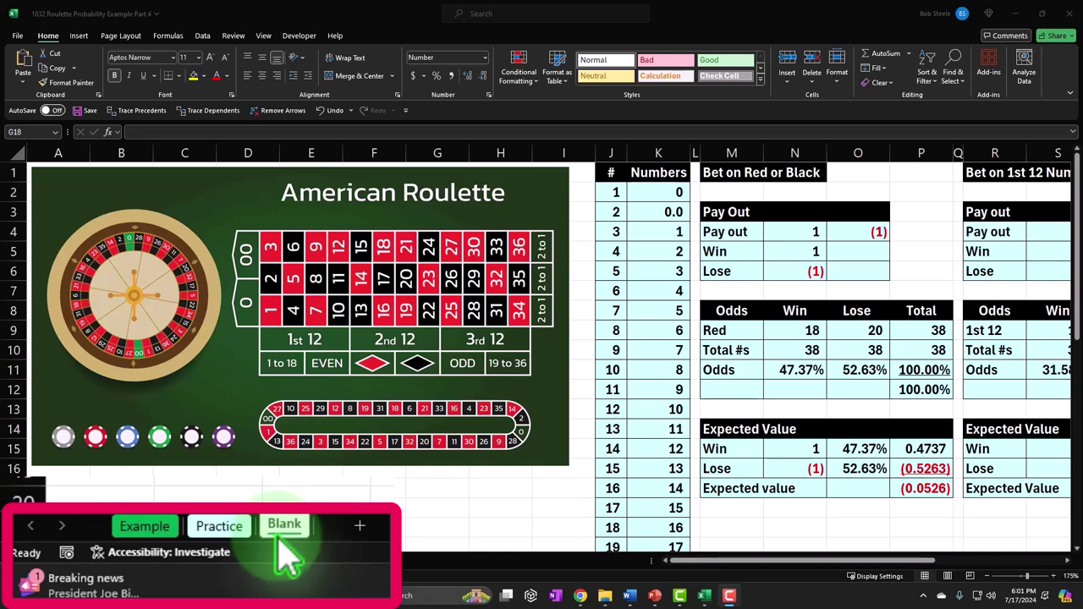
# Open the Example sheet and examine the list of roulette numbers in column K.
pyautogui.click(84, 560)
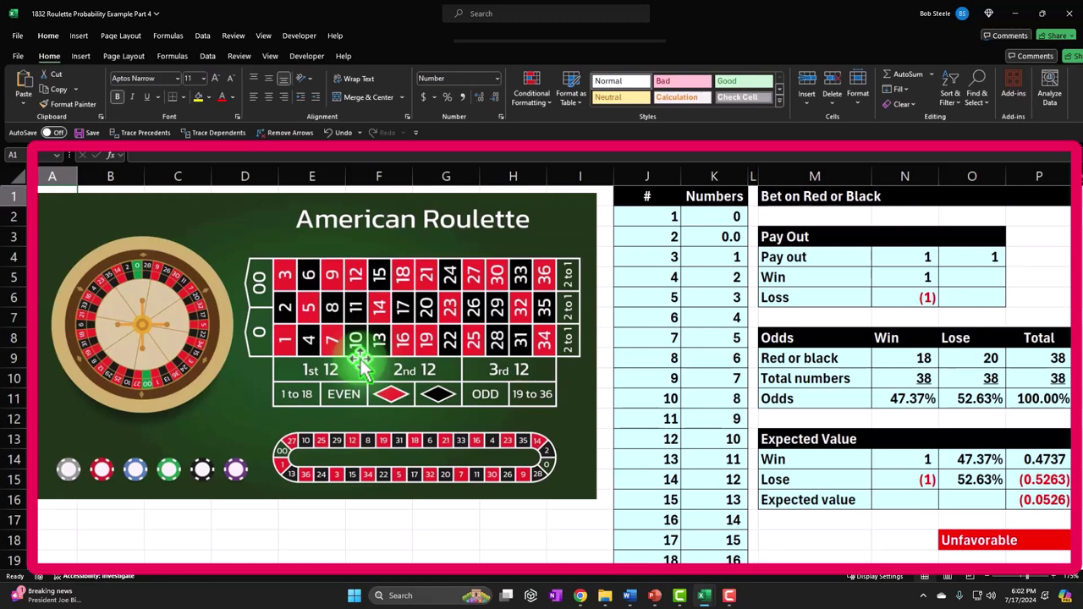
pyautogui.click(720, 294)
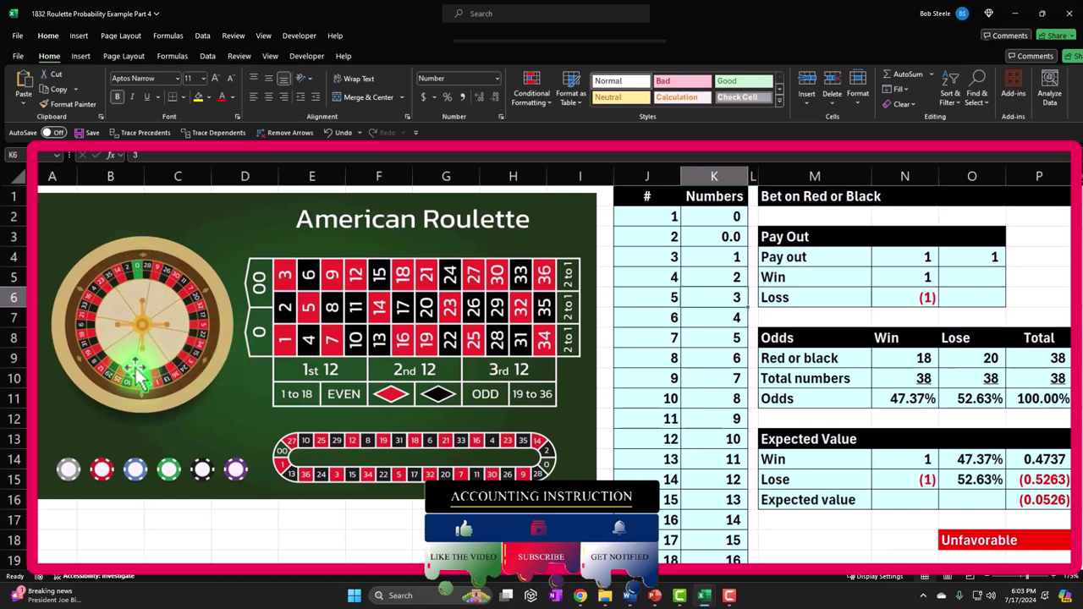
pyautogui.click(713, 225)
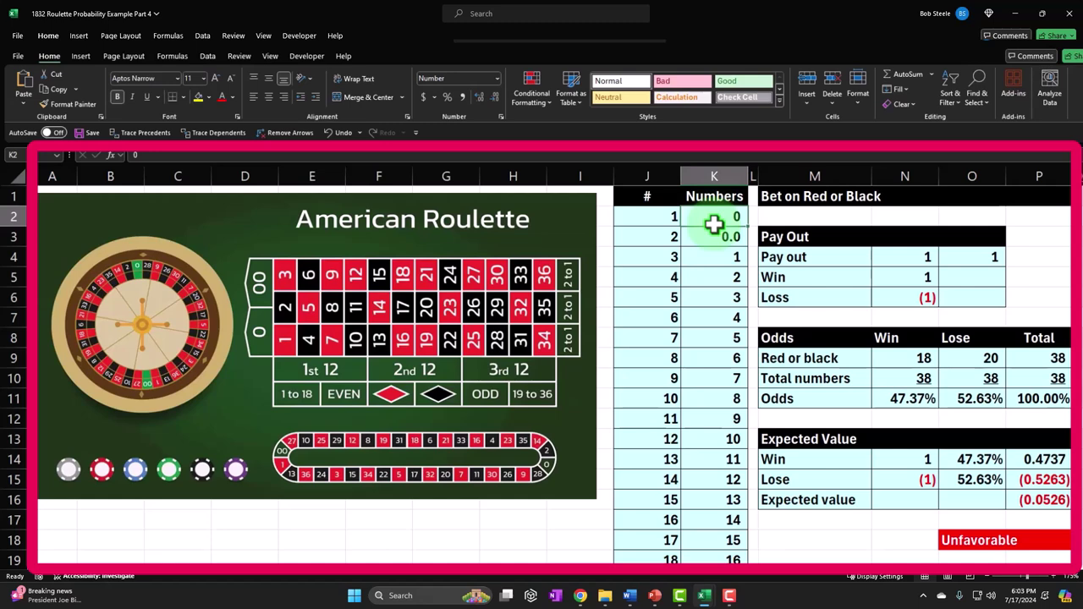
# Examine the payout, win and loss values of the Bet on Red or Black section.
pyautogui.press('Right')
pyautogui.press('Right')
pyautogui.press('Up')
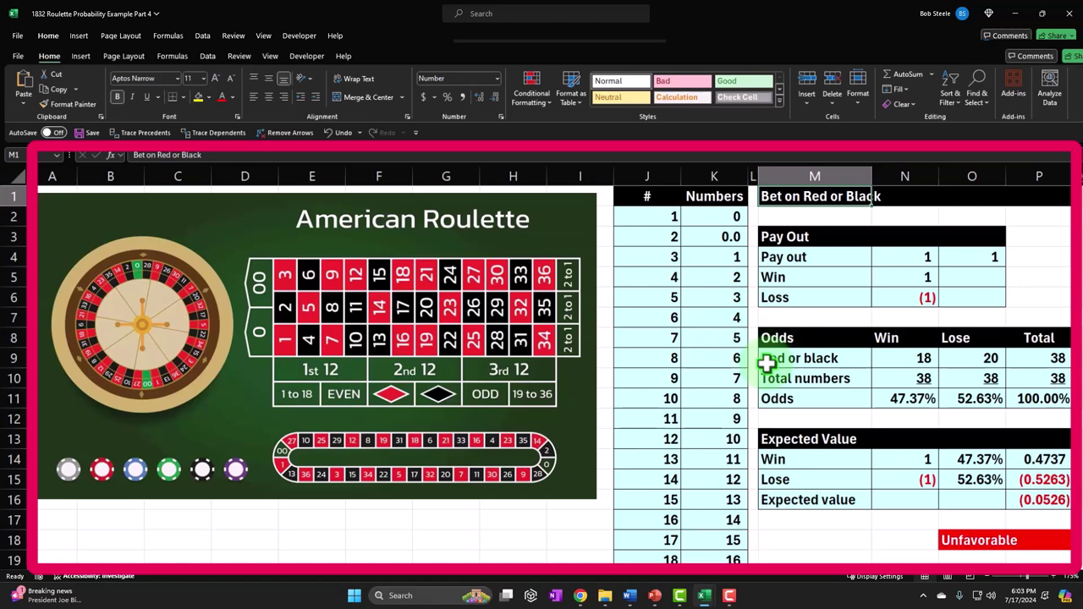
pyautogui.click(853, 257)
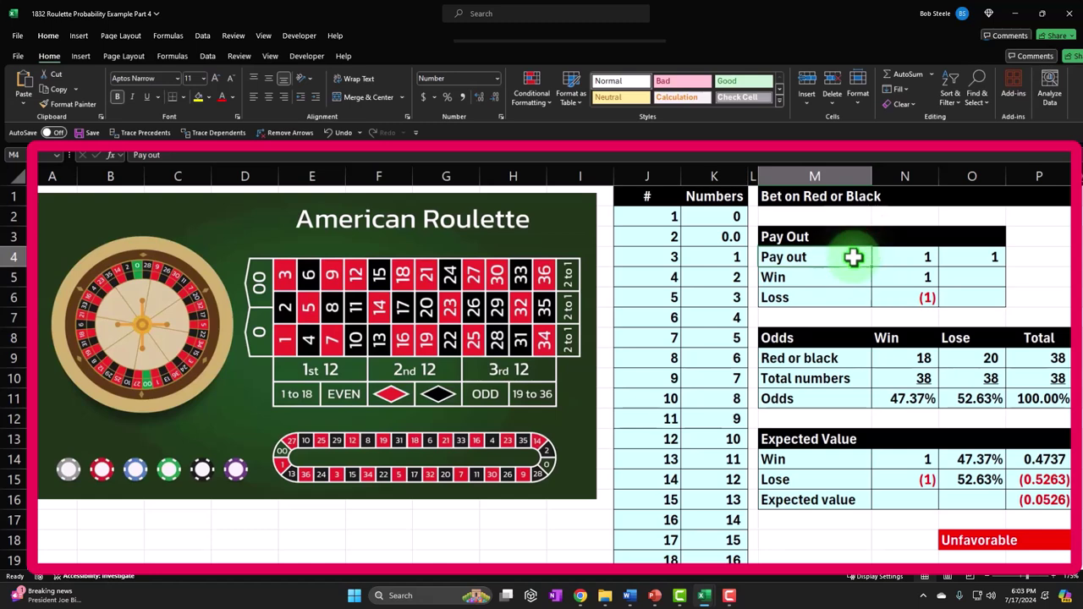
pyautogui.press('Right')
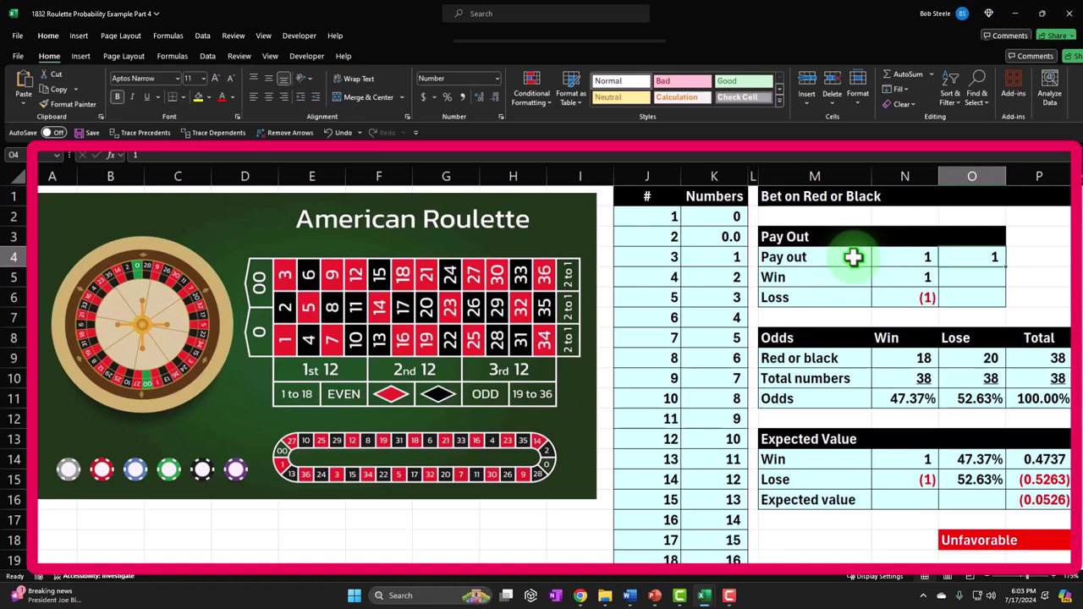
pyautogui.press('Down')
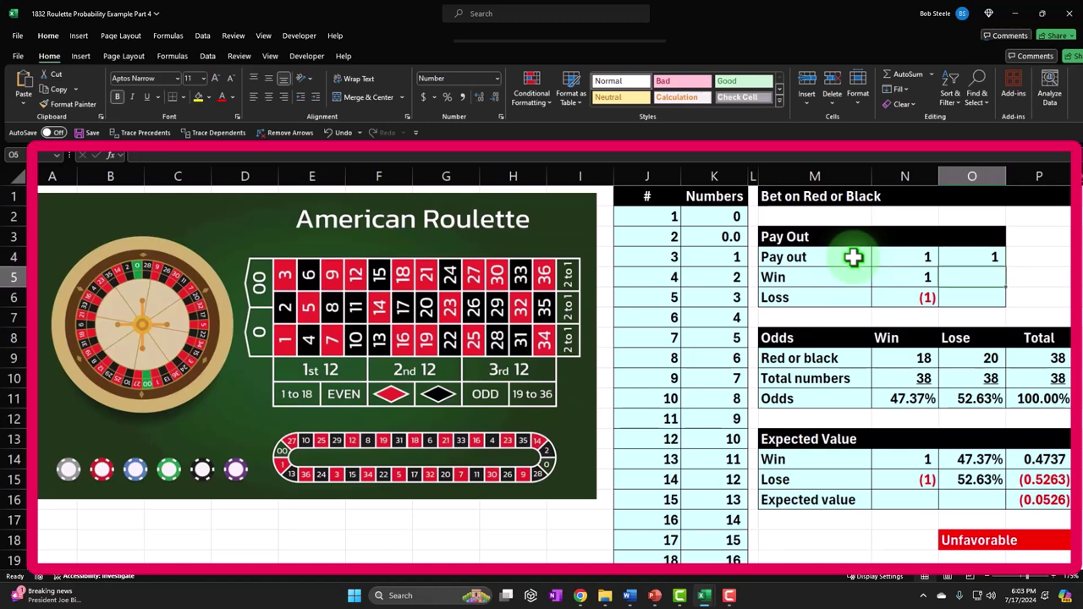
pyautogui.press('Down')
pyautogui.press('Left')
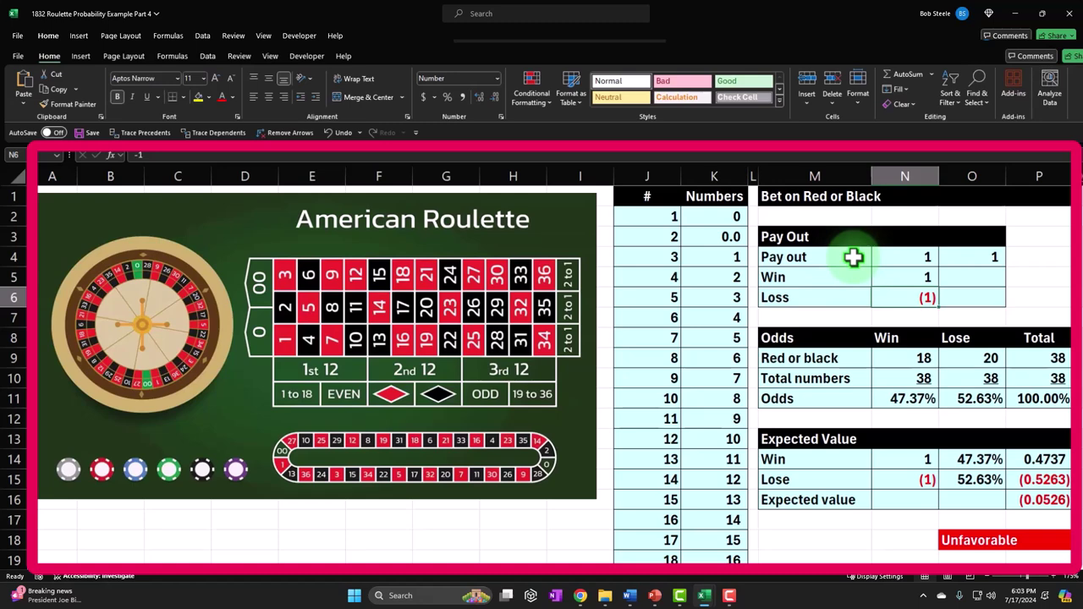
# Examine the odds and expected value tables of the Bet on Red or Black section, ending on the expected value total.
pyautogui.press('Down')
pyautogui.press('Down')
pyautogui.press('Down')
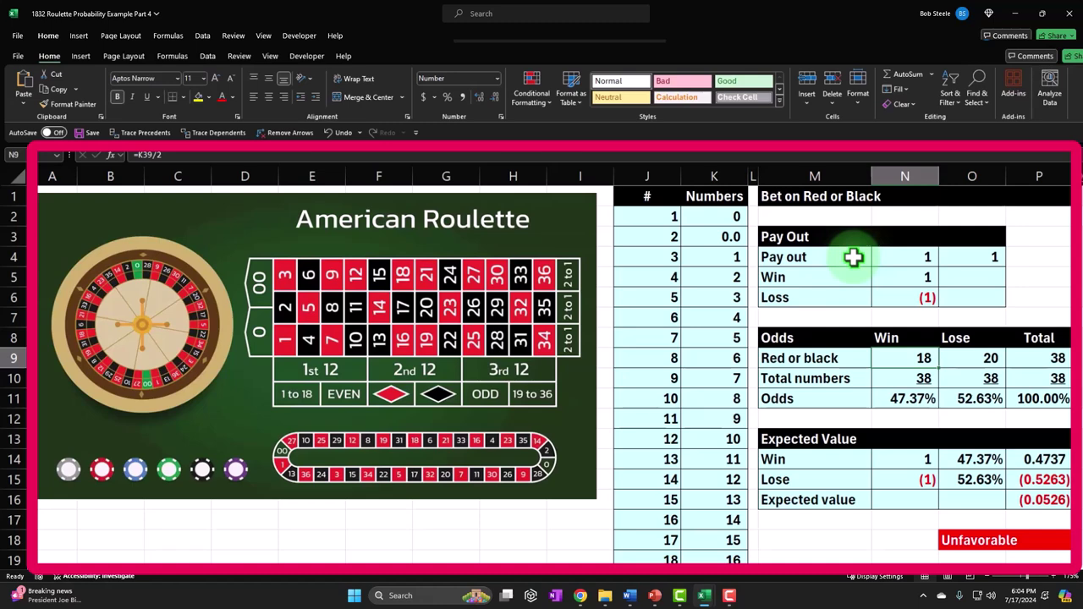
pyautogui.press('Right')
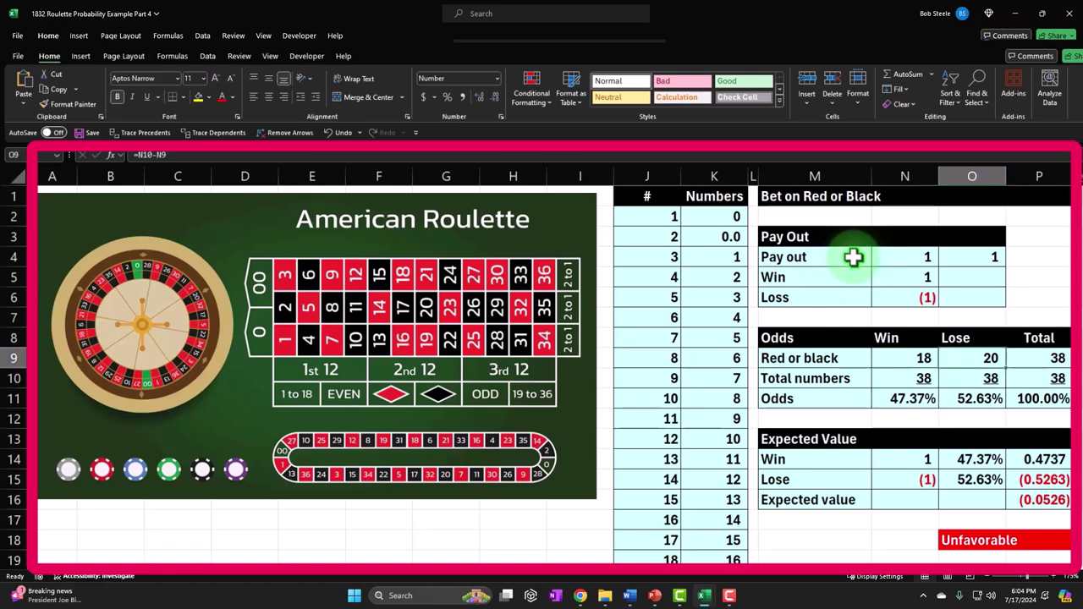
pyautogui.press('Down')
pyautogui.press('Down')
pyautogui.press('Down')
pyautogui.press('Down')
pyautogui.press('Down')
pyautogui.press('Left')
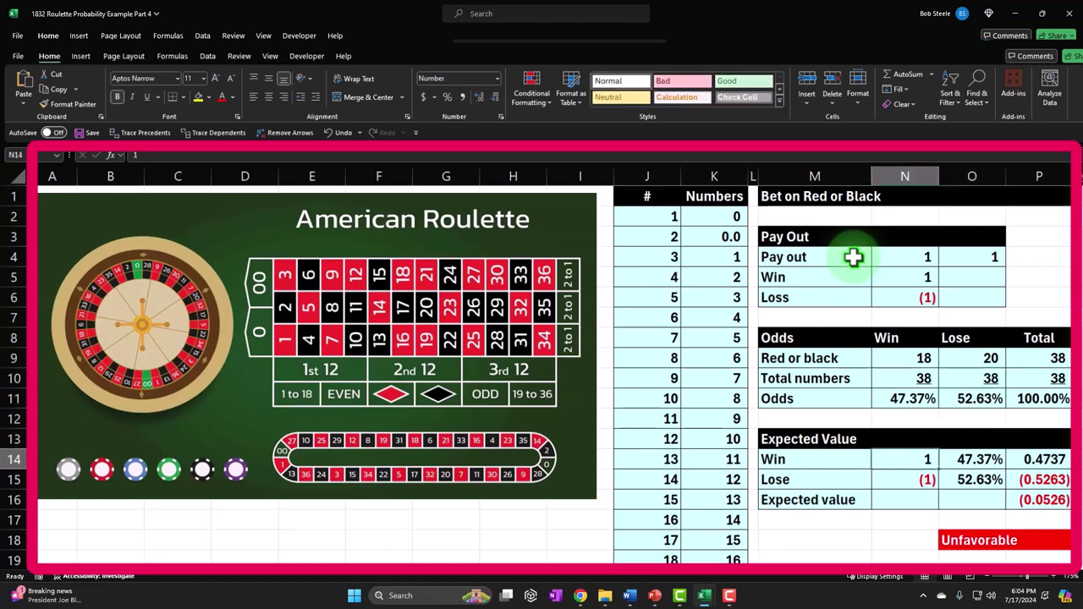
pyautogui.press('Down')
pyautogui.press('Right')
pyautogui.press('Right')
pyautogui.press('Down')
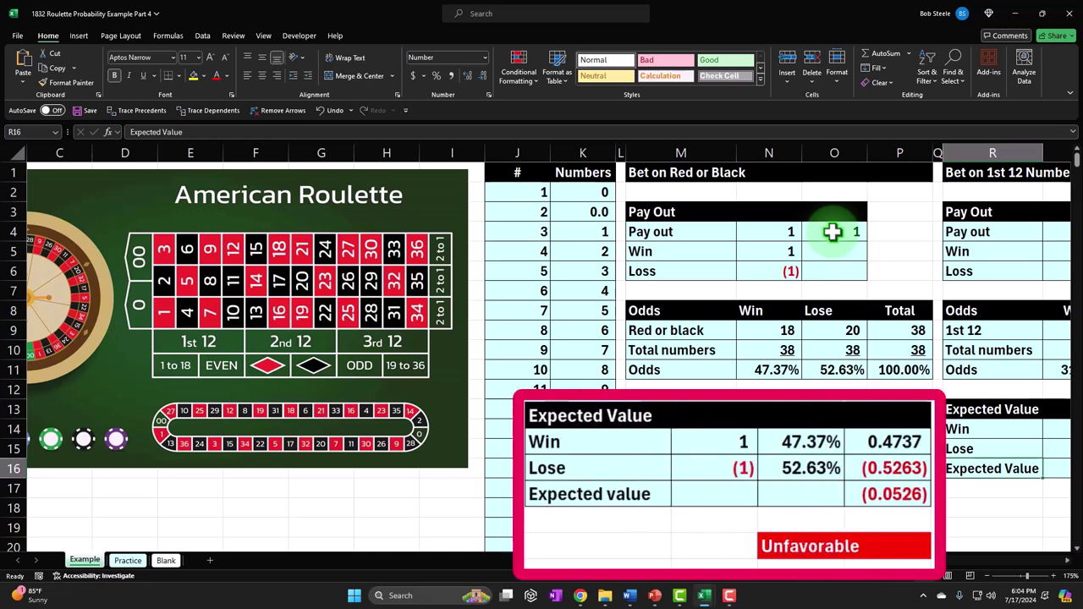
pyautogui.click(911, 504)
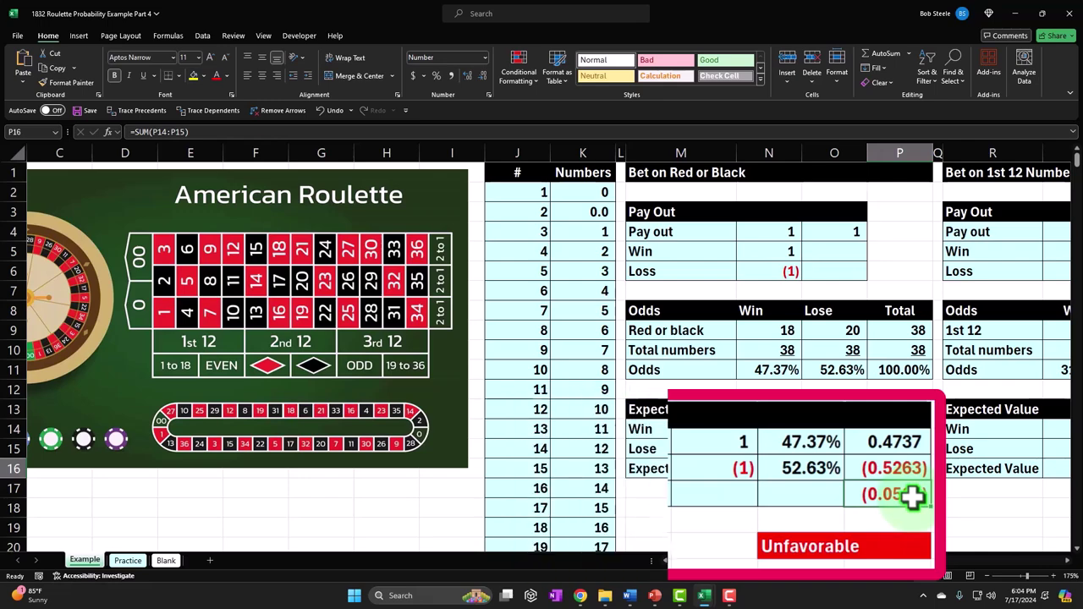
# Examine the payout, win and loss values of the Bet on 1st 12 Numbers section.
pyautogui.press('Right')
pyautogui.press('Right')
pyautogui.press('Right')
pyautogui.press('Right')
pyautogui.press('Right')
pyautogui.press('Right')
pyautogui.press('Right')
pyautogui.press('Right')
pyautogui.press('Right')
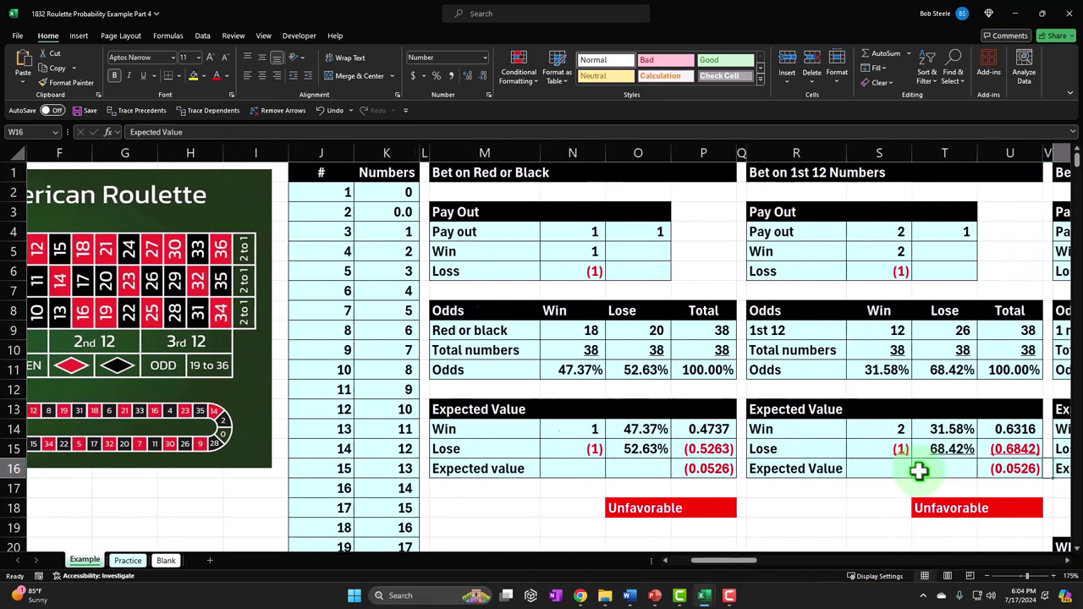
pyautogui.press('Right')
pyautogui.click(475, 173)
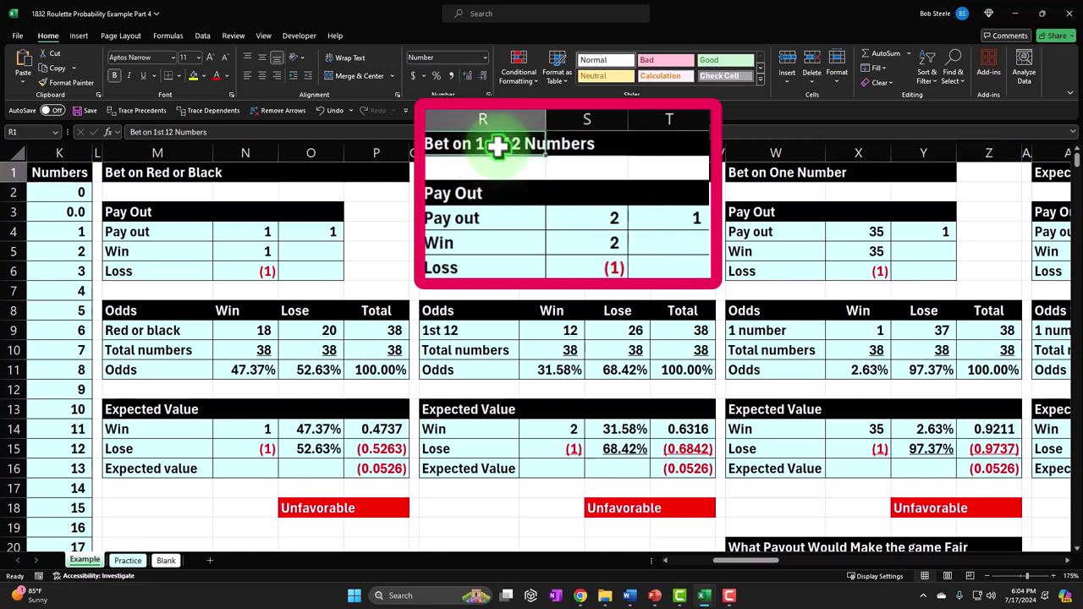
pyautogui.click(571, 224)
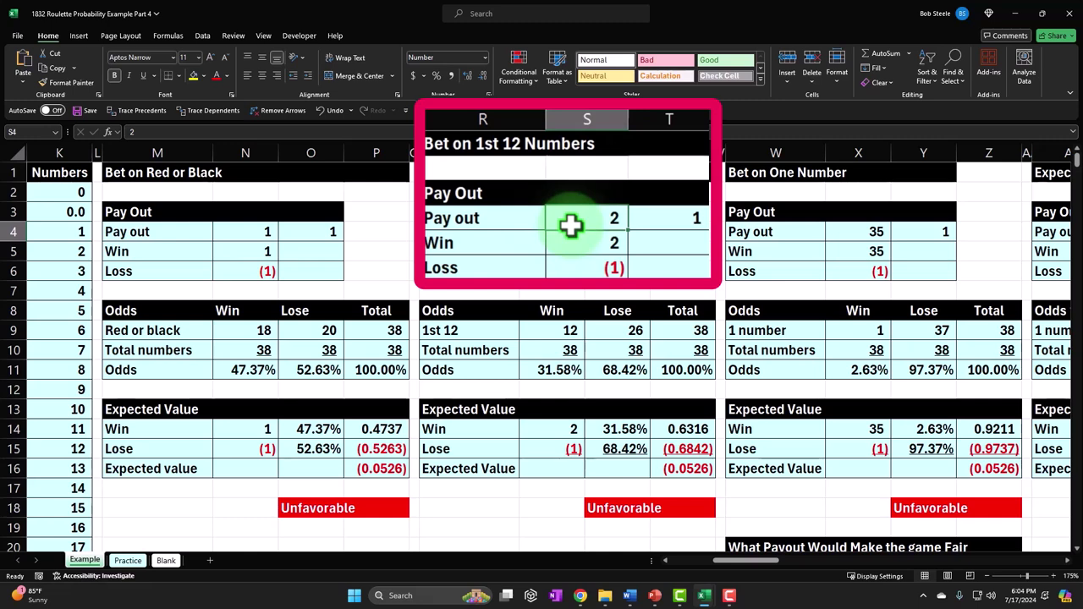
pyautogui.press('Down')
pyautogui.press('Down')
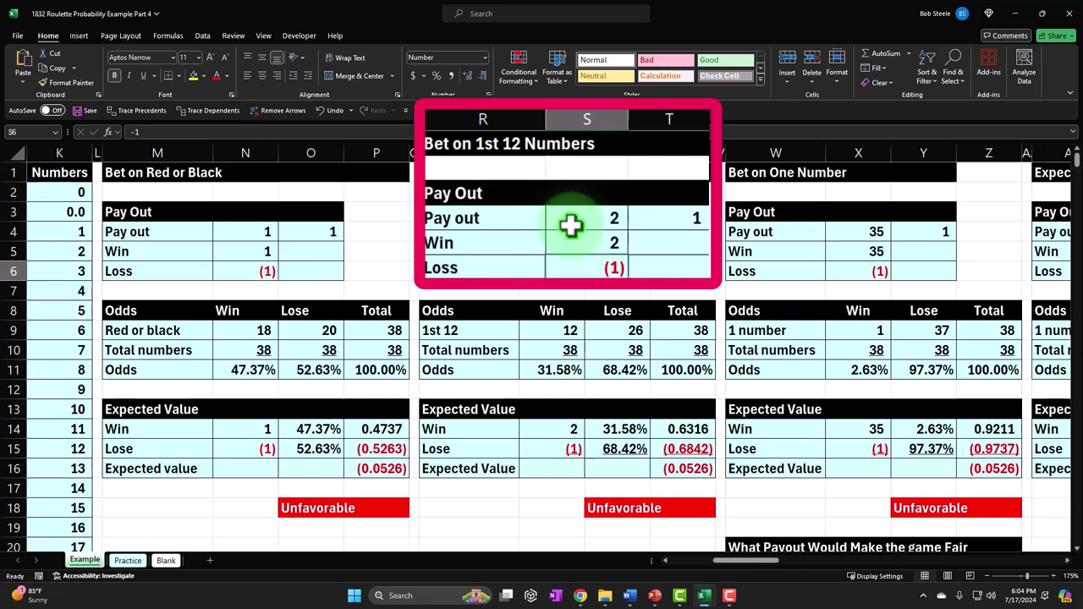
pyautogui.press('Up')
pyautogui.press('Up')
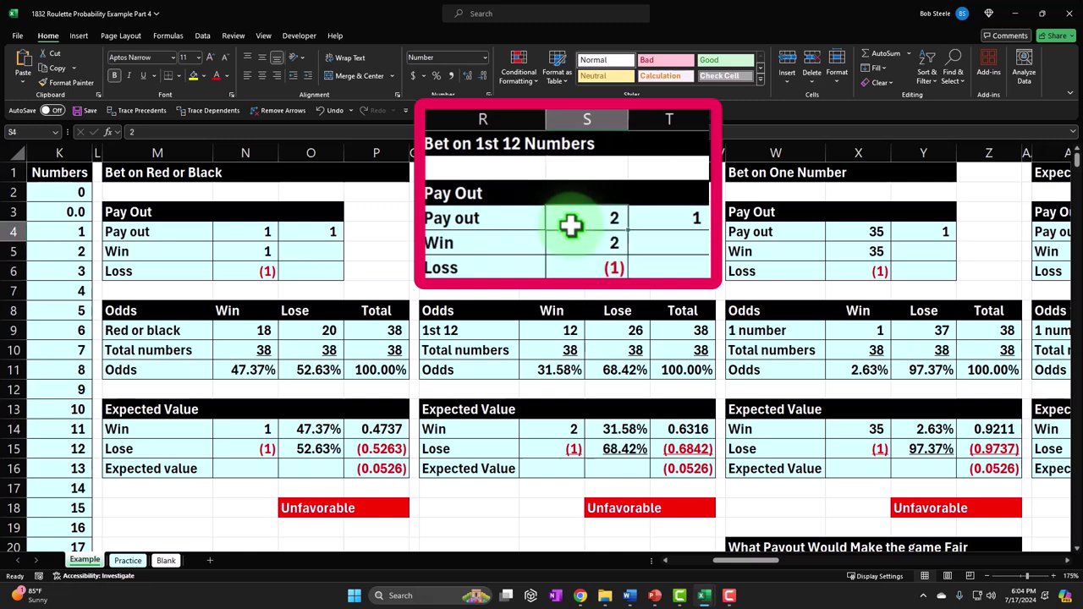
# Examine the odds and expected value calculations for the bet on the first 12 numbers.
pyautogui.press('Down')
pyautogui.press('Down')
pyautogui.press('Down')
pyautogui.press('Down')
pyautogui.press('Down')
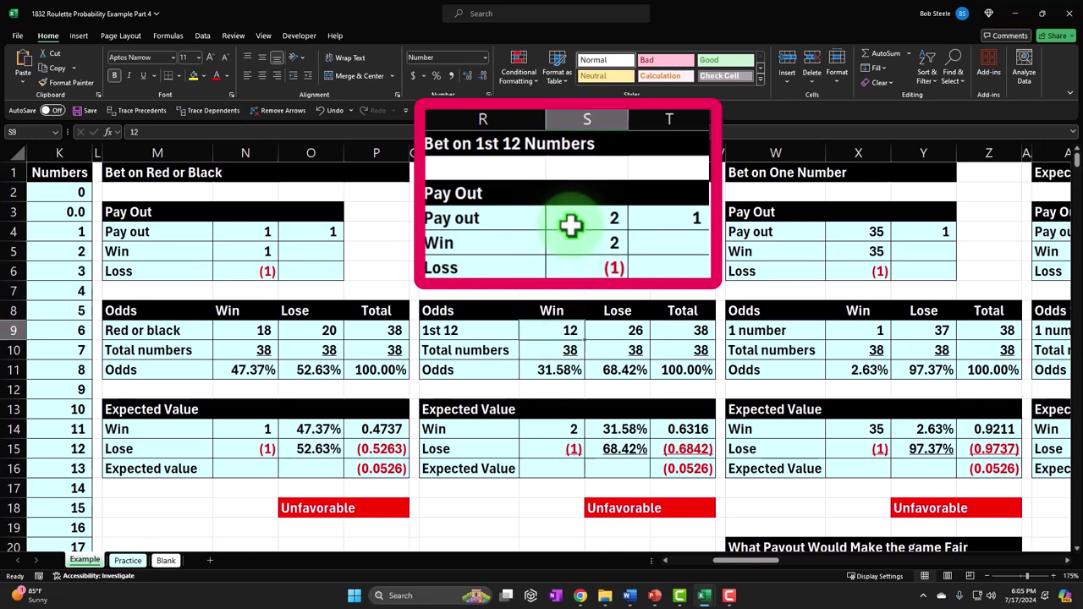
pyautogui.press('Down')
pyautogui.press('Down')
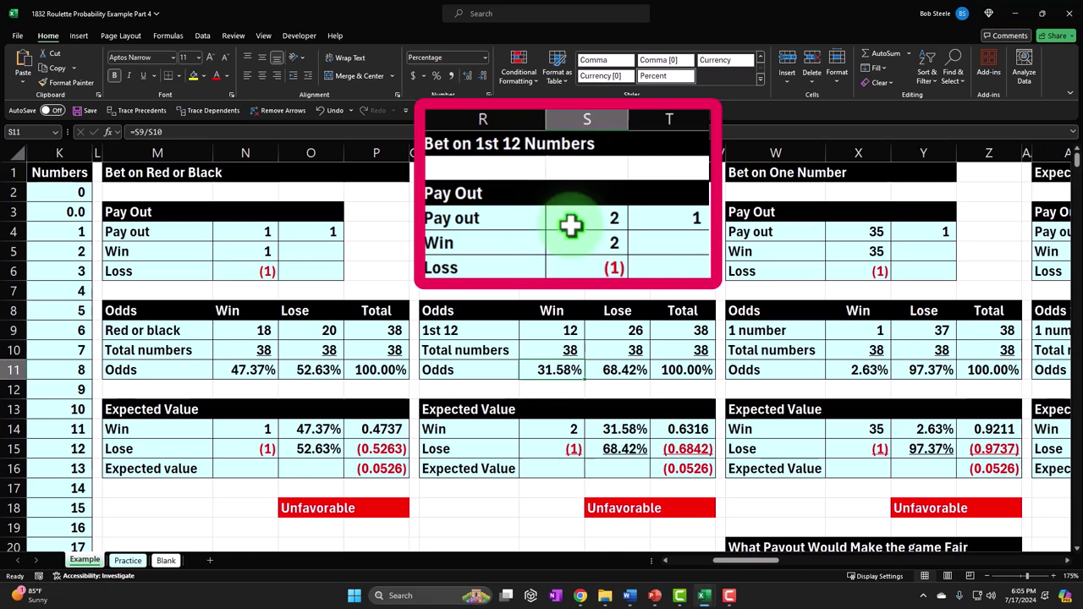
pyautogui.press('Right')
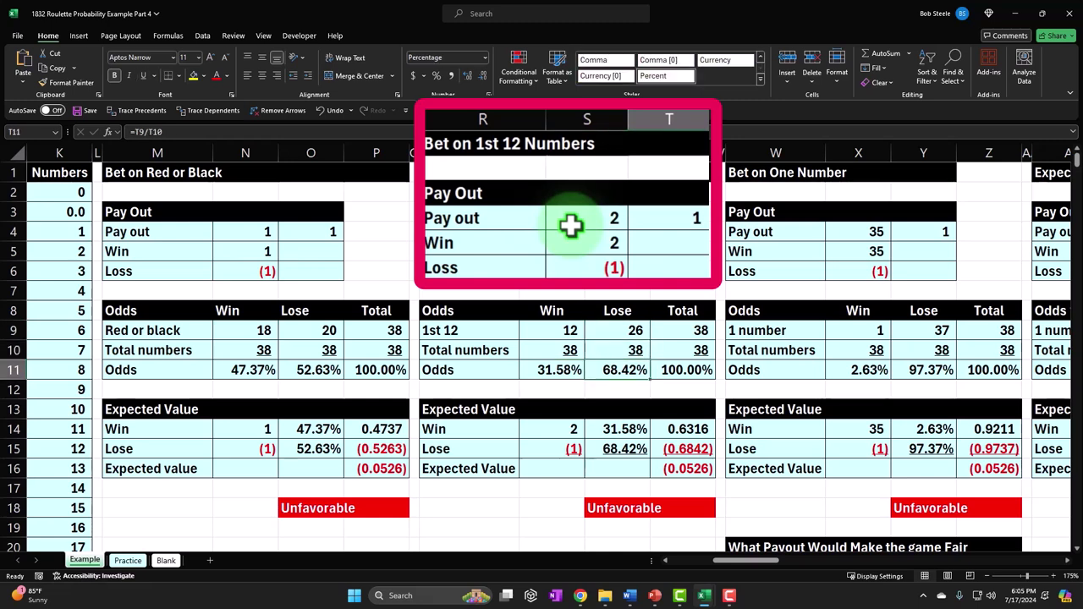
pyautogui.press('Down')
pyautogui.press('Down')
pyautogui.press('Down')
pyautogui.press('Left')
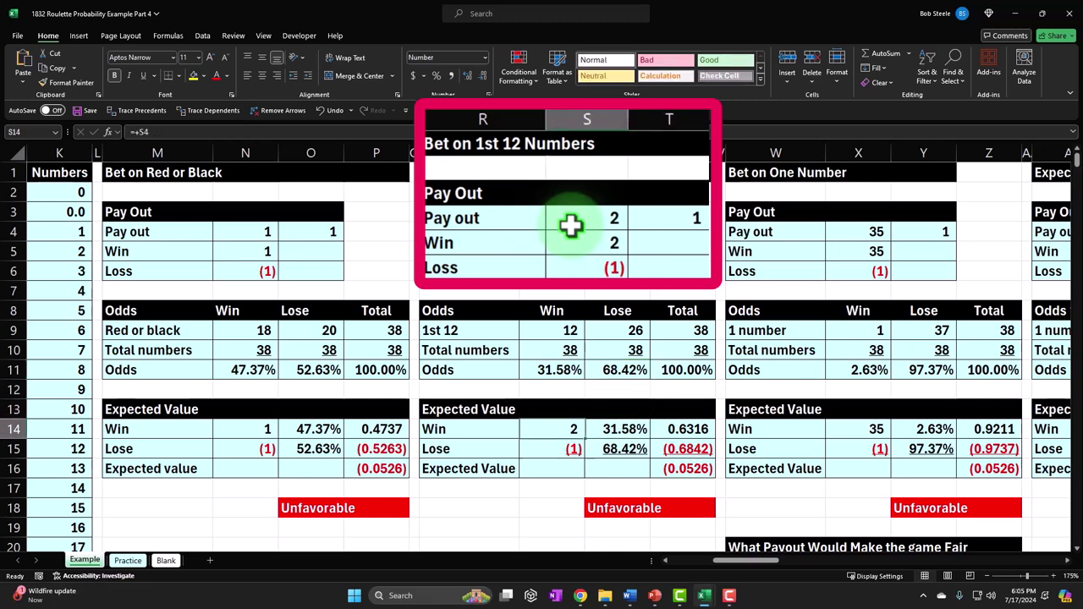
pyautogui.press('Right')
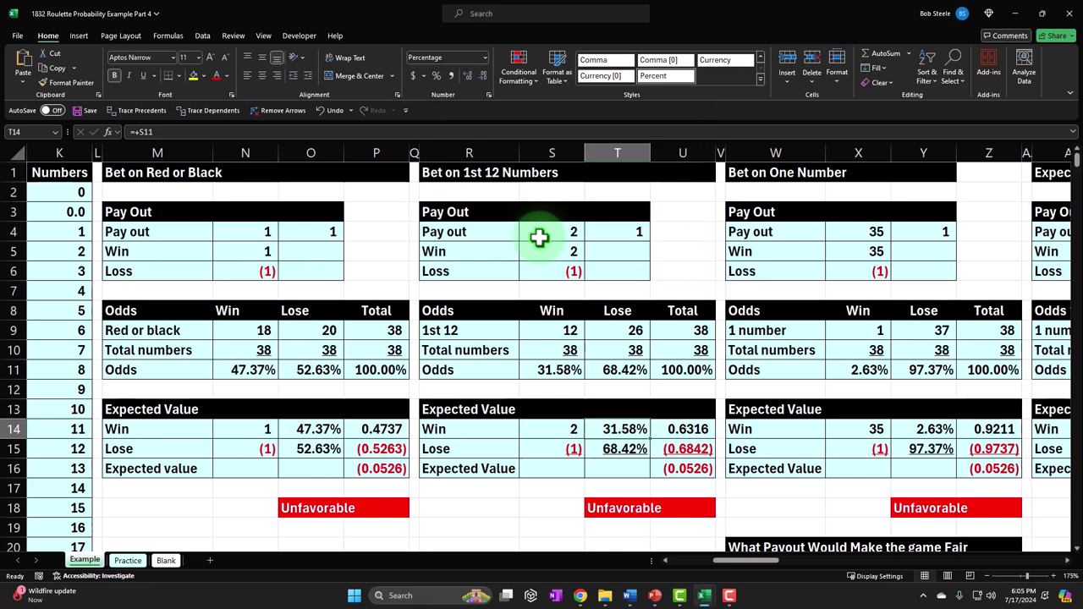
pyautogui.press('Down')
pyautogui.press('Down')
pyautogui.press('Right')
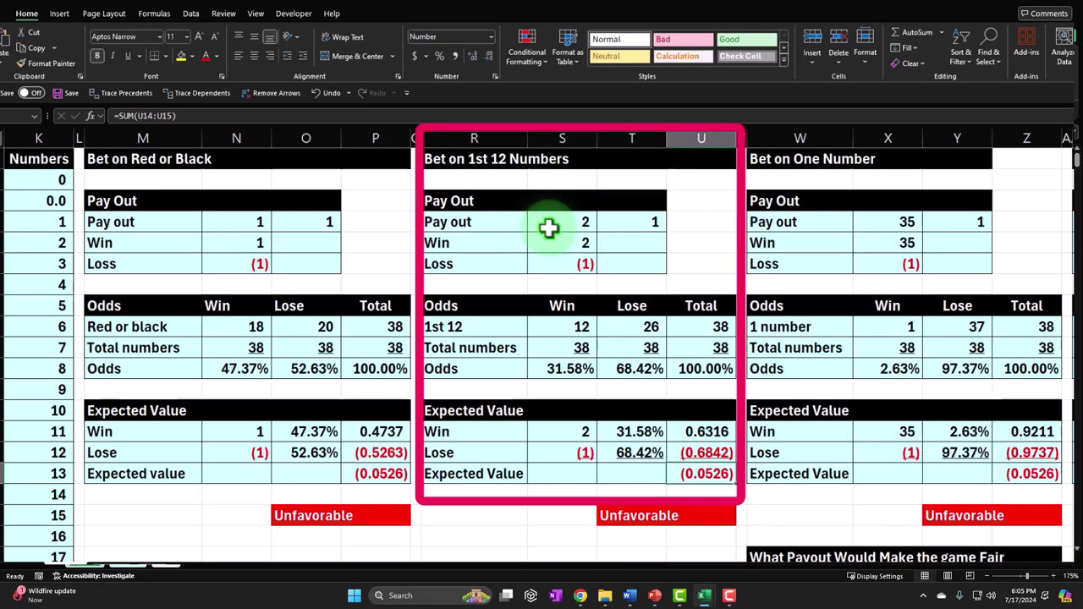
# Examine the payout ratio of the Bet on One Number section.
pyautogui.press('Right')
pyautogui.press('Right')
pyautogui.press('Up')
pyautogui.press('Up')
pyautogui.press('Up')
pyautogui.press('Up')
pyautogui.press('Up')
pyautogui.press('Up')
pyautogui.press('Up')
pyautogui.press('Up')
pyautogui.press('Up')
pyautogui.press('Up')
pyautogui.press('Up')
pyautogui.press('Up')
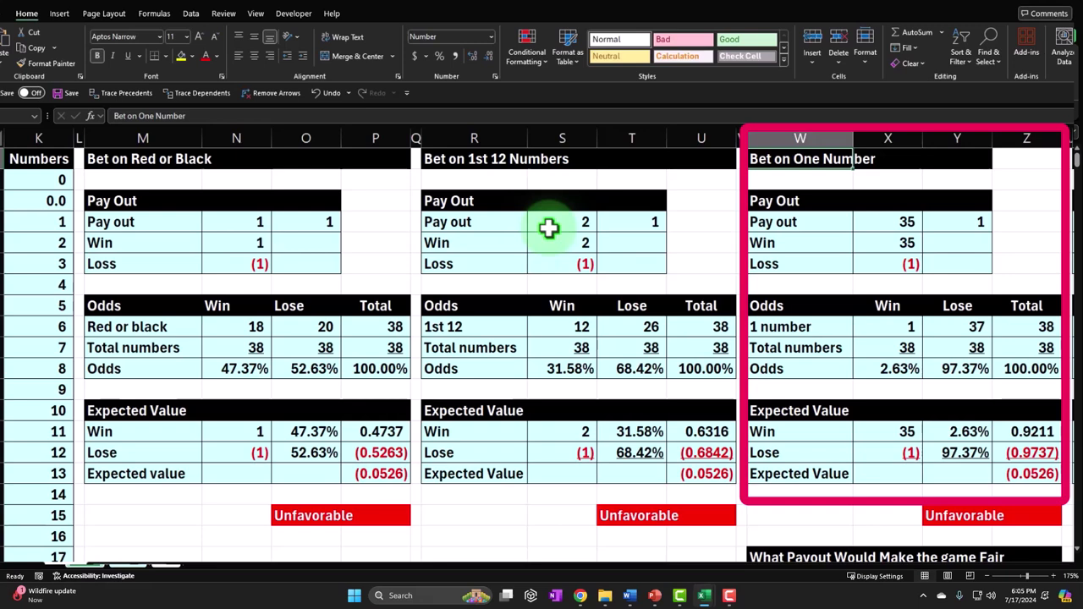
pyautogui.press('Down')
pyautogui.press('Down')
pyautogui.press('Down')
pyautogui.press('Right')
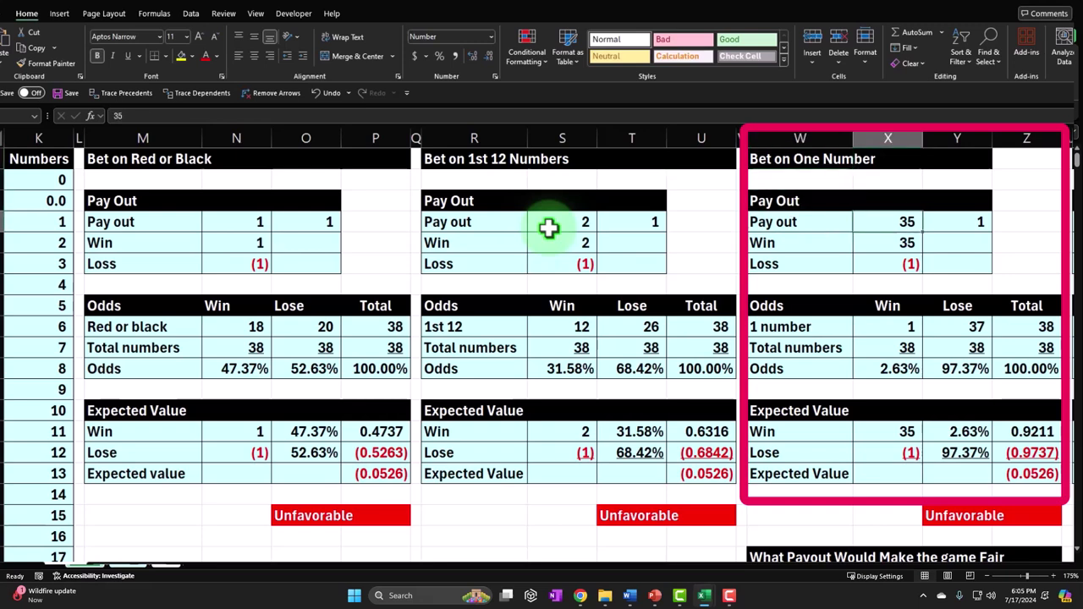
pyautogui.press('Right')
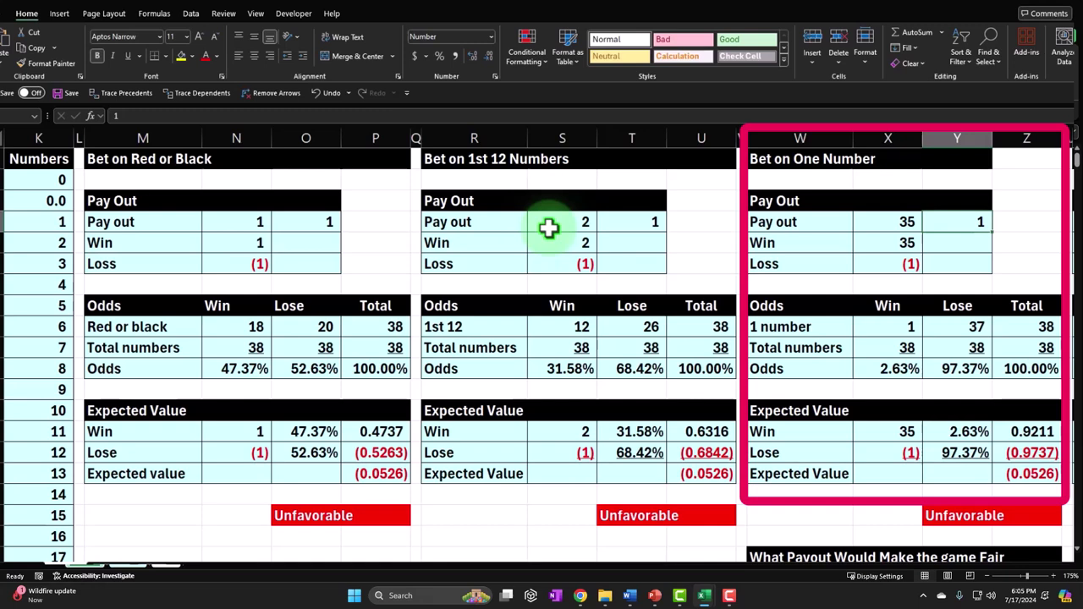
# Examine the win and lose odds and the expected value formula for the bet on one number.
pyautogui.press('Down')
pyautogui.press('Down')
pyautogui.press('Down')
pyautogui.press('Down')
pyautogui.press('Down')
pyautogui.press('Left')
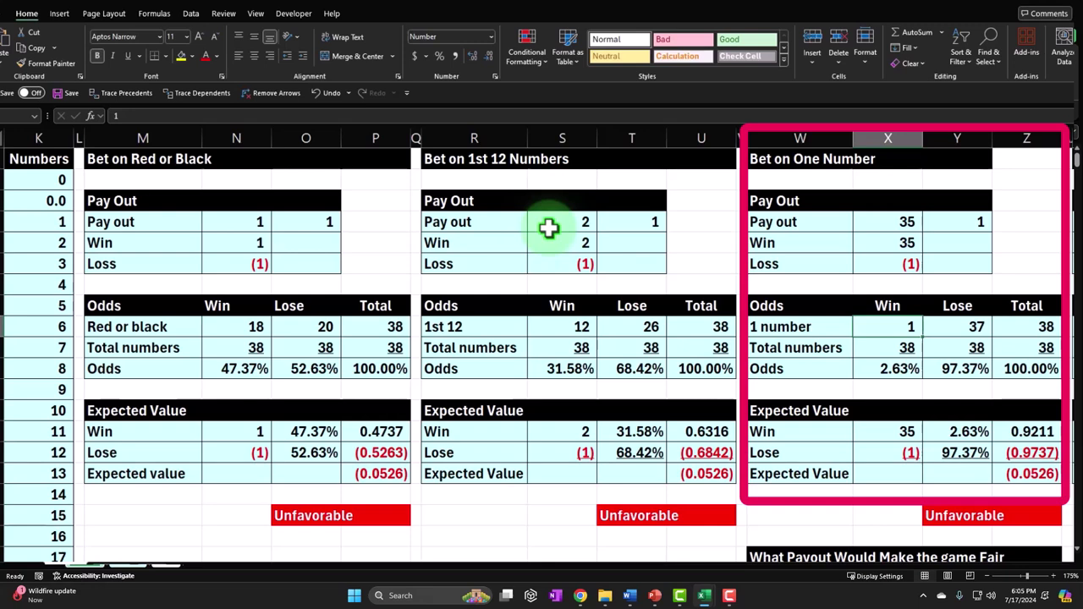
pyautogui.press('Down')
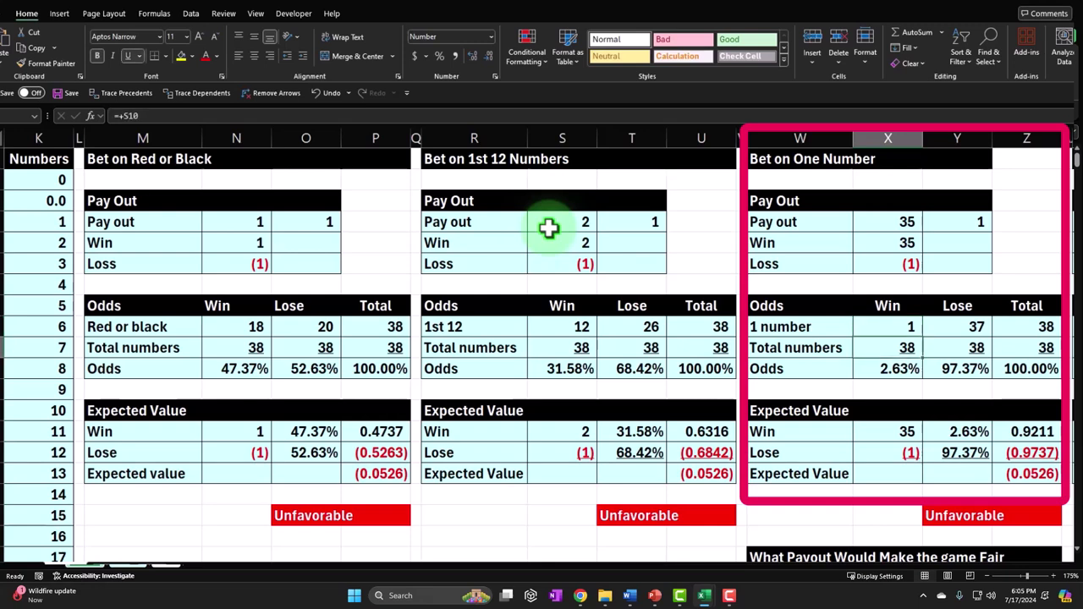
pyautogui.press('Up')
pyautogui.press('Right')
pyautogui.press('Down')
pyautogui.press('Down')
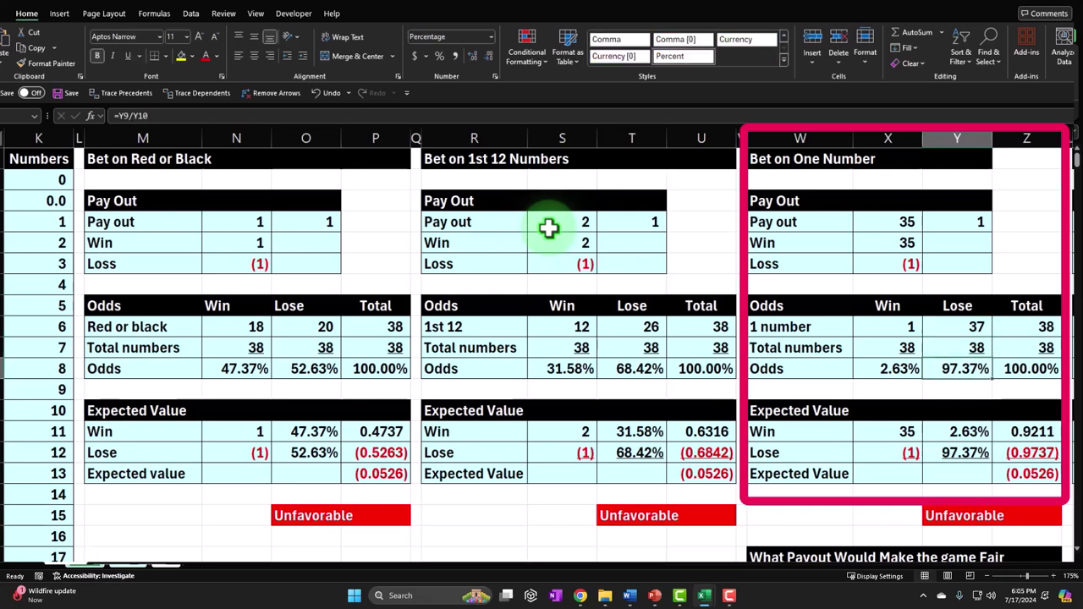
pyautogui.press('Down')
pyautogui.press('Down')
pyautogui.press('Down')
pyautogui.press('Down')
pyautogui.press('Down')
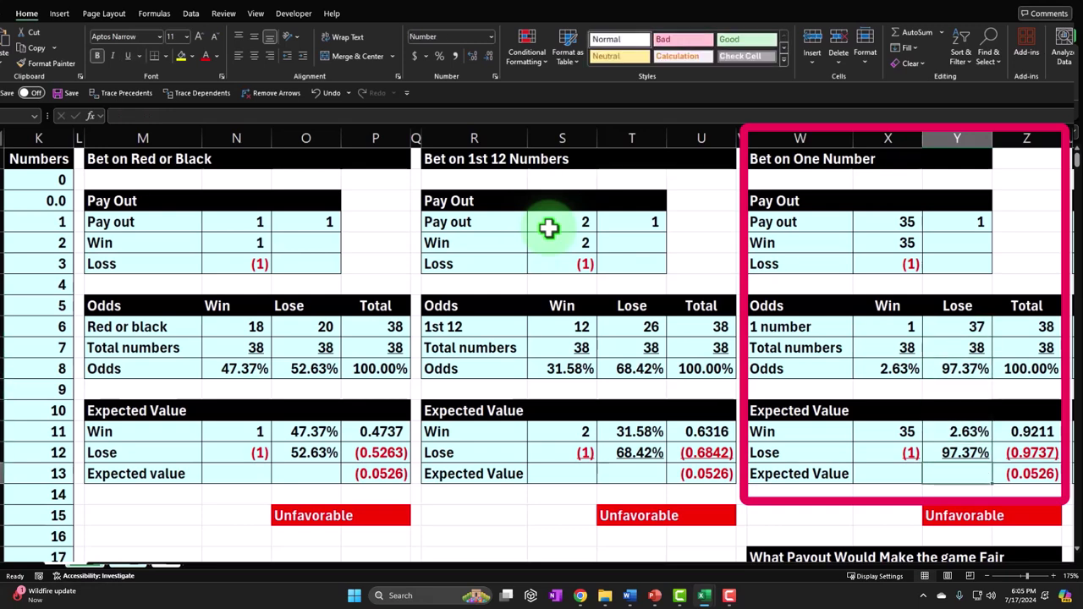
pyautogui.press('Right')
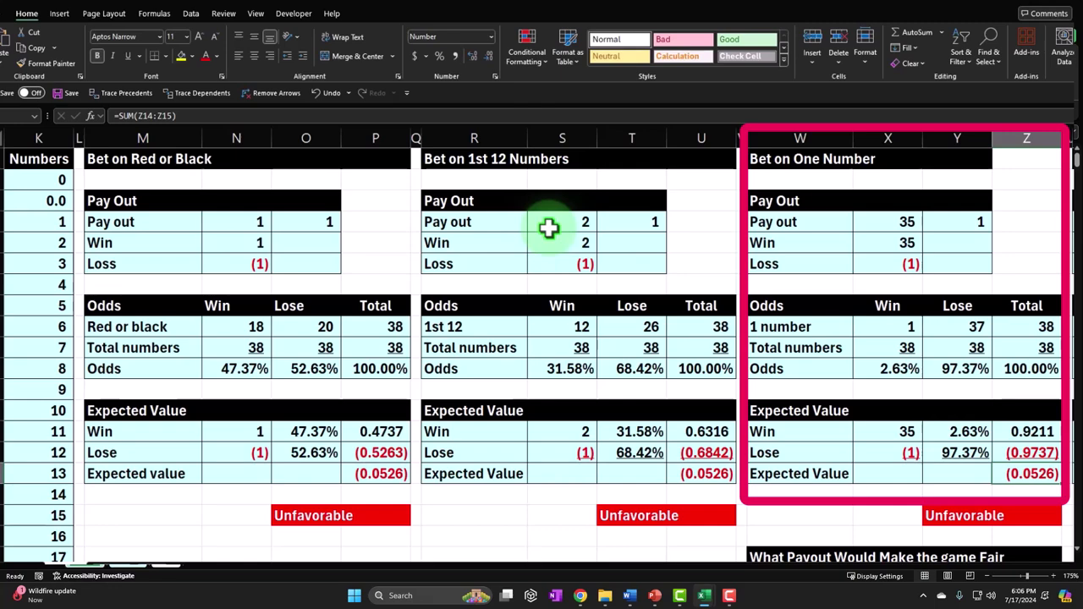
# Examine the Expected Value to Win Two Times Betting on Red section, including both odds tables and the combined outcome table.
pyautogui.press('Right')
pyautogui.press('Right')
pyautogui.press('Right')
pyautogui.press('Right')
pyautogui.press('Down')
pyautogui.press('Down')
pyautogui.press('Down')
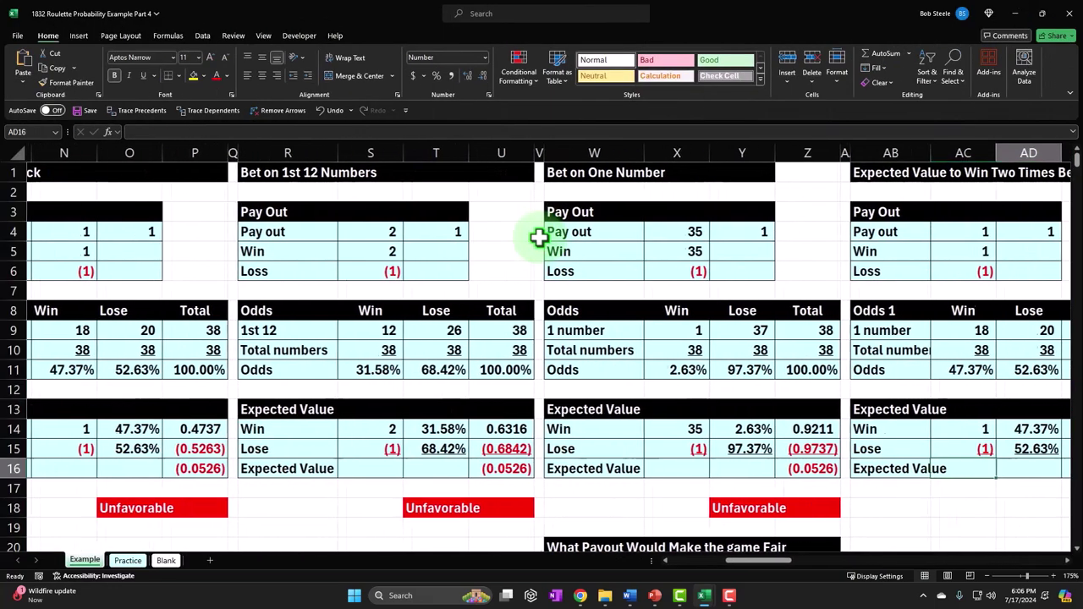
pyautogui.press('Right')
pyautogui.press('Right')
pyautogui.press('Right')
pyautogui.press('Right')
pyautogui.press('Right')
pyautogui.press('Right')
pyautogui.press('Right')
pyautogui.press('Right')
pyautogui.press('Right')
pyautogui.press('Right')
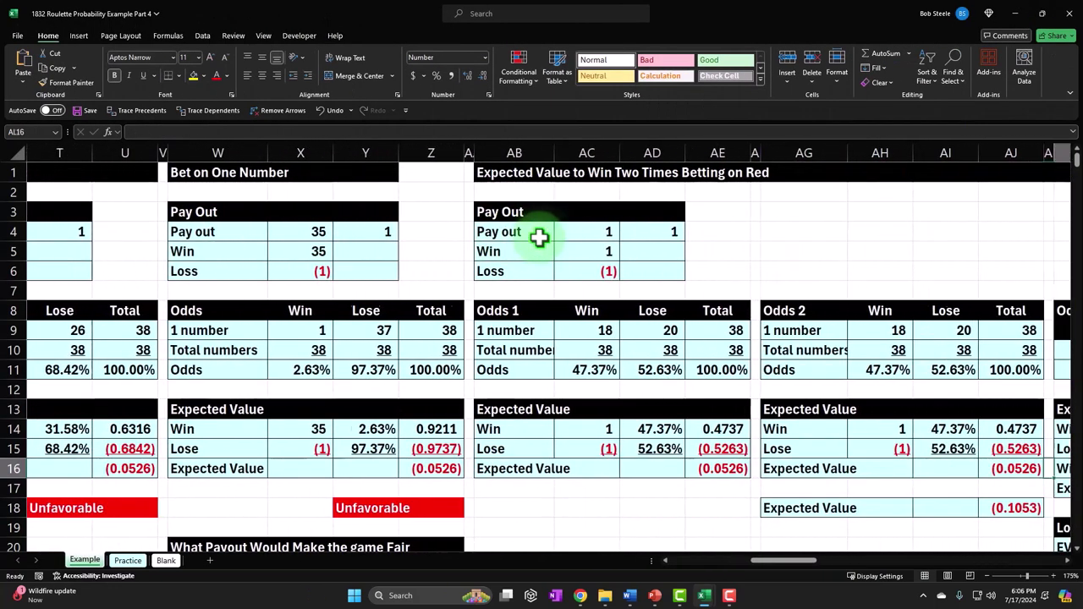
pyautogui.press('Right')
pyautogui.press('Right')
pyautogui.press('Right')
pyautogui.press('Right')
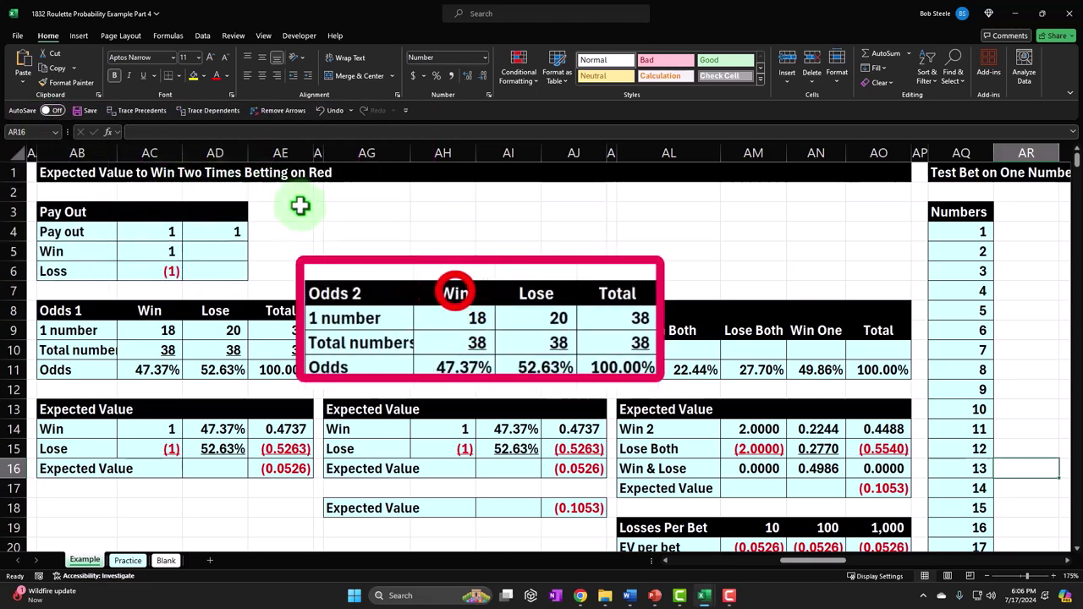
# Examine the second-spin and combined odds tables, and the Test Bet on One Number section with its random numbers, bucket counts, statistics and chart.
pyautogui.click(443, 311)
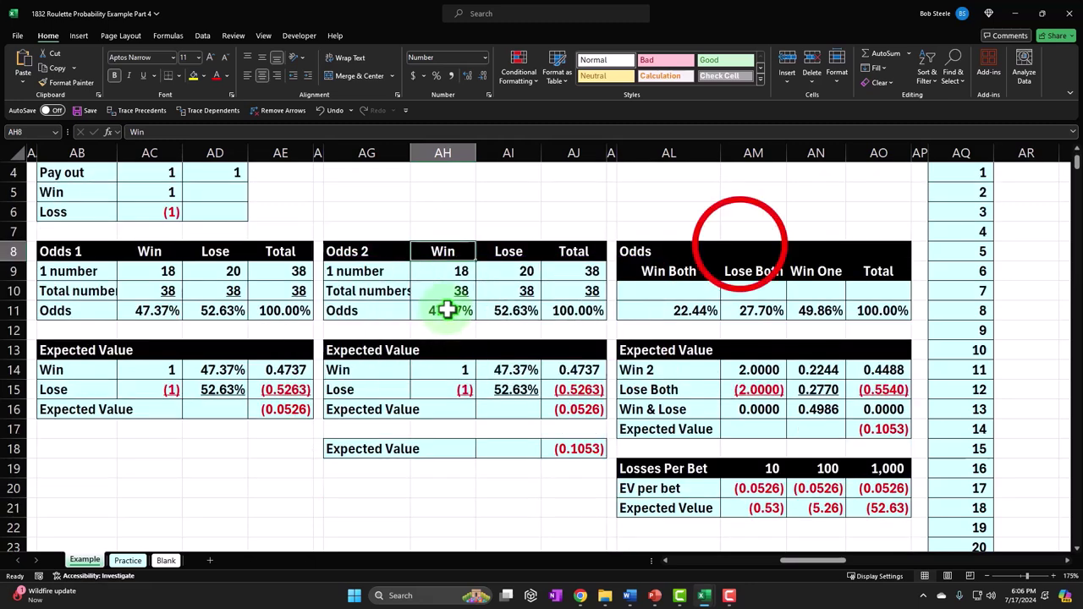
pyautogui.click(739, 246)
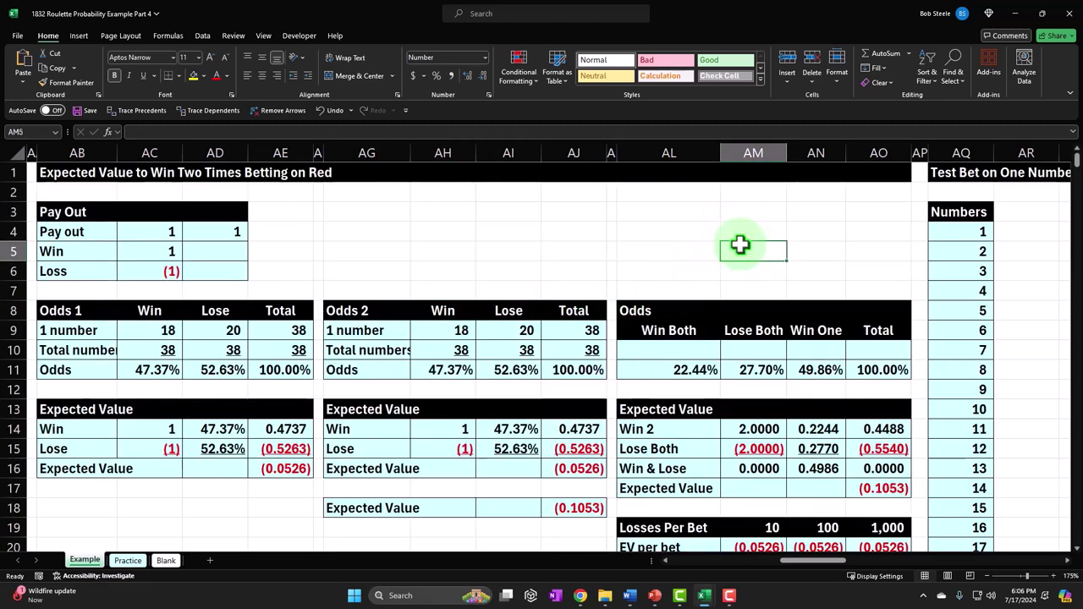
pyautogui.press('Right')
pyautogui.press('Right')
pyautogui.press('Right')
pyautogui.press('Right')
pyautogui.press('Right')
pyautogui.press('Right')
pyautogui.press('Right')
pyautogui.press('Right')
pyautogui.press('Right')
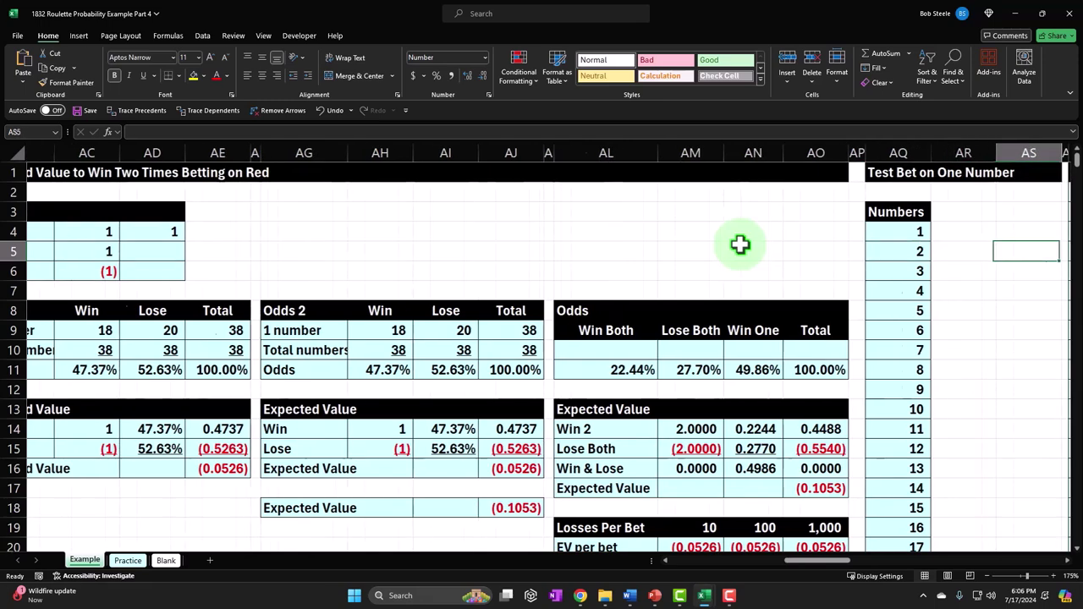
pyautogui.press('Right')
pyautogui.press('Right')
pyautogui.press('Right')
pyautogui.press('Right')
pyautogui.press('Right')
pyautogui.press('Right')
pyautogui.press('Right')
pyautogui.press('Right')
pyautogui.press('Right')
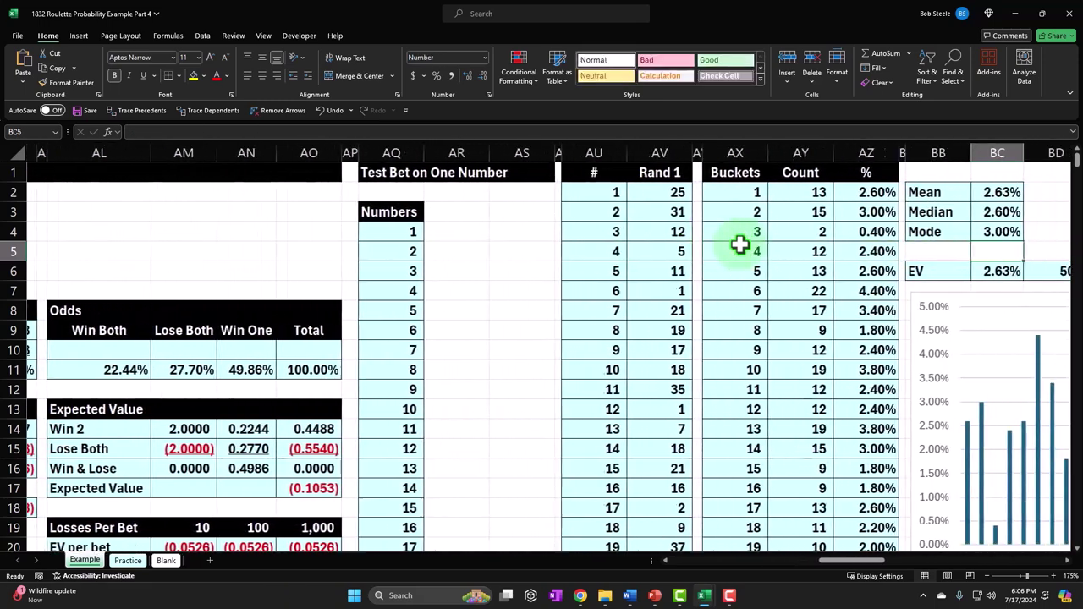
pyautogui.press('Right')
pyautogui.press('Right')
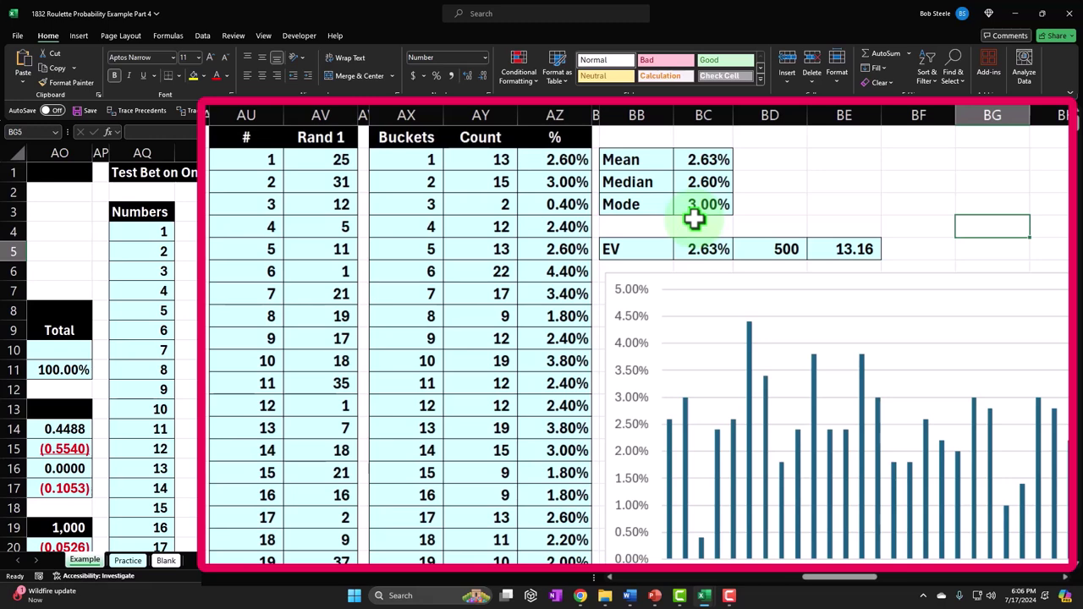
pyautogui.press('Left')
pyautogui.press('Left')
pyautogui.press('Left')
pyautogui.press('Left')
pyautogui.press('Left')
pyautogui.press('Left')
pyautogui.press('Left')
pyautogui.press('Left')
pyautogui.press('Left')
pyautogui.press('Left')
pyautogui.press('Left')
pyautogui.press('Left')
pyautogui.press('Left')
pyautogui.press('Left')
pyautogui.press('Left')
pyautogui.press('Left')
pyautogui.press('Left')
pyautogui.press('Left')
pyautogui.press('Left')
pyautogui.press('Left')
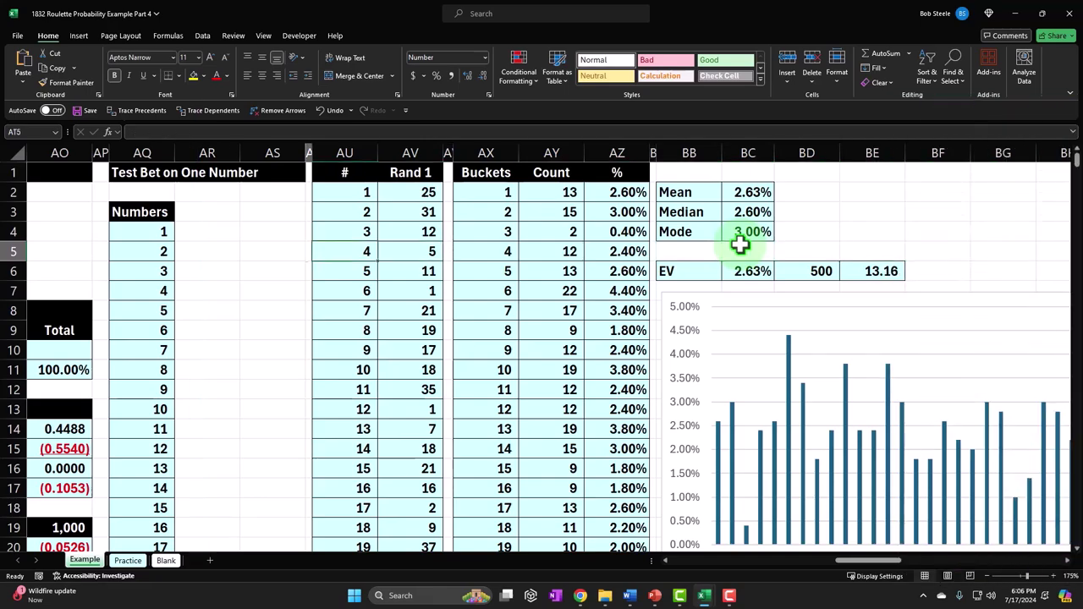
pyautogui.press('Left')
pyautogui.press('Left')
pyautogui.press('Left')
pyautogui.press('Left')
pyautogui.press('Left')
pyautogui.press('Left')
pyautogui.press('Left')
pyautogui.press('Left')
pyautogui.press('Left')
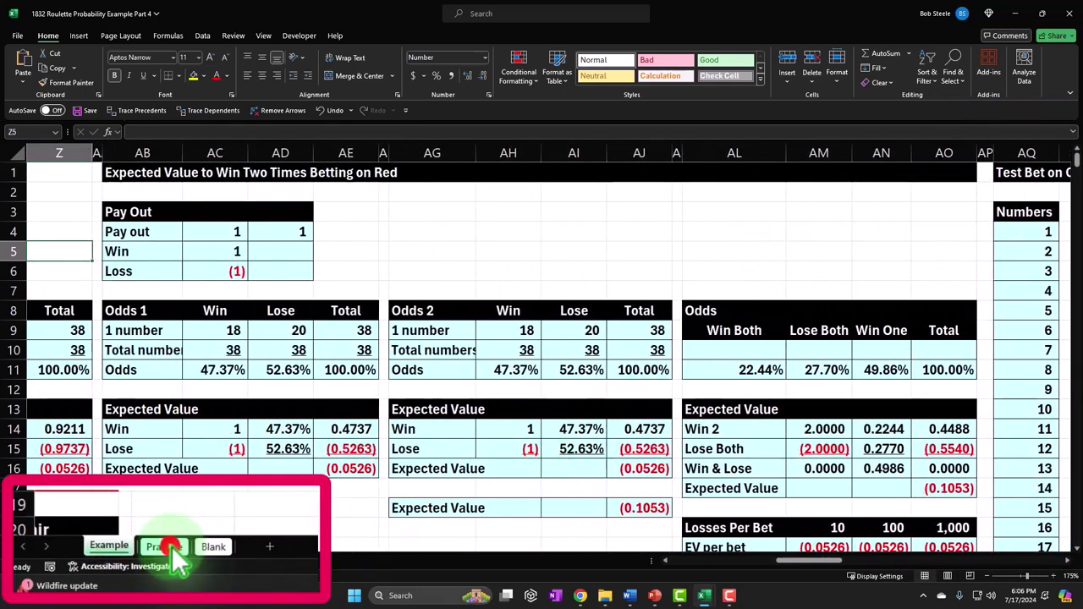
# Look at the Practice sheet briefly and open the Blank sheet at the empty columns beyond the Bet on One Number section.
pyautogui.click(128, 560)
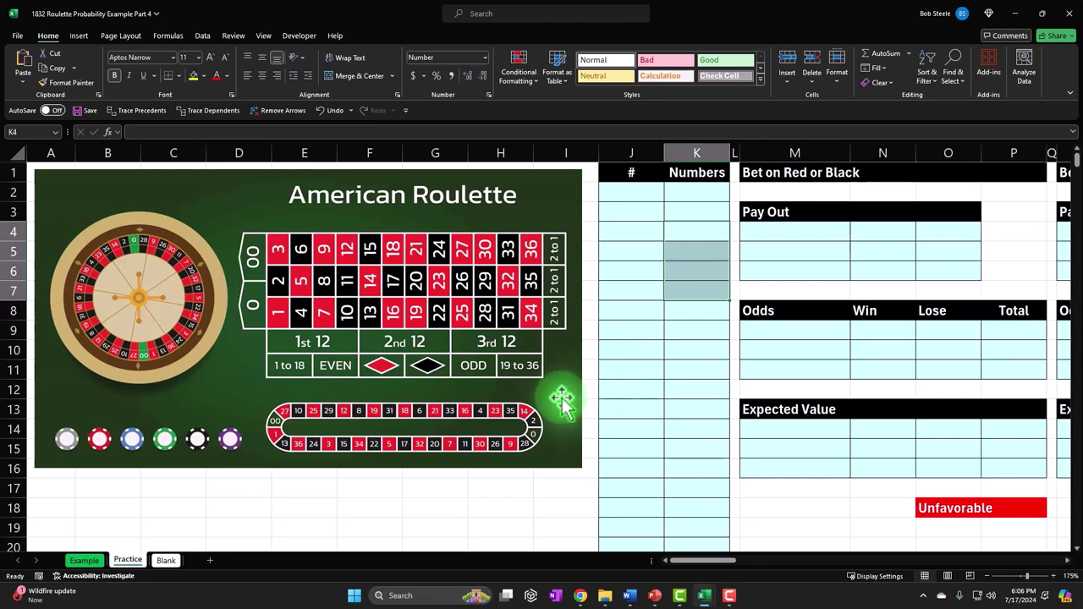
pyautogui.click(160, 561)
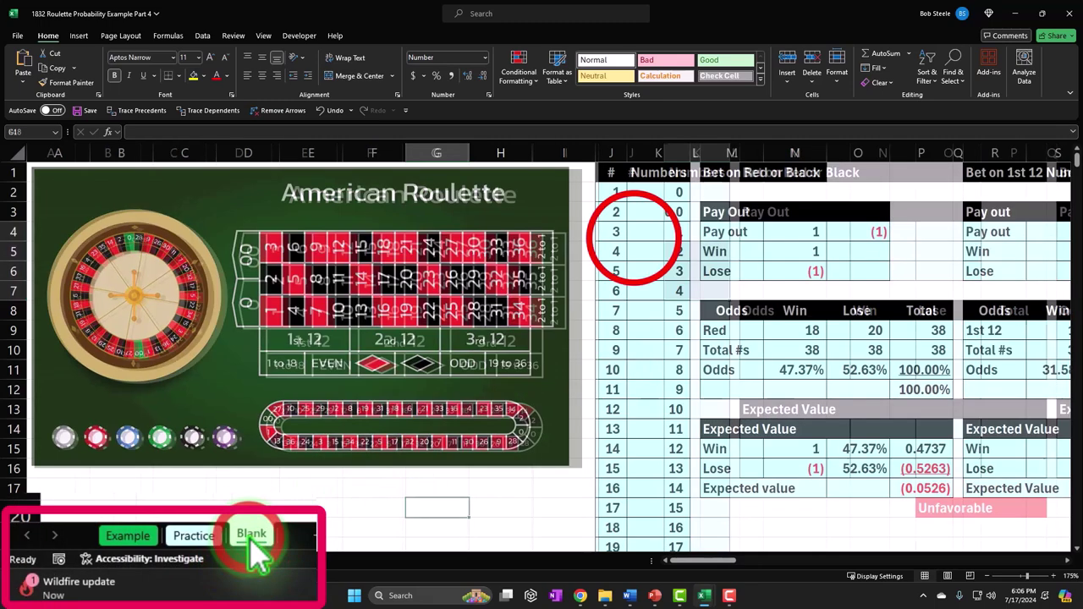
pyautogui.click(634, 239)
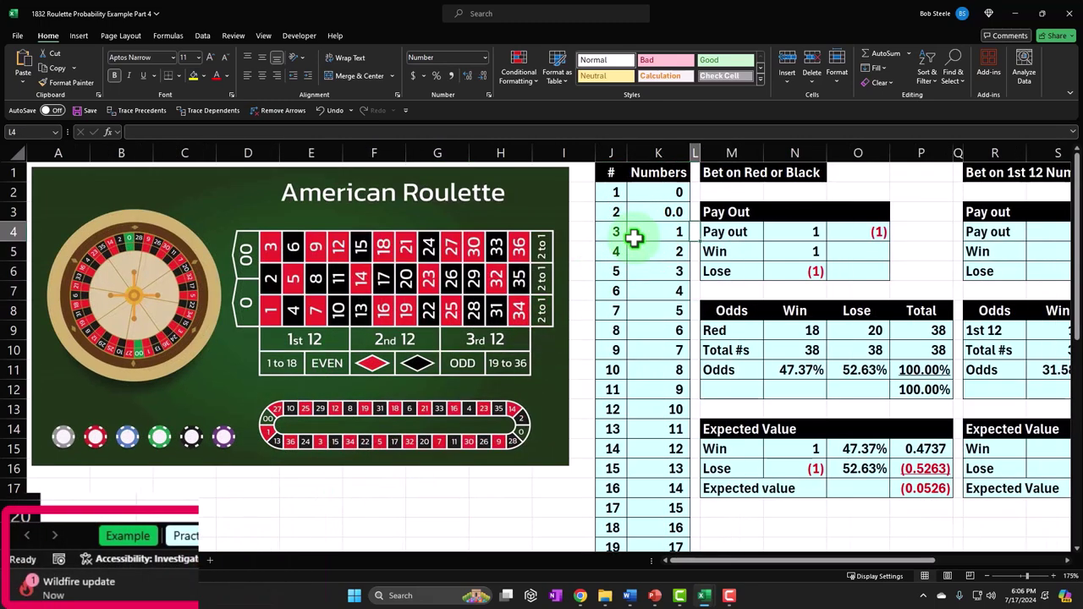
pyautogui.press('Right')
pyautogui.press('Right')
pyautogui.press('Right')
pyautogui.press('Right')
pyautogui.press('Right')
pyautogui.press('Right')
pyautogui.press('Right')
pyautogui.press('Right')
pyautogui.press('Right')
pyautogui.press('Right')
pyautogui.press('Right')
pyautogui.press('Right')
pyautogui.press('Right')
pyautogui.press('Right')
pyautogui.press('Right')
pyautogui.press('Right')
pyautogui.press('Right')
pyautogui.press('Right')
pyautogui.press('Right')
pyautogui.press('Right')
pyautogui.press('Right')
pyautogui.press('Right')
pyautogui.press('Right')
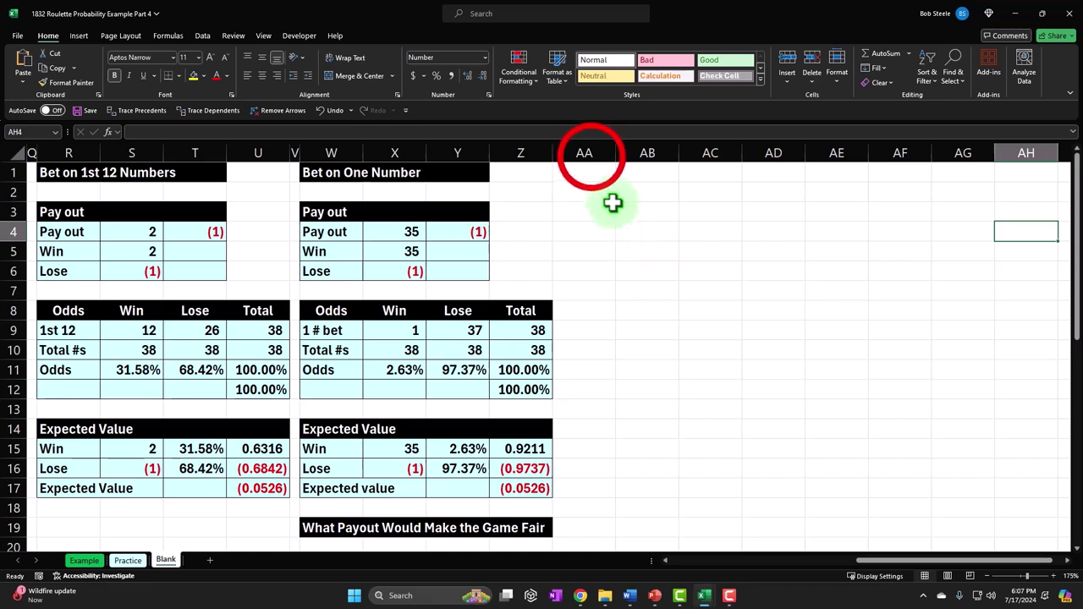
# Make column AA a narrow spacer by copying the formatting of column V onto it with Format Painter.
pyautogui.click(590, 152)
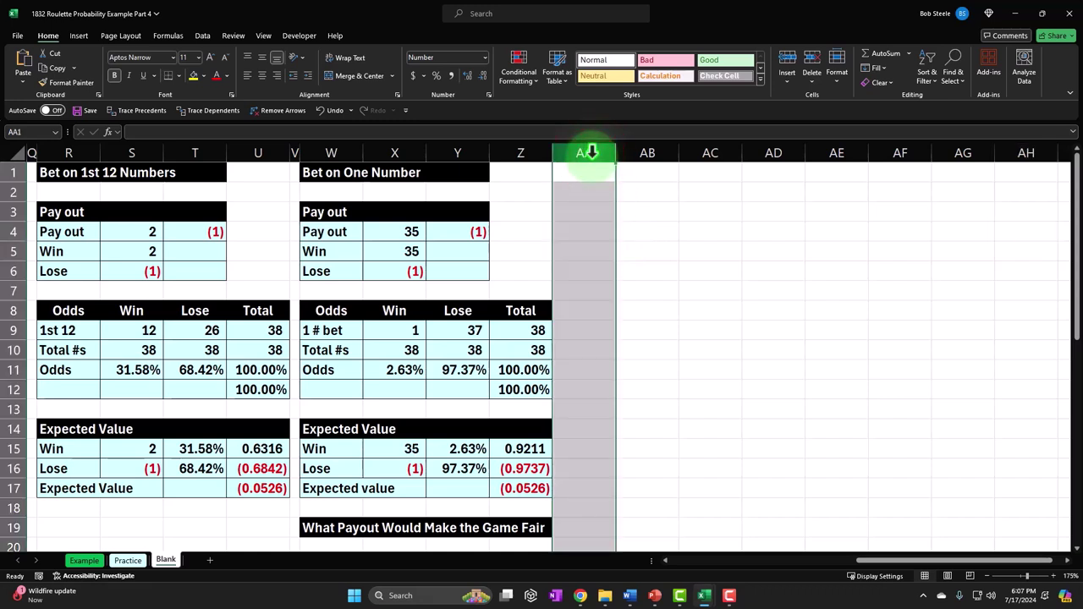
pyautogui.click(295, 150)
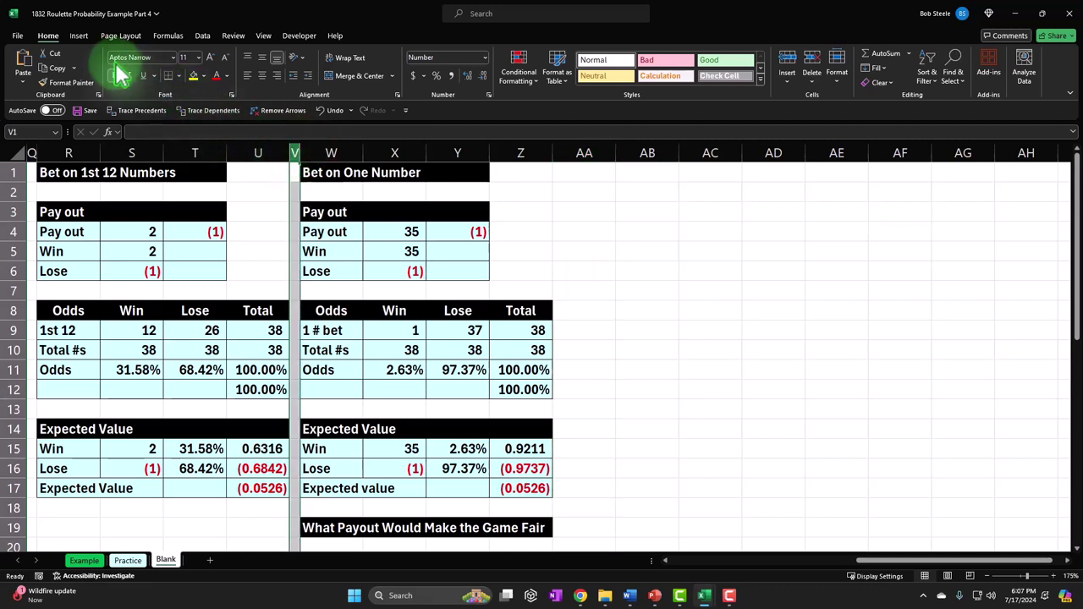
pyautogui.click(60, 82)
pyautogui.click(592, 151)
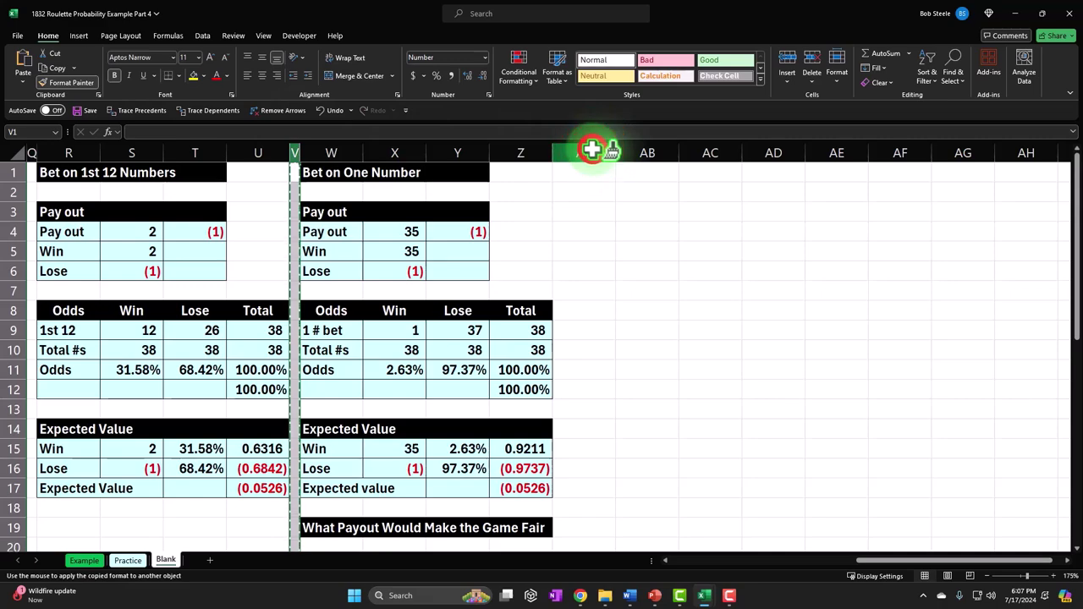
pyautogui.scroll(-5, 621, 396)
pyautogui.scroll(-3, 621, 396)
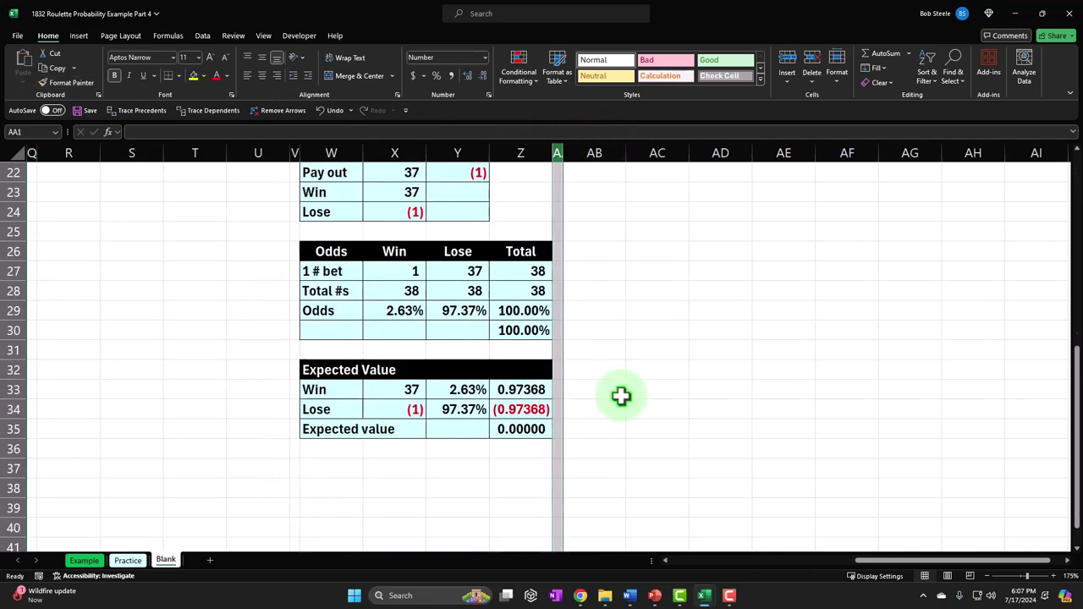
pyautogui.scroll(8, 623, 389)
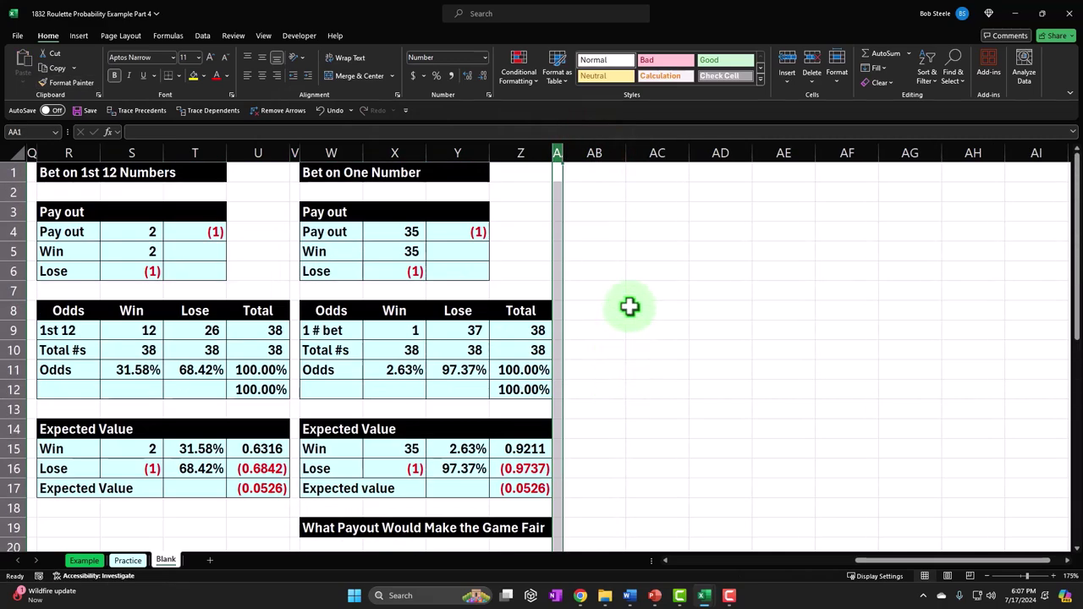
# Enter the section title "Expected Value to Win Two Times Betting on Red" in cell AB1.
pyautogui.click(610, 174)
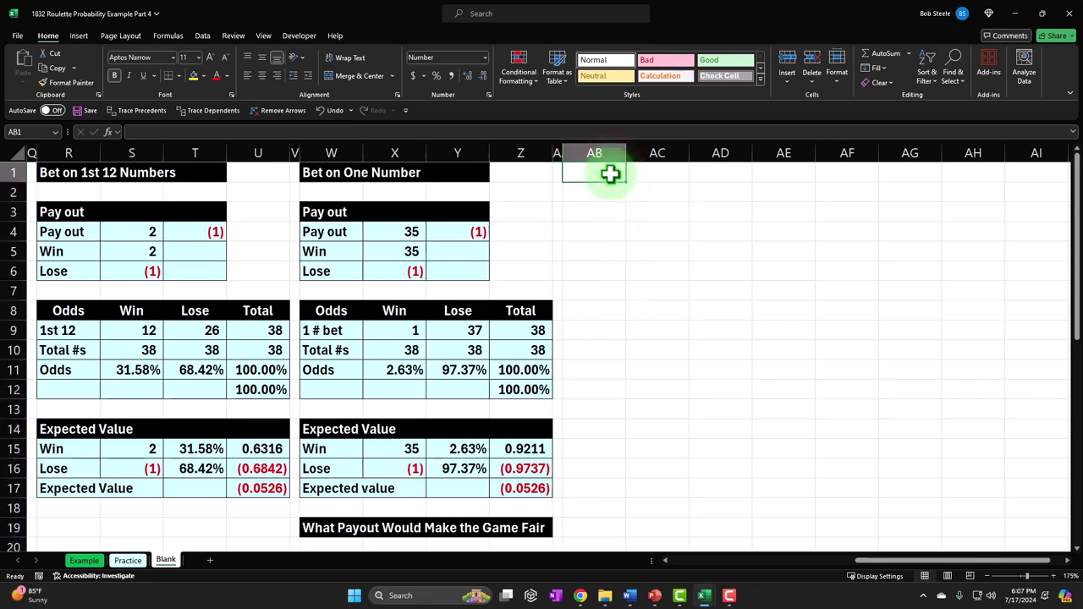
pyautogui.write('Expected')
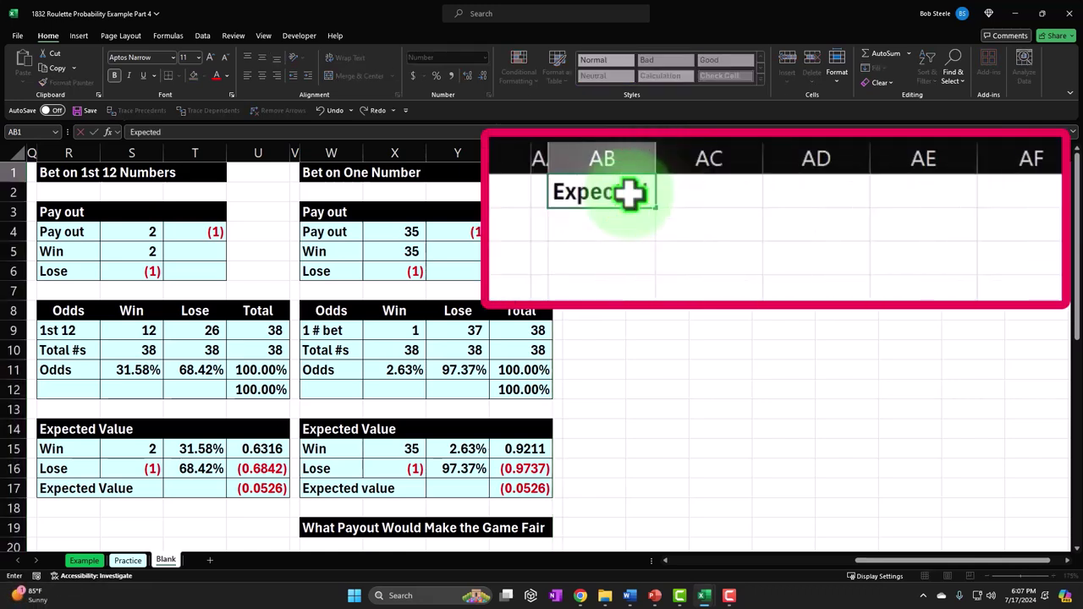
pyautogui.write(' Value to ')
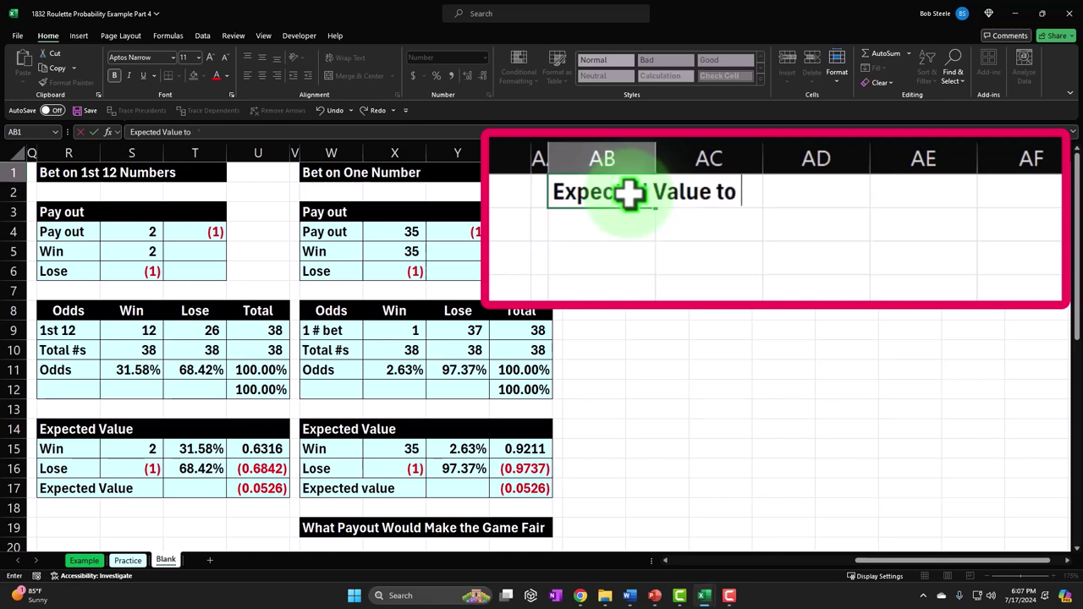
pyautogui.write('Win Two Times')
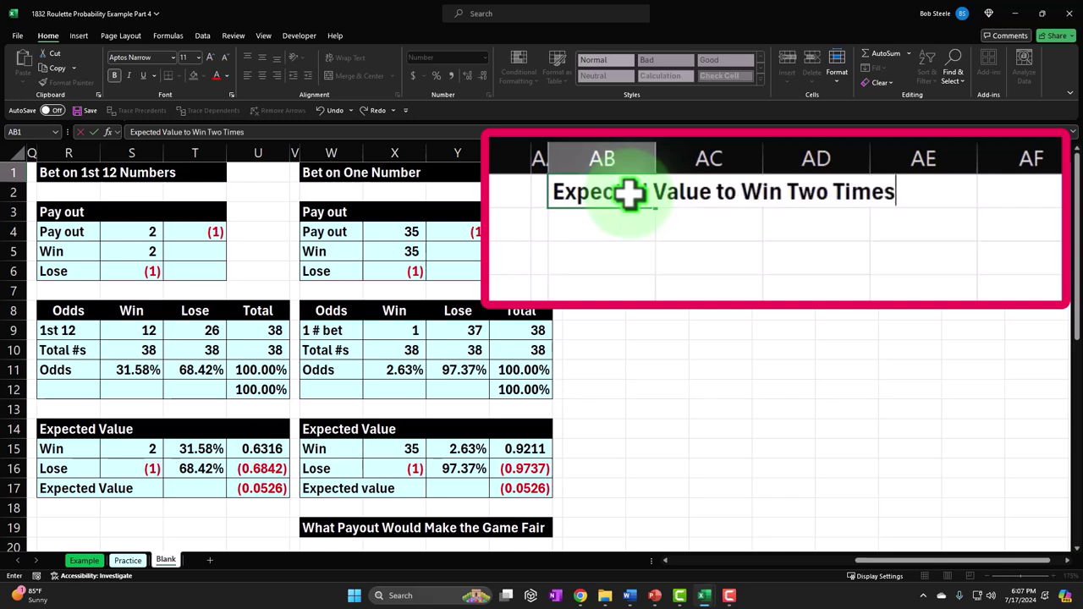
pyautogui.write(' Betting on Red')
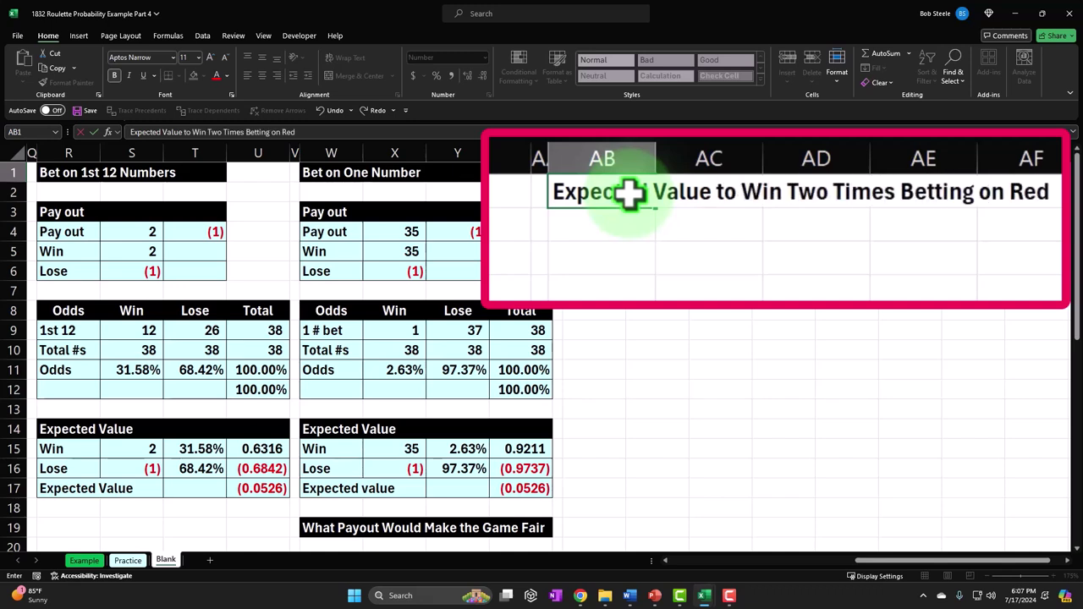
pyautogui.press('Return')
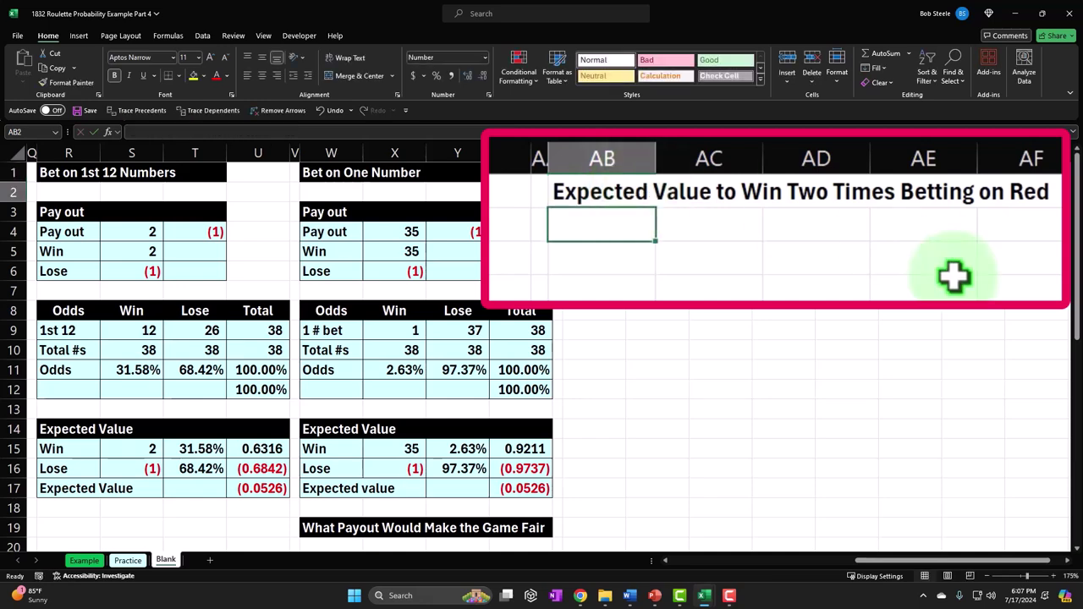
# Format the title row across AB1:AG1 with a black fill and white font.
pyautogui.moveTo(634, 202); pyautogui.dragTo(897, 174)
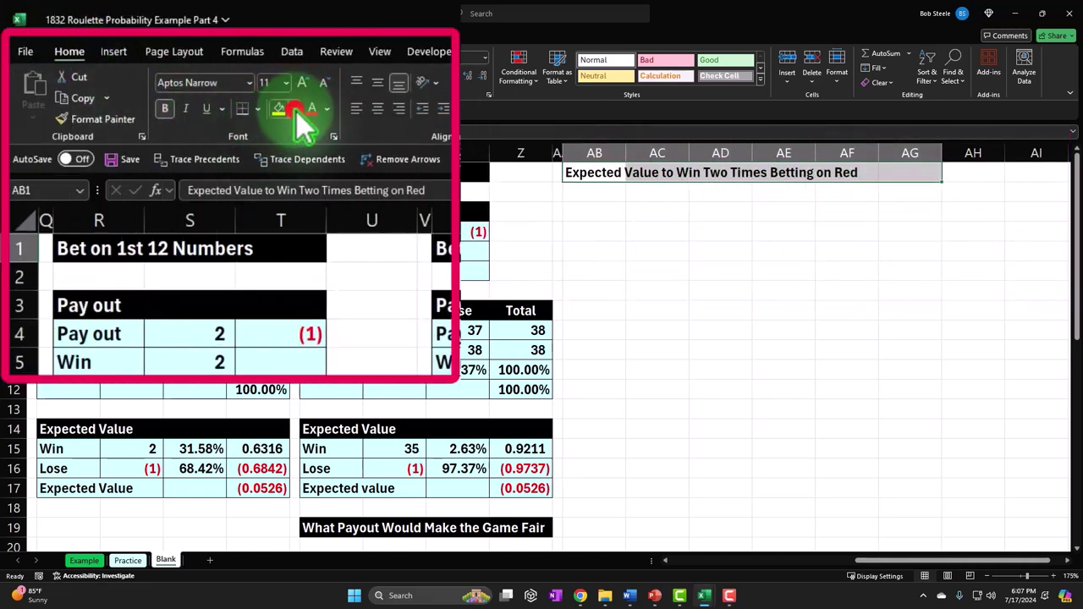
pyautogui.click(293, 109)
pyautogui.click(294, 149)
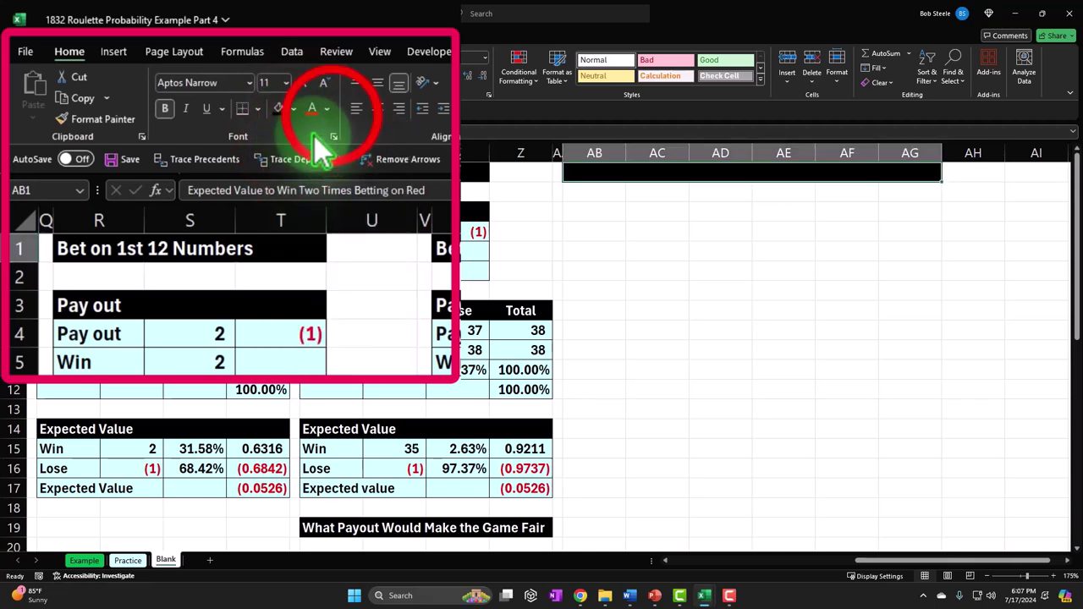
pyautogui.click(328, 111)
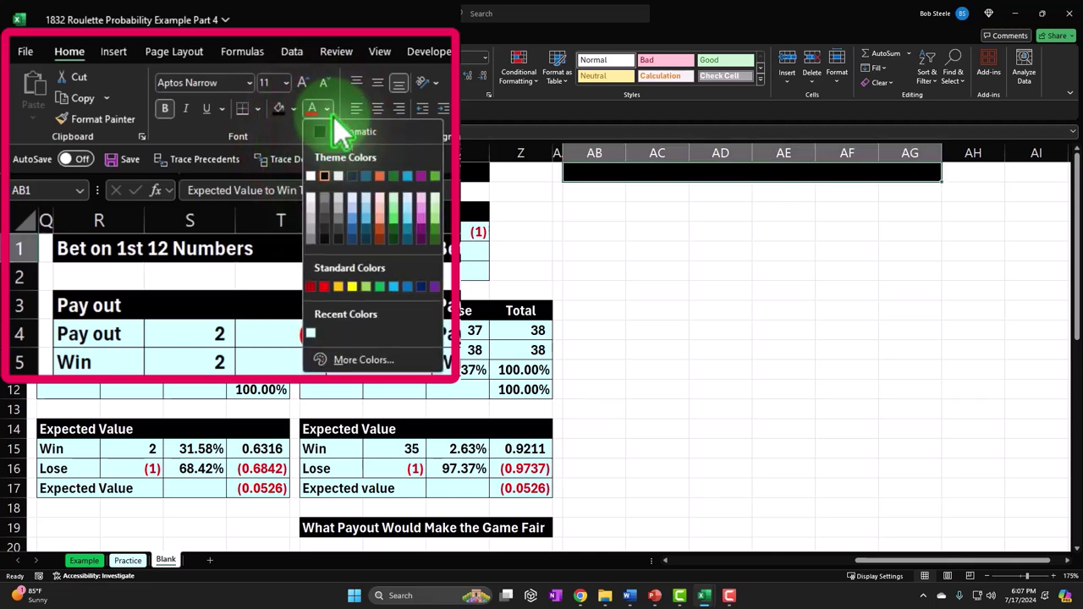
pyautogui.click(311, 175)
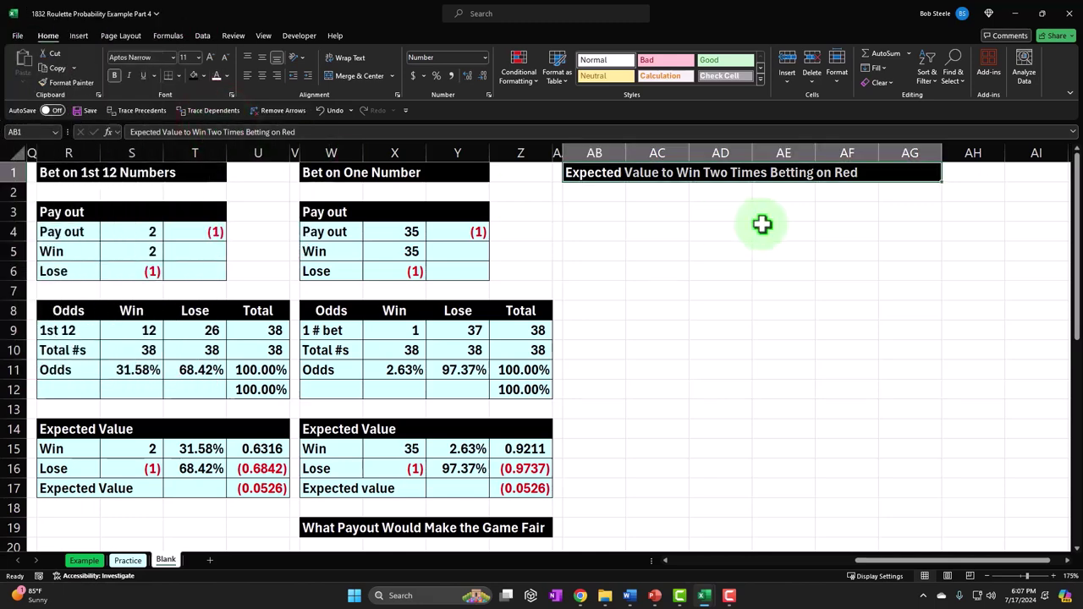
# Examine the win and lose odds in the Bet on Red or Black section.
pyautogui.moveTo(904, 561); pyautogui.dragTo(593, 596)
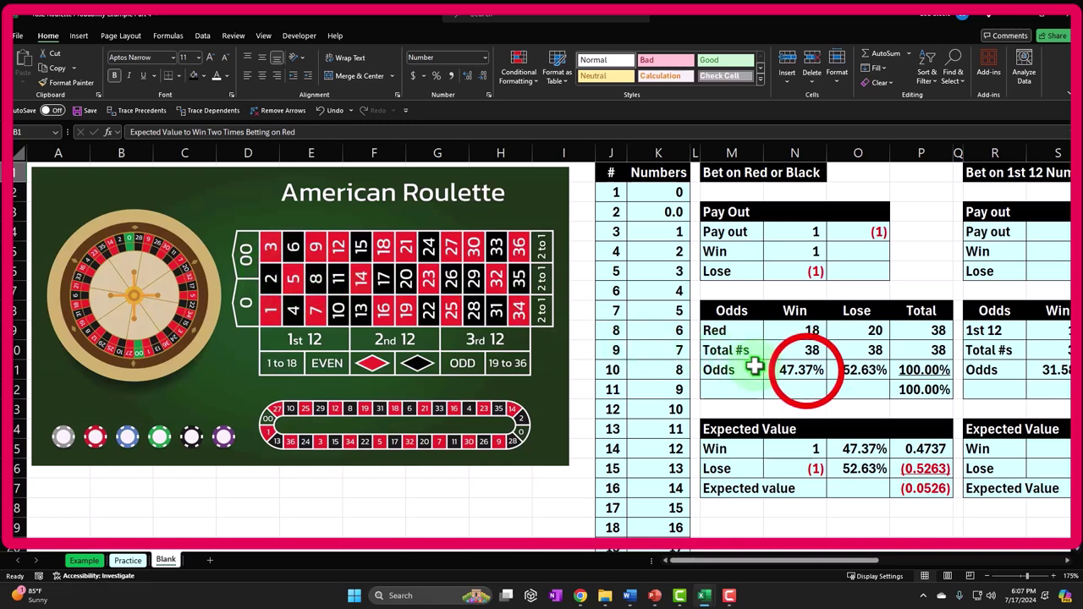
pyautogui.moveTo(806, 372); pyautogui.dragTo(860, 370)
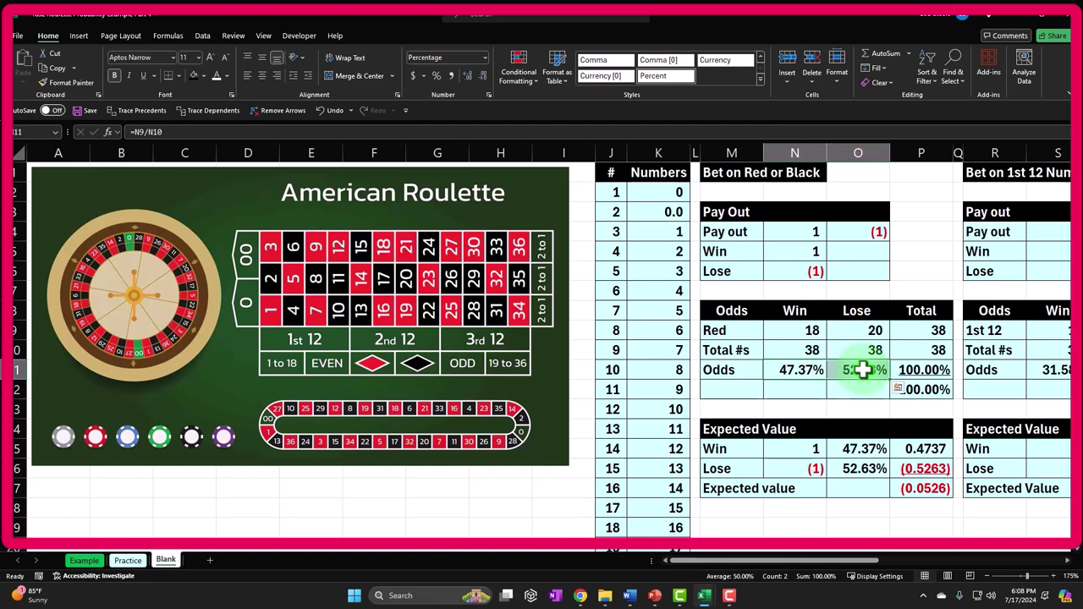
pyautogui.click(907, 206)
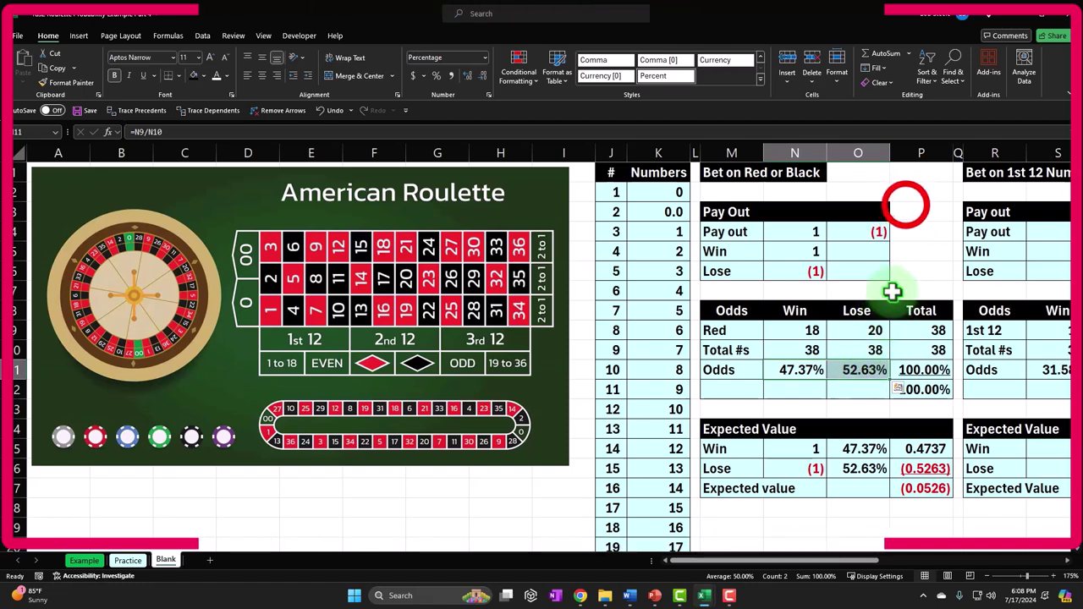
# Enter the heading "Pay Out" in cell AB3 and format AB3:AD3 with a black fill and white font.
pyautogui.press('Right')
pyautogui.press('Right')
pyautogui.press('Right')
pyautogui.press('Right')
pyautogui.press('Right')
pyautogui.press('Right')
pyautogui.press('Right')
pyautogui.press('Right')
pyautogui.press('Right')
pyautogui.press('Right')
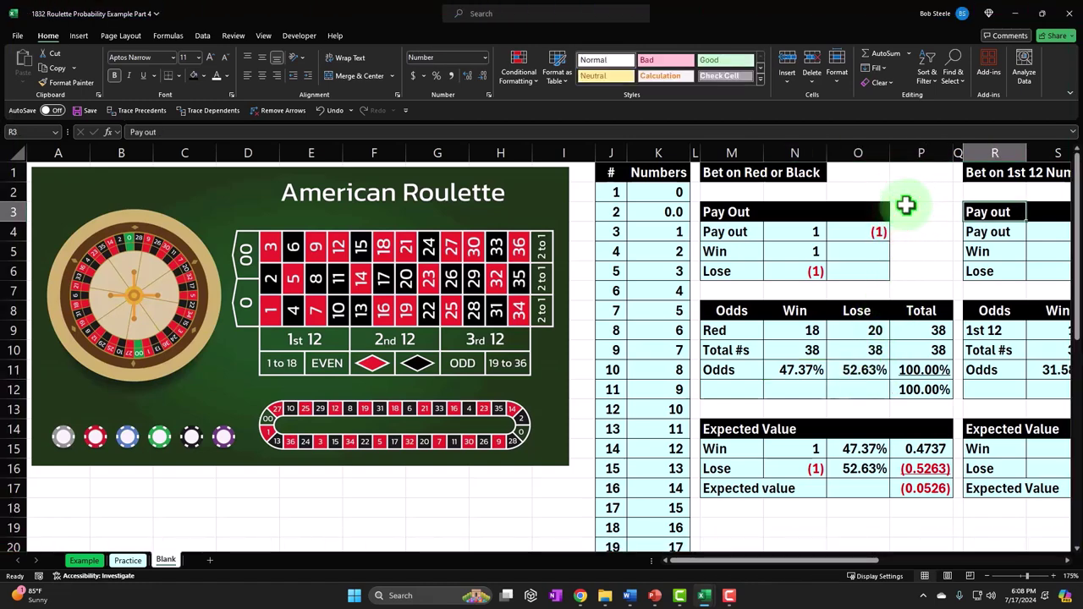
pyautogui.press('Right')
pyautogui.press('Right')
pyautogui.press('Right')
pyautogui.press('Right')
pyautogui.press('Right')
pyautogui.press('Right')
pyautogui.press('Right')
pyautogui.press('Right')
pyautogui.press('Right')
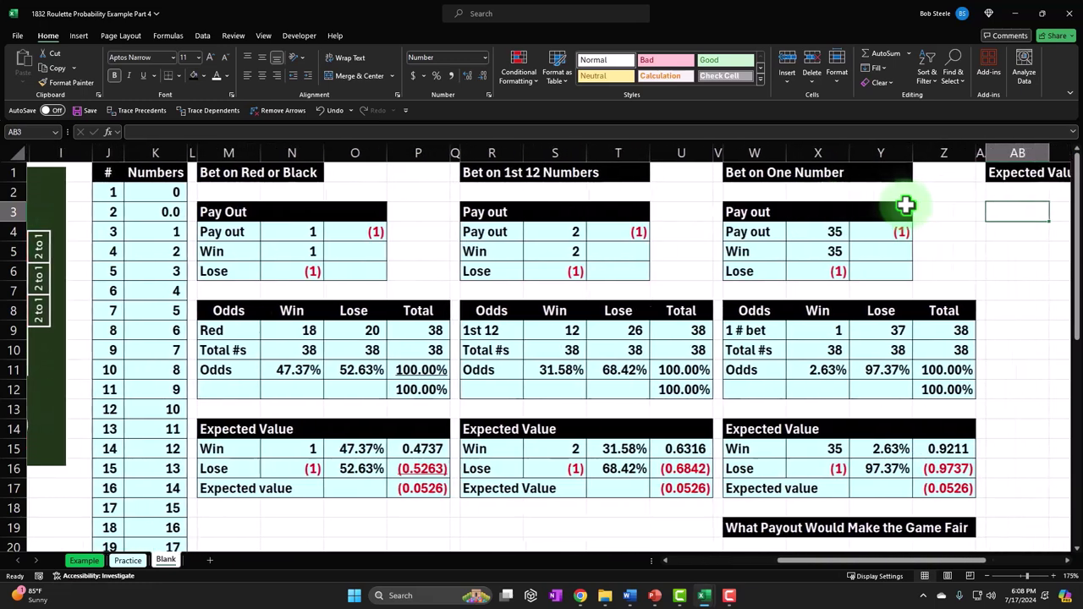
pyautogui.press('Right')
pyautogui.press('Right')
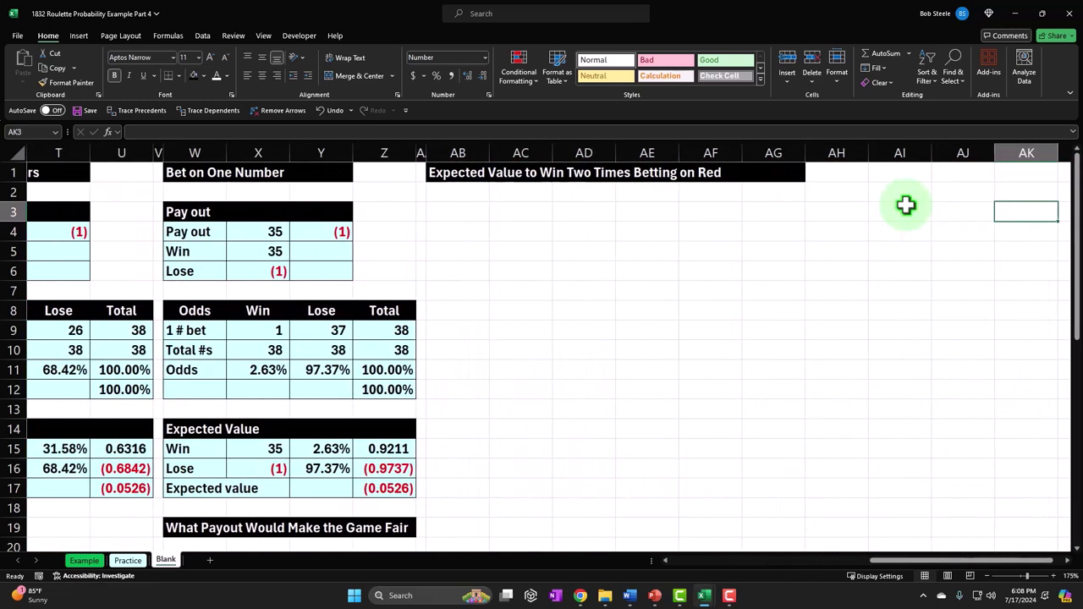
pyautogui.press('Right')
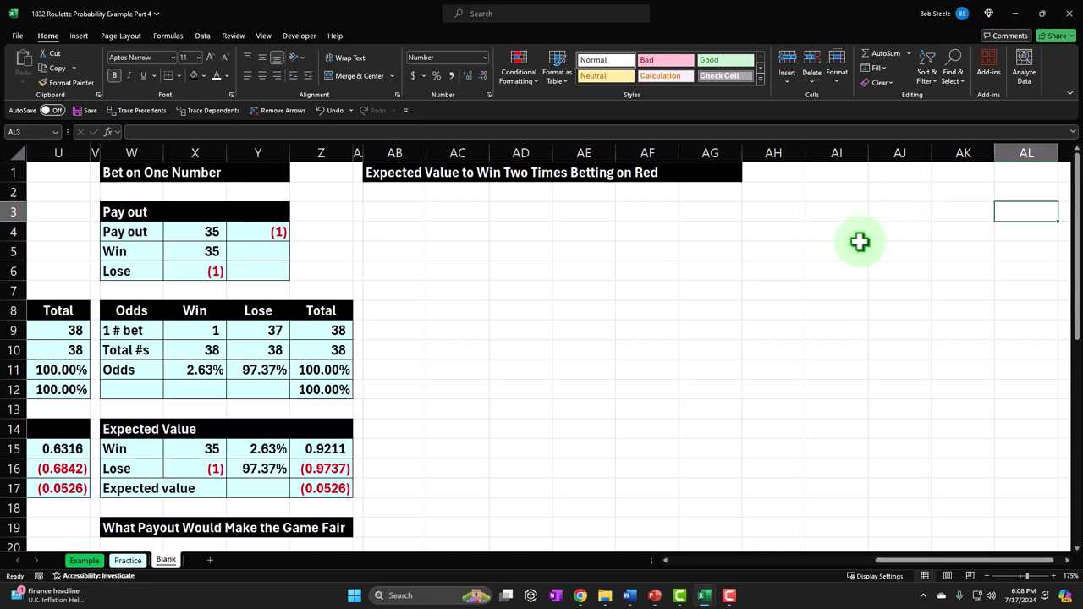
pyautogui.click(400, 211)
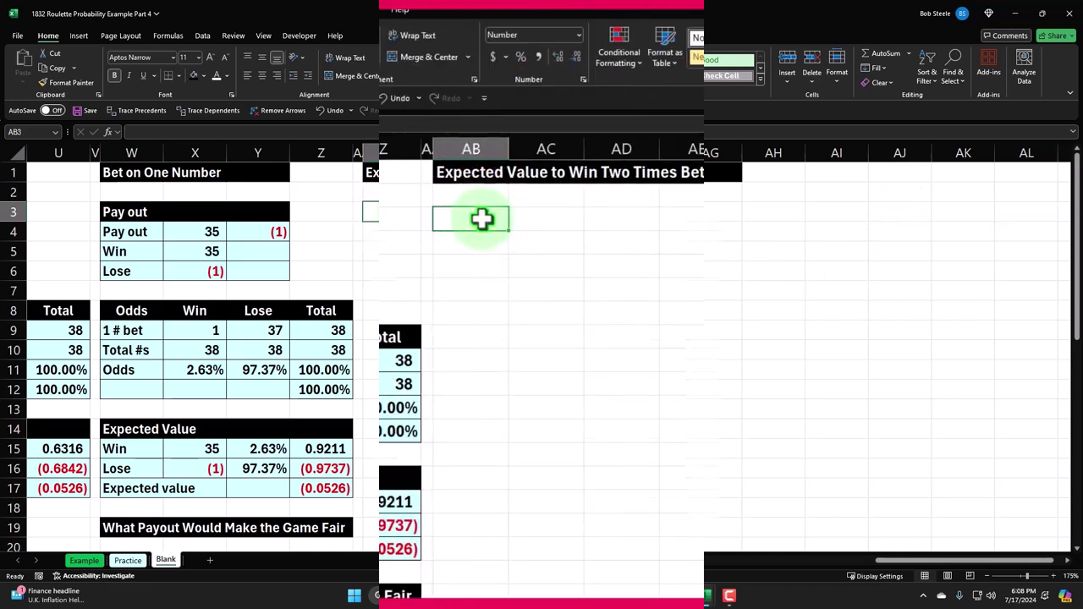
pyautogui.write('Pay')
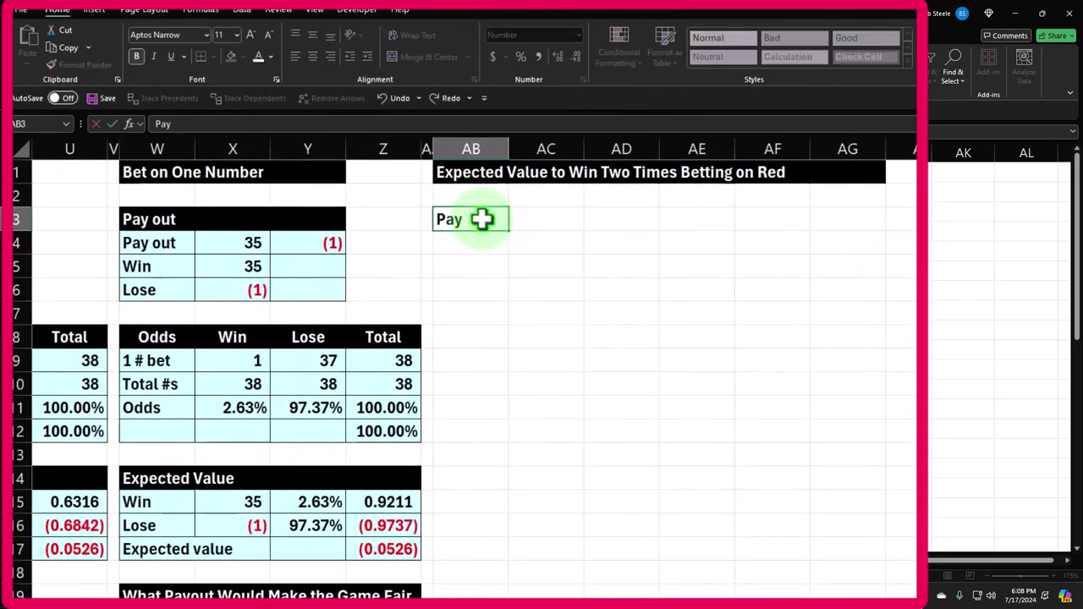
pyautogui.write(' OUt')
pyautogui.press('Return')
pyautogui.moveTo(483, 219); pyautogui.dragTo(584, 225)
pyautogui.click(242, 57)
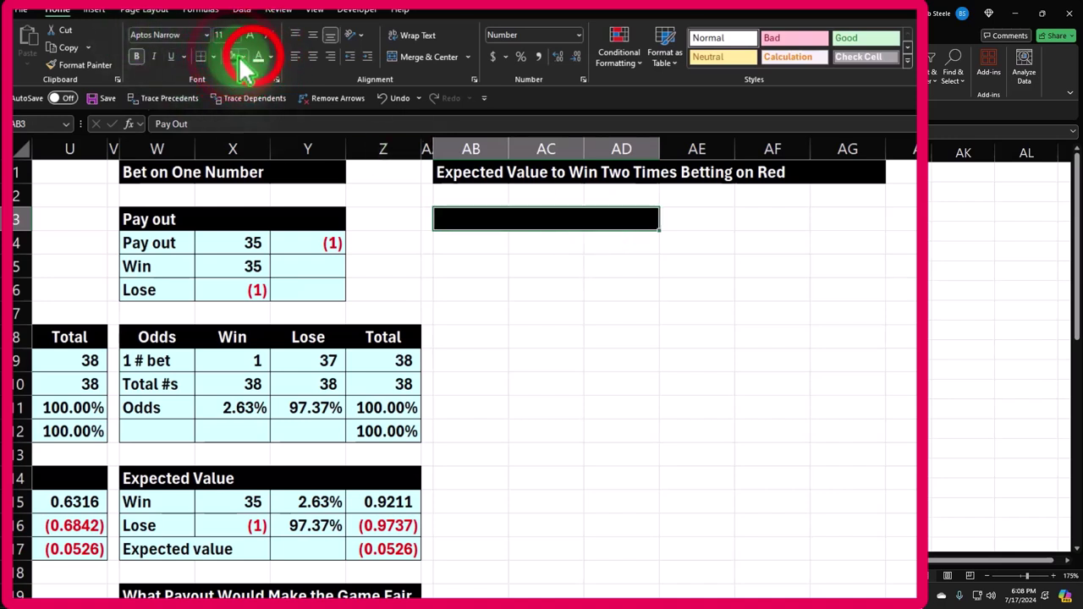
# Enter the "Pay out" row in AB4:AD4 with 1 in AC4 and -1 in AD4.
pyautogui.click(454, 237)
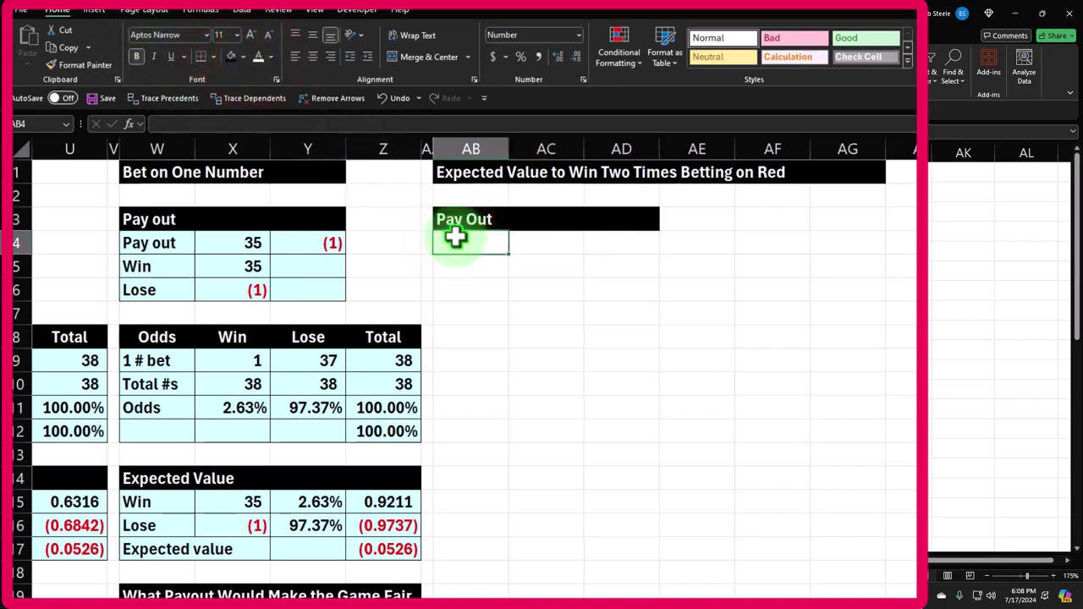
pyautogui.write('Py')
pyautogui.press('BackSpace')
pyautogui.write('ay out')
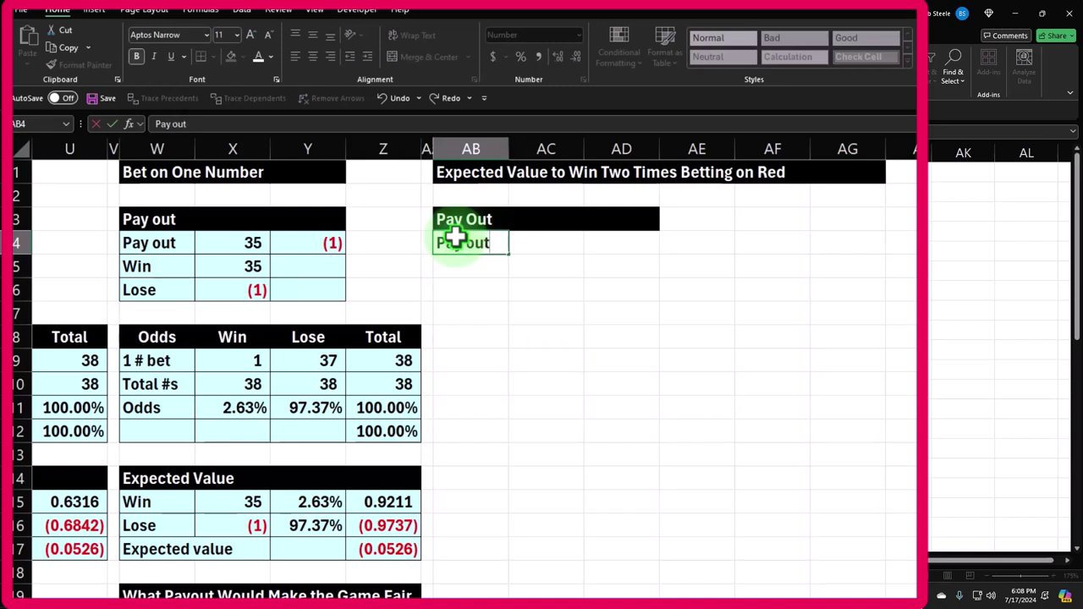
pyautogui.press('Tab')
pyautogui.write('1')
pyautogui.press('Tab')
pyautogui.write('-1')
pyautogui.press('Return')
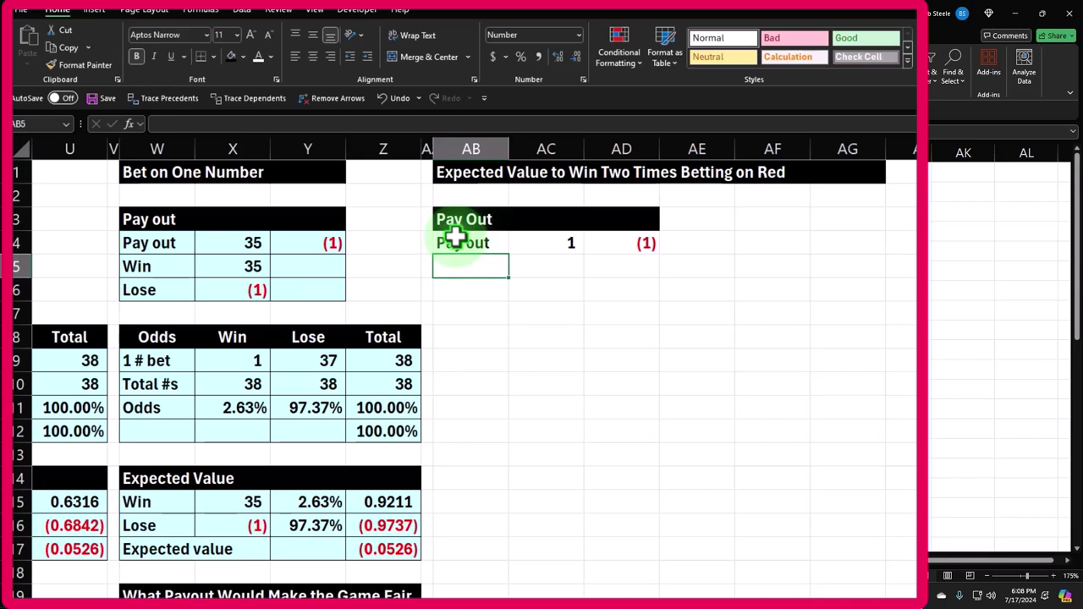
# Label cell AB5 "Win" and enter 1 beside it in AC5.
pyautogui.click(548, 244)
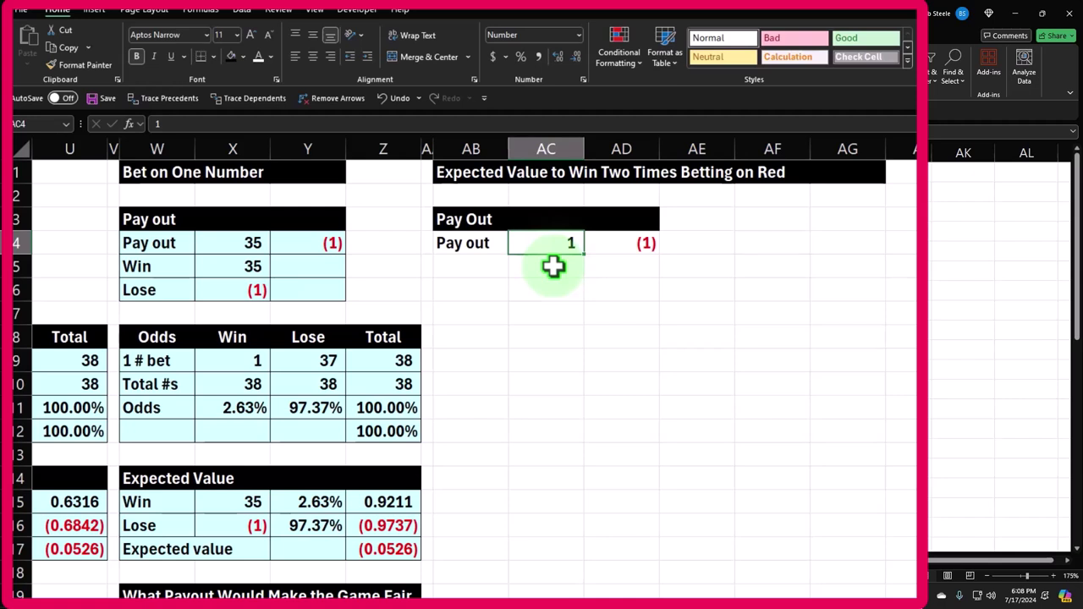
pyautogui.press('Left')
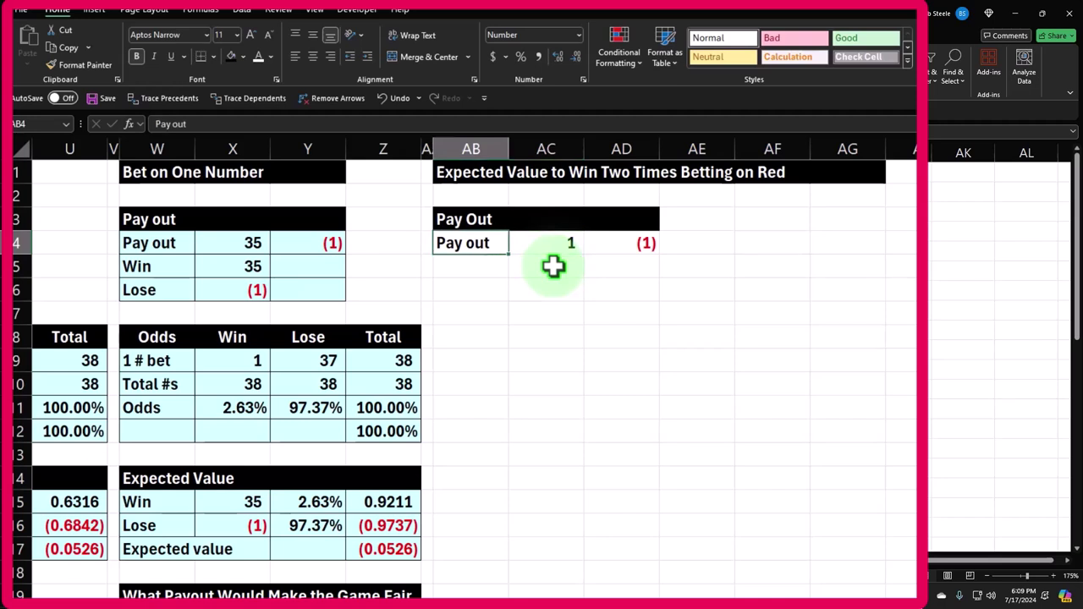
pyautogui.press('Down')
pyautogui.write('Win')
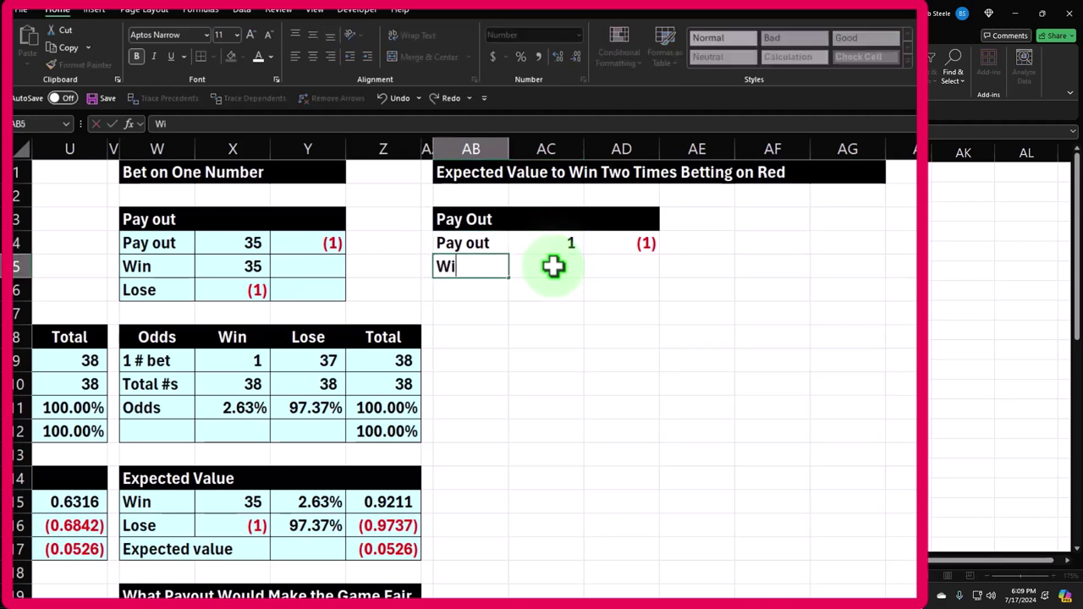
pyautogui.press('Tab')
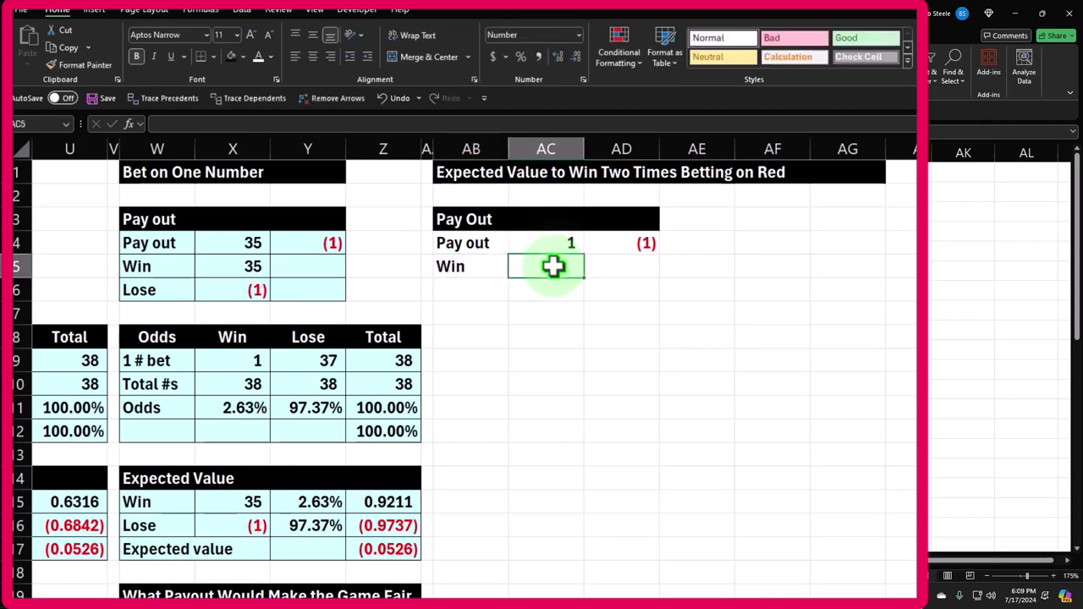
pyautogui.write('1')
pyautogui.press('Return')
# Label cell AB6 "Lose" and reference the losing payout in AC6 with the formula =AD4.
pyautogui.write('LOs')
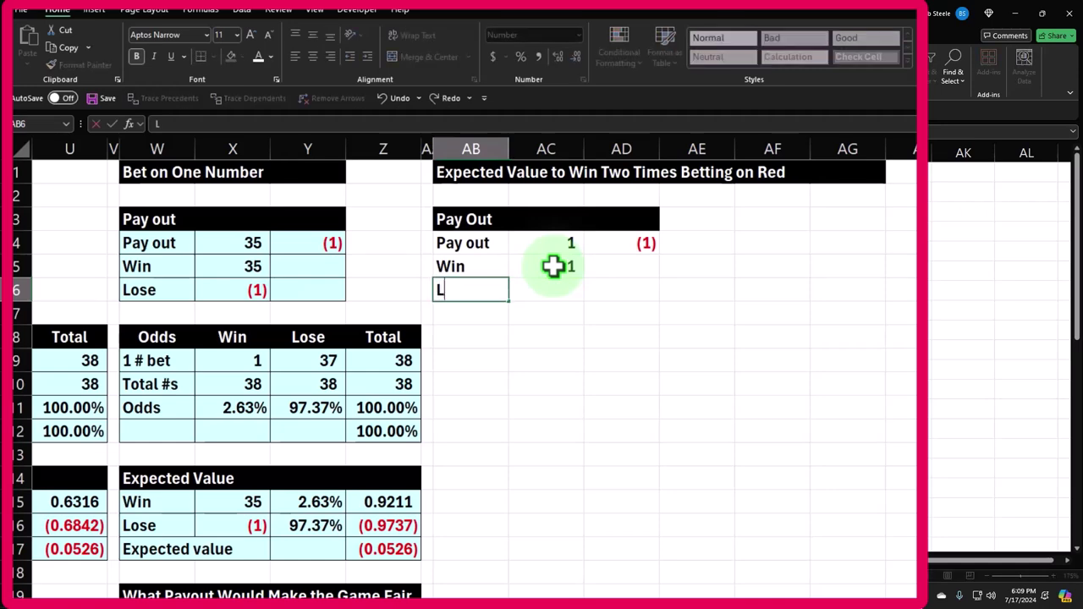
pyautogui.press('BackSpace')
pyautogui.press('BackSpace')
pyautogui.write('ose')
pyautogui.press('Tab')
pyautogui.write('=')
pyautogui.press('Right')
pyautogui.press('Up')
pyautogui.press('Up')
pyautogui.press('Return')
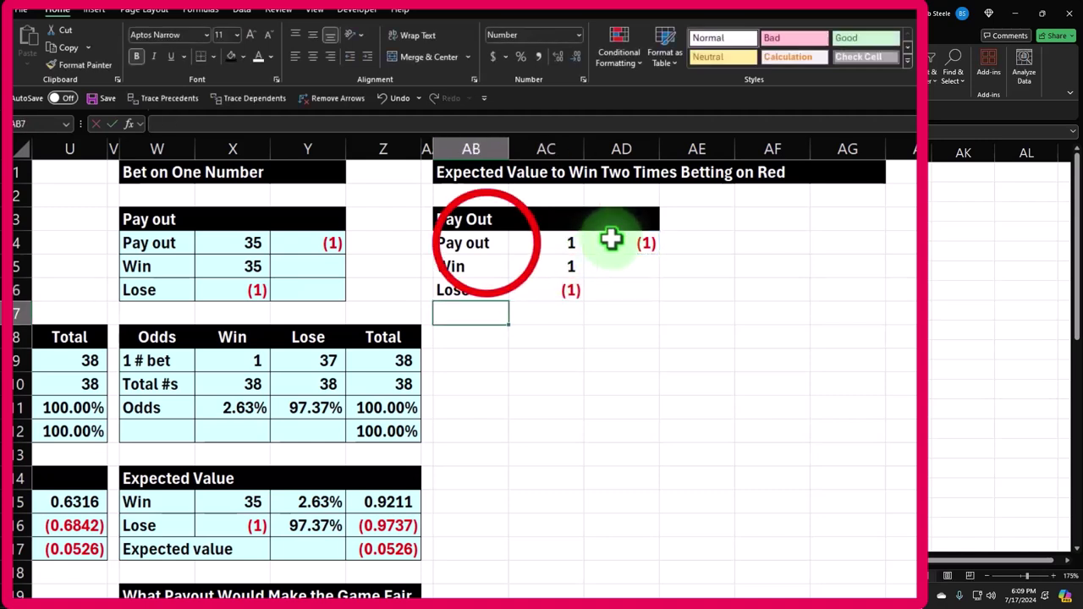
# Apply borders around all cells and a light blue fill to the payout table body AB4:AD6.
pyautogui.click(489, 244)
pyautogui.moveTo(486, 244); pyautogui.dragTo(595, 292)
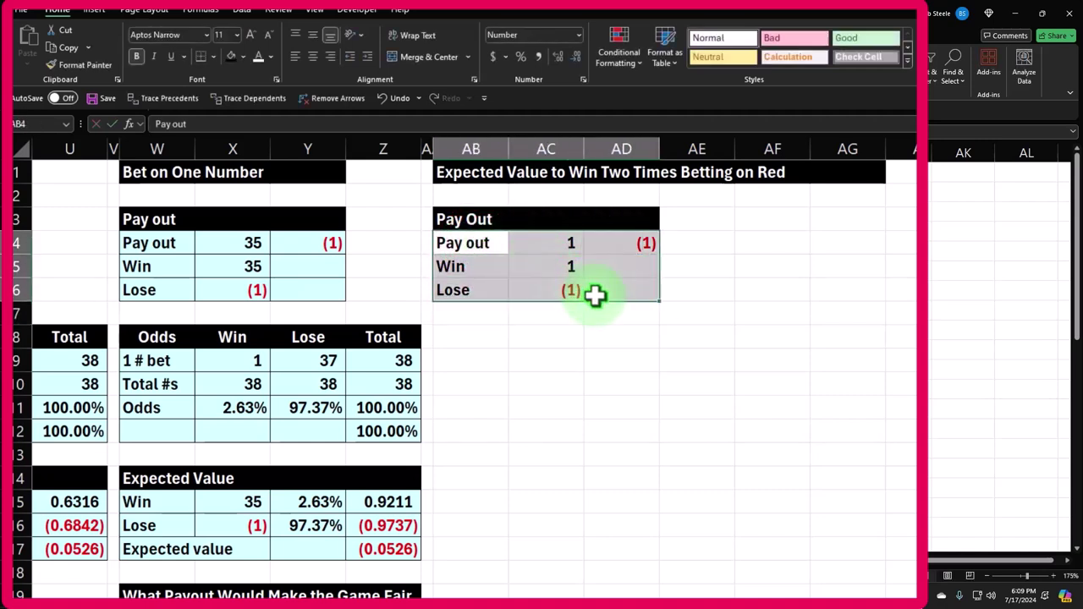
pyautogui.click(220, 58)
pyautogui.click(244, 192)
pyautogui.click(242, 56)
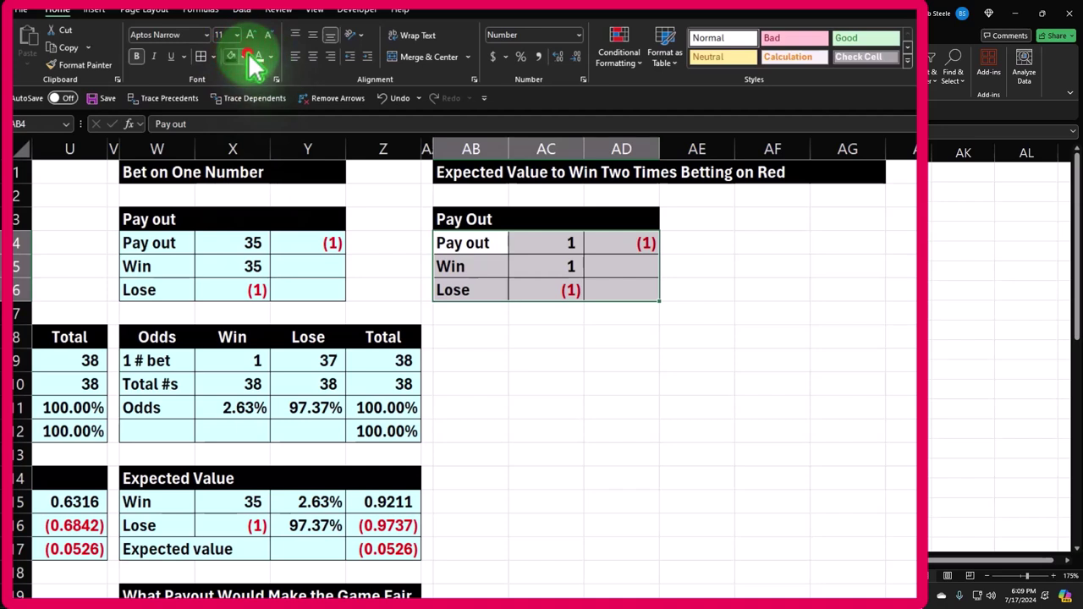
pyautogui.click(256, 244)
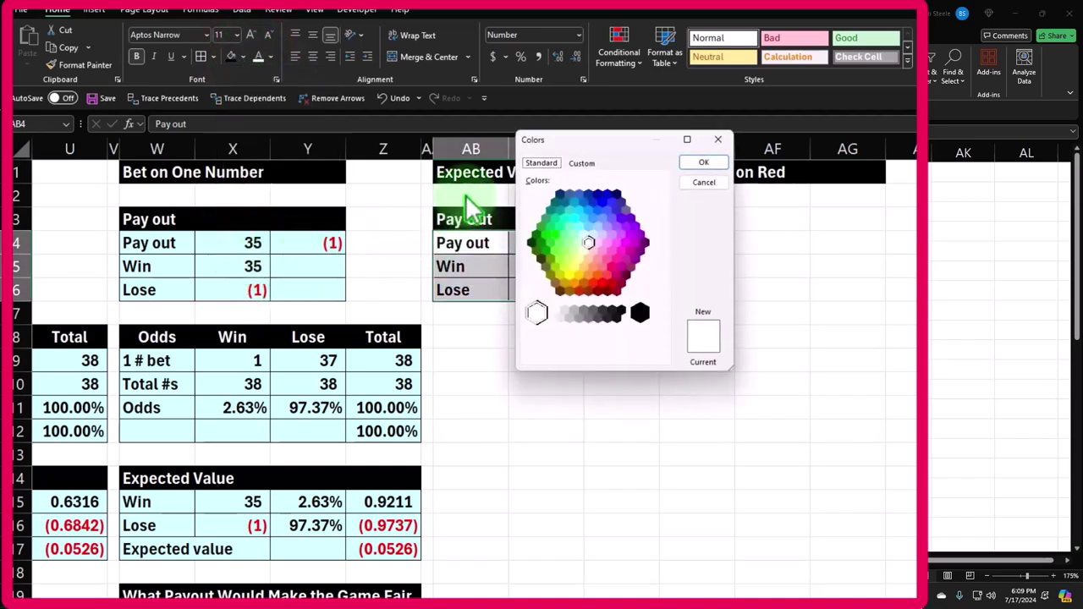
pyautogui.click(577, 235)
pyautogui.click(583, 235)
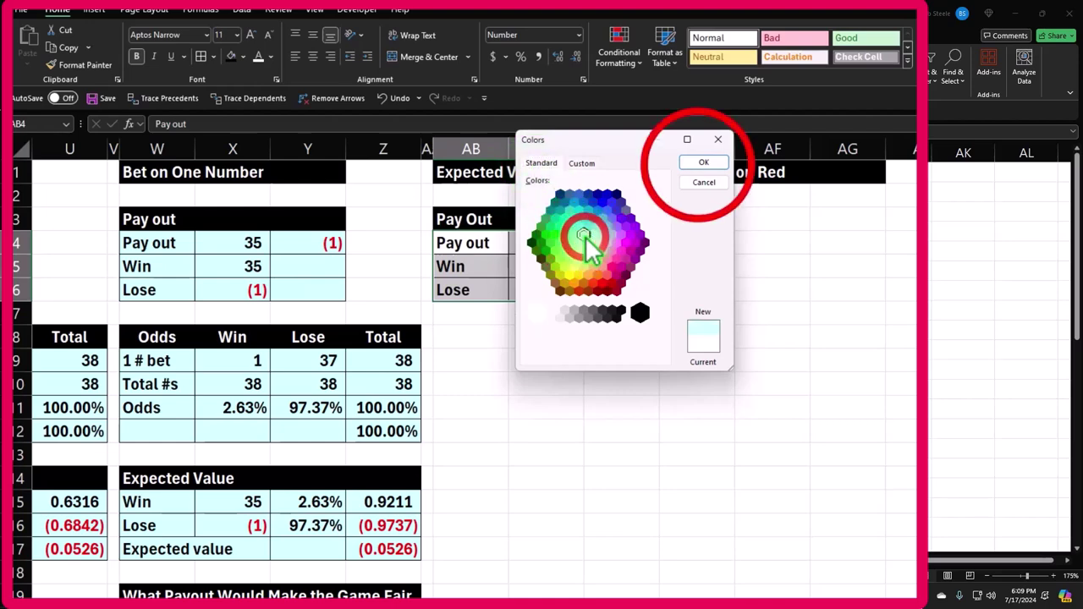
pyautogui.click(697, 163)
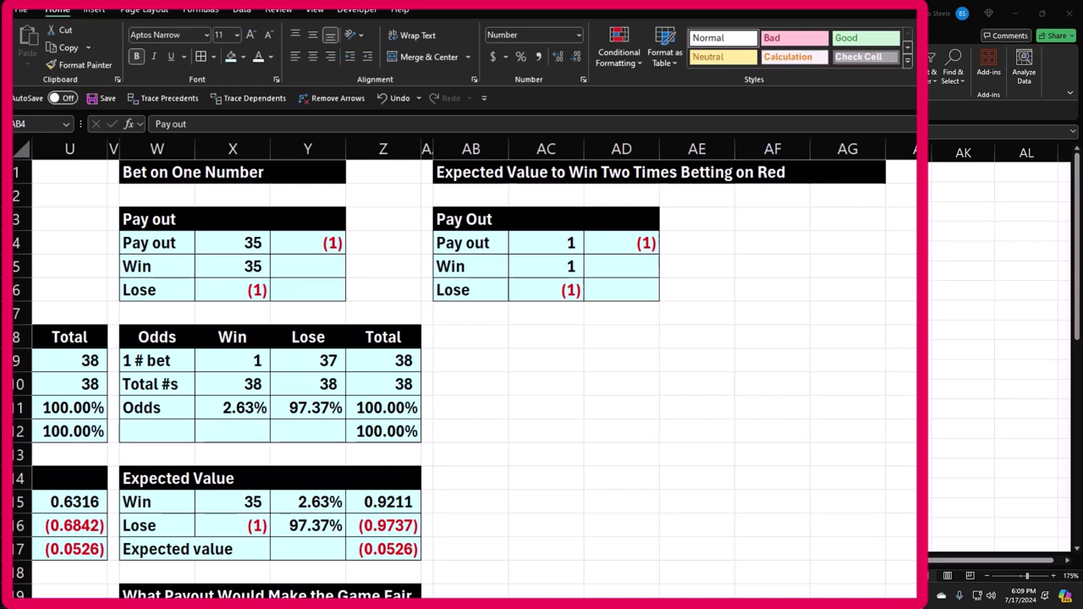
pyautogui.click(559, 377)
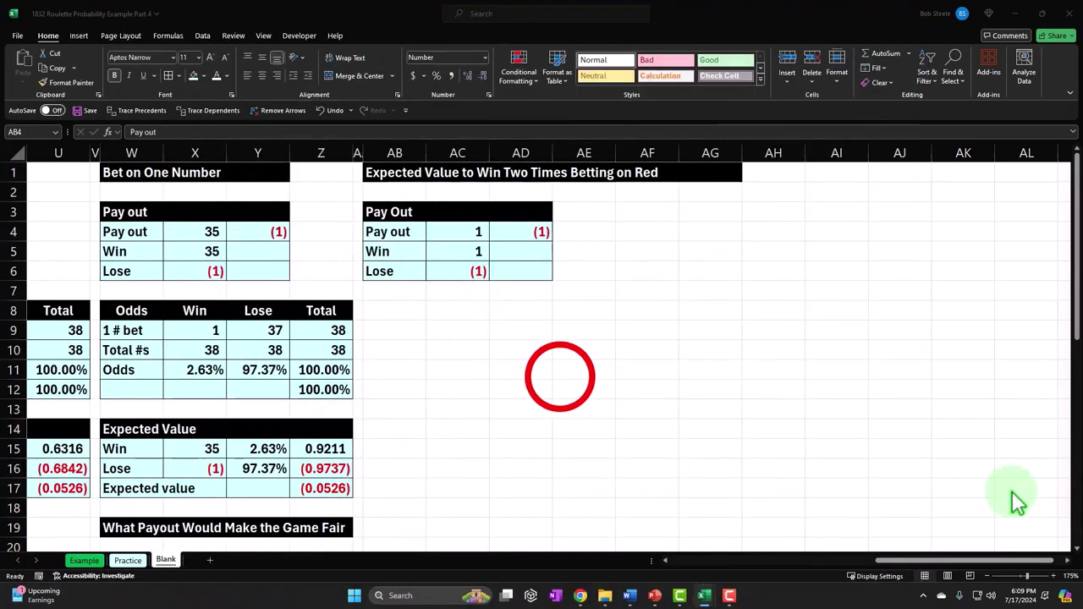
# Enter the odds table headings "Odds 1", "Win", "Lose" and "Total" in AB8:AE8.
pyautogui.click(394, 311)
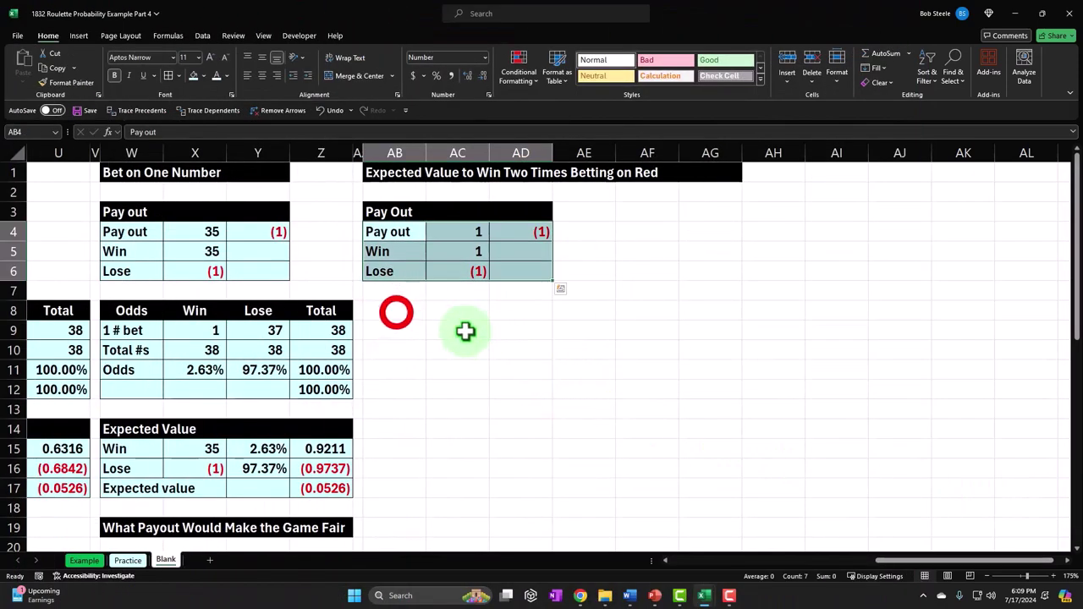
pyautogui.write('Odds')
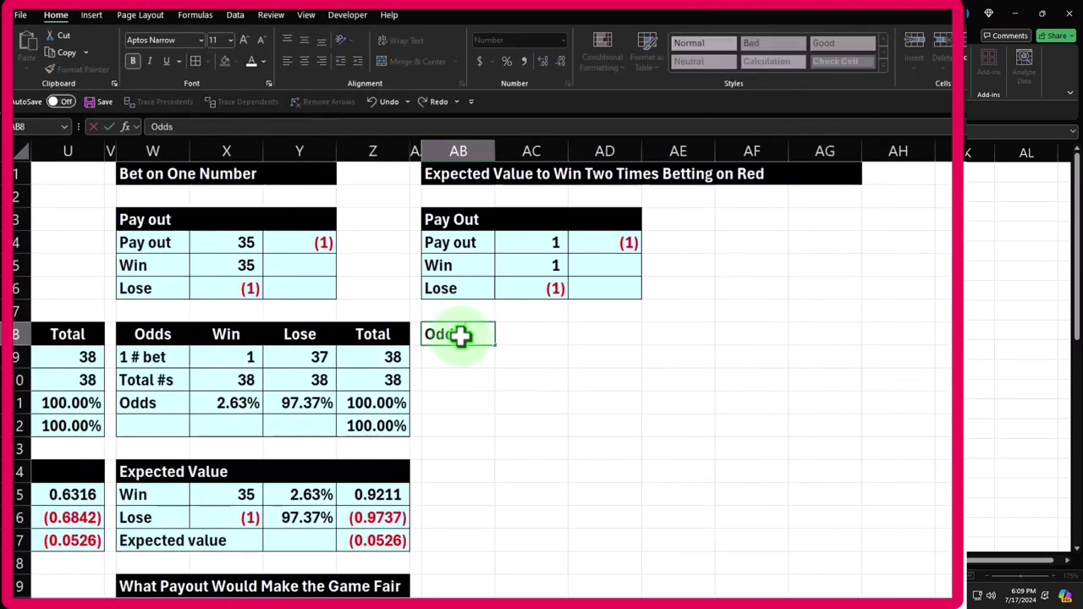
pyautogui.press('Return')
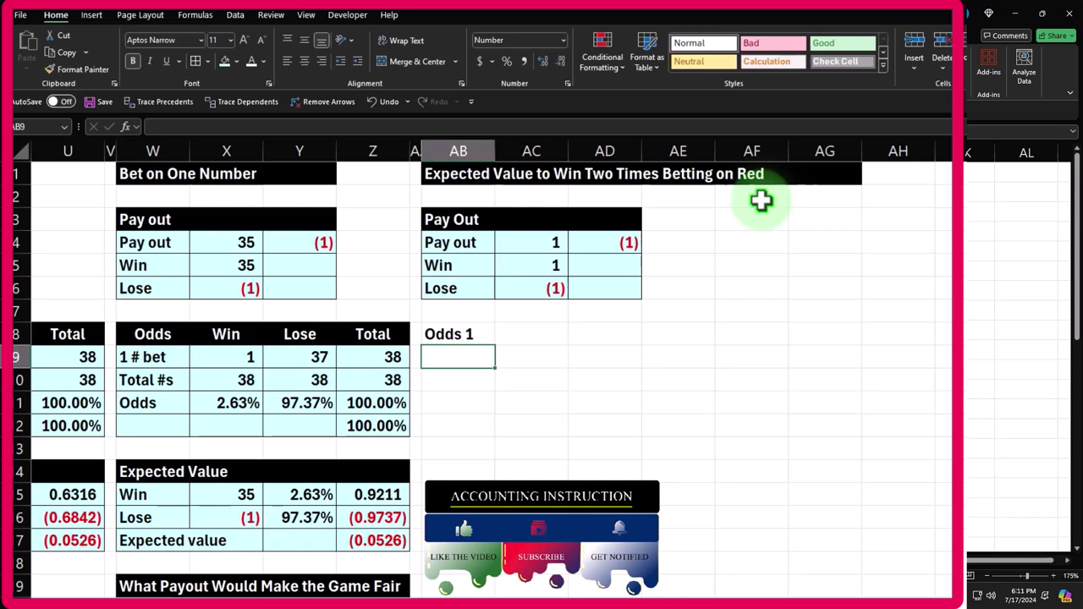
pyautogui.press('Right')
pyautogui.press('Up')
pyautogui.write('Win')
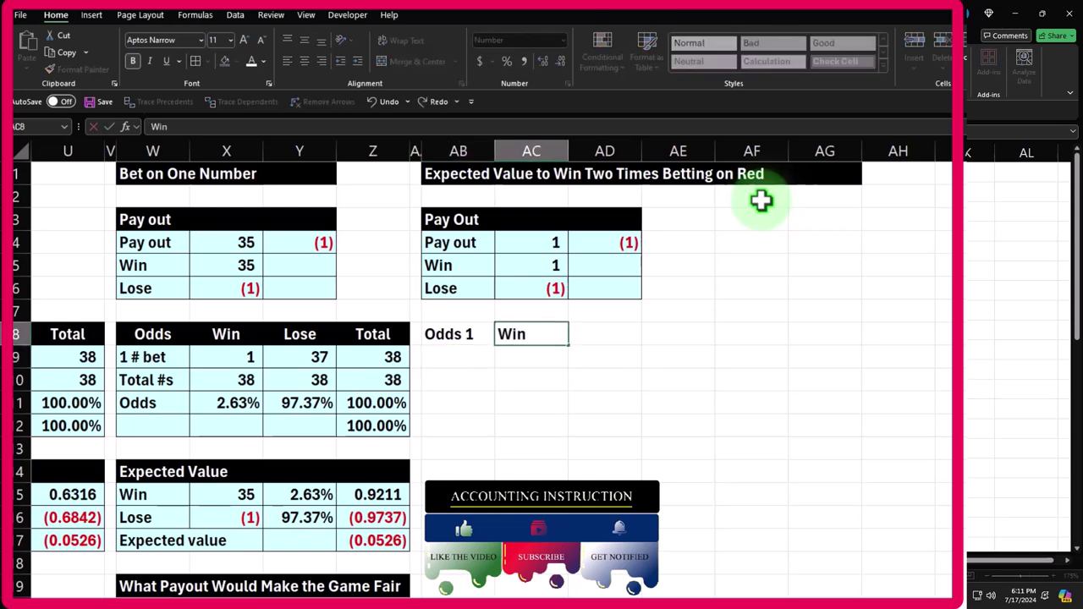
pyautogui.press('Tab')
pyautogui.write('Lose')
pyautogui.press('Tab')
pyautogui.write('To')
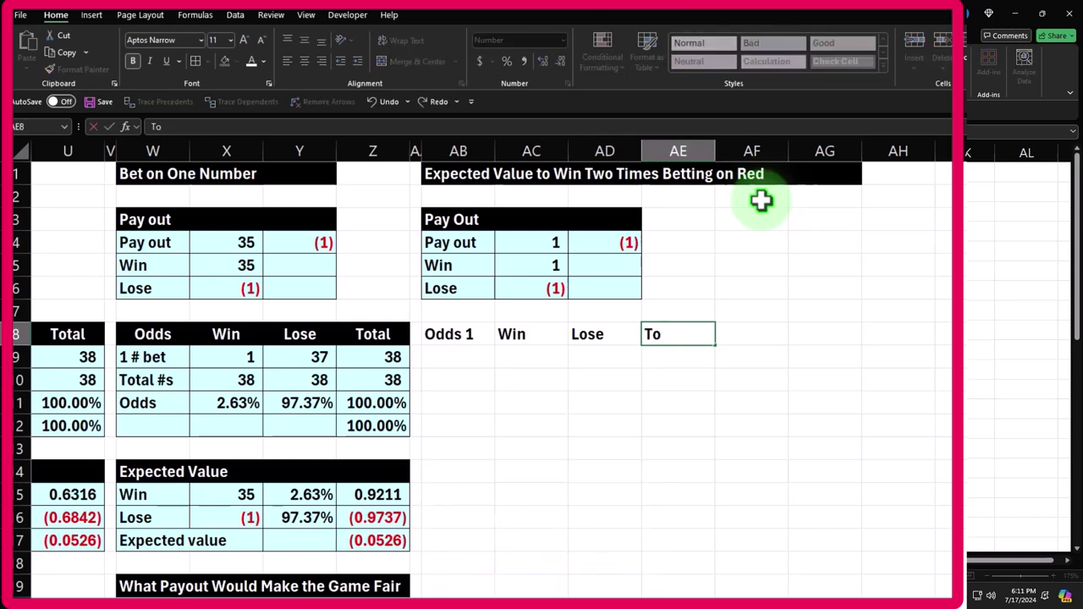
pyautogui.write('tal')
pyautogui.press('Return')
# Format the odds headings in AB8:AE8 with a black fill, white font and centered alignment.
pyautogui.moveTo(458, 335); pyautogui.dragTo(680, 348)
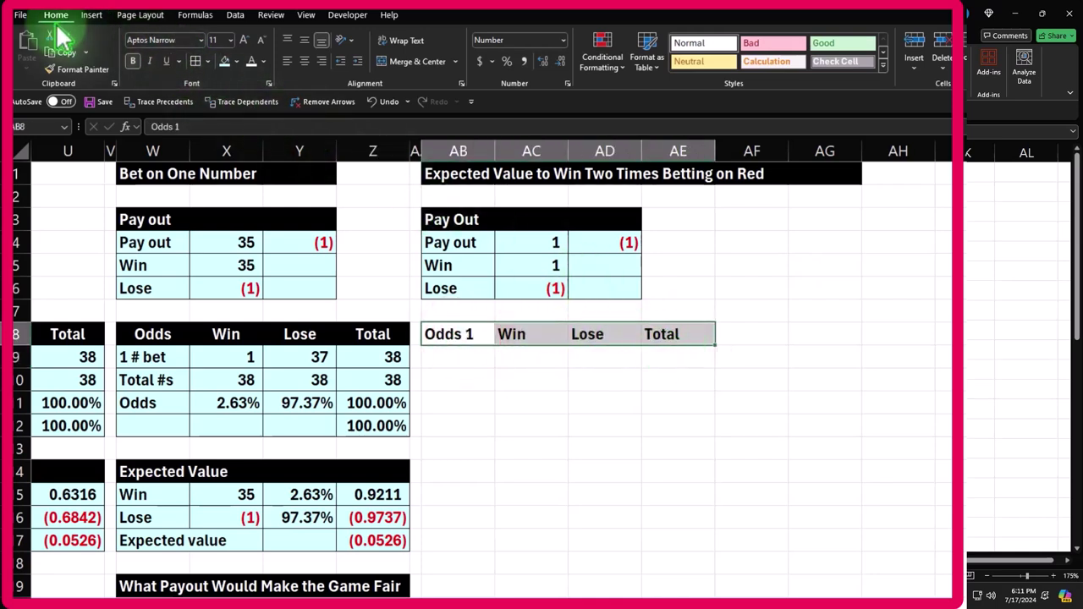
pyautogui.click(236, 62)
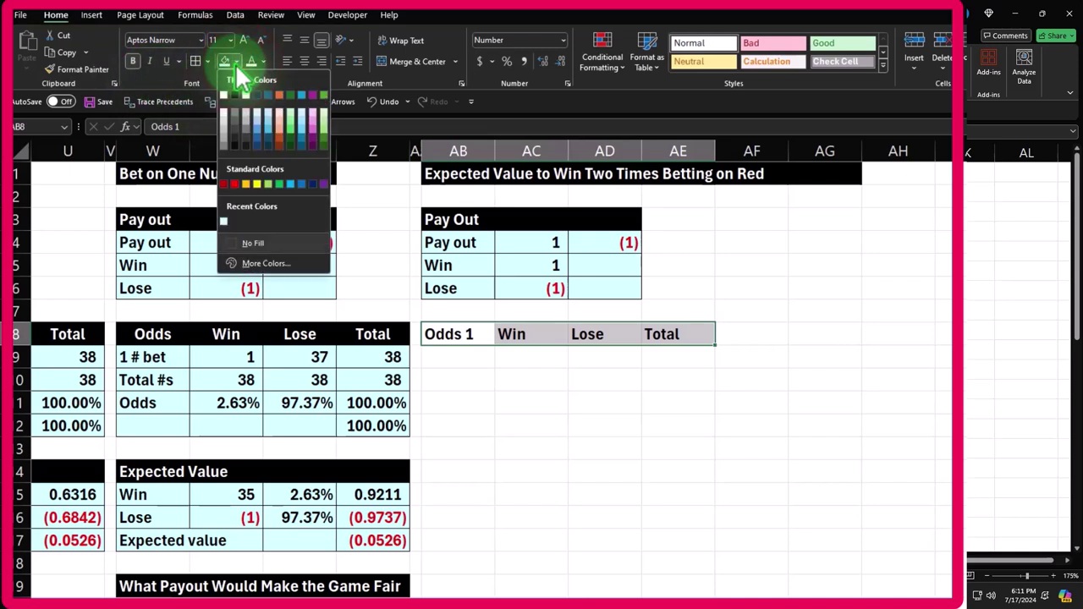
pyautogui.click(234, 94)
pyautogui.click(251, 62)
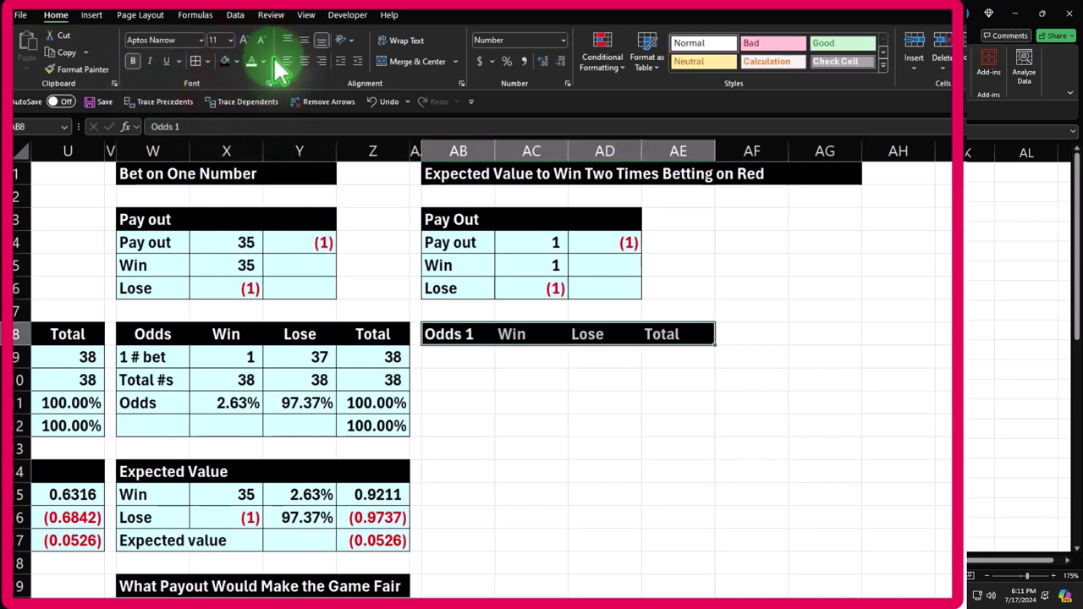
pyautogui.click(303, 61)
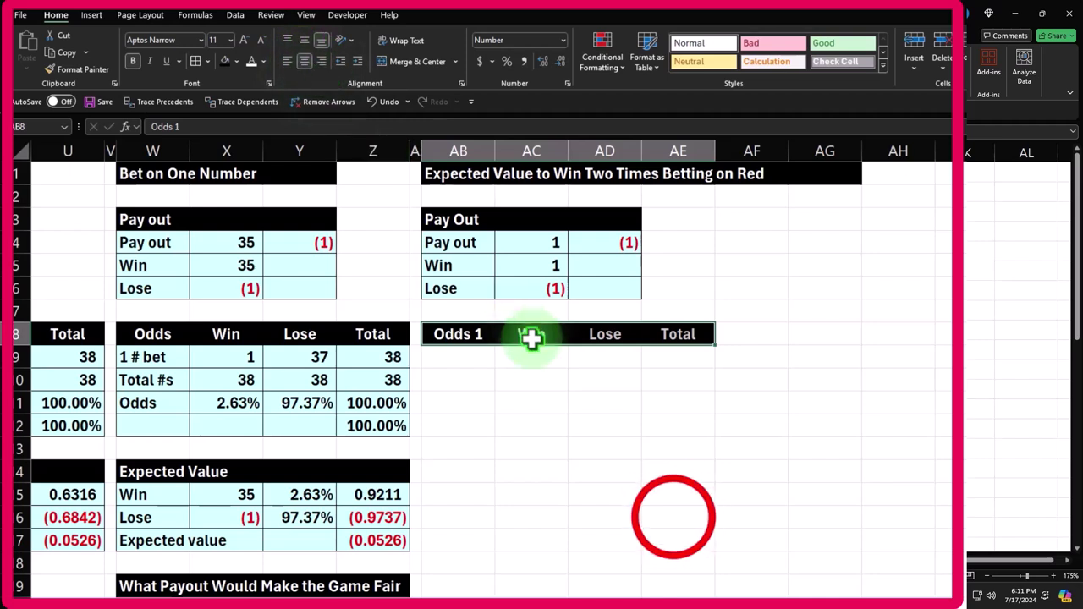
# Enter the row label "Red or black" in cell AB9 and widen column AB to fit it.
pyautogui.click(458, 356)
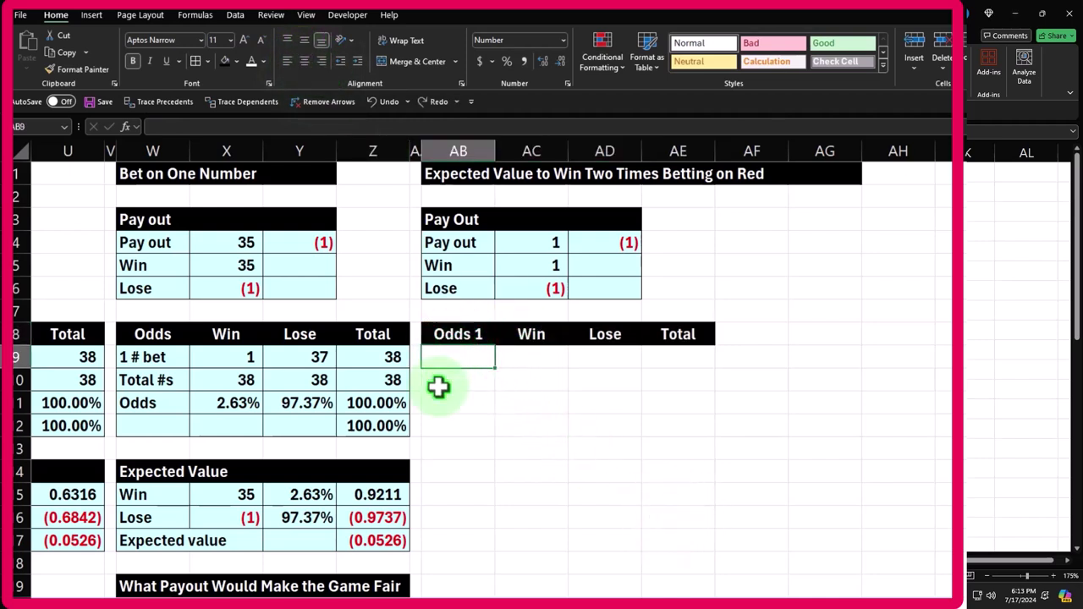
pyautogui.write('Red or ')
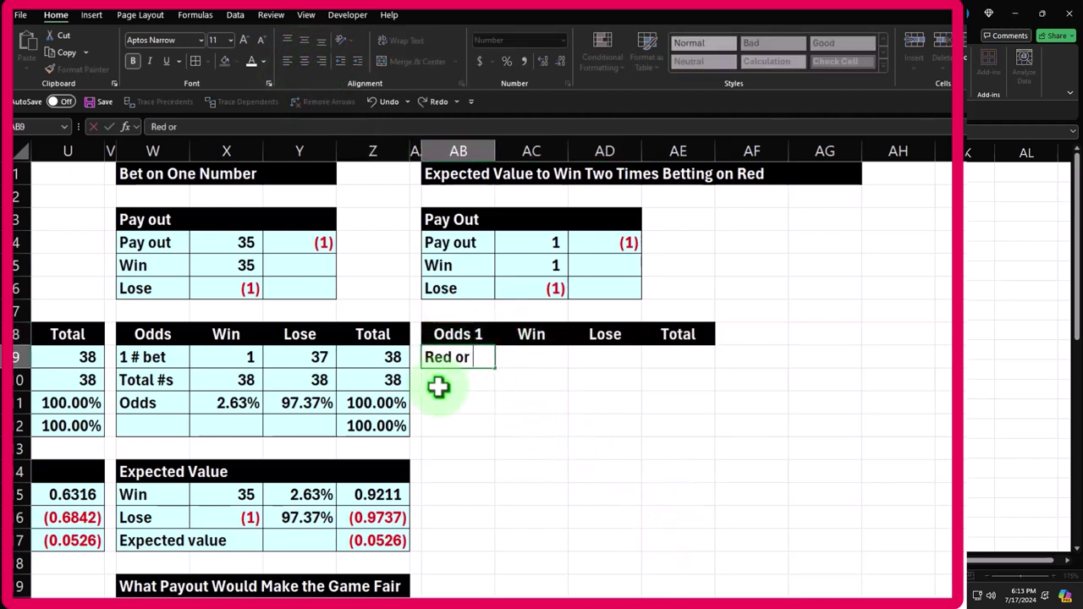
pyautogui.write('black')
pyautogui.press('Return')
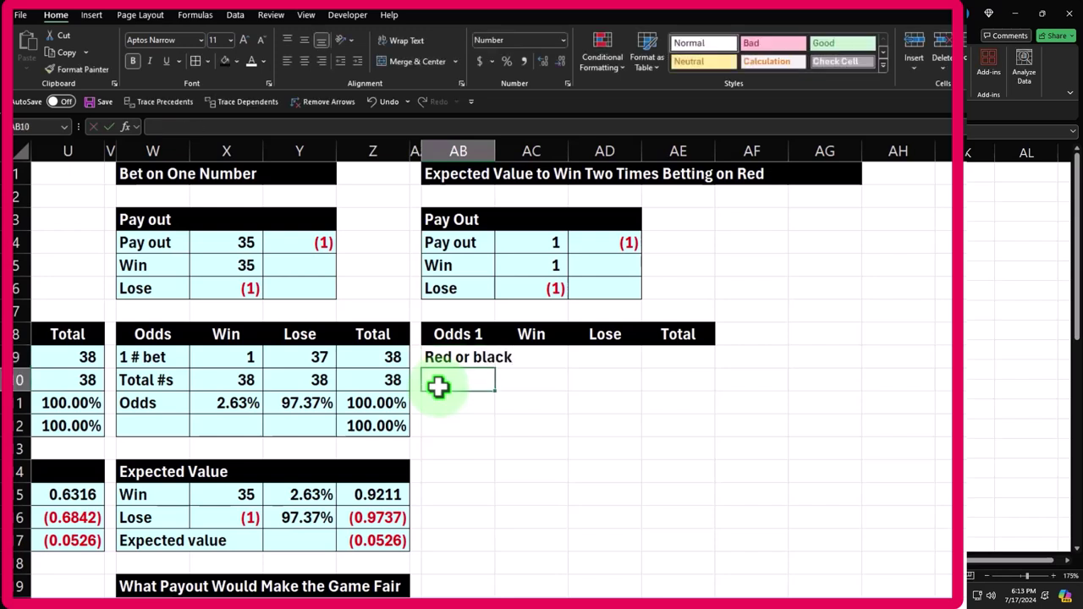
pyautogui.click(506, 167)
pyautogui.moveTo(494, 149); pyautogui.dragTo(530, 149)
pyautogui.click(580, 358)
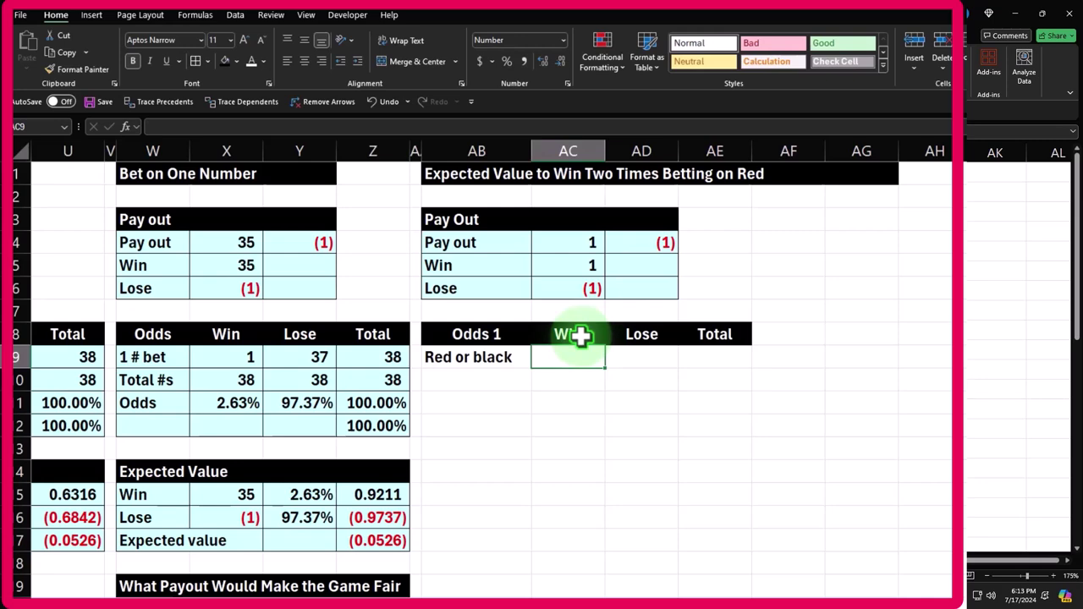
# Enter the formula =36/2 in AC9 for the winning count of the red or black bet.
pyautogui.write('=36')
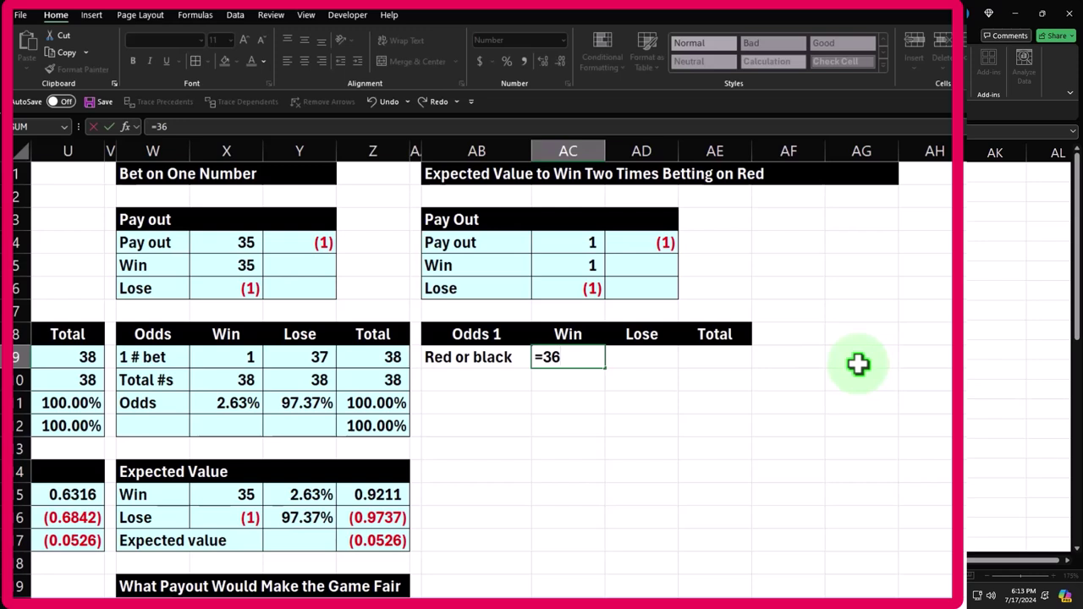
pyautogui.write('/2')
pyautogui.press('Return')
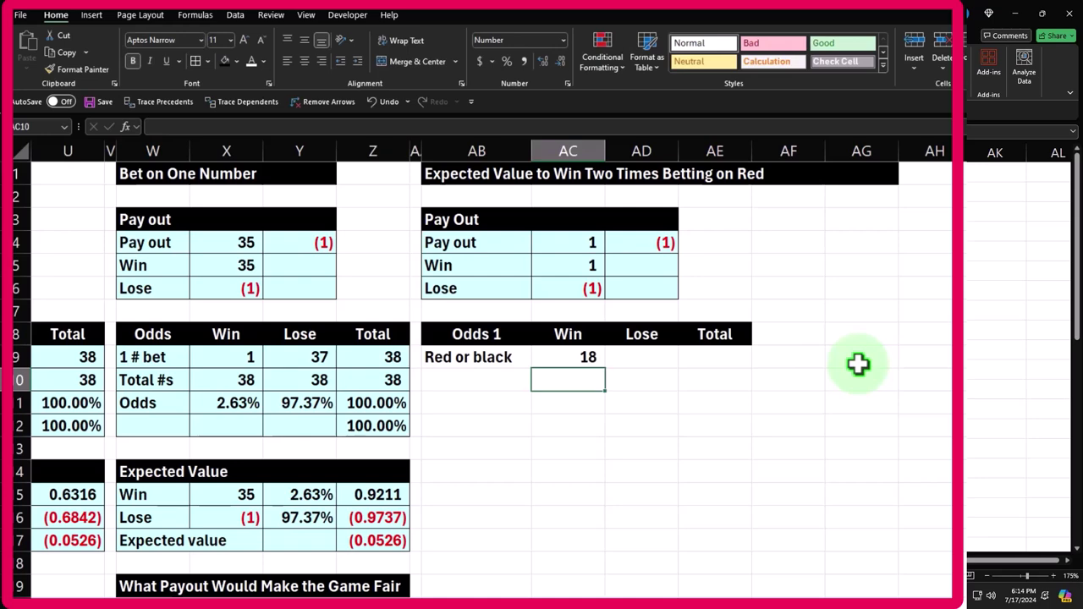
# Label AB10 "Total #s" and enter the formula =36+2 in AC10.
pyautogui.press('Left')
pyautogui.write('Total nu')
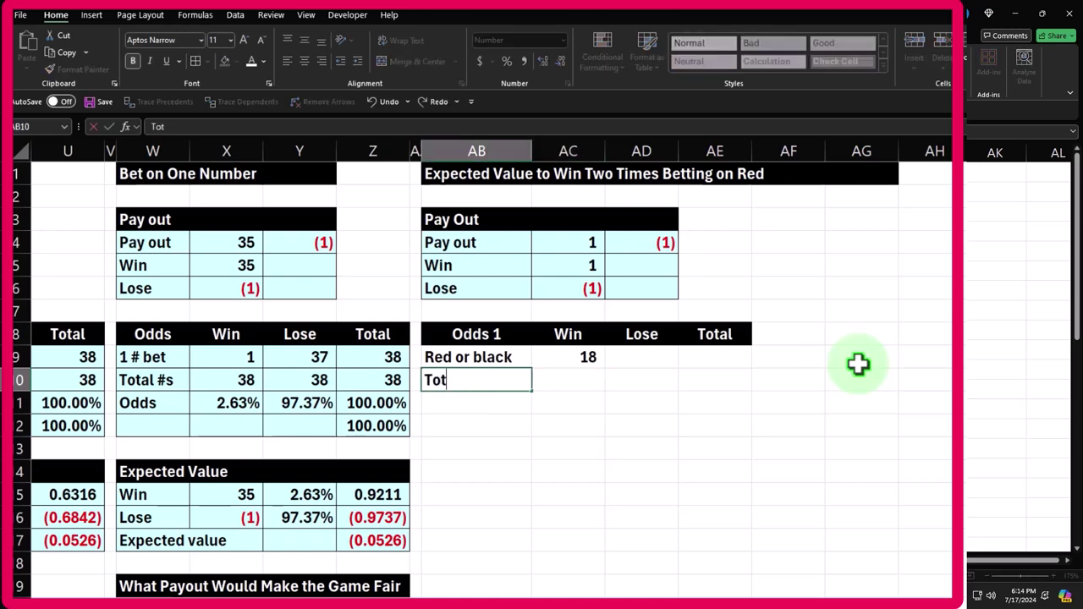
pyautogui.press('BackSpace')
pyautogui.press('BackSpace')
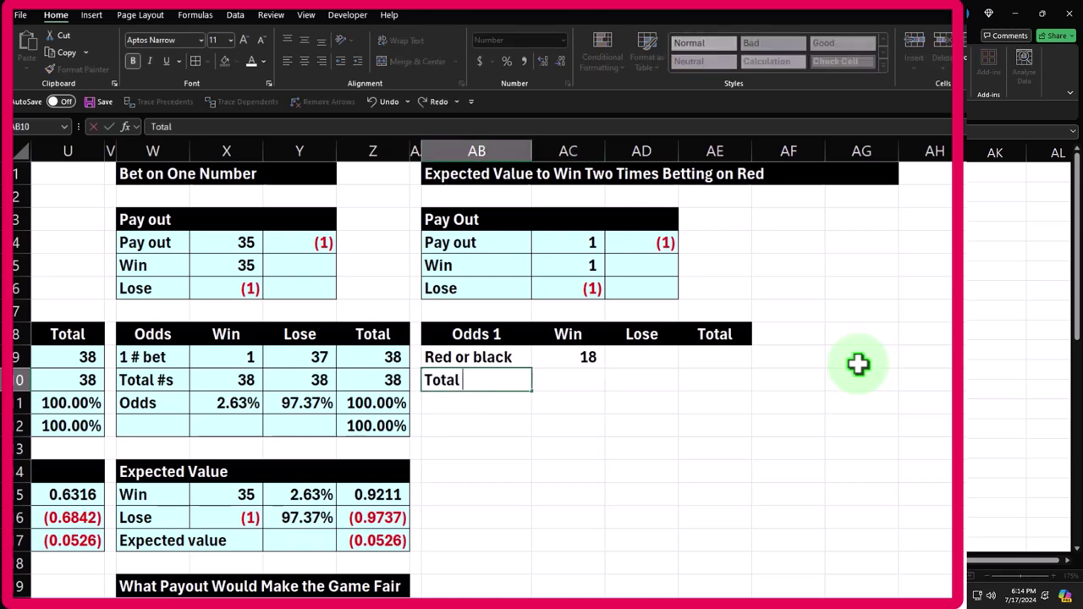
pyautogui.write('#s')
pyautogui.press('Tab')
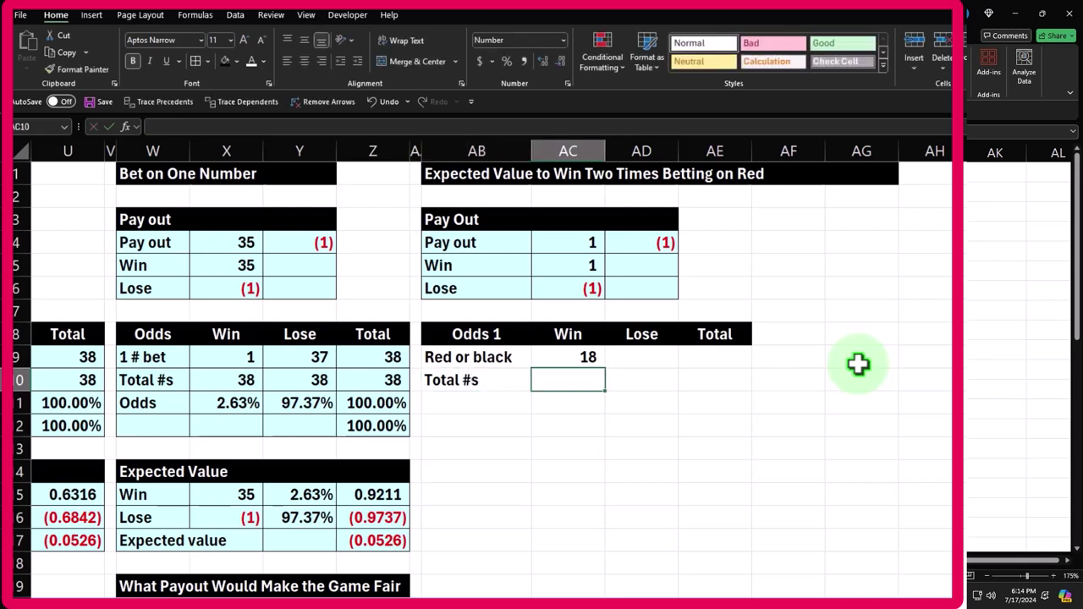
pyautogui.write('=36')
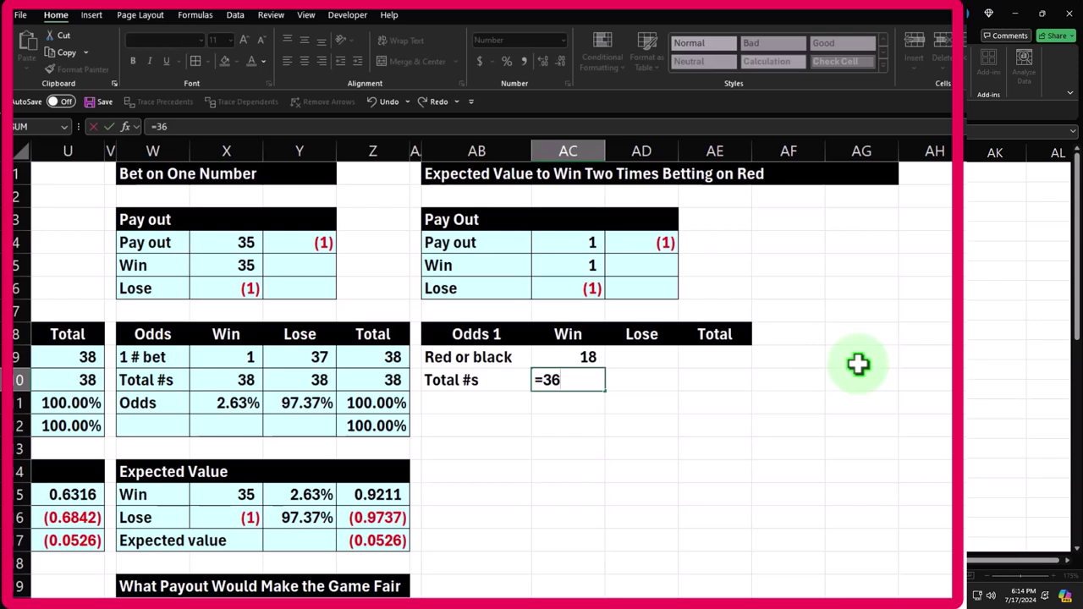
pyautogui.write('+2')
pyautogui.press('Return')
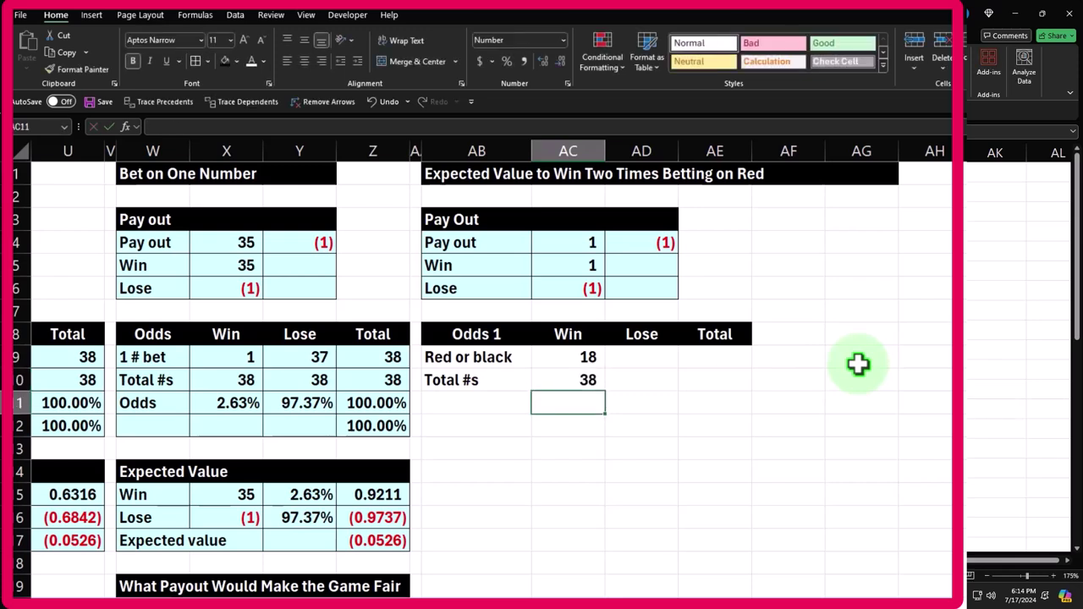
# Enter the row label "Odds" in cell AB11.
pyautogui.press('Left')
pyautogui.write('Odds')
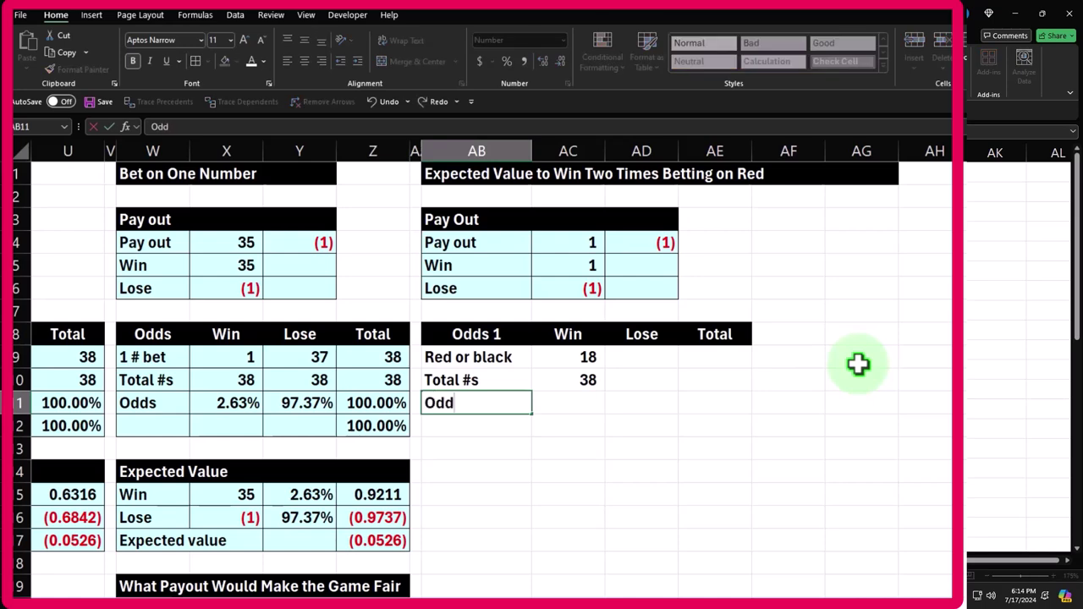
pyautogui.press('Right')
# Calculate the losing count in AD9 by subtracting the wins from the total with =AC10-AC9.
pyautogui.press('Right')
pyautogui.press('Up')
pyautogui.press('Up')
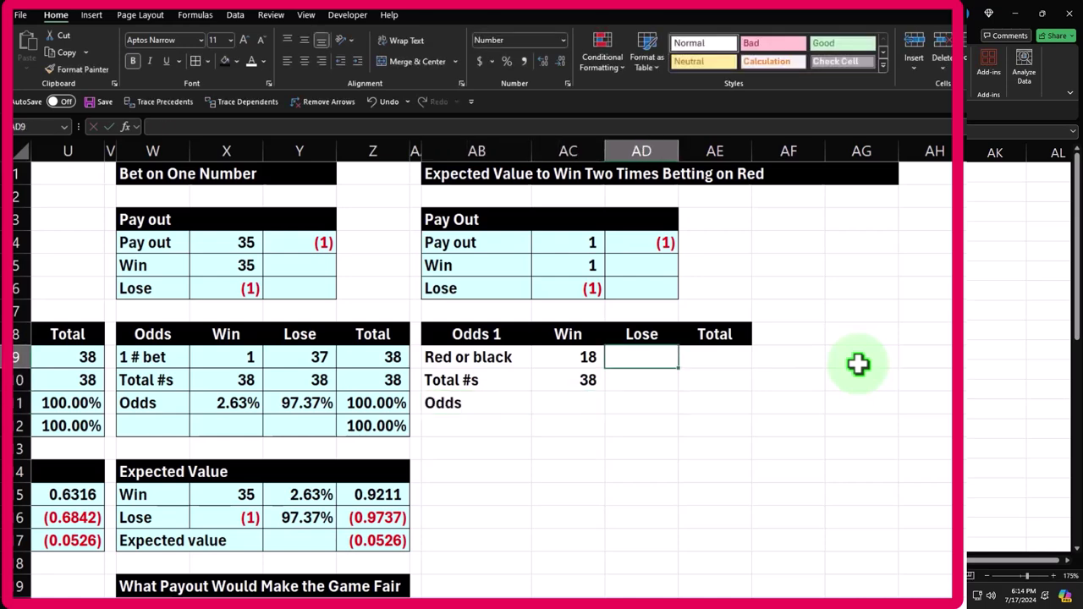
pyautogui.write('=')
pyautogui.press('Down')
pyautogui.press('Down')
pyautogui.press('Left')
pyautogui.press('Up')
pyautogui.write('-')
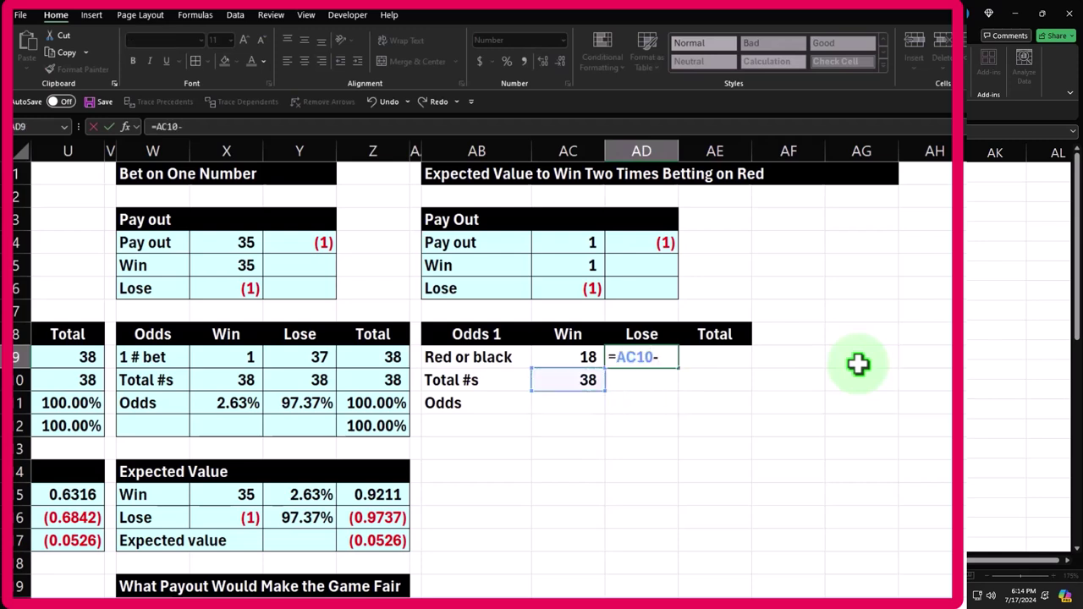
pyautogui.press('Left')
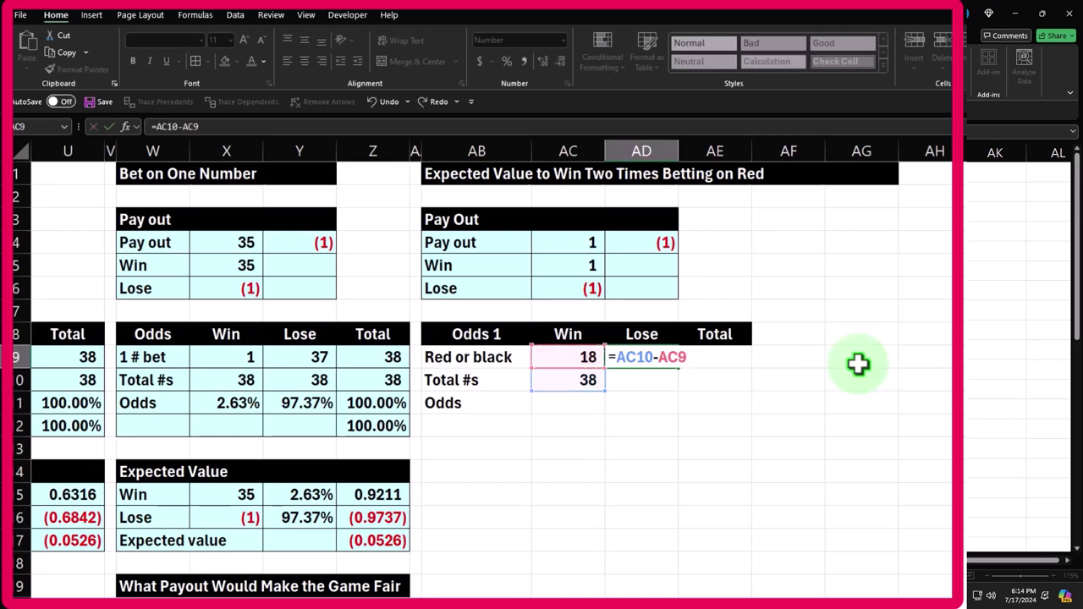
pyautogui.press('Return')
# Replace the losing count formula in AD9 with =36/2+2.
pyautogui.press('Up')
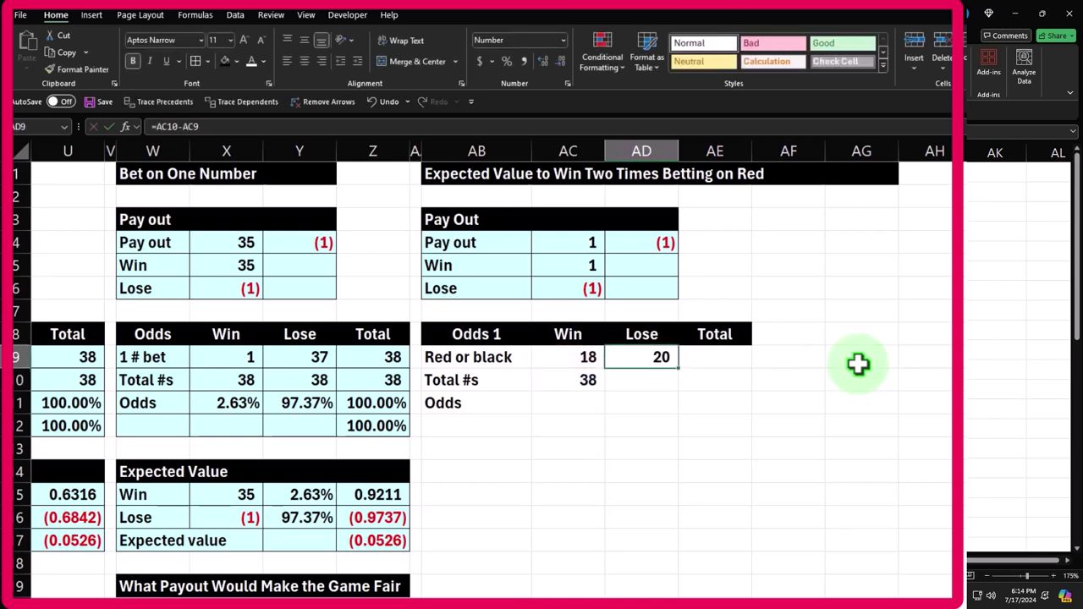
pyautogui.write('=')
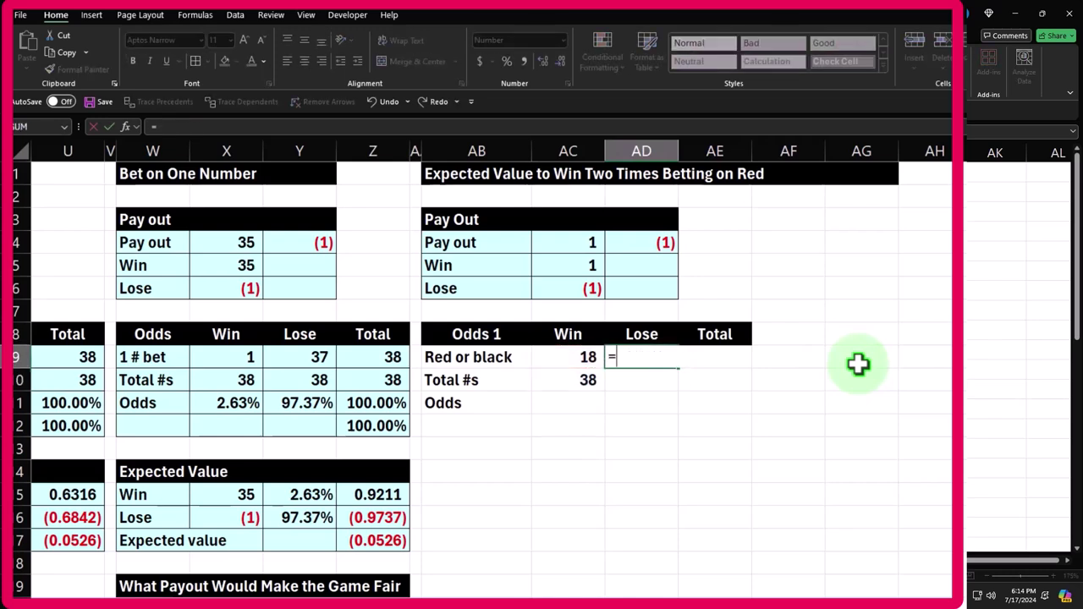
pyautogui.write('36/2')
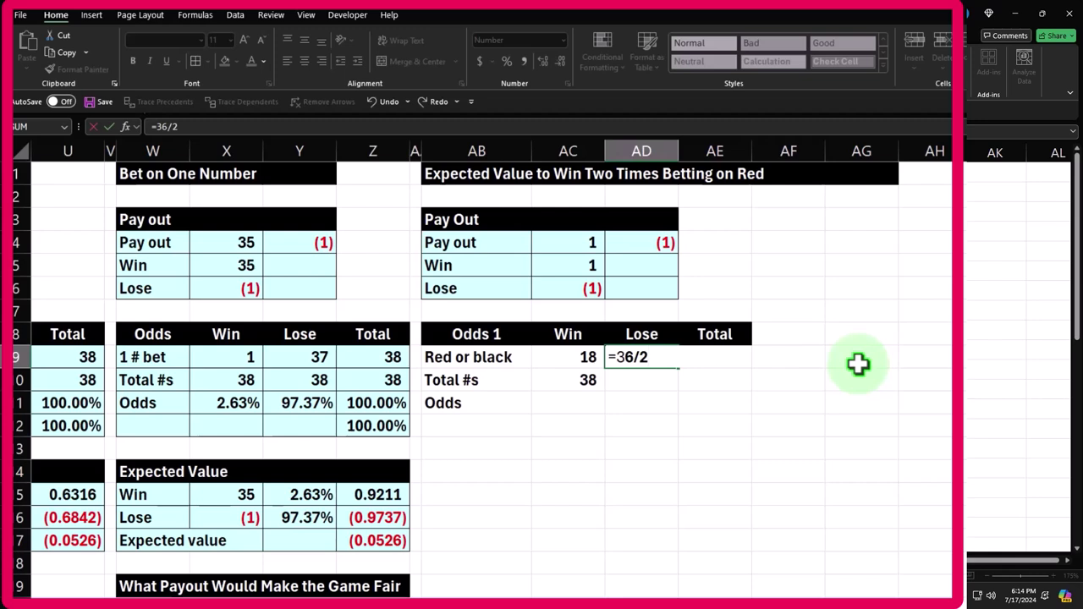
pyautogui.write('+')
pyautogui.write('2')
pyautogui.press('Return')
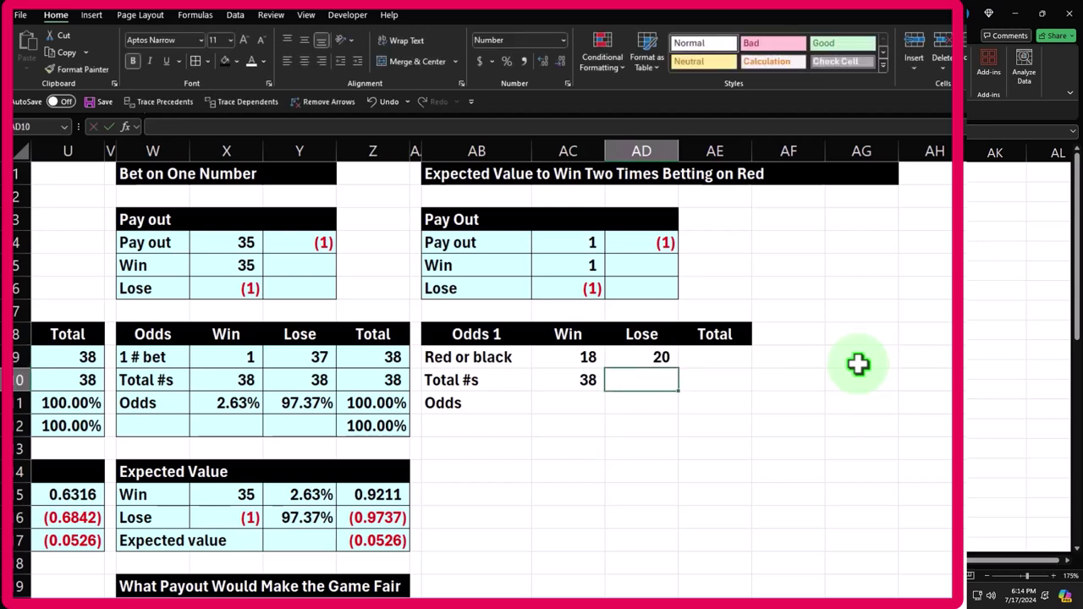
# Check the sum of the win and lose counts in AC9:AD9.
pyautogui.press('Up')
pyautogui.hotkey('shift', 'Left')
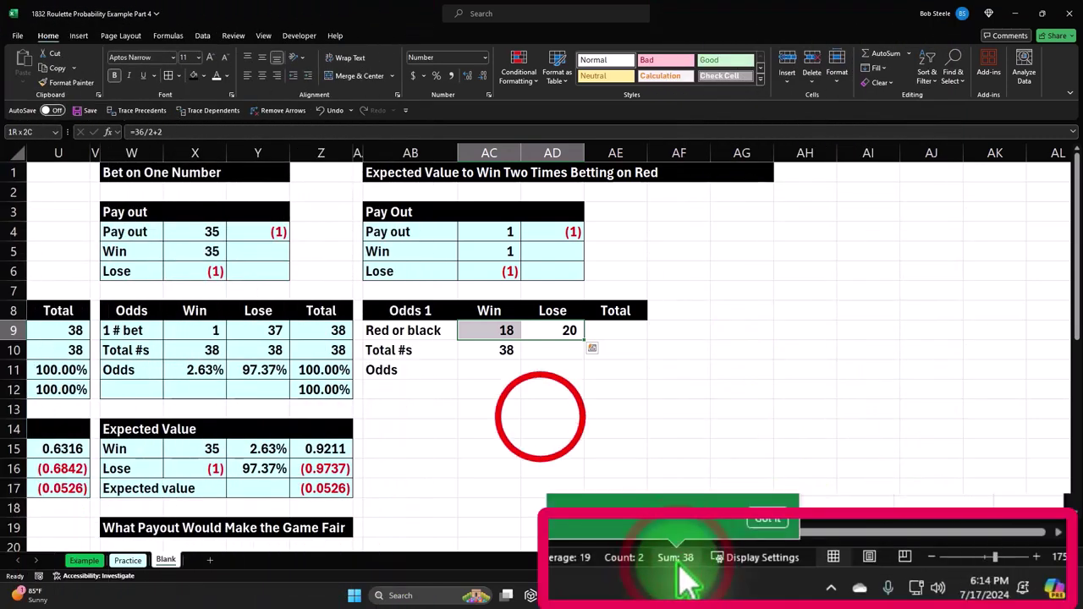
pyautogui.click(537, 413)
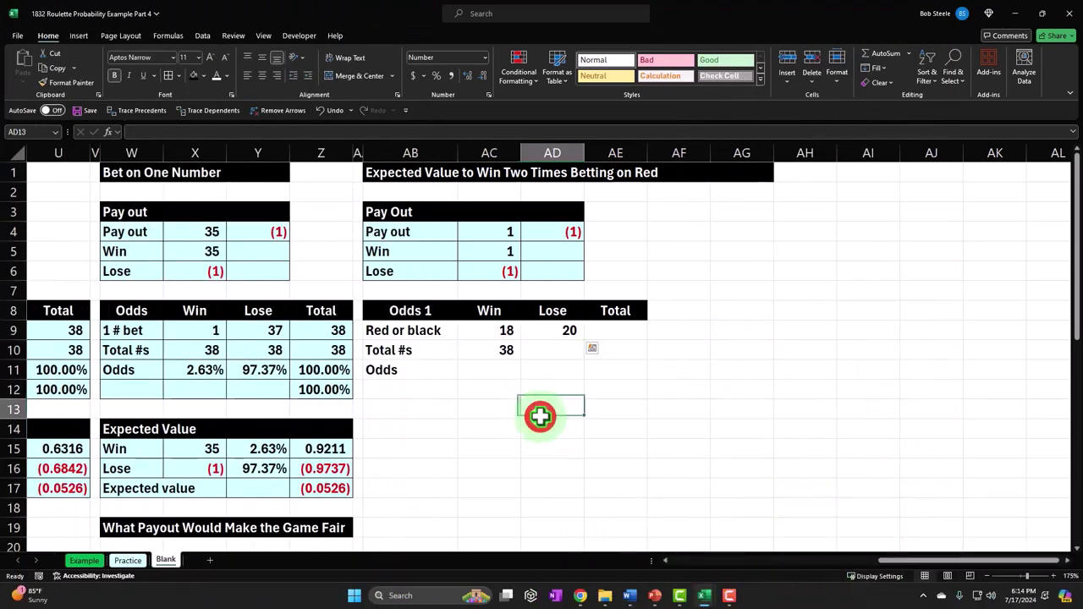
# Link the Lose column's total numbers in AD10 to AC10.
pyautogui.click(542, 353)
pyautogui.write('=')
pyautogui.press('Left')
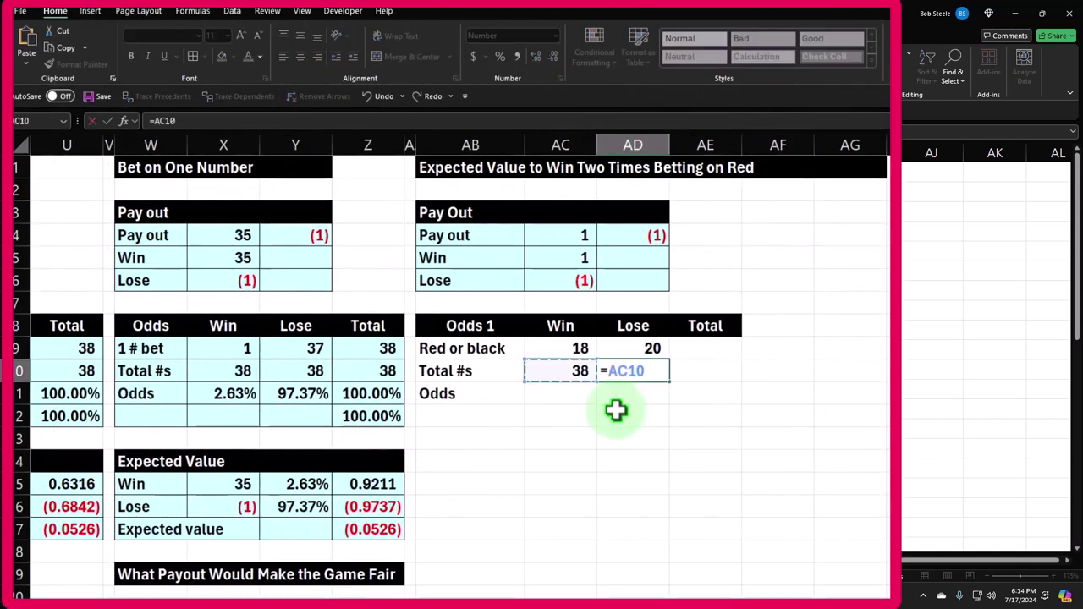
pyautogui.press('Return')
# Sum the win and lose counts AC9:AD9 in AE9 and link AE10 to AD10.
pyautogui.press('Right')
pyautogui.press('Up')
pyautogui.press('Up')
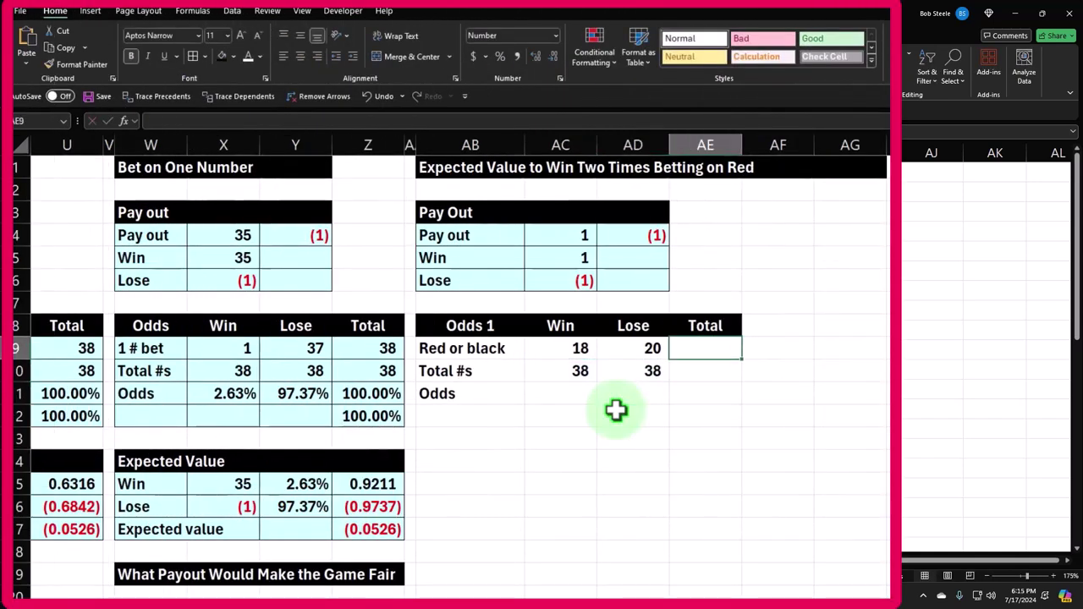
pyautogui.write('=sum(')
pyautogui.press('Left')
pyautogui.hotkey('shift', 'Left')
pyautogui.press('Return')
pyautogui.write('=')
pyautogui.press('Left')
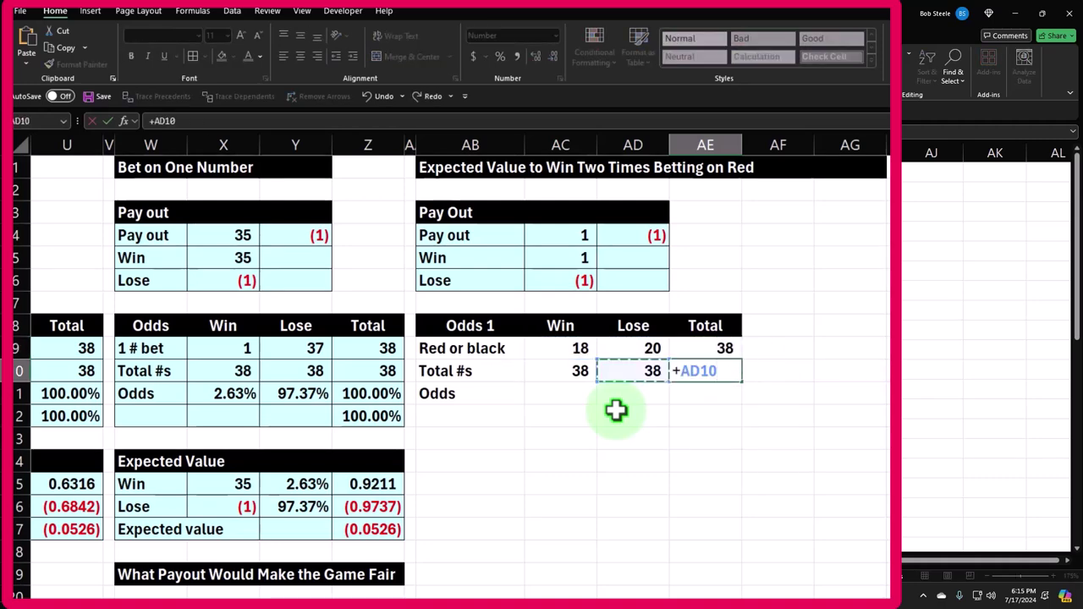
pyautogui.press('Return')
# Calculate the win odds in AC11 with =AC9/AC10 and format them as a percentage with two decimals.
pyautogui.press('Left')
pyautogui.press('Left')
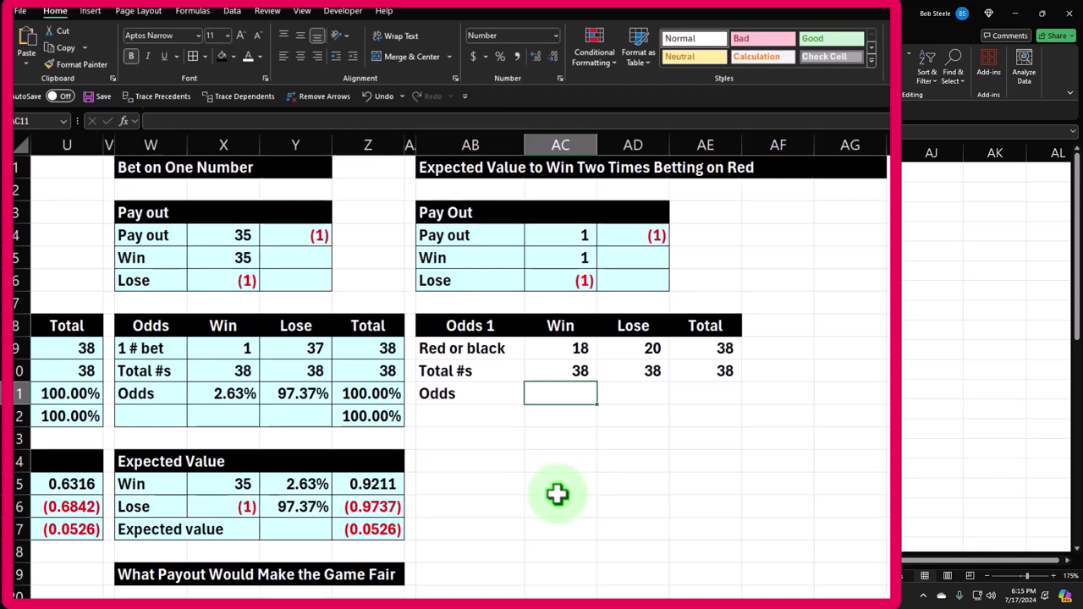
pyautogui.write('=')
pyautogui.press('Up')
pyautogui.press('Up')
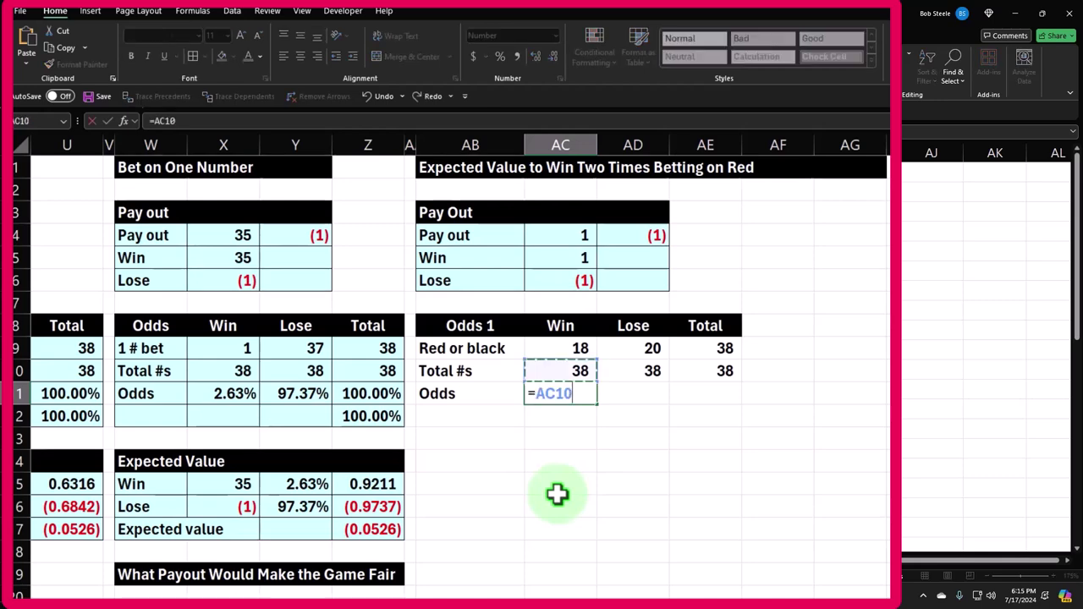
pyautogui.write('/')
pyautogui.press('Up')
pyautogui.press('Return')
pyautogui.press('Up')
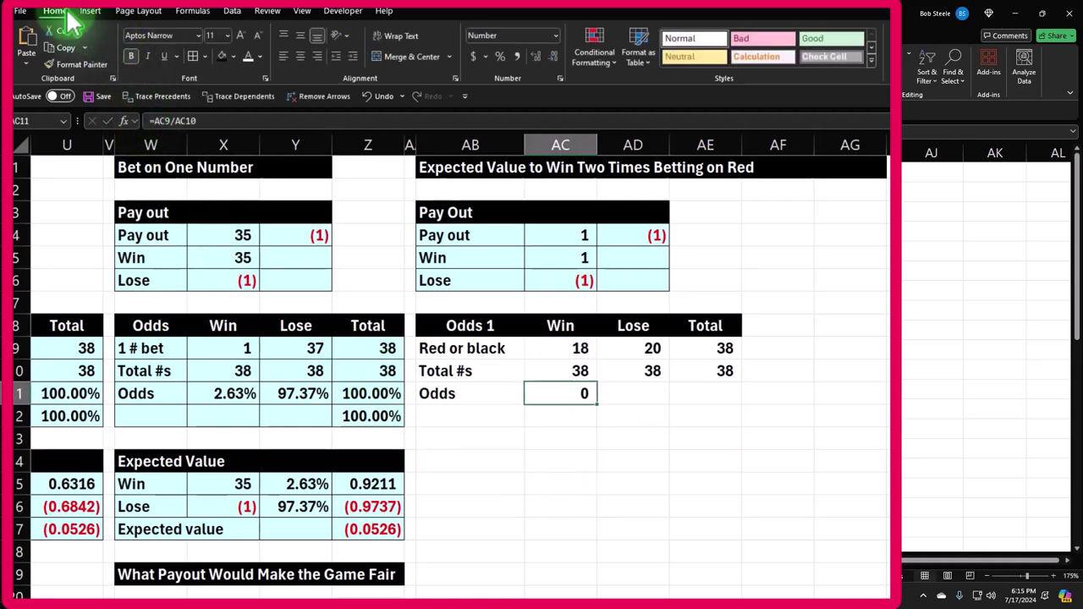
pyautogui.click(500, 56)
pyautogui.click(540, 61)
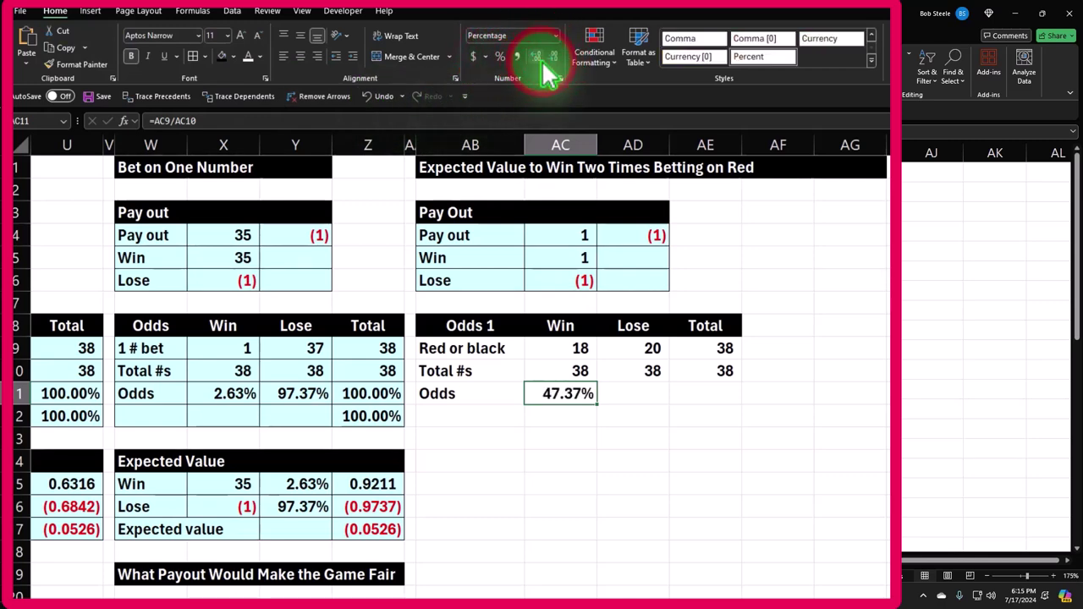
pyautogui.click(540, 61)
# Calculate the lose odds in AD11 with =AD9/AD10, format them as a one-decimal percentage, and fill across to AE11.
pyautogui.press('Right')
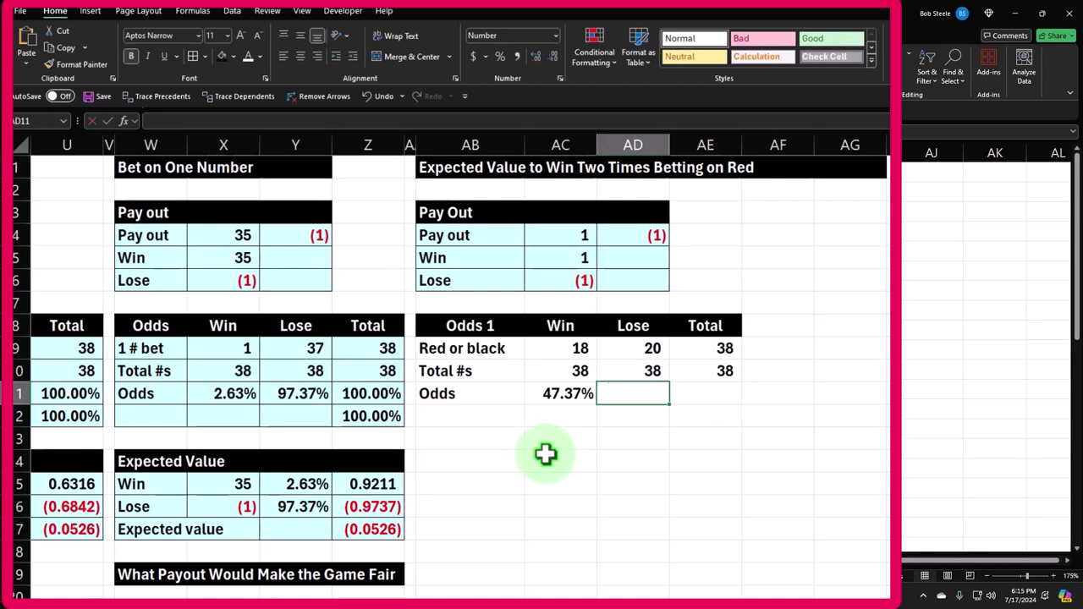
pyautogui.write('=')
pyautogui.press('Up')
pyautogui.press('Up')
pyautogui.write('/')
pyautogui.press('Down')
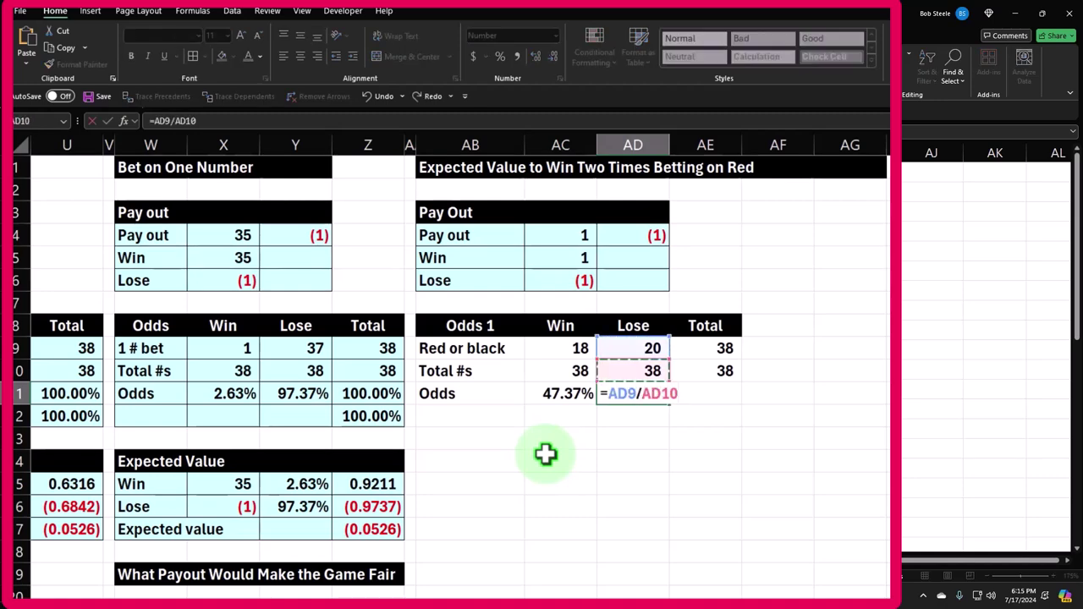
pyautogui.press('Return')
pyautogui.press('Up')
pyautogui.click(500, 56)
pyautogui.click(540, 58)
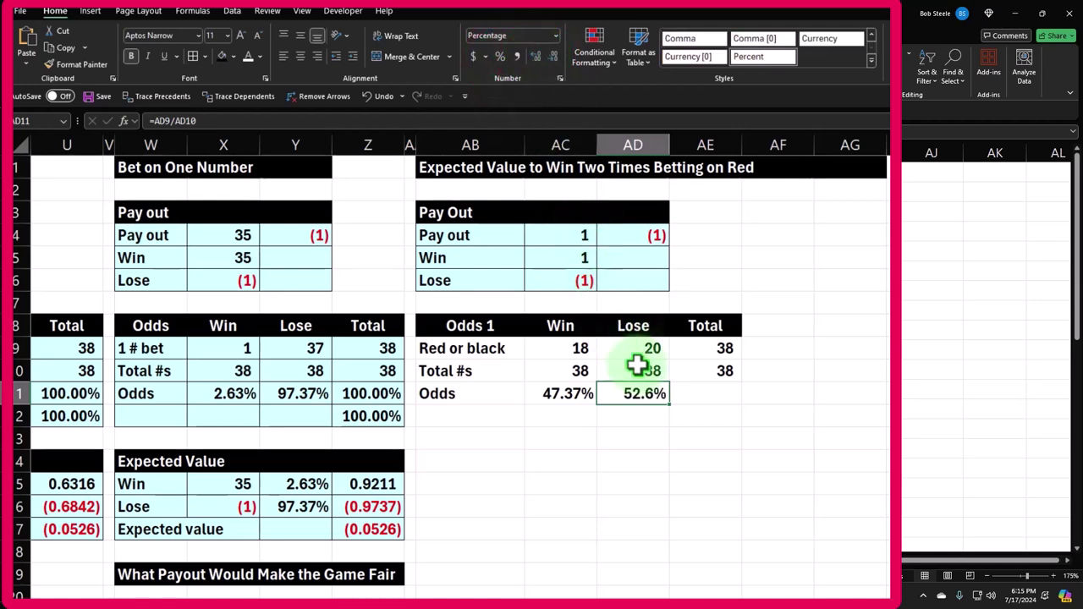
pyautogui.moveTo(668, 407); pyautogui.dragTo(716, 407)
# Add the win and lose odds in AE12 with =AC11+AD11 and format the result as a one-decimal percentage.
pyautogui.click(723, 413)
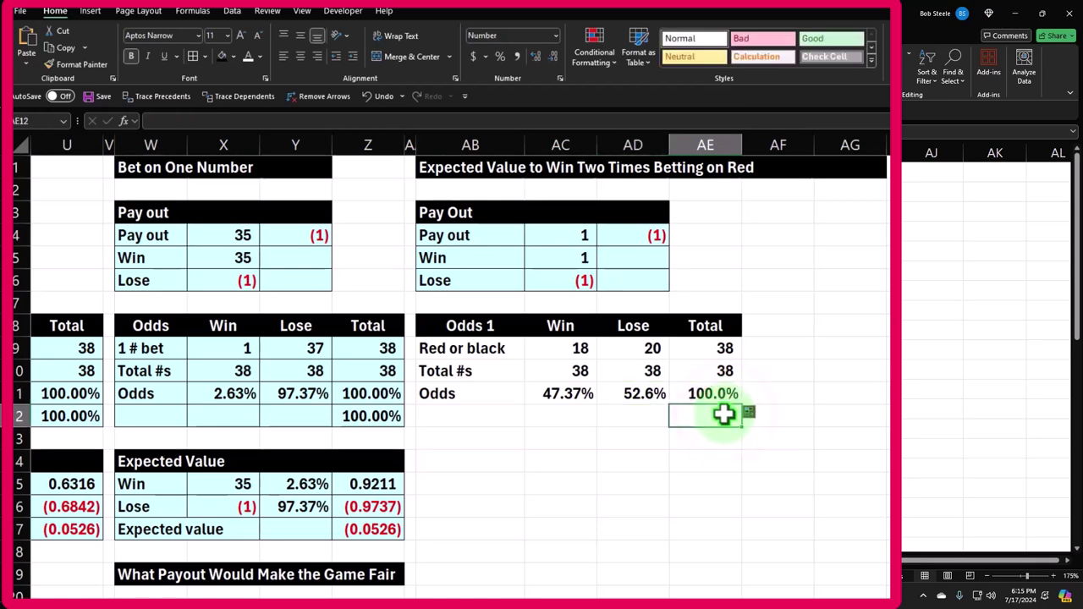
pyautogui.write('=')
pyautogui.press('Left')
pyautogui.press('Left')
pyautogui.press('Up')
pyautogui.write('+')
pyautogui.press('Left')
pyautogui.press('Up')
pyautogui.hotkey('ctrl', 'Return')
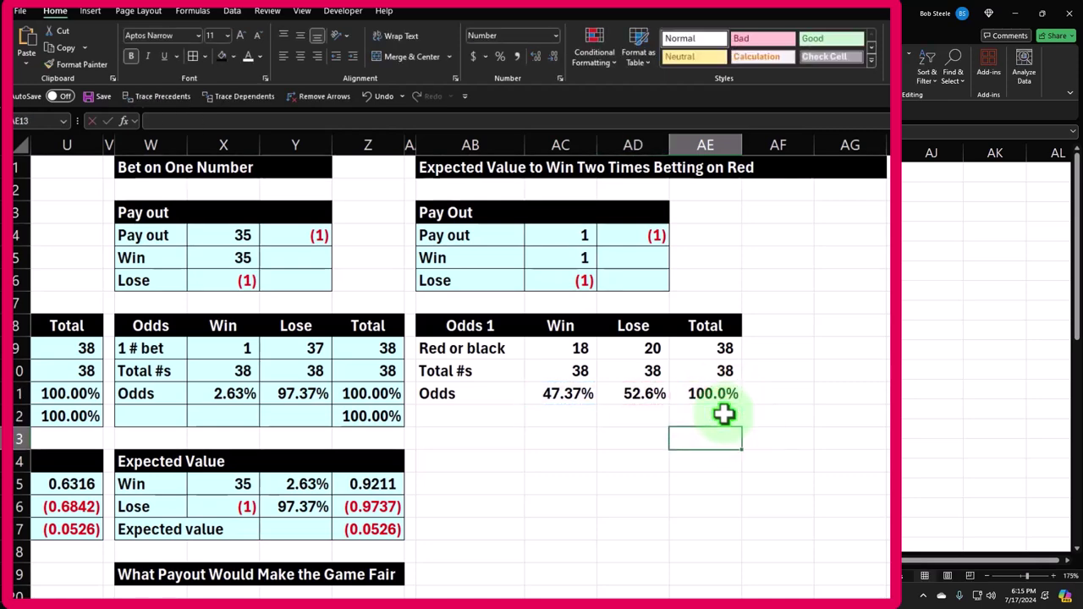
pyautogui.click(500, 56)
pyautogui.click(536, 58)
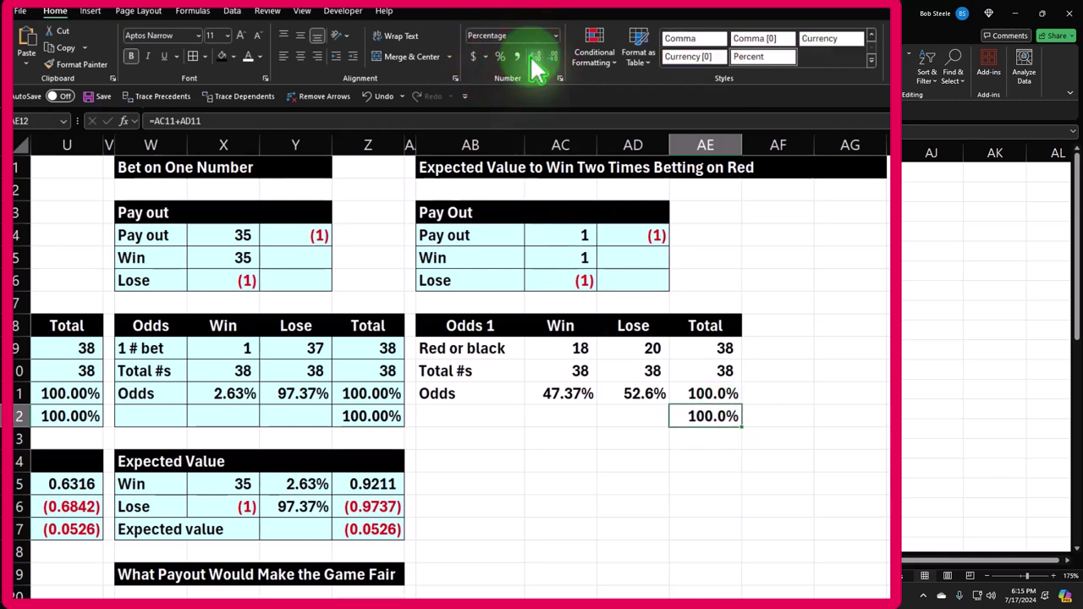
# Apply borders around all cells and a light blue fill to the odds table body AB9:AE12.
pyautogui.moveTo(416, 334); pyautogui.dragTo(622, 408)
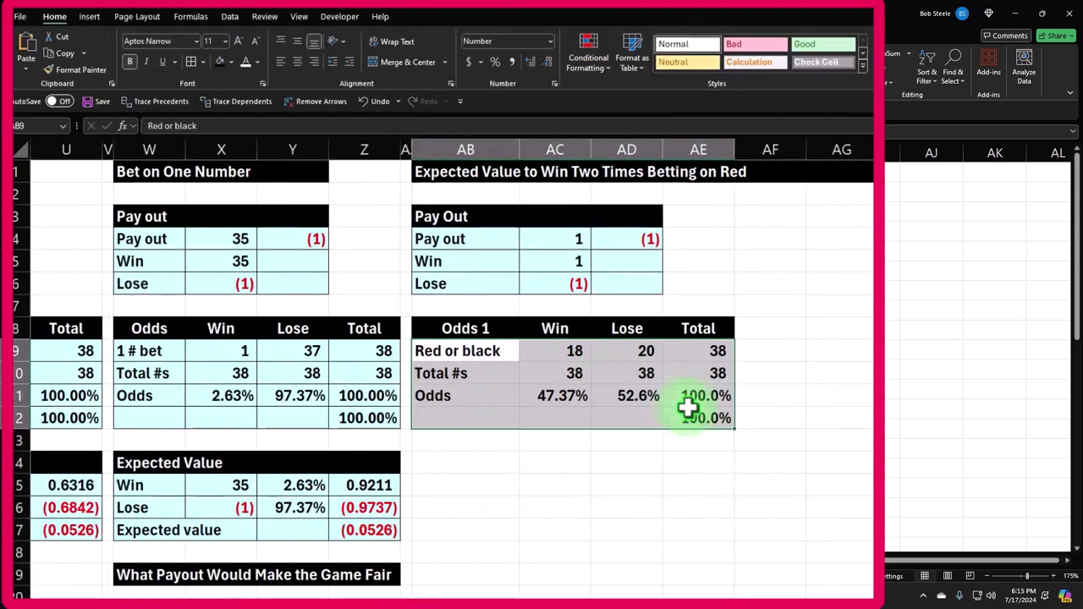
pyautogui.click(177, 75)
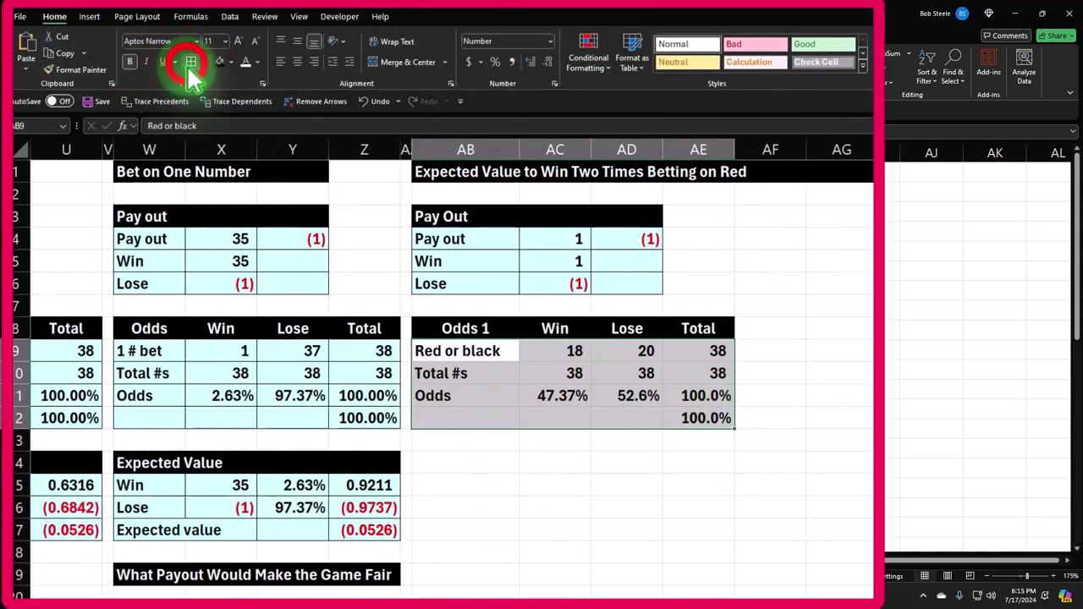
pyautogui.click(229, 62)
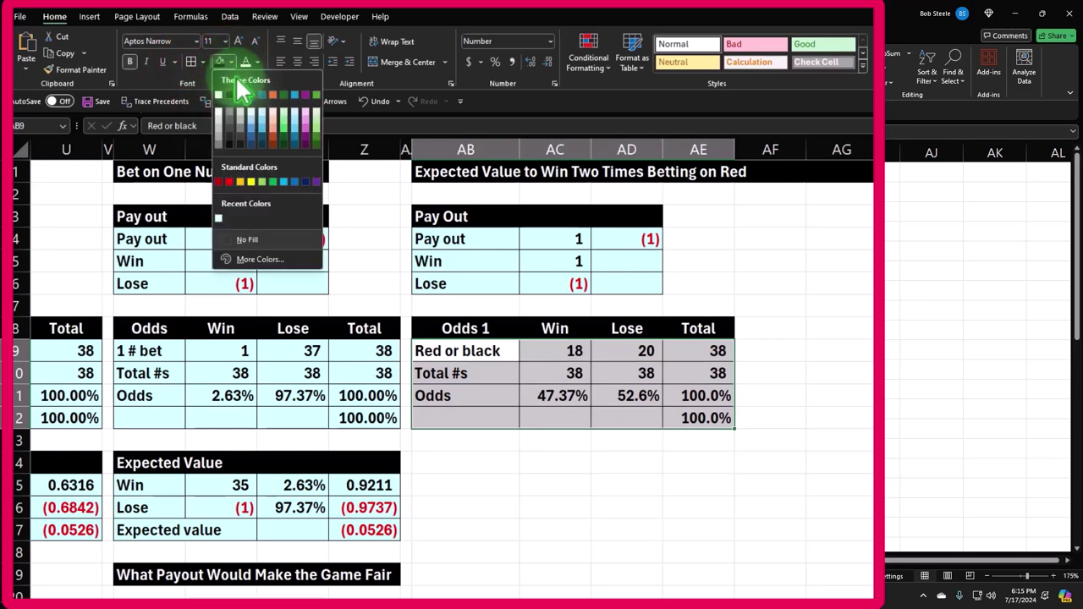
pyautogui.click(219, 222)
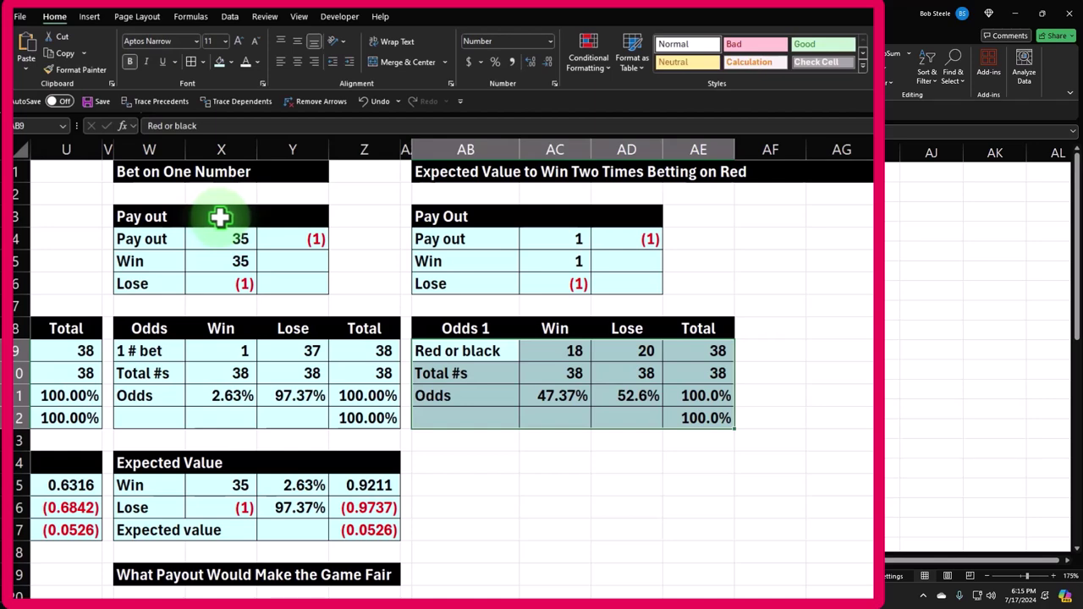
pyautogui.click(583, 358)
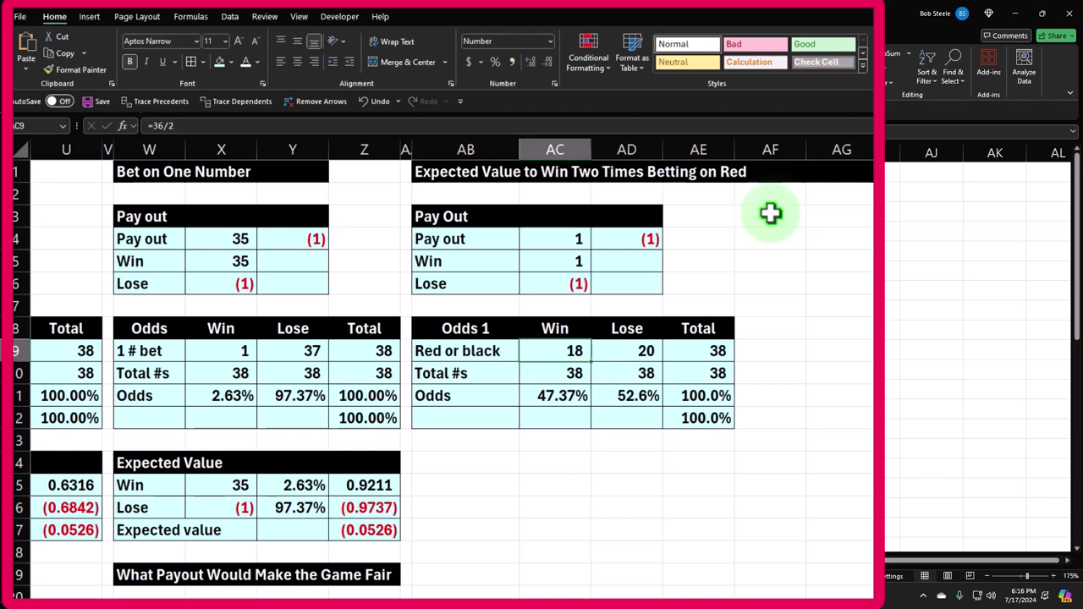
# Copy the narrow spacer format of column AA to column AF and fill cell AF1 with black.
pyautogui.click(406, 147)
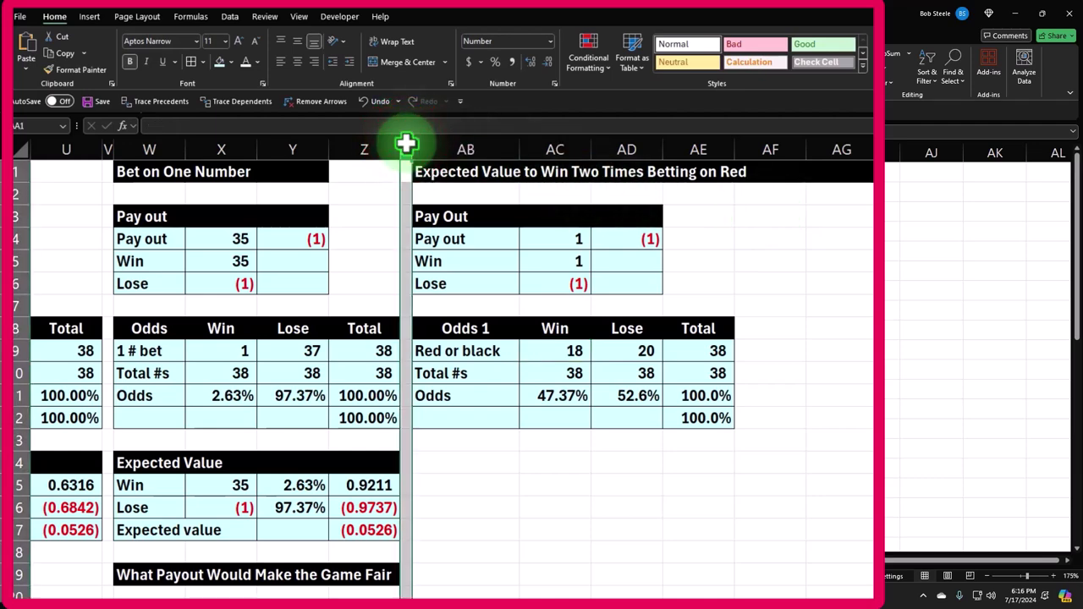
pyautogui.click(71, 70)
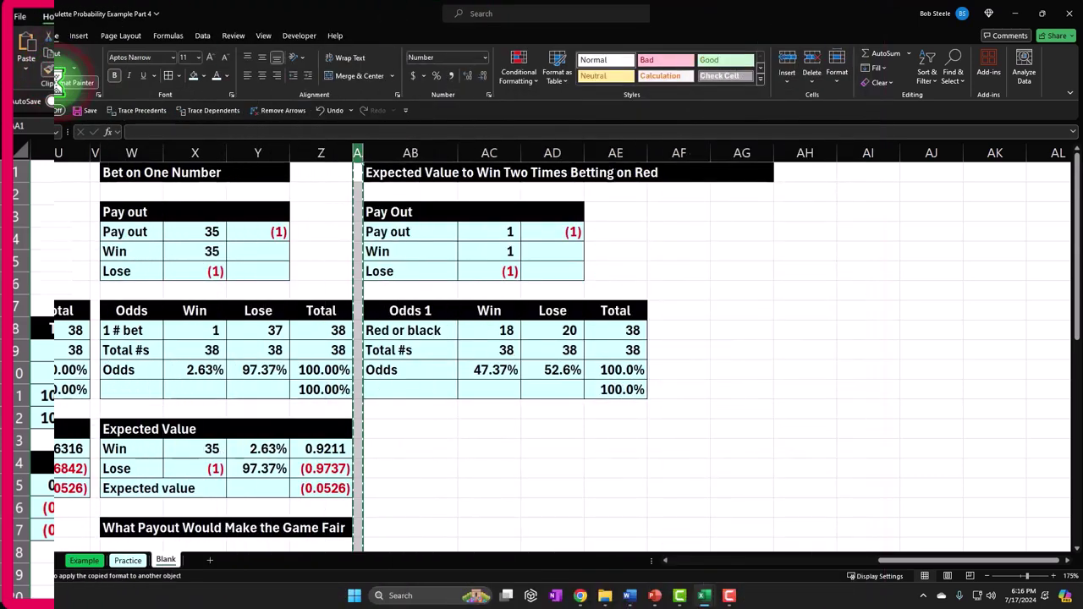
pyautogui.click(694, 155)
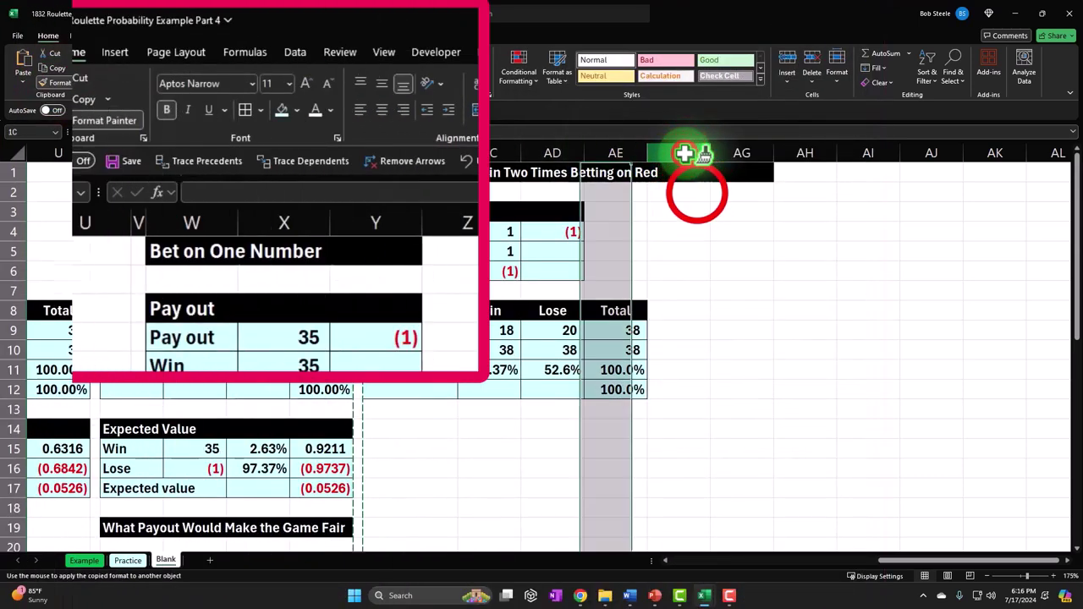
pyautogui.click(652, 173)
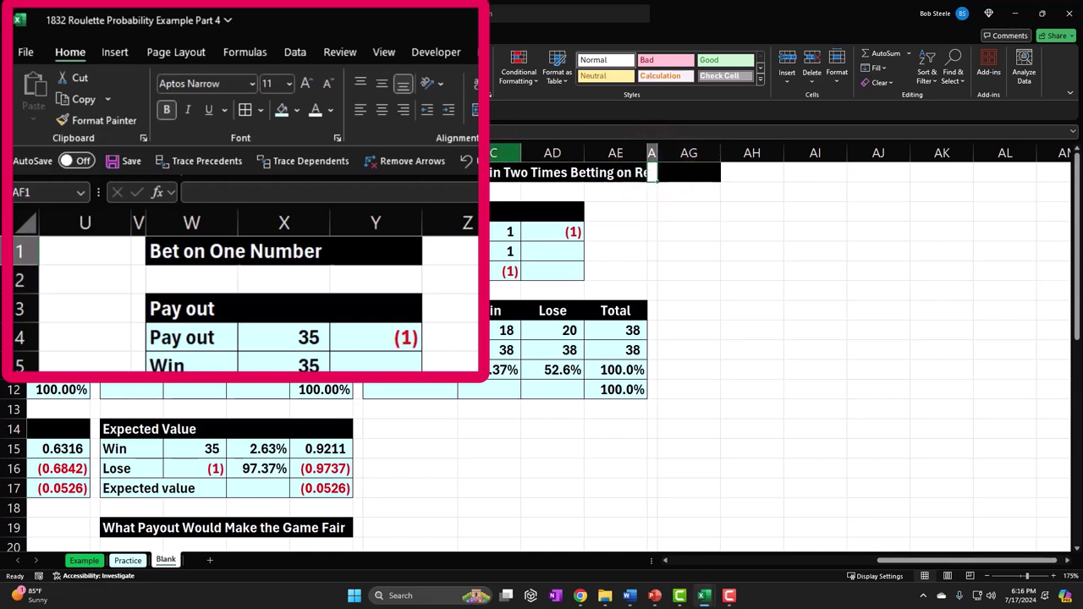
pyautogui.click(295, 109)
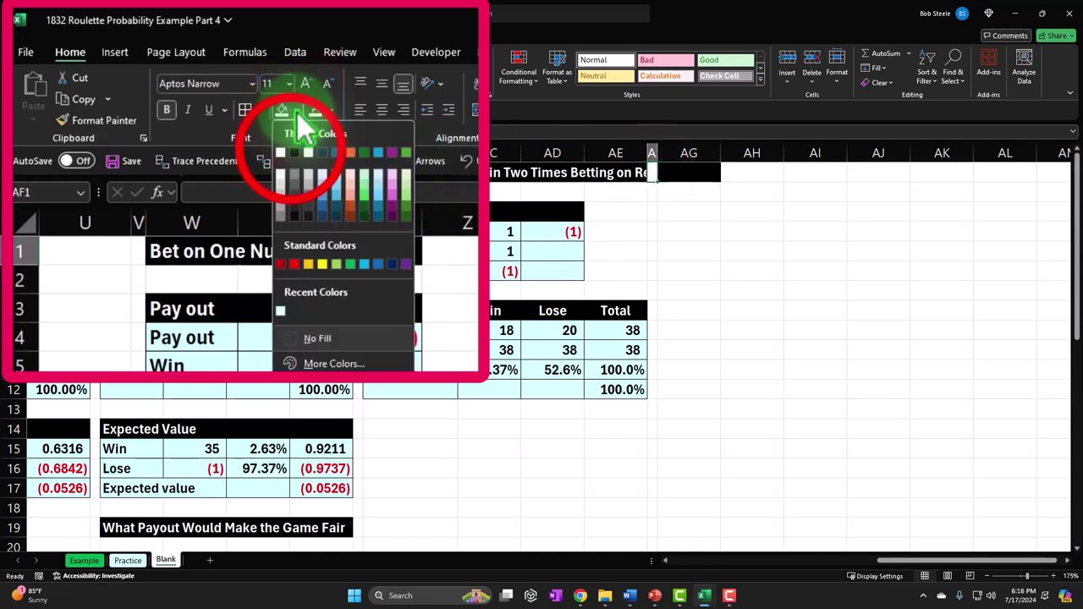
pyautogui.click(288, 152)
pyautogui.click(756, 297)
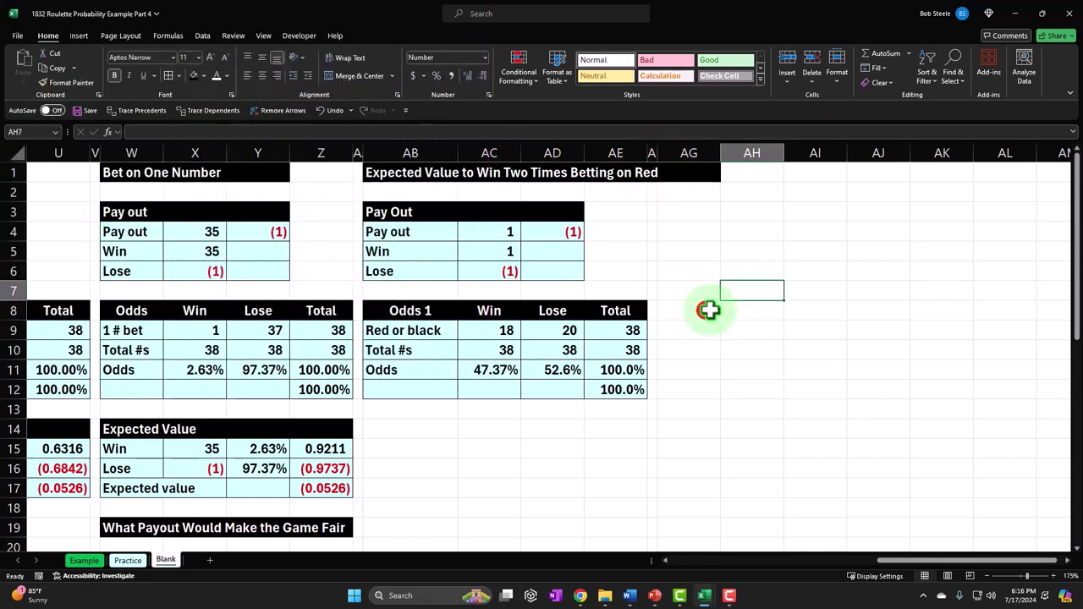
# Enter the heading Odds 2 in AG8.
pyautogui.click(706, 310)
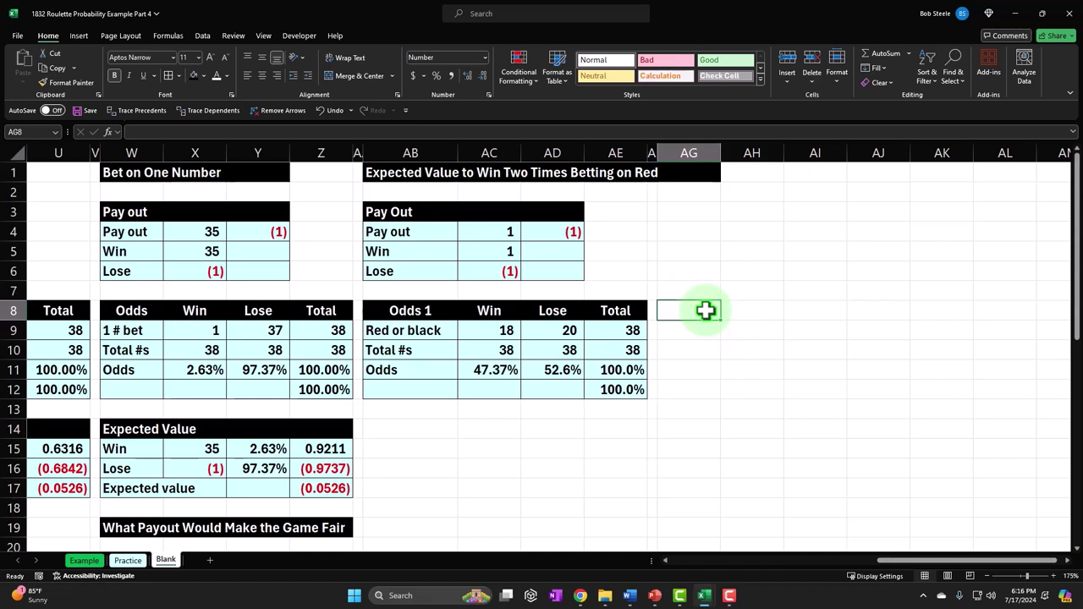
pyautogui.write('Odds')
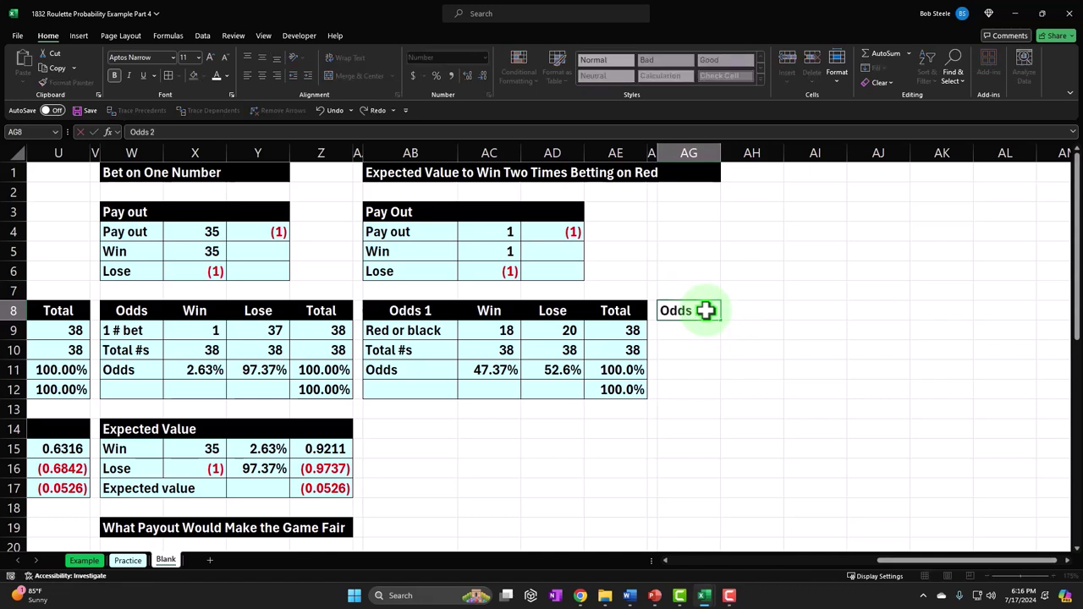
pyautogui.press('Tab')
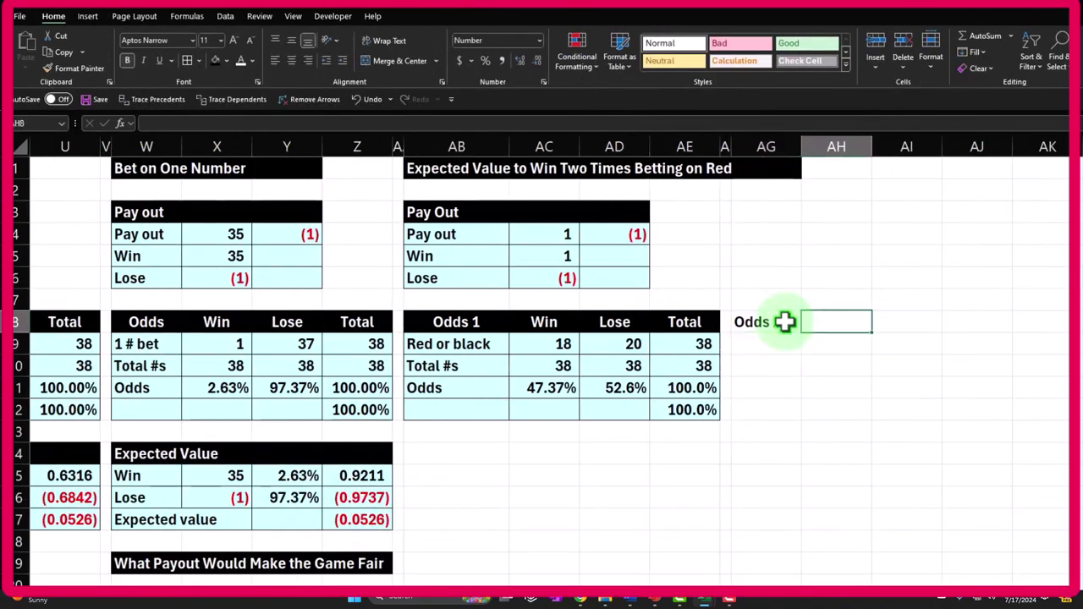
# Link AH8 to the Win heading with =AC8 and fill the formula across to AJ8.
pyautogui.write('=')
pyautogui.press('Left')
pyautogui.press('Left')
pyautogui.press('Left')
pyautogui.press('Left')
pyautogui.press('Left')
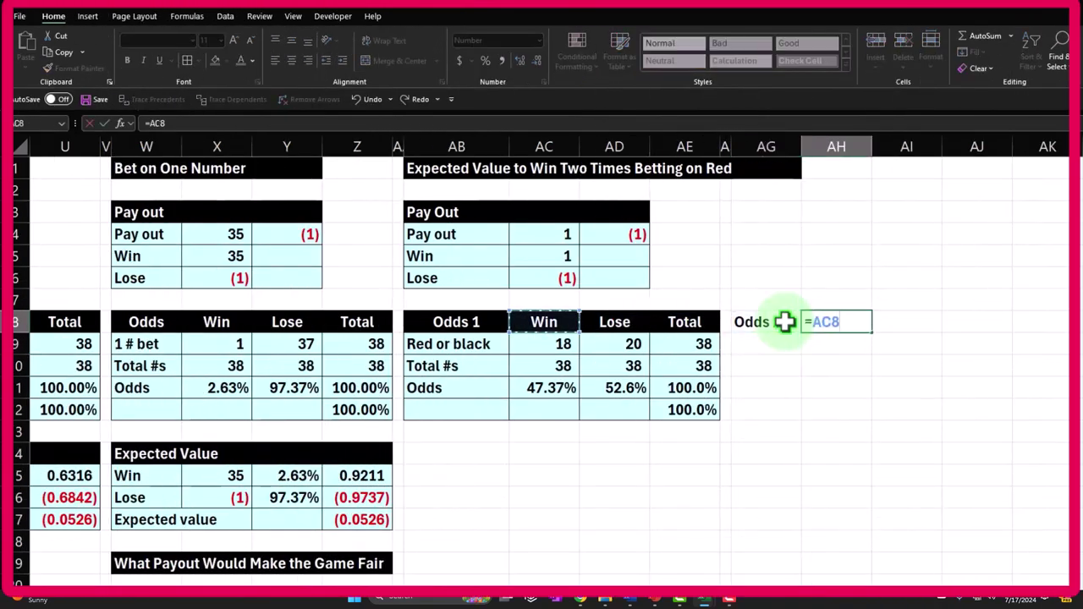
pyautogui.press('Return')
pyautogui.click(828, 321)
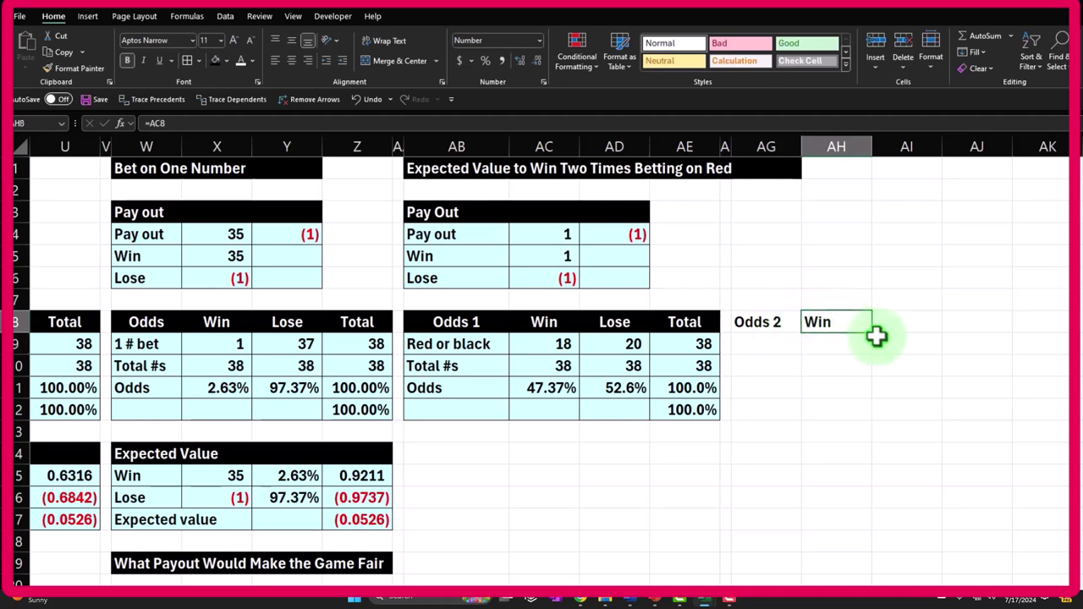
pyautogui.moveTo(870, 336); pyautogui.dragTo(987, 336)
# Copy the formatting of the Odds 1 table AB8:AE12 onto the Odds 2 table starting at AG8.
pyautogui.moveTo(447, 322); pyautogui.dragTo(673, 404)
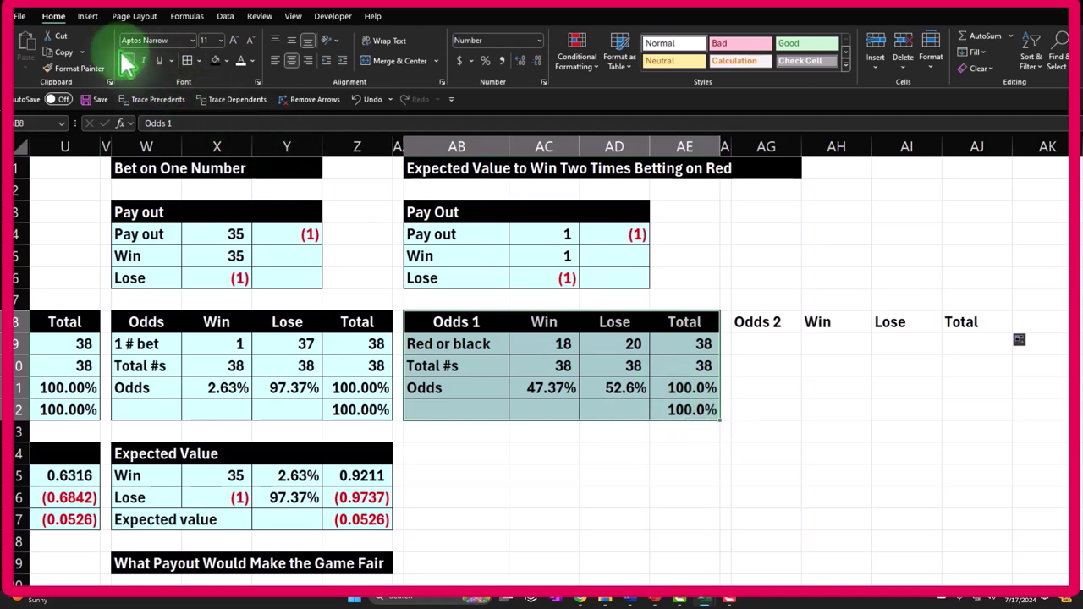
pyautogui.click(61, 68)
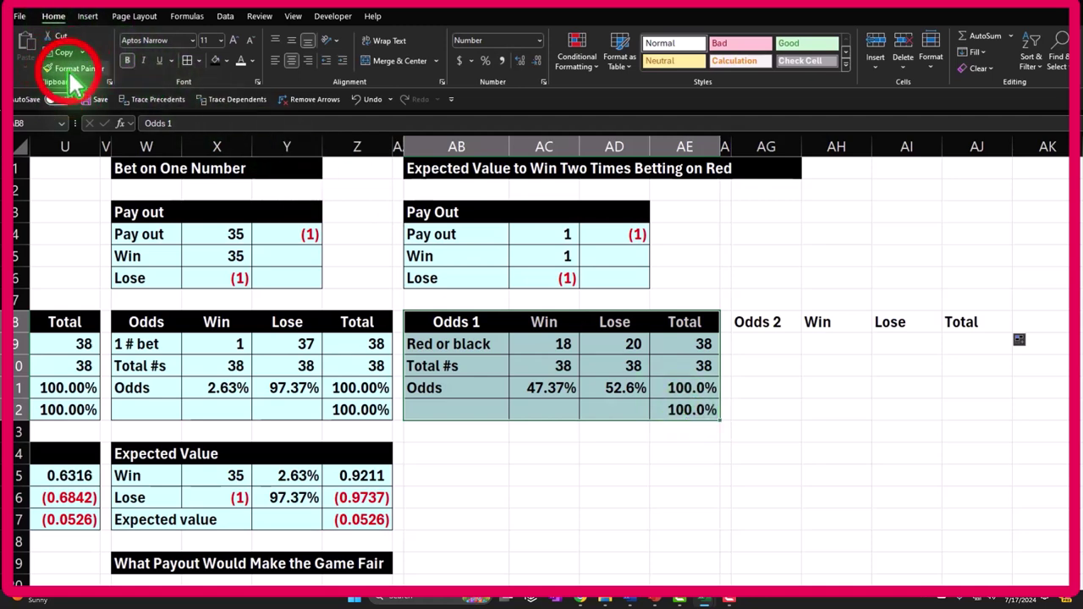
pyautogui.click(761, 319)
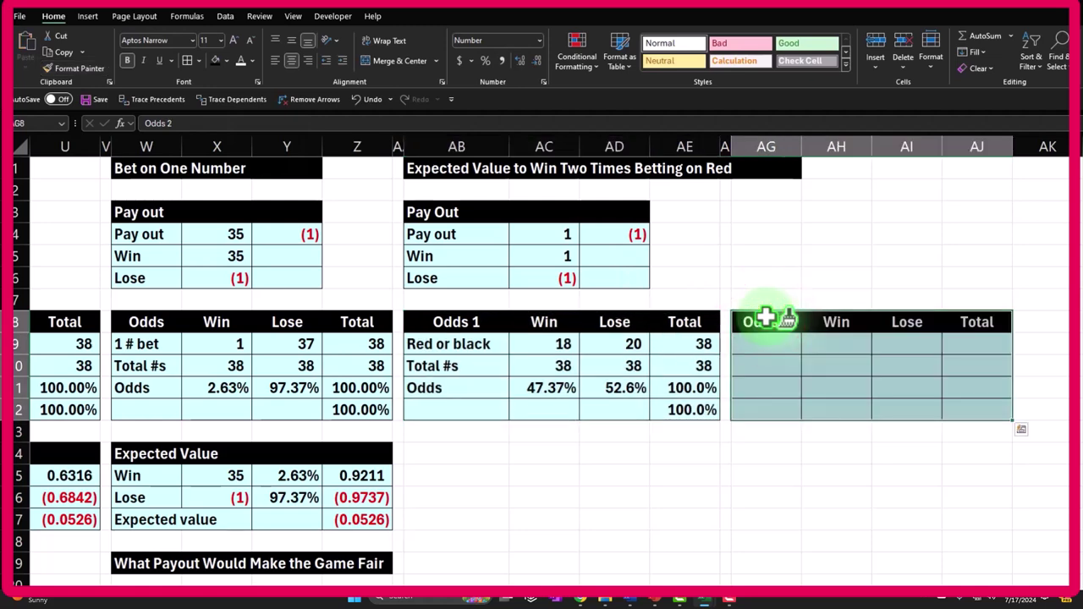
# Link AG9 to the Red or black label with =AB9 and widen column AG to fit the text.
pyautogui.click(781, 343)
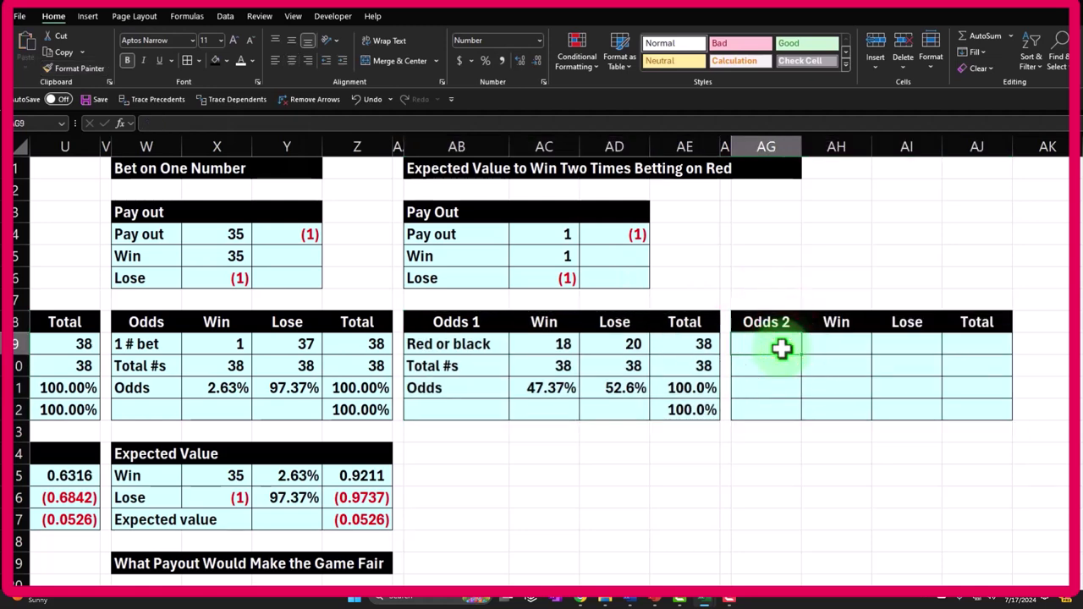
pyautogui.write('=')
pyautogui.press('Left')
pyautogui.press('Left')
pyautogui.press('Left')
pyautogui.press('Left')
pyautogui.press('Return')
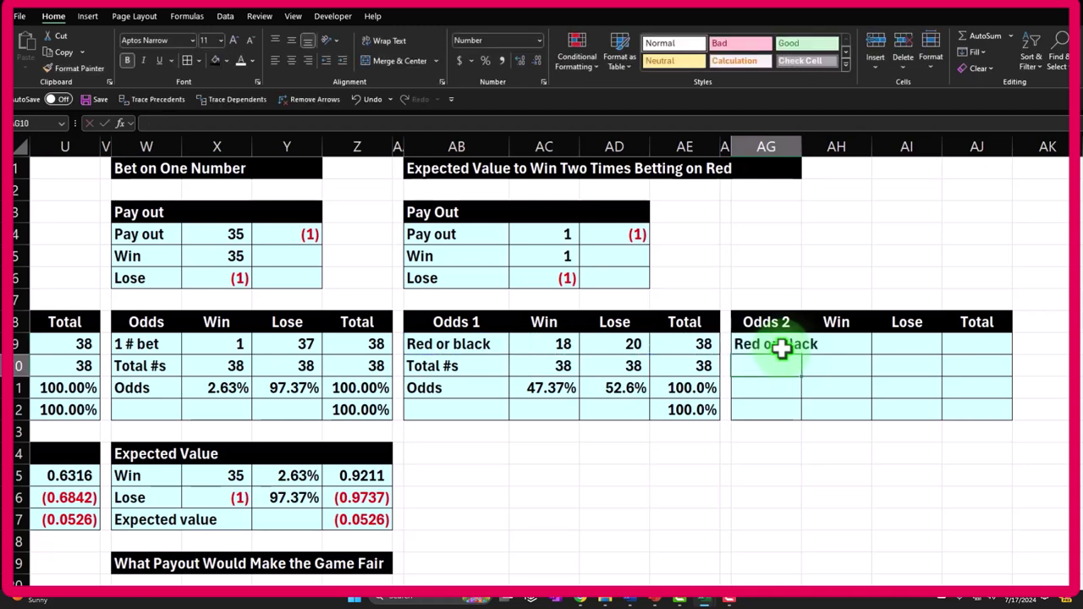
pyautogui.press('Up')
pyautogui.press('Right')
pyautogui.moveTo(805, 148); pyautogui.dragTo(827, 146)
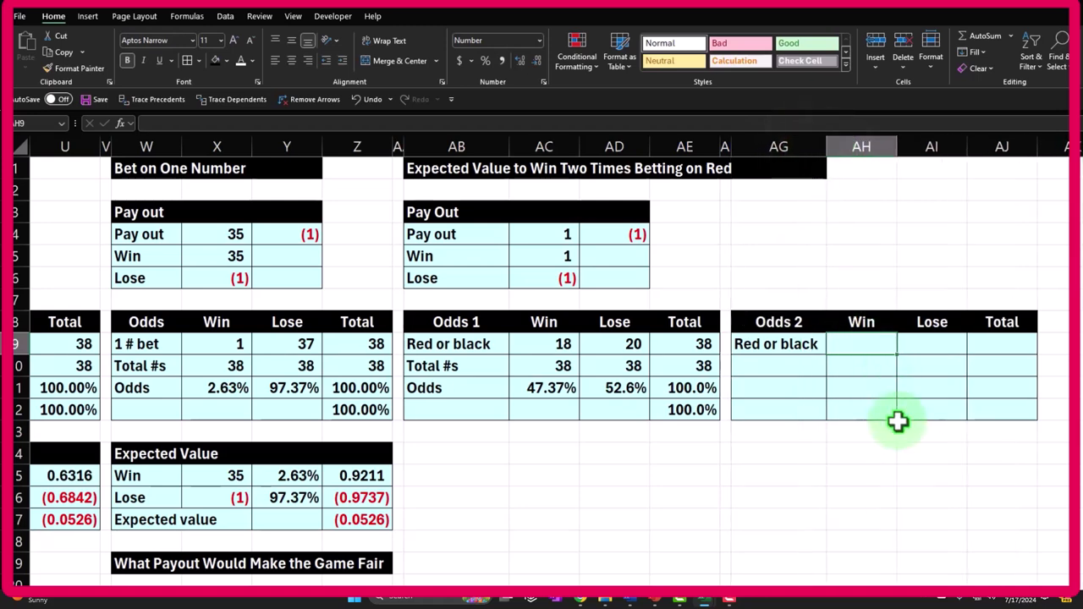
# Link the Odds 2 win and lose counts to Odds 1, with AH9 referencing AC9 and AI9 referencing AD9.
pyautogui.write('=')
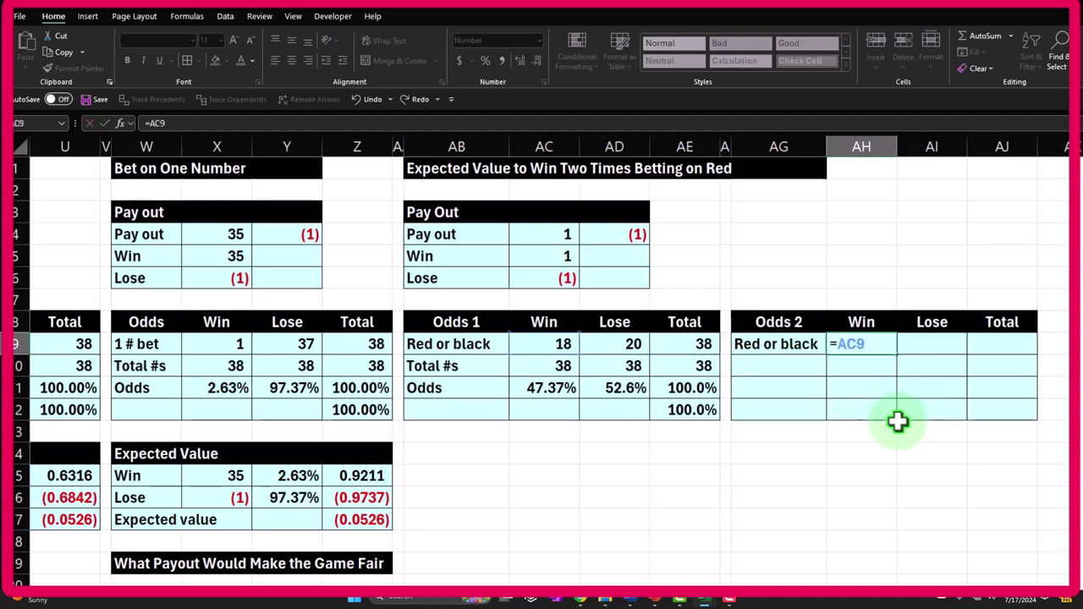
pyautogui.press('Tab')
pyautogui.write('=')
pyautogui.press('Left')
pyautogui.press('Left')
pyautogui.press('Left')
pyautogui.press('Left')
pyautogui.press('Left')
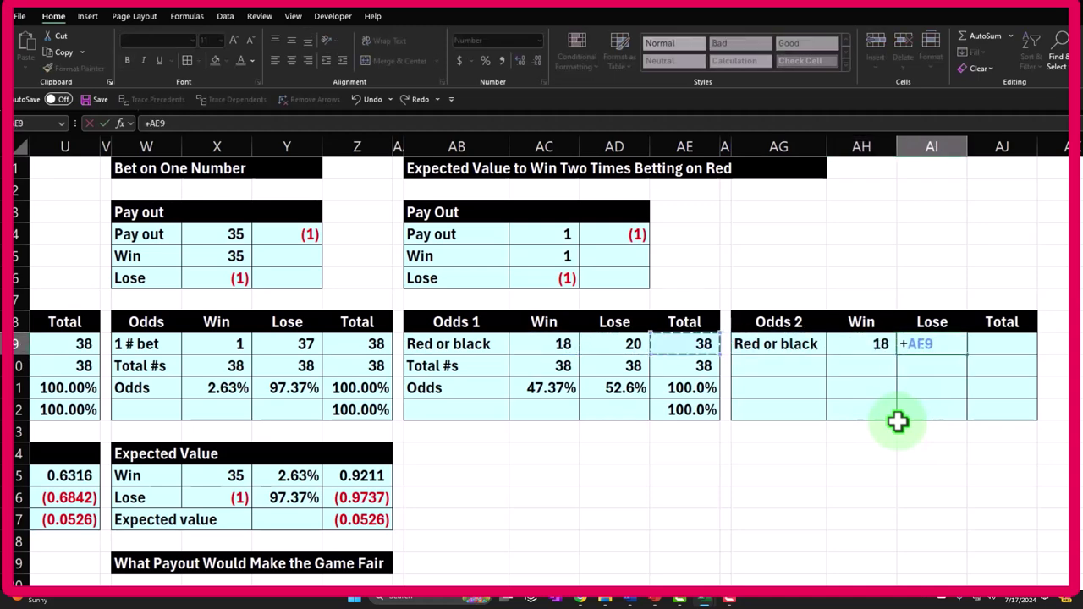
pyautogui.press('Return')
# Link the total-number cells AH10 and AI10 to AC10 and AD10 of the Odds 1 table.
pyautogui.press('Left')
pyautogui.write('+')
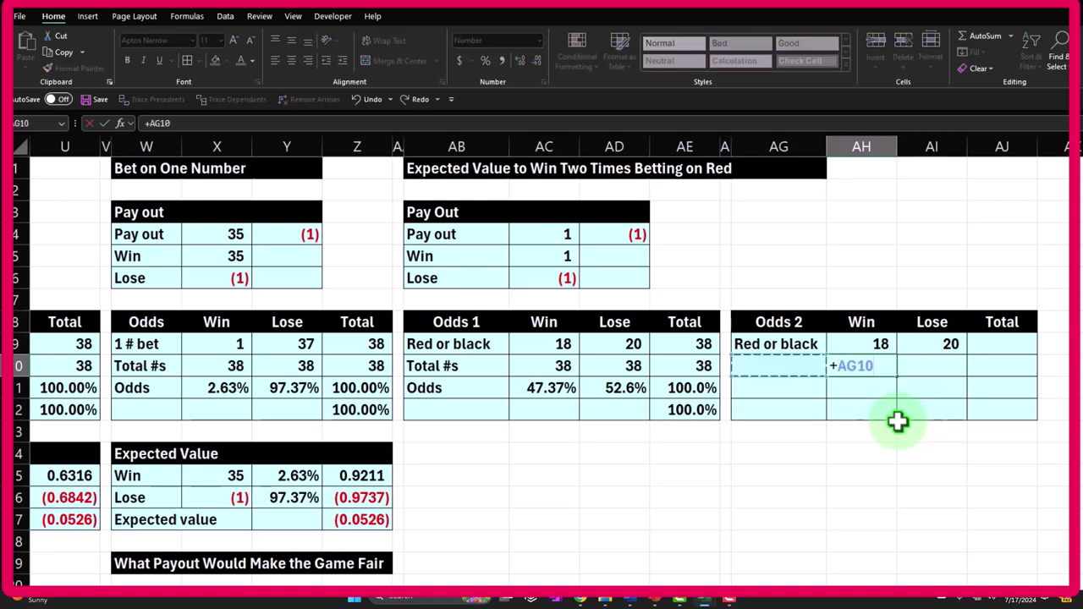
pyautogui.press('Left')
pyautogui.press('Left')
pyautogui.press('Tab')
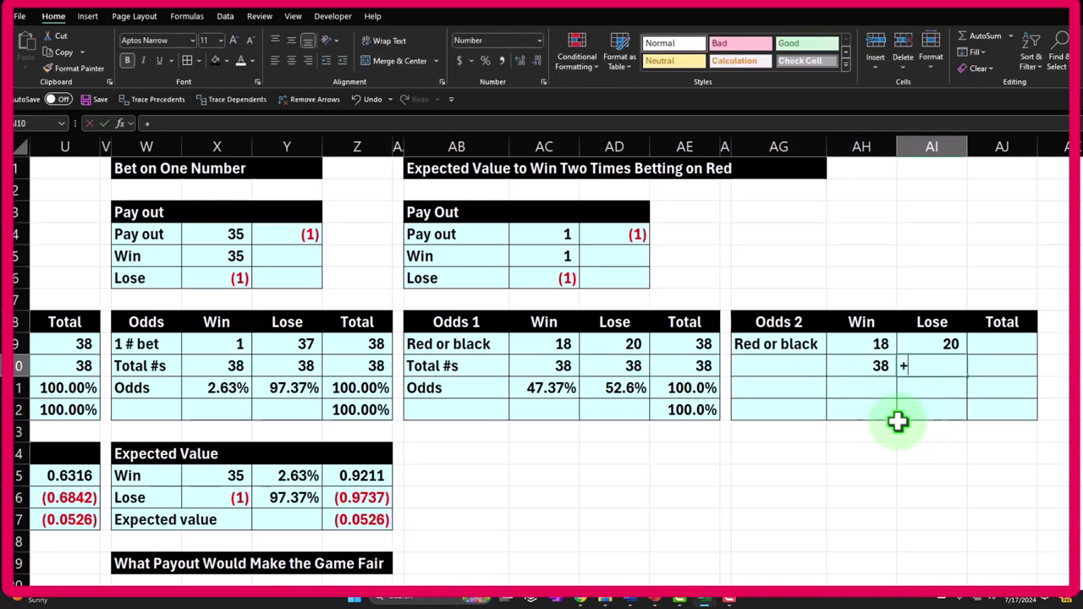
pyautogui.write('+')
pyautogui.press('Left')
pyautogui.press('Left')
pyautogui.press('Left')
pyautogui.press('Left')
pyautogui.press('Left')
pyautogui.press('Return')
# Link AG10 to the Total #s label with +AB10.
pyautogui.press('Left')
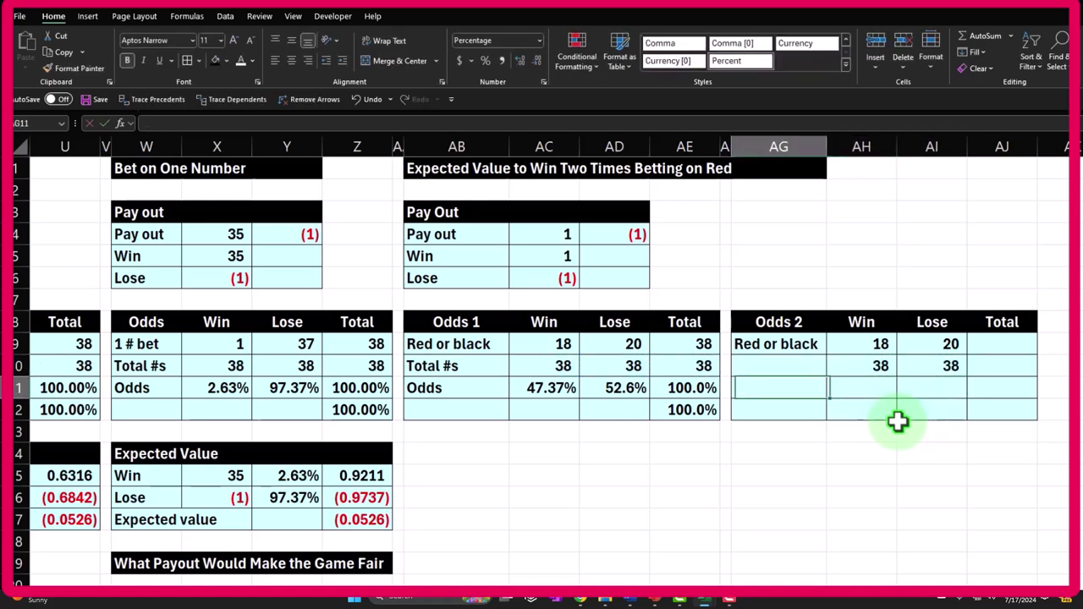
pyautogui.press('Up')
pyautogui.write('+')
pyautogui.press('Left')
pyautogui.press('Left')
pyautogui.press('Left')
pyautogui.press('Left')
pyautogui.press('Left')
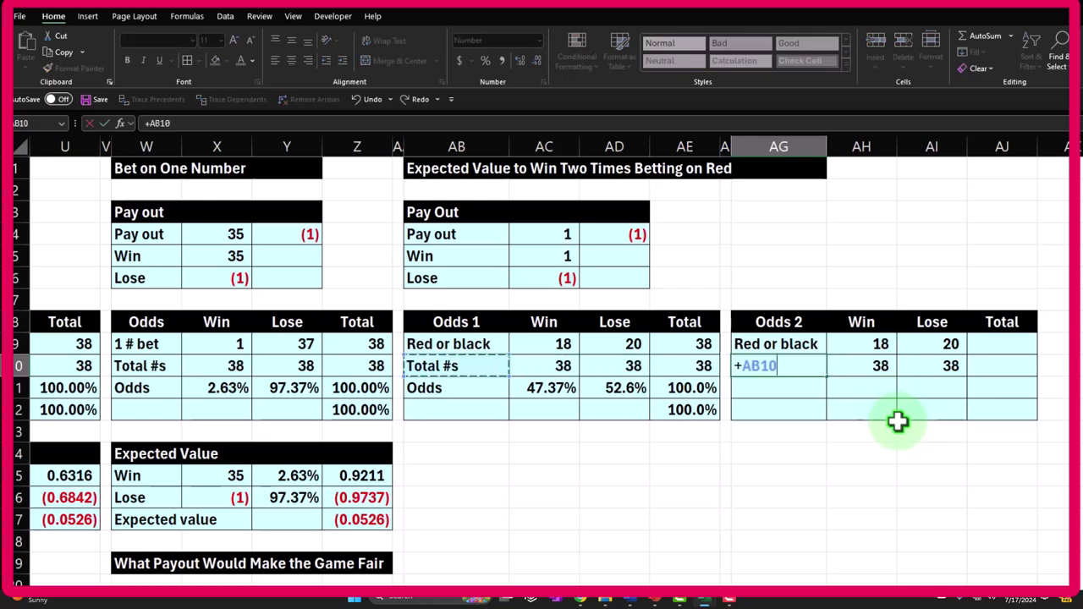
pyautogui.press('Return')
# Total the Red or black row in AJ9 by summing AH9:AI9 and set AJ10 equal to AI10.
pyautogui.press('Right')
pyautogui.press('Right')
pyautogui.press('Right')
pyautogui.press('Up')
pyautogui.press('Up')
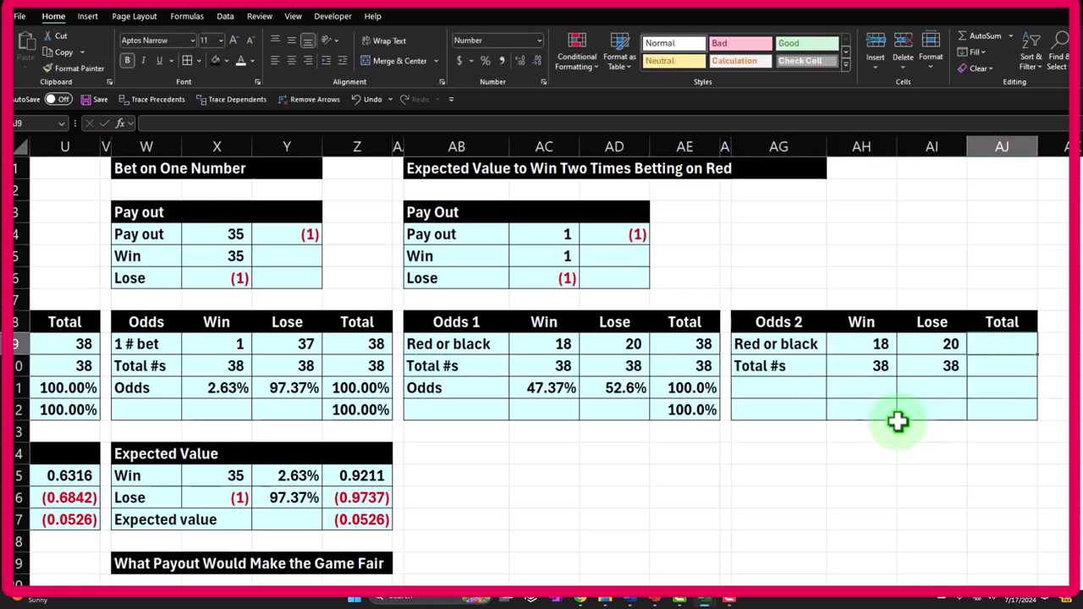
pyautogui.write('=sum(')
pyautogui.press('Left')
pyautogui.hotkey('shift', 'Left')
pyautogui.press('Return')
pyautogui.write('=')
pyautogui.press('Left')
pyautogui.press('Return')
# Enter the row label Odds in AG11.
pyautogui.press('Left')
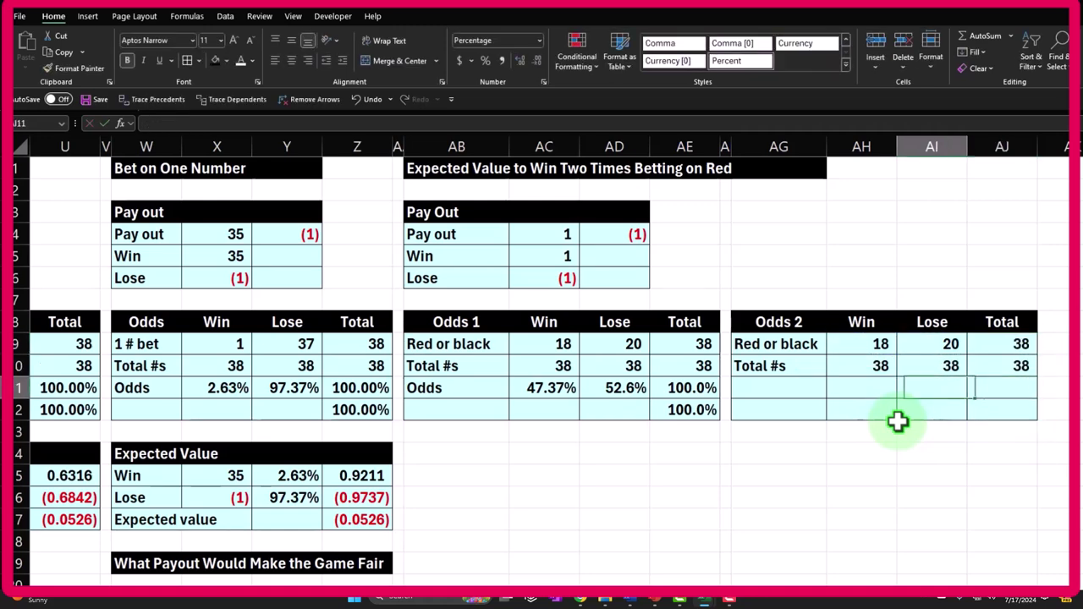
pyautogui.press('Left')
pyautogui.press('Left')
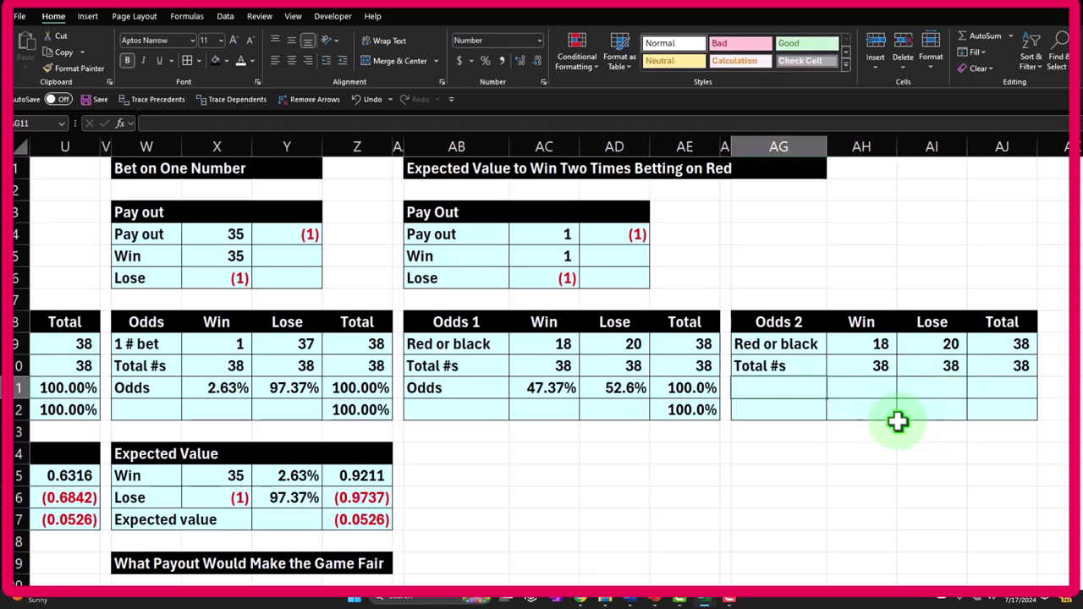
pyautogui.write('Odds')
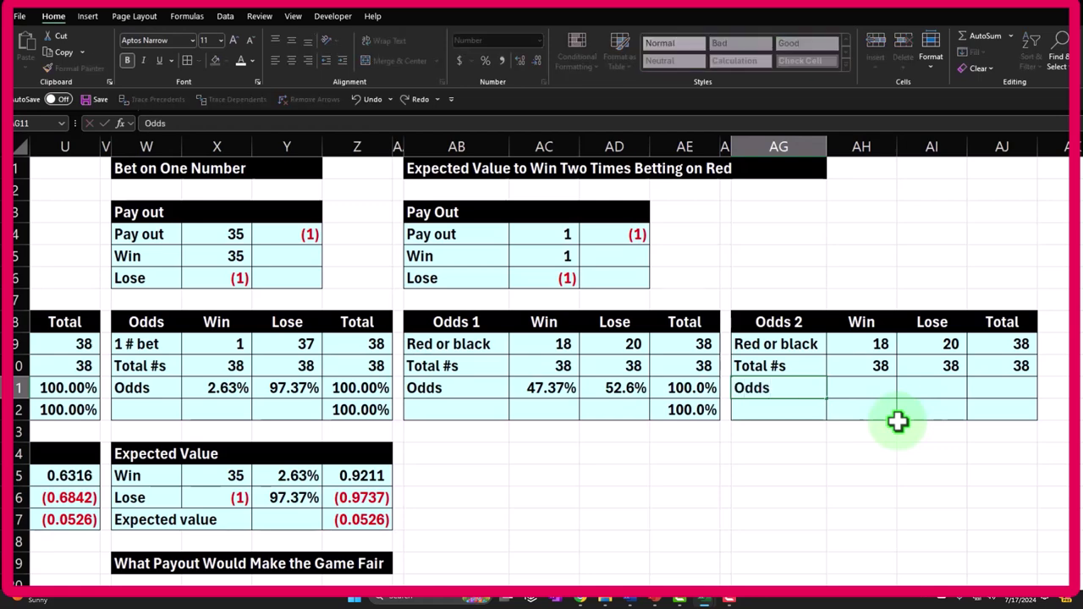
pyautogui.press('Tab')
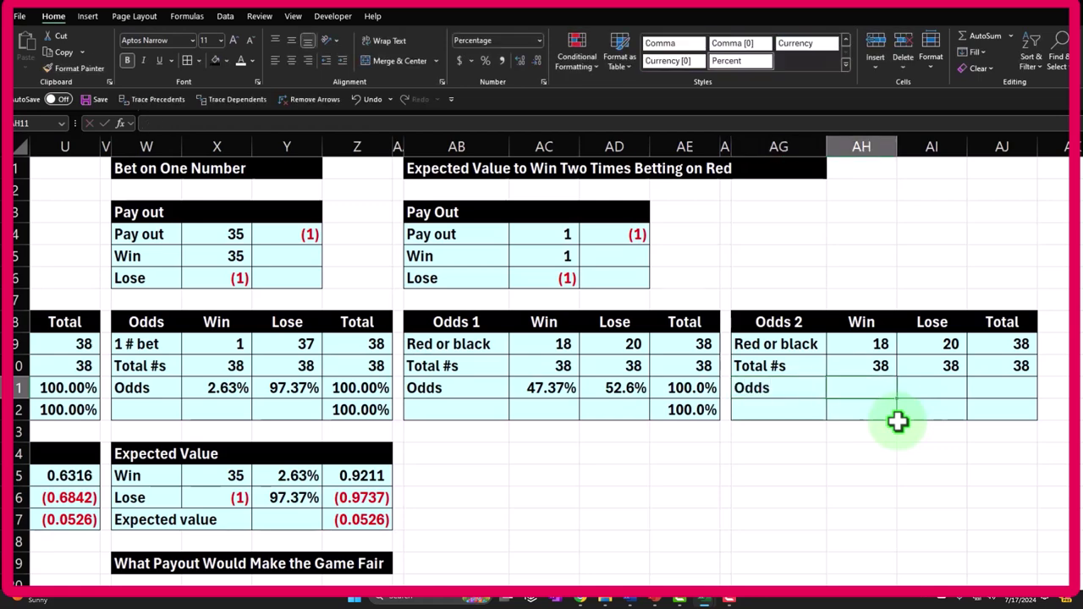
# Calculate the Odds 2 win odds in AH11 with =AH9/AH10.
pyautogui.write('=')
pyautogui.press('Up')
pyautogui.press('Up')
pyautogui.write('/')
pyautogui.press('Up')
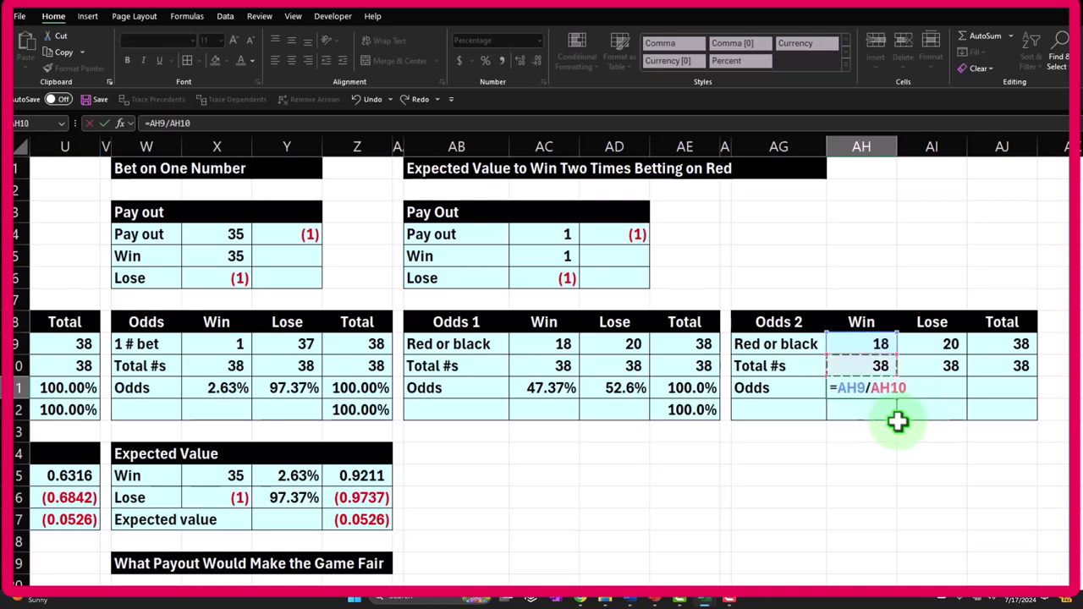
pyautogui.press('Tab')
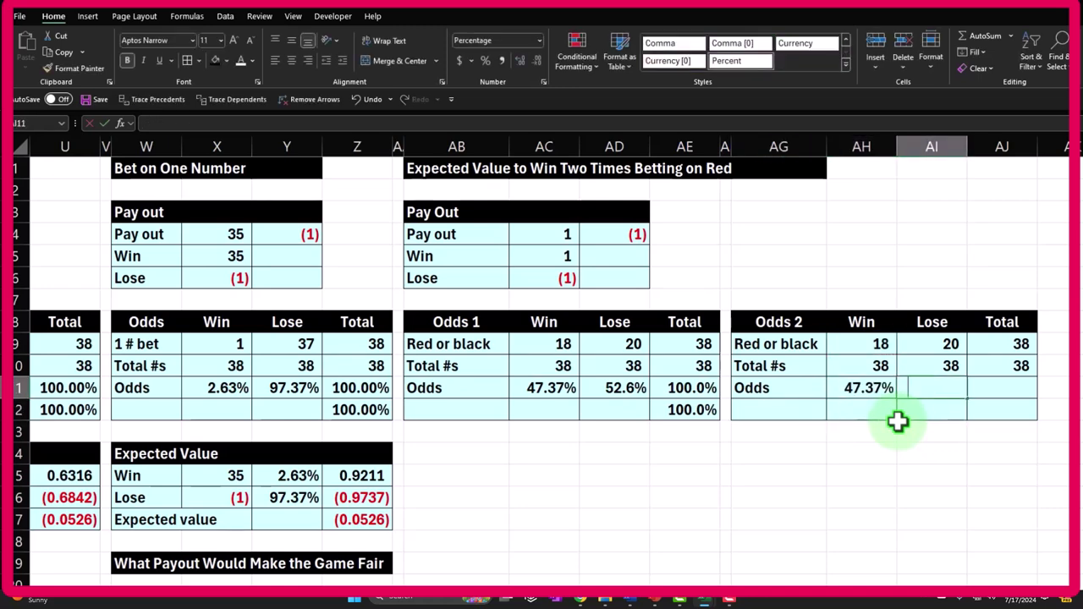
# Calculate the Odds 2 lose odds in AI11 with =AI9/AI10 and fill the formula across to AJ11.
pyautogui.write('=')
pyautogui.press('Up')
pyautogui.write('/')
pyautogui.press('Up')
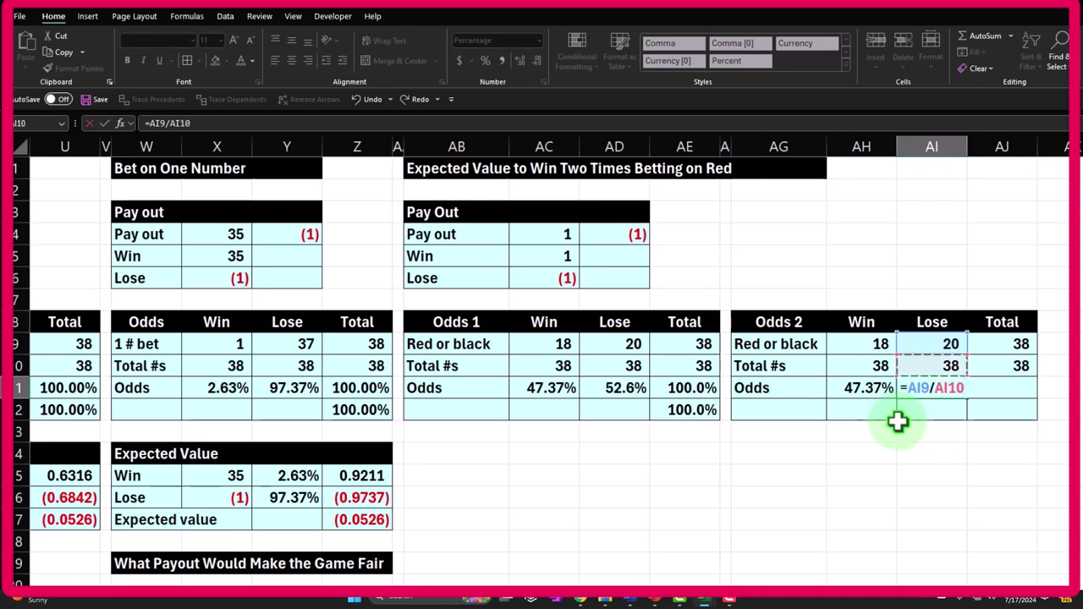
pyautogui.press('Return')
pyautogui.click(964, 391)
pyautogui.moveTo(967, 398); pyautogui.dragTo(1015, 410)
# Add the Odds 2 win and lose odds in AJ12 by summing AH11:AI11.
pyautogui.click(1015, 410)
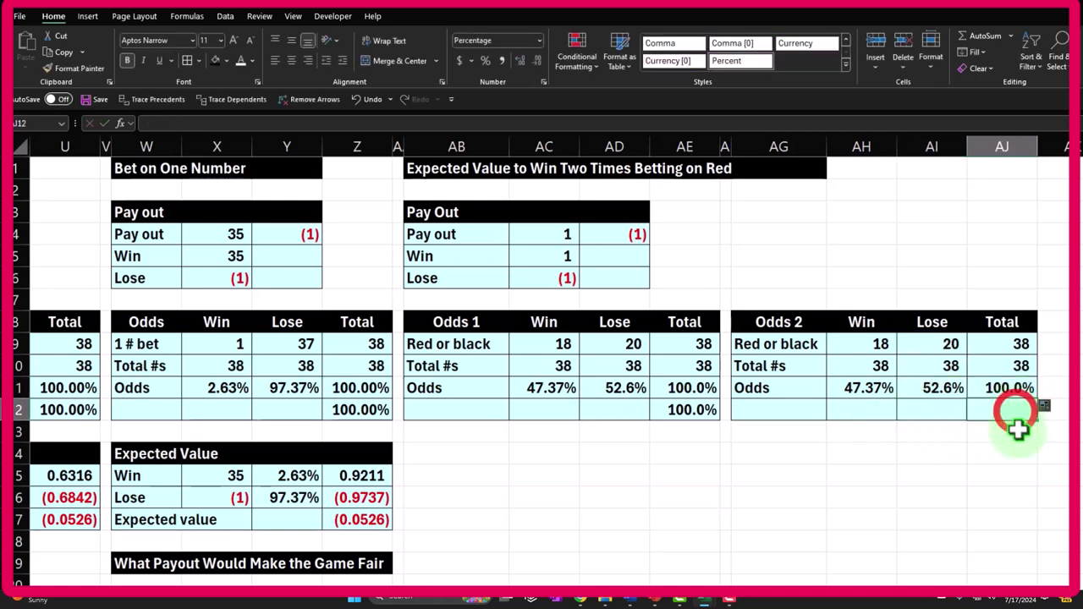
pyautogui.write('=')
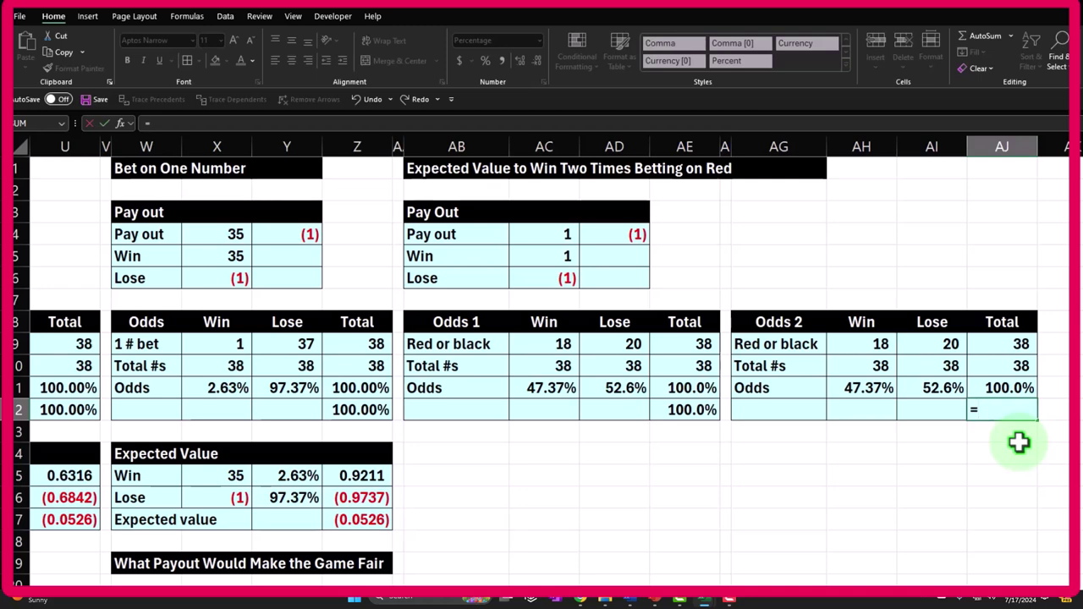
pyautogui.write('sum(')
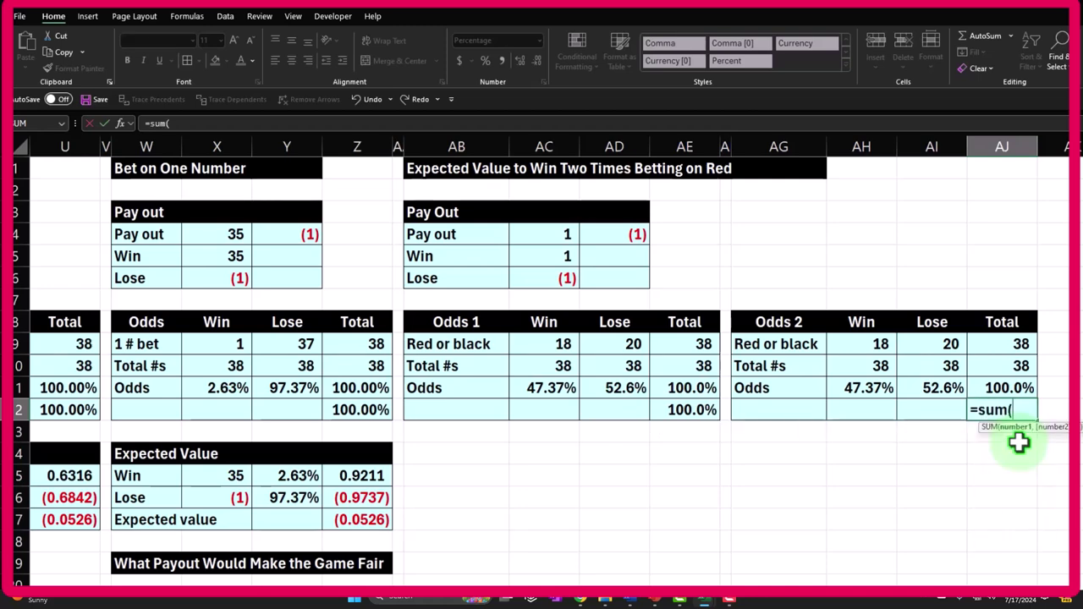
pyautogui.press('Left')
pyautogui.press('Up')
pyautogui.hotkey('shift', 'Left')
pyautogui.press('Return')
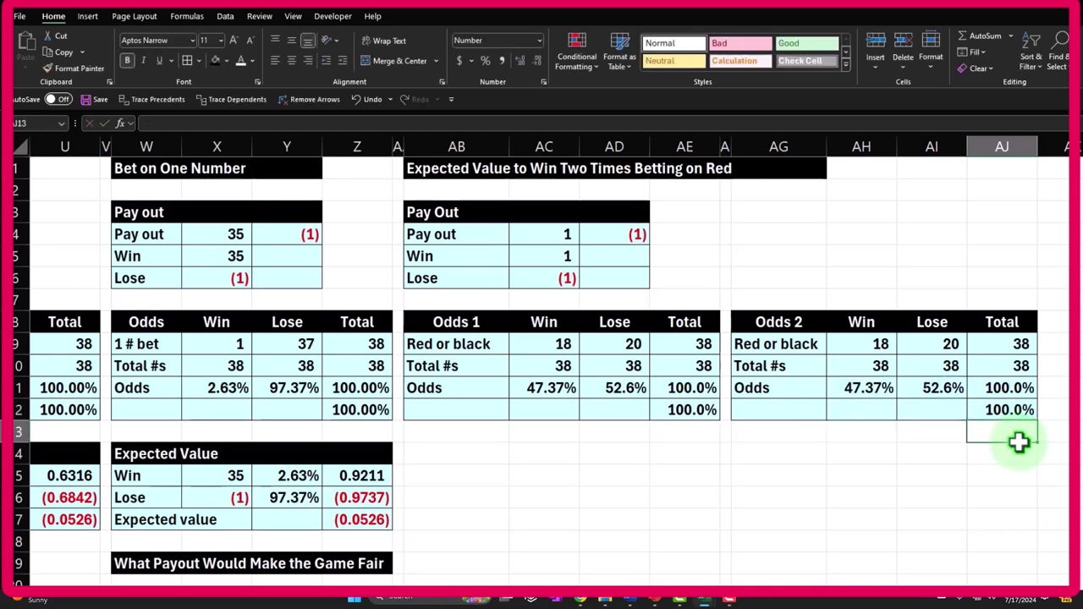
# Show the percentages in AI11:AJ12 of Odds 2 and AD11:AE12 of Odds 1 with two decimal places.
pyautogui.moveTo(937, 391); pyautogui.dragTo(996, 410)
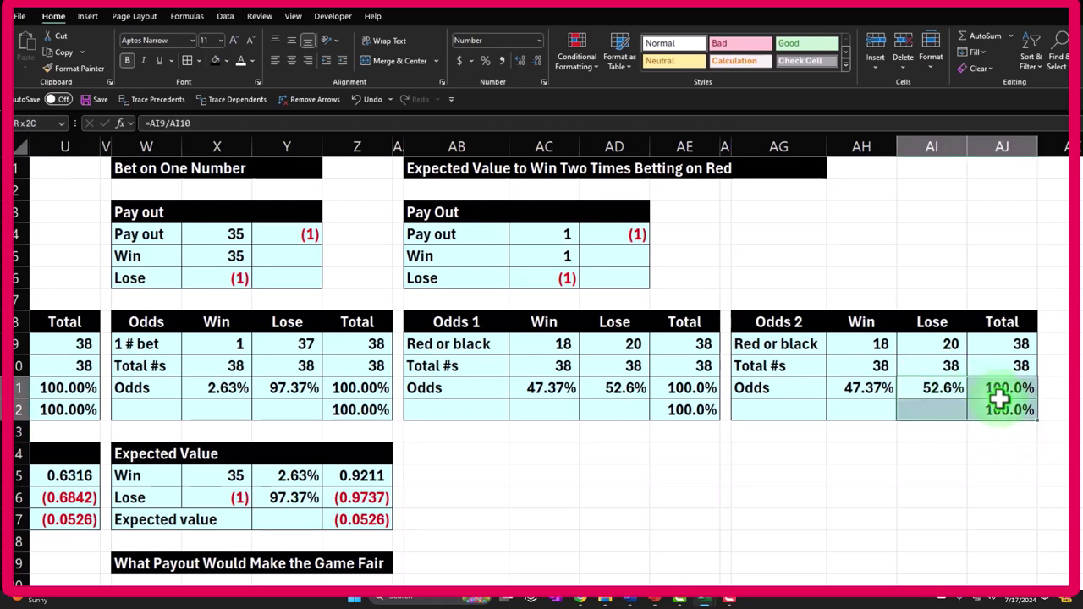
pyautogui.click(518, 61)
pyautogui.moveTo(605, 391); pyautogui.dragTo(663, 410)
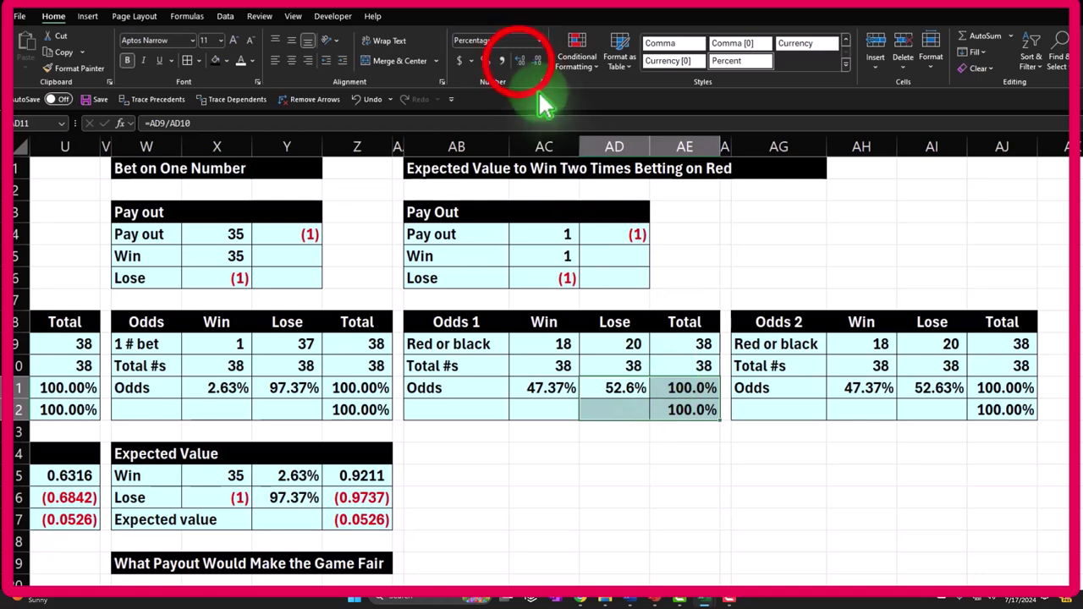
pyautogui.click(520, 61)
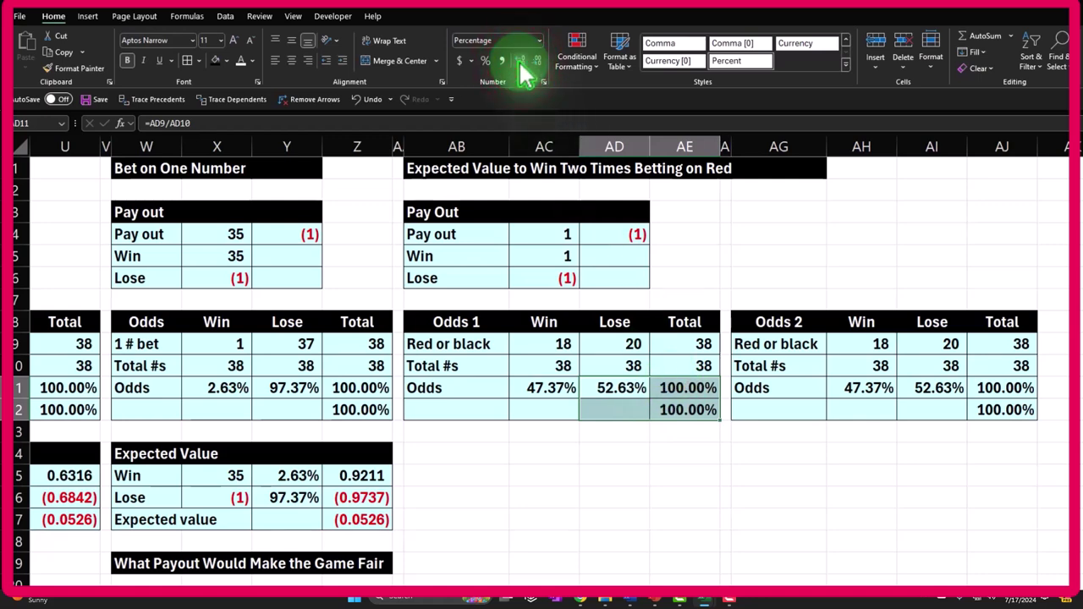
# Enter the heading Expected Value in AB14 and format AB14:AE14 with black fill and white text.
pyautogui.click(496, 451)
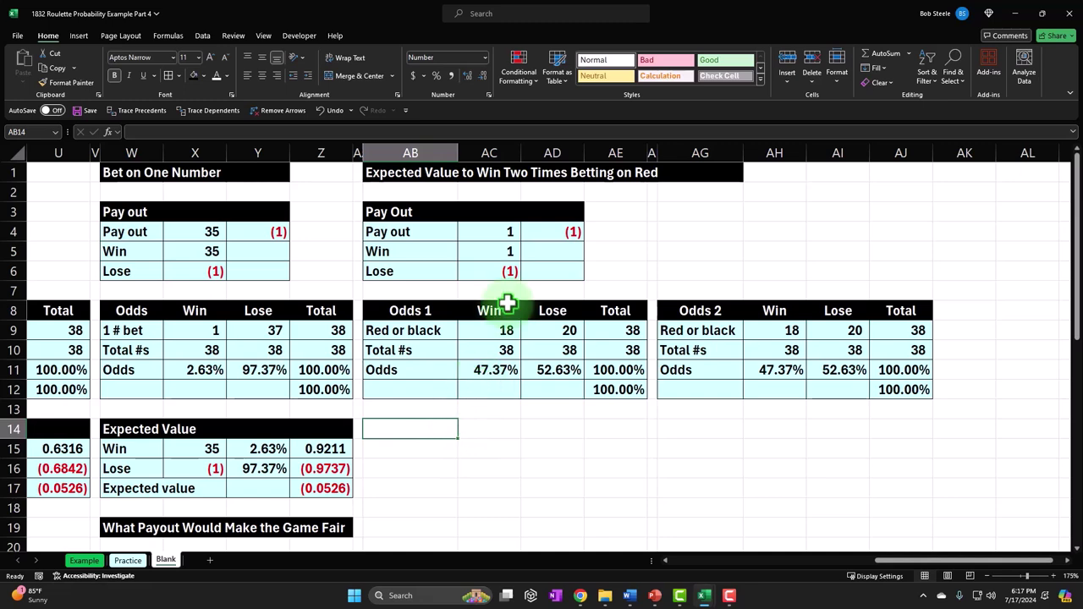
pyautogui.write('Expected Value')
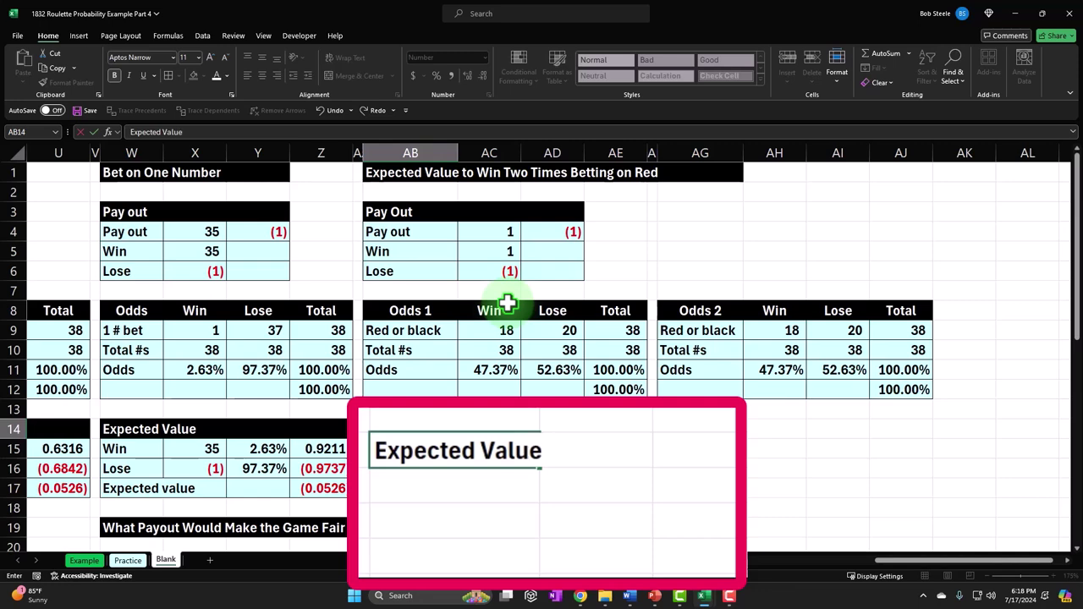
pyautogui.press('Return')
pyautogui.moveTo(415, 429); pyautogui.dragTo(592, 428)
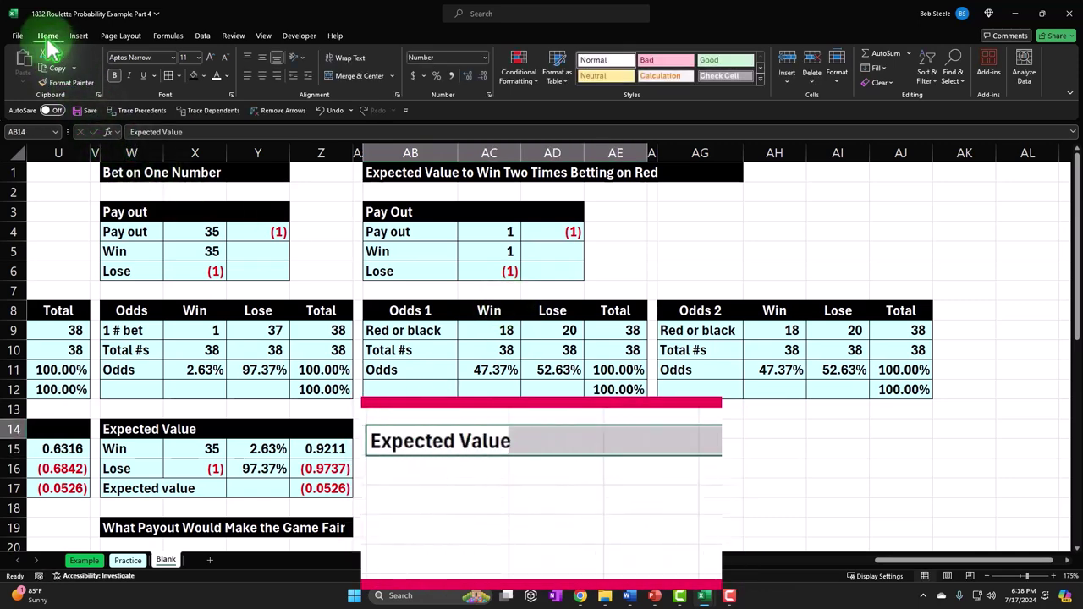
pyautogui.click(194, 75)
pyautogui.click(219, 76)
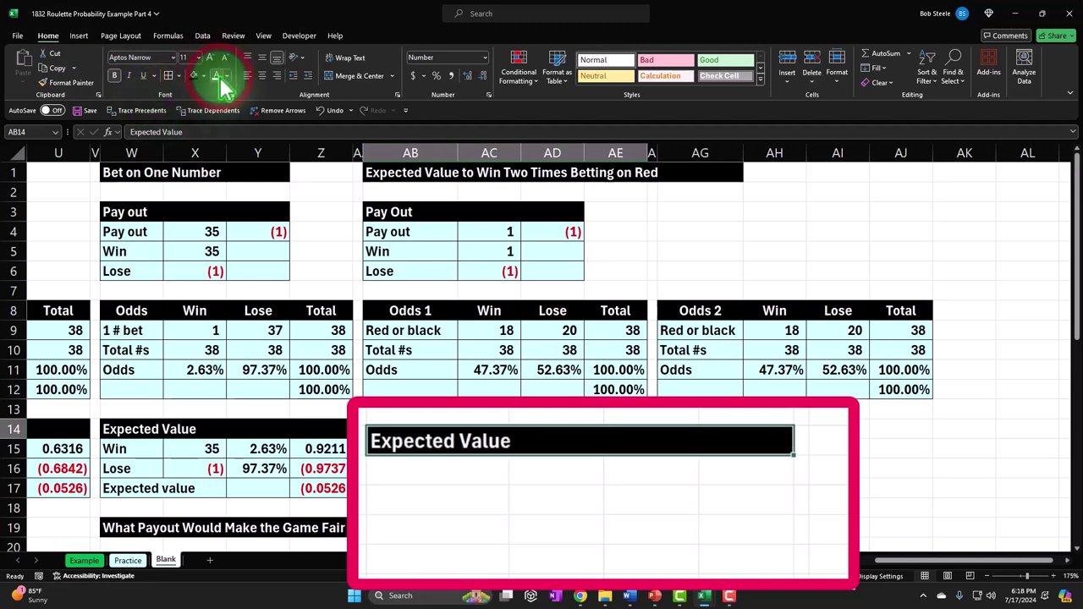
# Enter the row label Win in AB15 and link AC15 to the win amount in the Pay Out table.
pyautogui.press('Down')
pyautogui.write('Win')
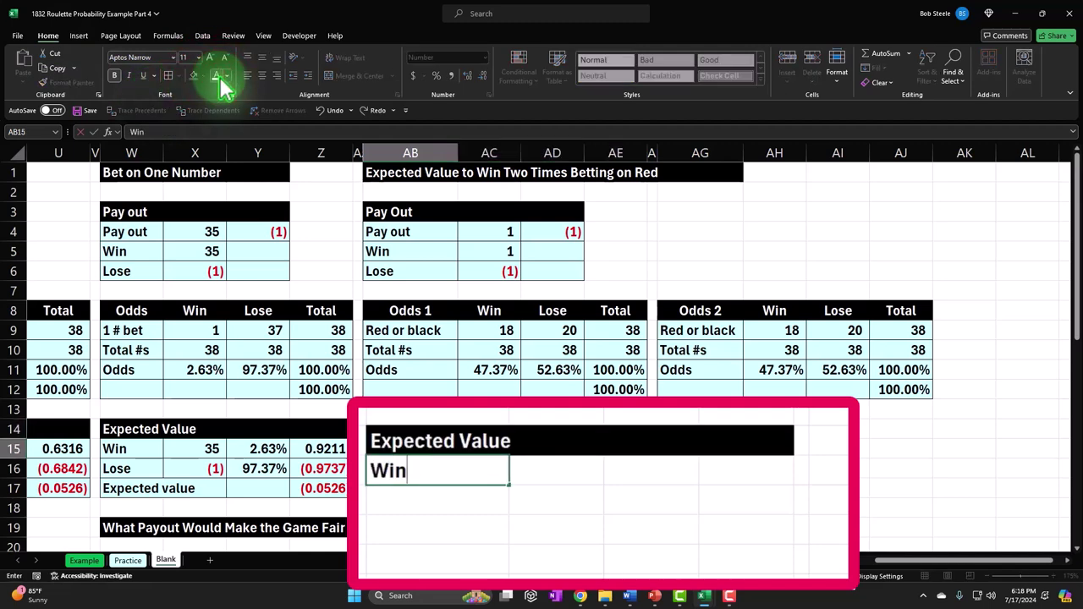
pyautogui.press('Tab')
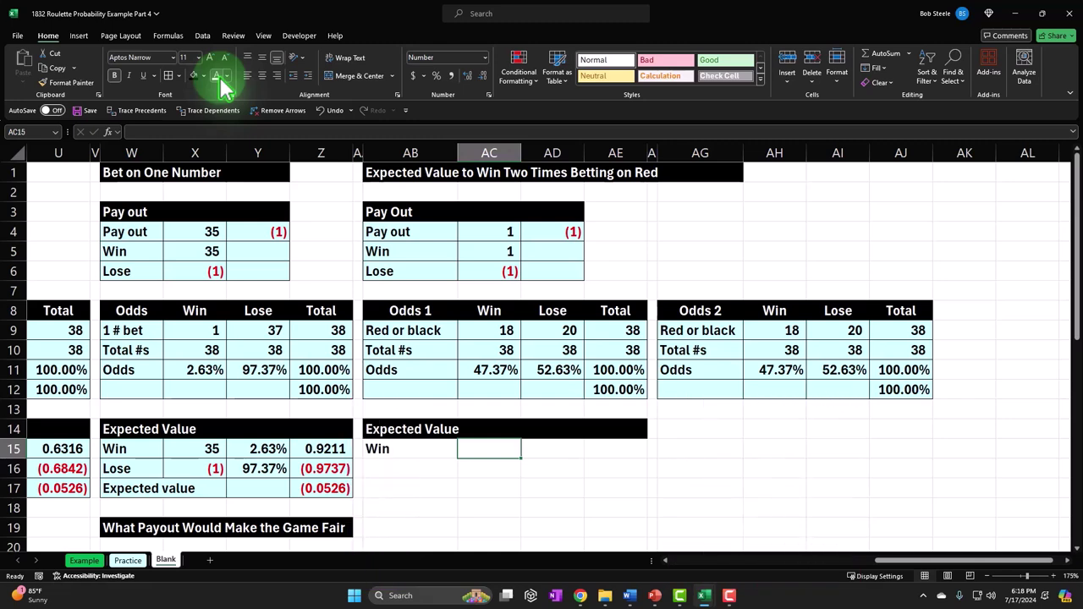
pyautogui.write('1')
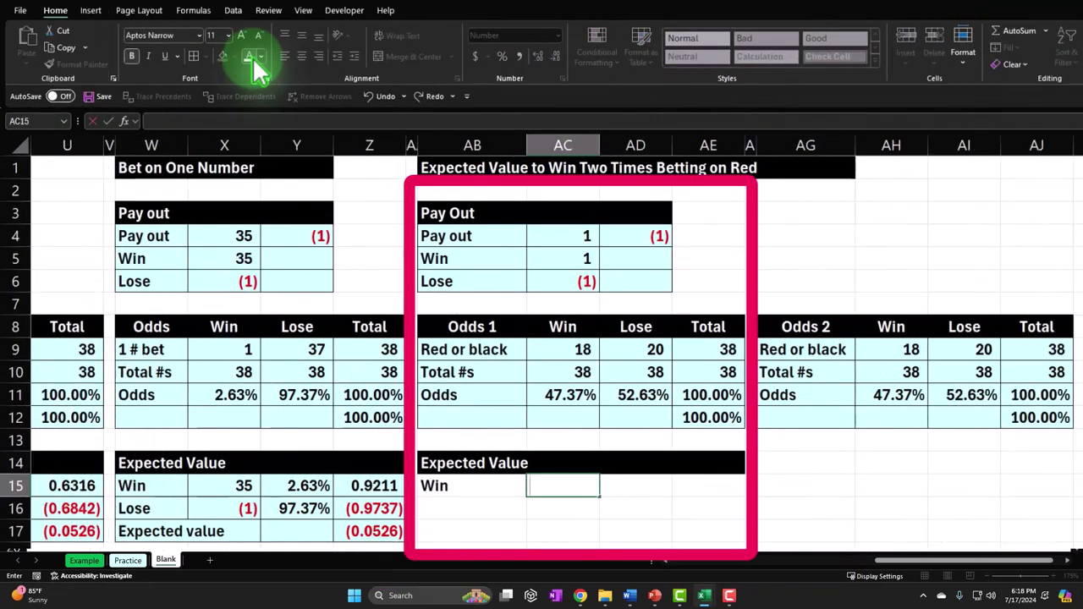
pyautogui.write('=')
pyautogui.press('Up')
pyautogui.press('Up')
pyautogui.press('Up')
pyautogui.press('Up')
pyautogui.press('Up')
pyautogui.press('Up')
pyautogui.press('Up')
pyautogui.press('Up')
pyautogui.press('Up')
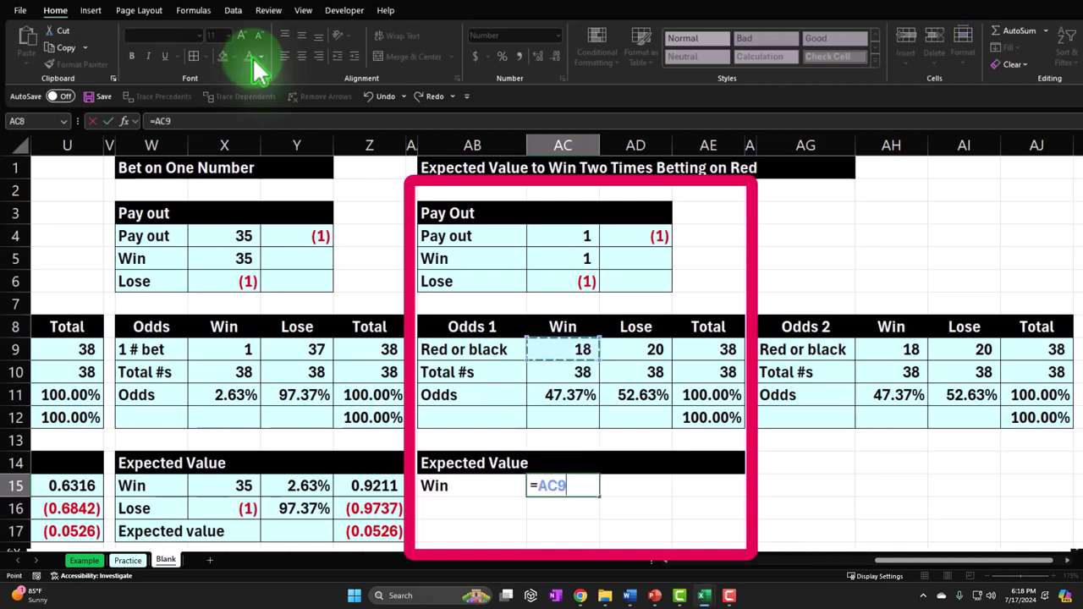
pyautogui.press('Return')
# Link AD15 to the Odds 1 win odds with =AC11 and format it as a percentage with two decimals.
pyautogui.press('Right')
pyautogui.press('Right')
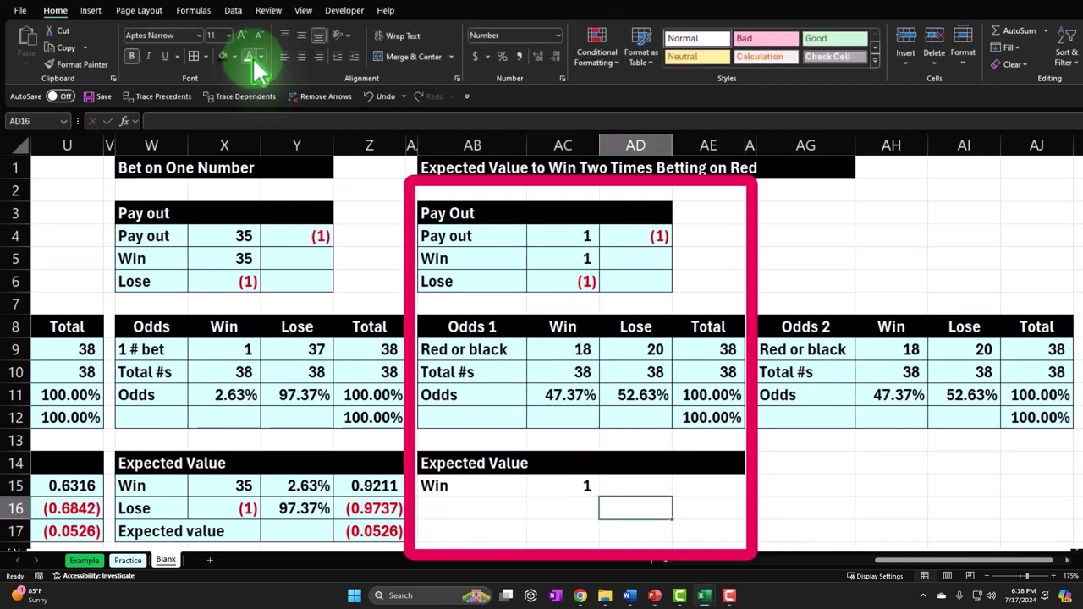
pyautogui.press('Up')
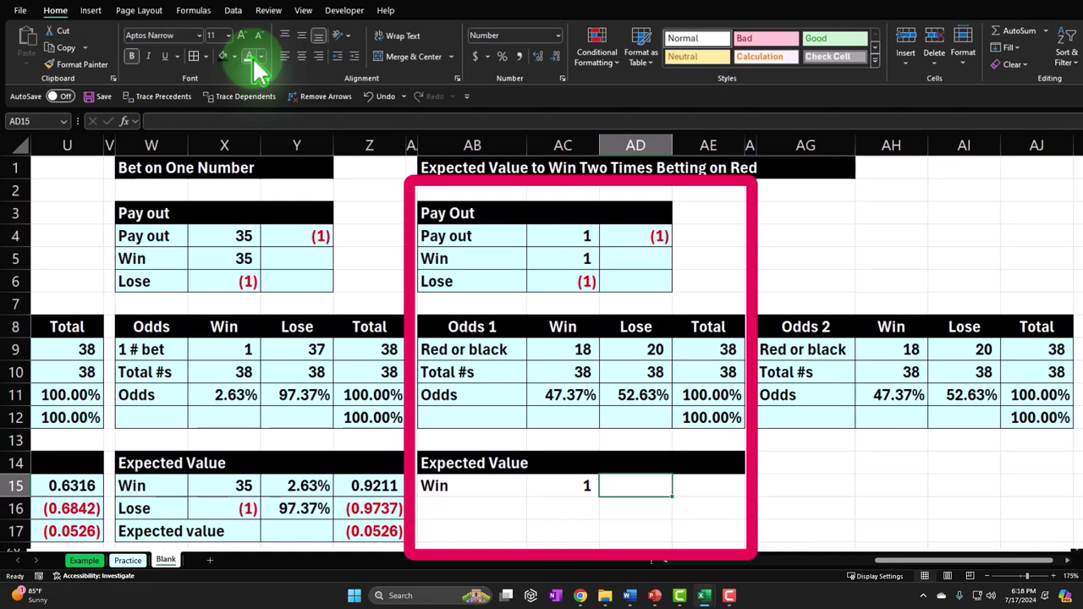
pyautogui.write('=')
pyautogui.press('Up')
pyautogui.press('Up')
pyautogui.press('Up')
pyautogui.press('Up')
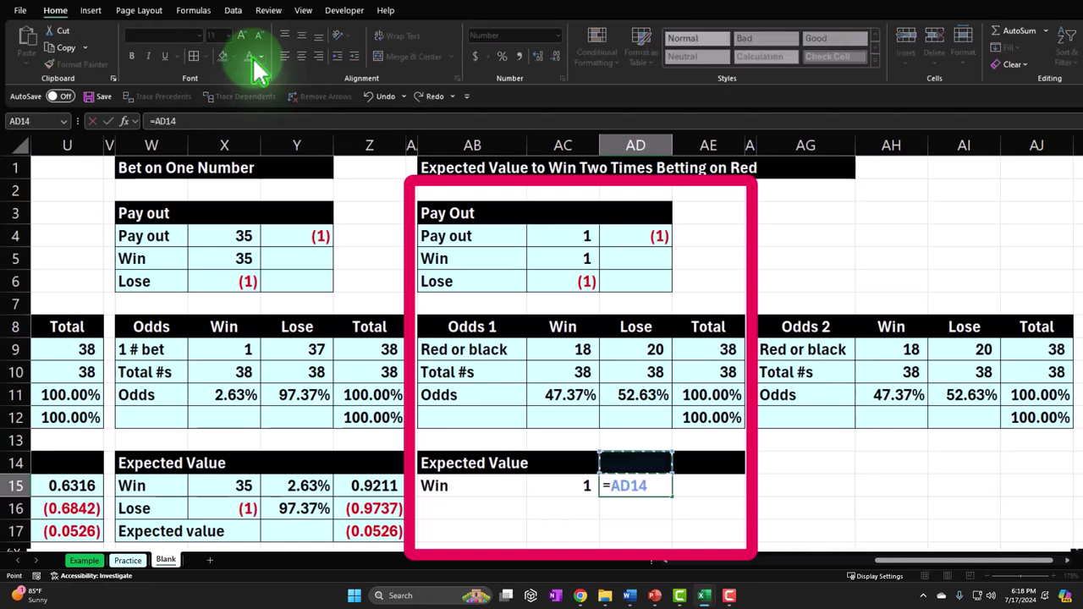
pyautogui.press('Left')
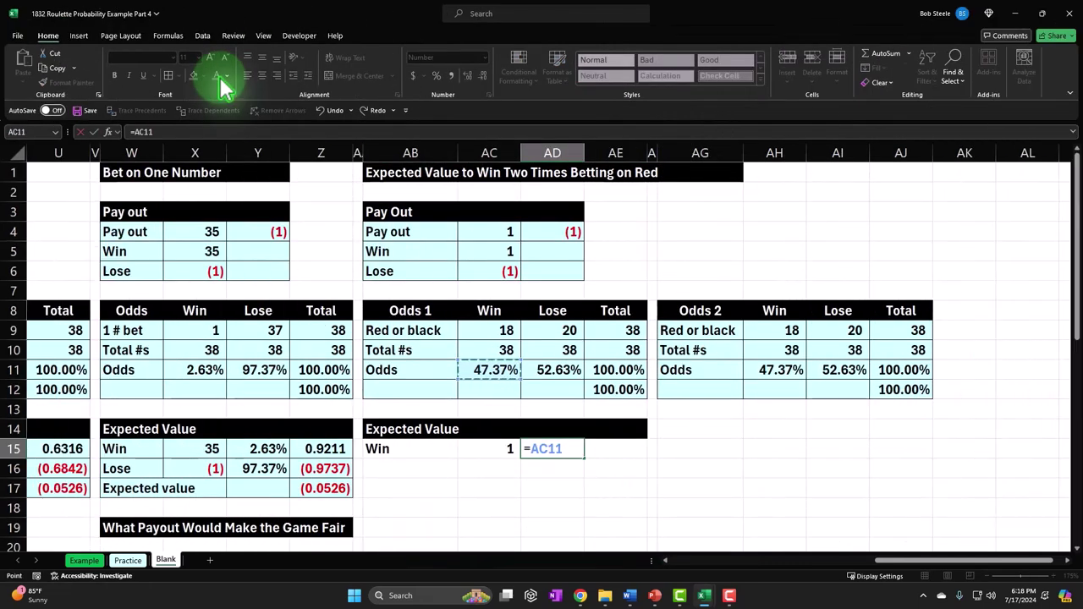
pyautogui.hotkey('ctrl', 'Return')
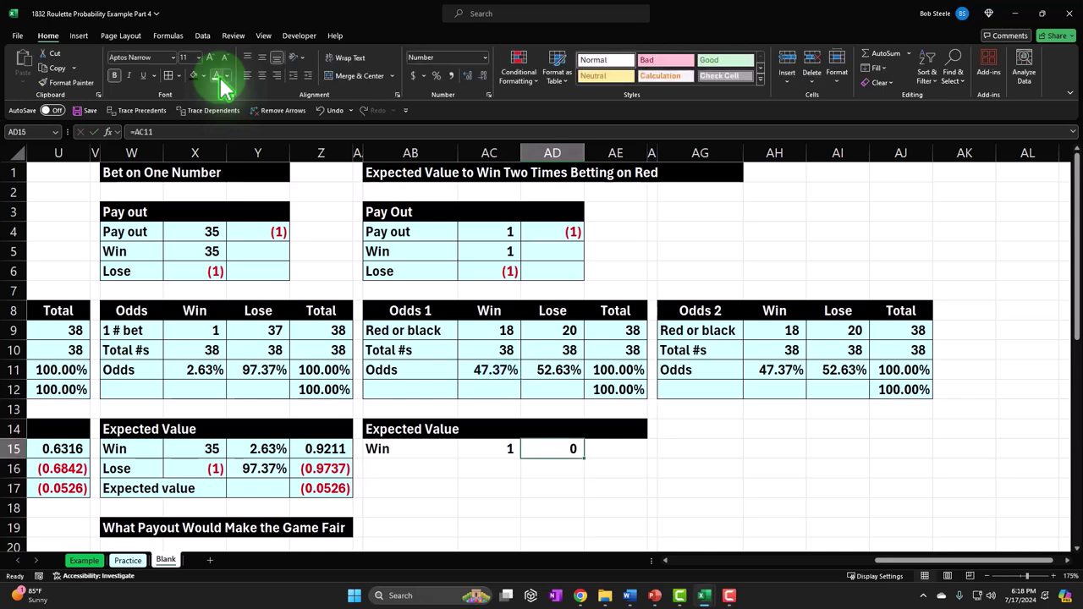
pyautogui.click(436, 75)
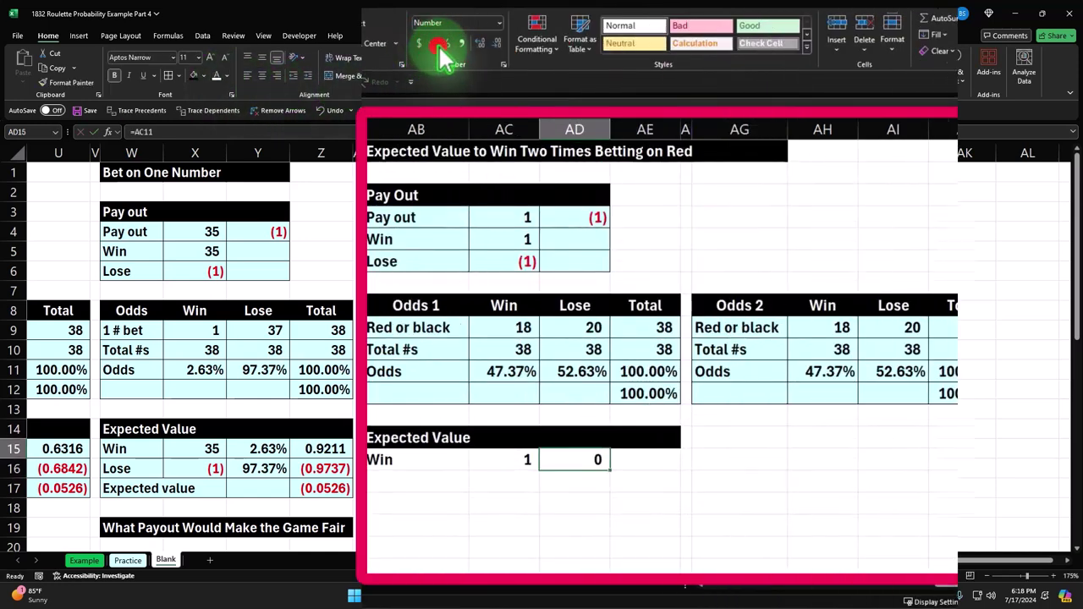
# Calculate the weighted win value in AE15 with =AC15*AD15 and show it with four decimals.
pyautogui.press('Right')
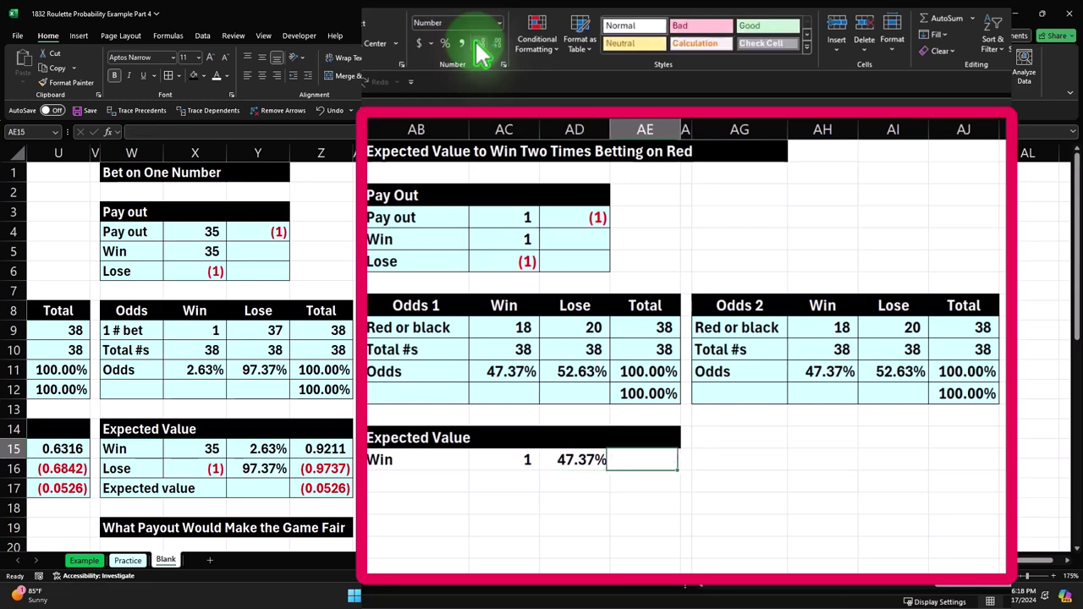
pyautogui.write('=')
pyautogui.press('Left')
pyautogui.press('Left')
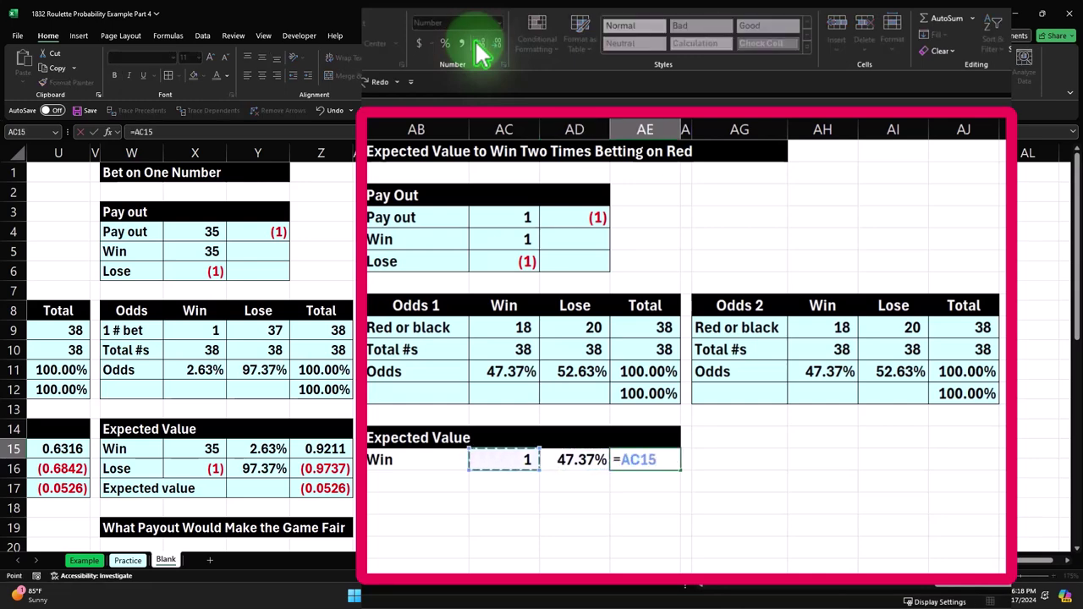
pyautogui.press('Left')
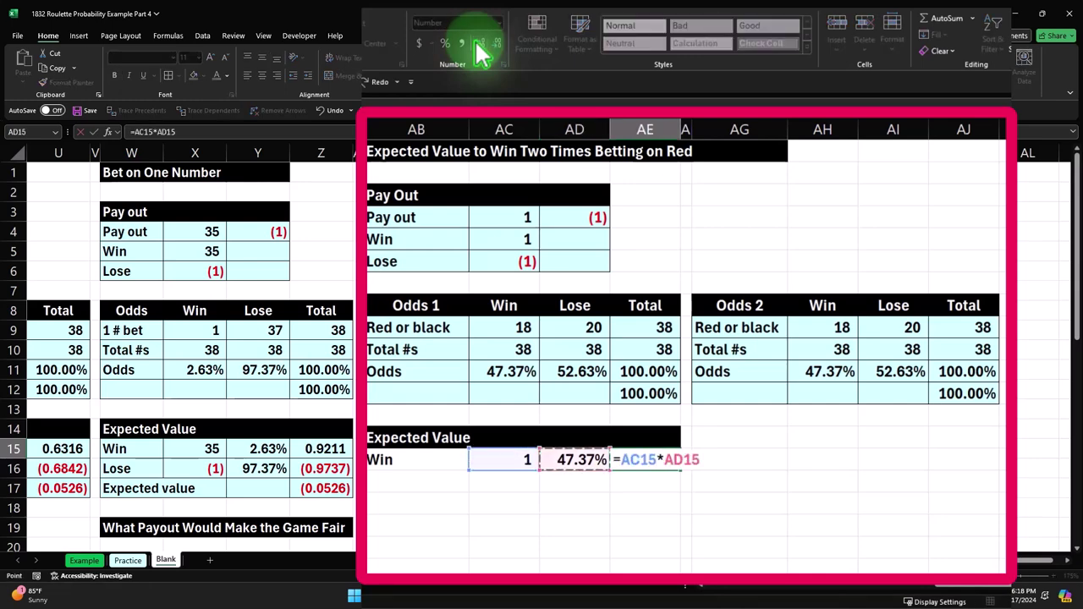
pyautogui.hotkey('ctrl', 'Return')
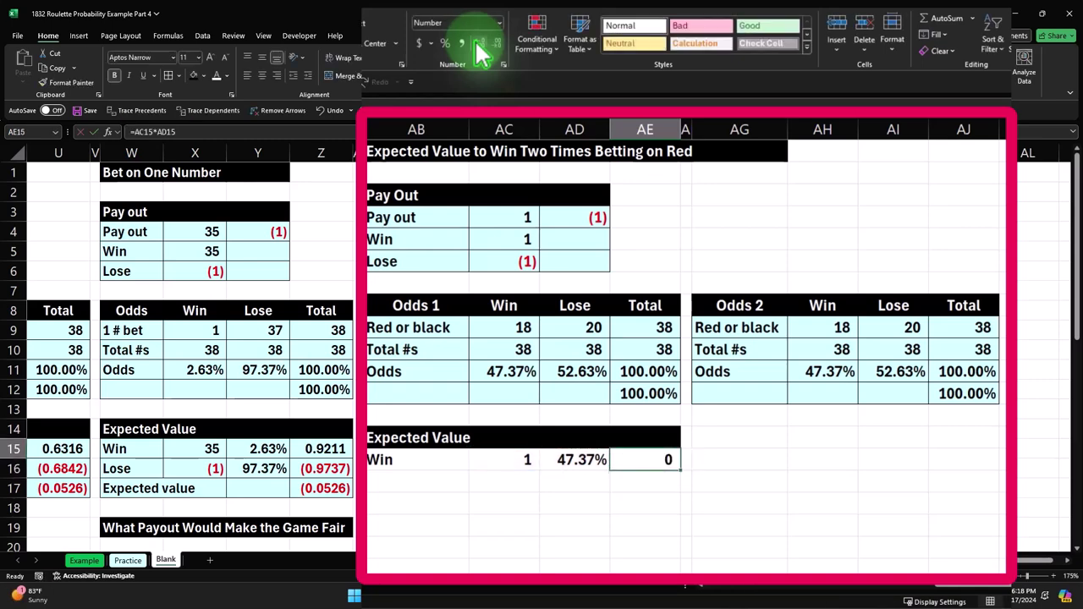
pyautogui.click(479, 44)
pyautogui.click(479, 44)
pyautogui.click(479, 44)
# Enter the row label Lose in AB16 and link AC16 to the lose amount in the Pay Out table.
pyautogui.press('Down')
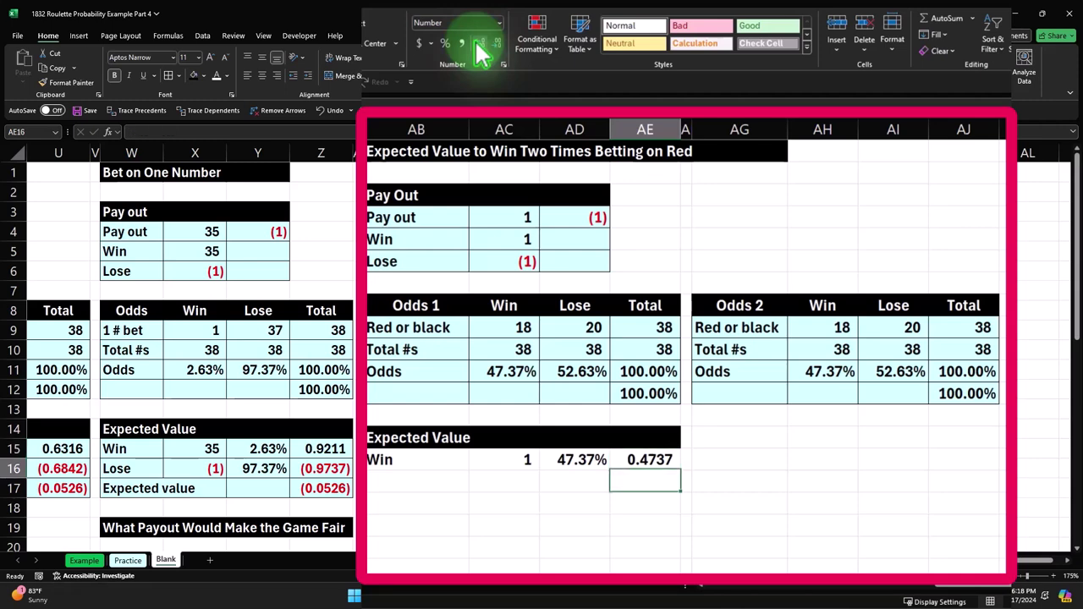
pyautogui.press('Left')
pyautogui.press('Left')
pyautogui.press('Left')
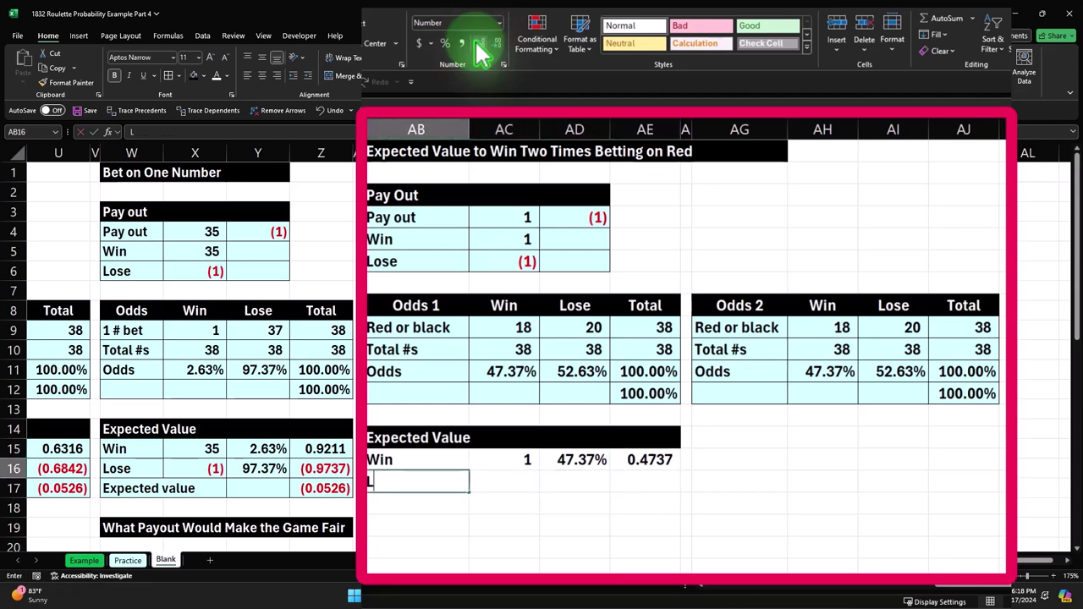
pyautogui.write('Lose')
pyautogui.press('Tab')
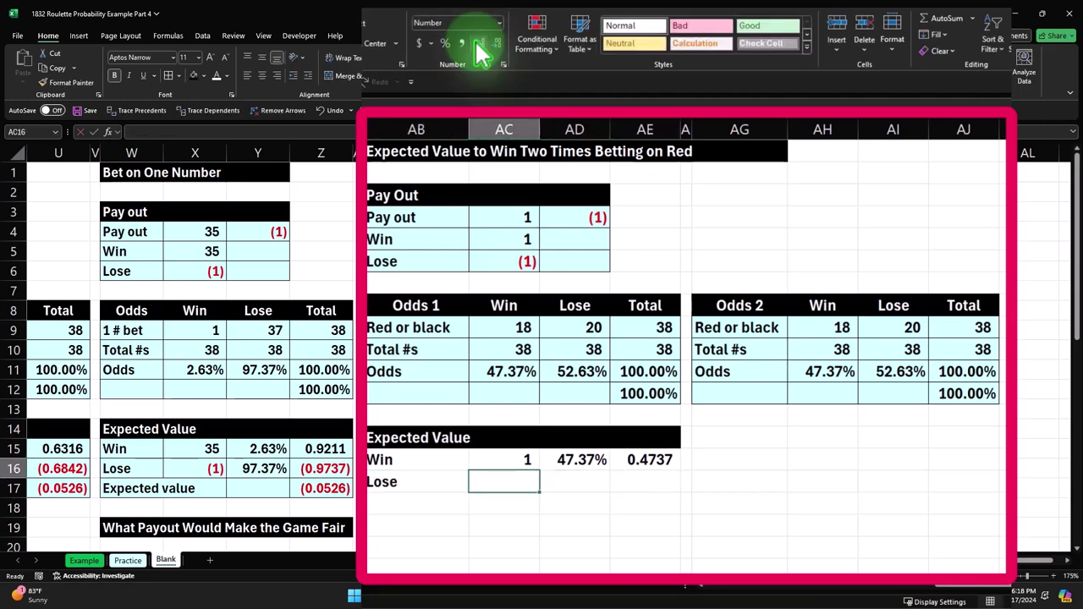
pyautogui.write('=')
pyautogui.press('Up')
pyautogui.press('Up')
pyautogui.press('Up')
pyautogui.press('Up')
pyautogui.press('Up')
pyautogui.press('Up')
pyautogui.press('Up')
pyautogui.press('Up')
pyautogui.press('Up')
pyautogui.press('Up')
pyautogui.press('Return')
# Link AD16 to the Odds 1 lose odds with =AD11 and format it as a percentage with two decimals.
pyautogui.press('Up')
pyautogui.press('Right')
pyautogui.press('Right')
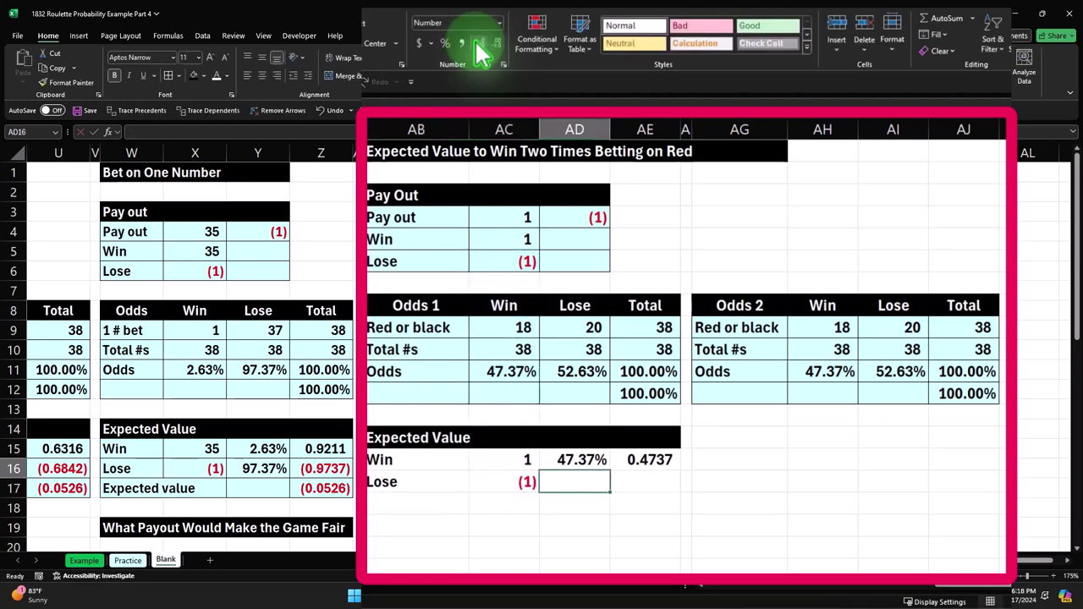
pyautogui.write('=')
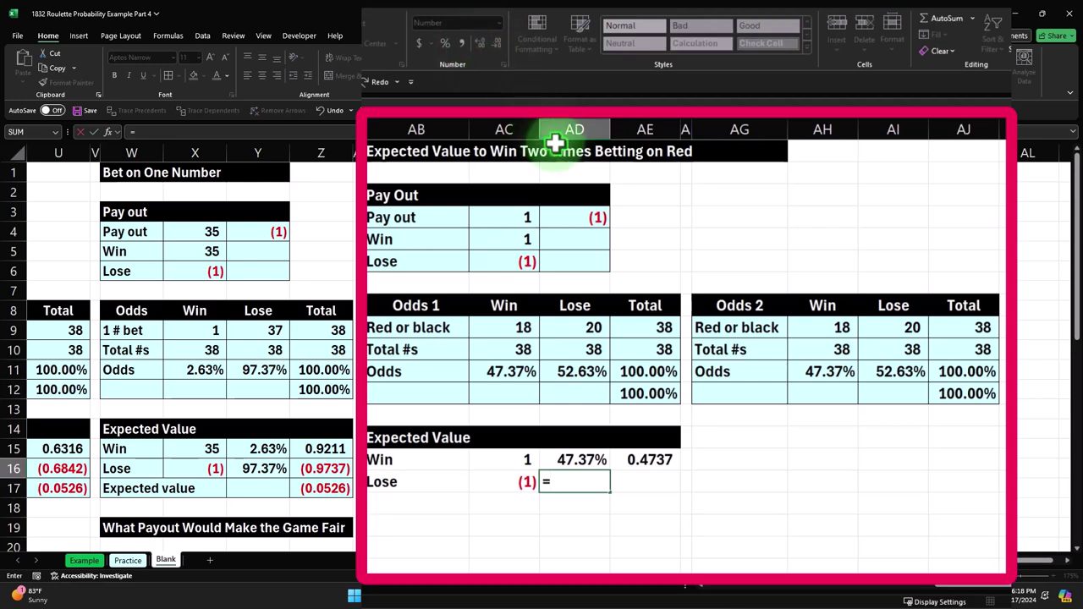
pyautogui.click(582, 371)
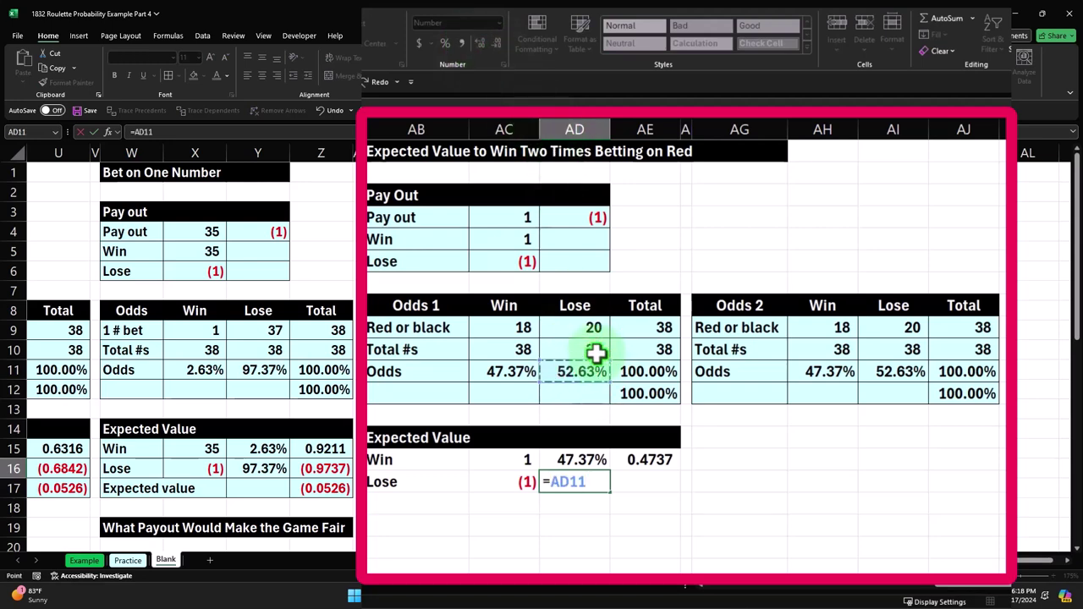
pyautogui.hotkey('ctrl', 'Return')
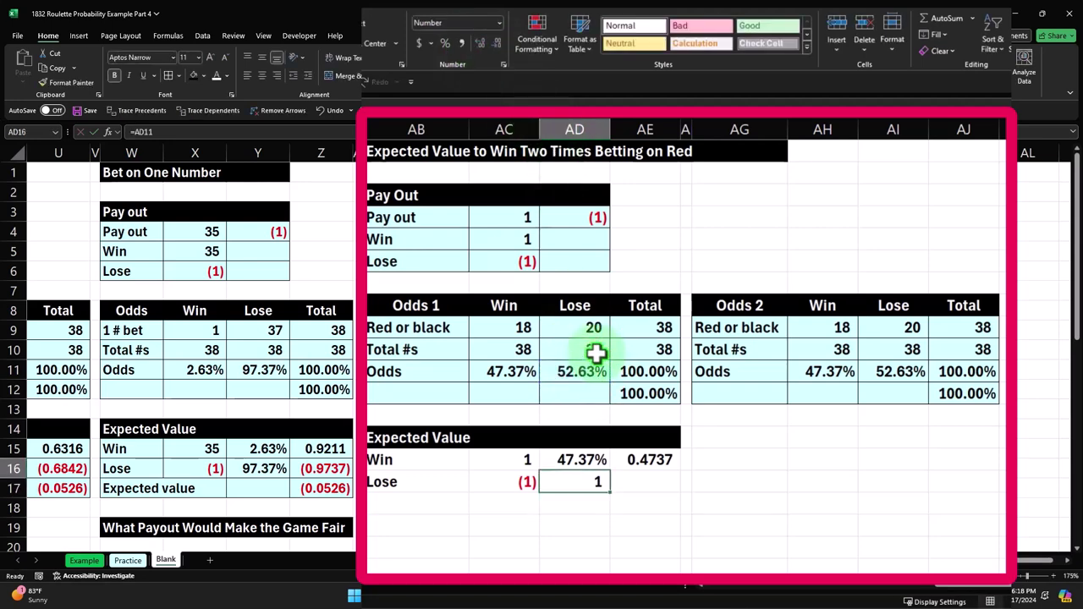
pyautogui.click(443, 42)
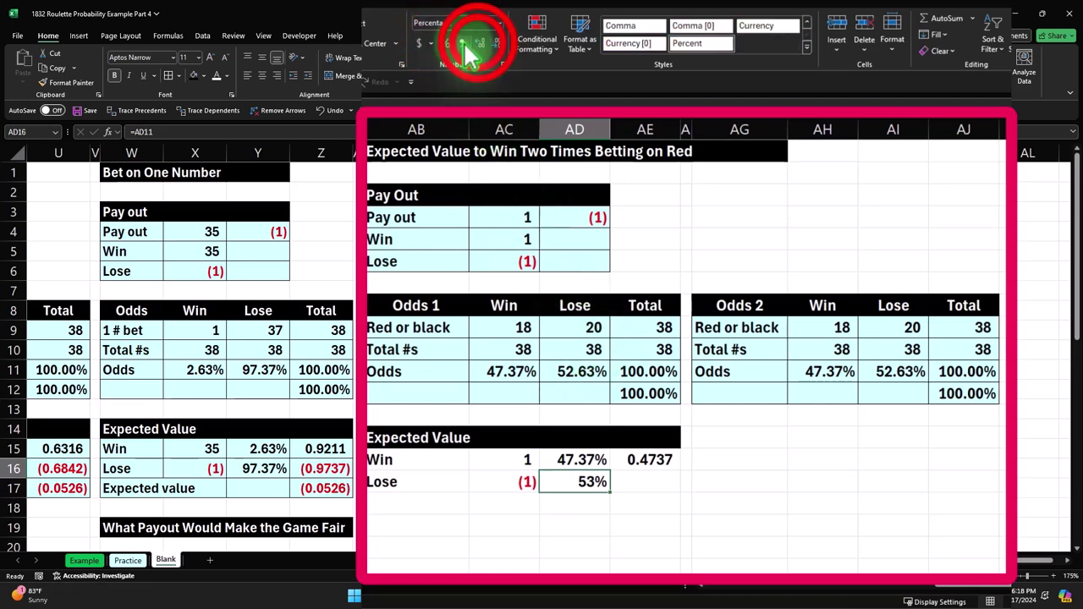
# Calculate the weighted lose value in AE16 with =AC16*AD16 and show it with four decimals.
pyautogui.press('Right')
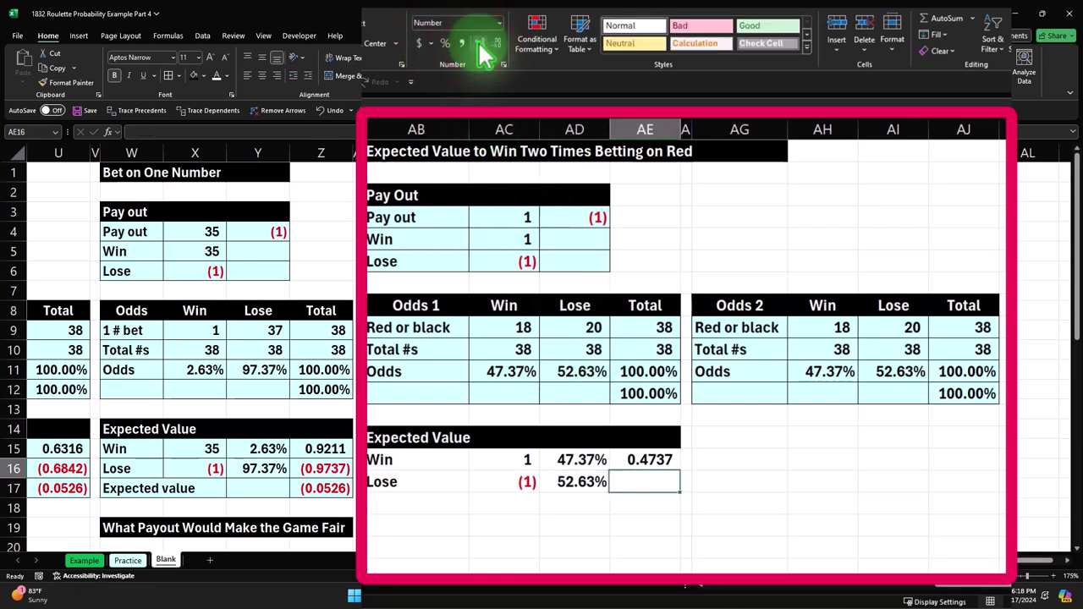
pyautogui.press('Left')
pyautogui.press('Left')
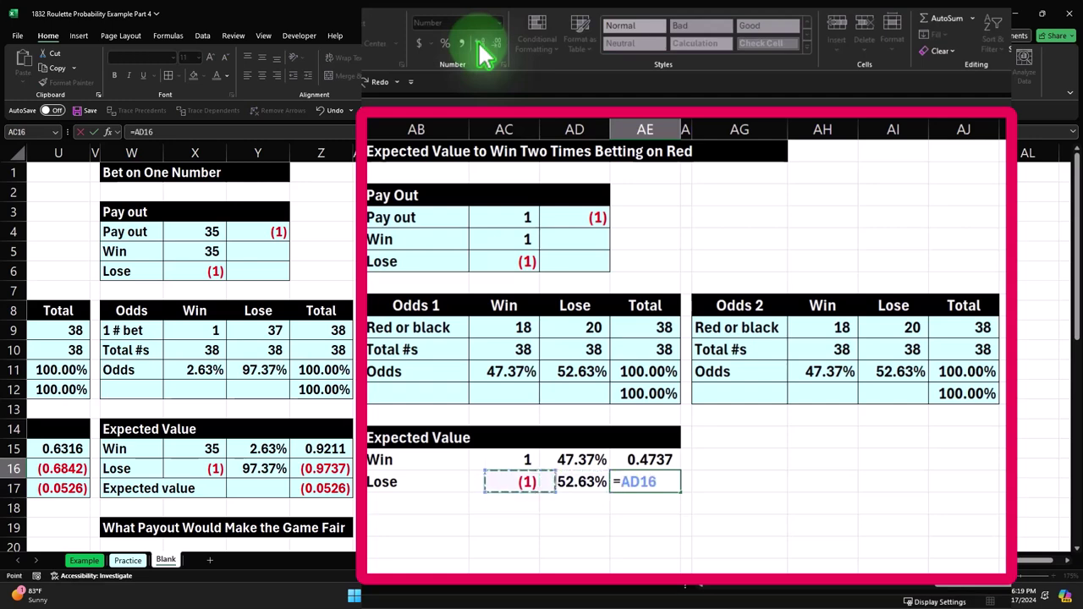
pyautogui.write('*')
pyautogui.press('Left')
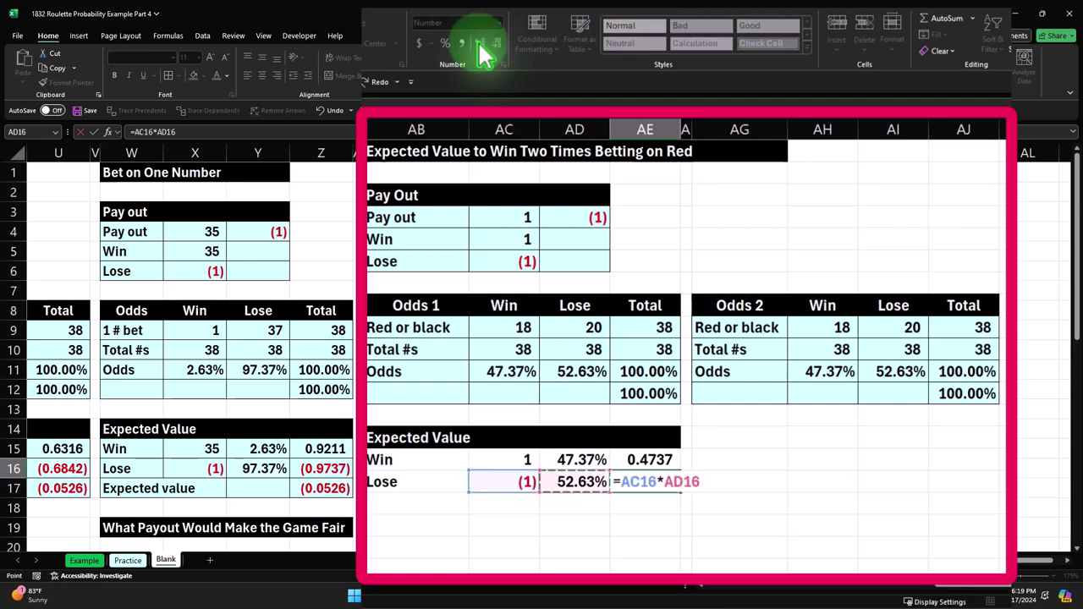
pyautogui.hotkey('ctrl', 'Return')
pyautogui.click(480, 47)
pyautogui.click(480, 46)
pyautogui.click(480, 46)
pyautogui.click(480, 46)
pyautogui.click(480, 46)
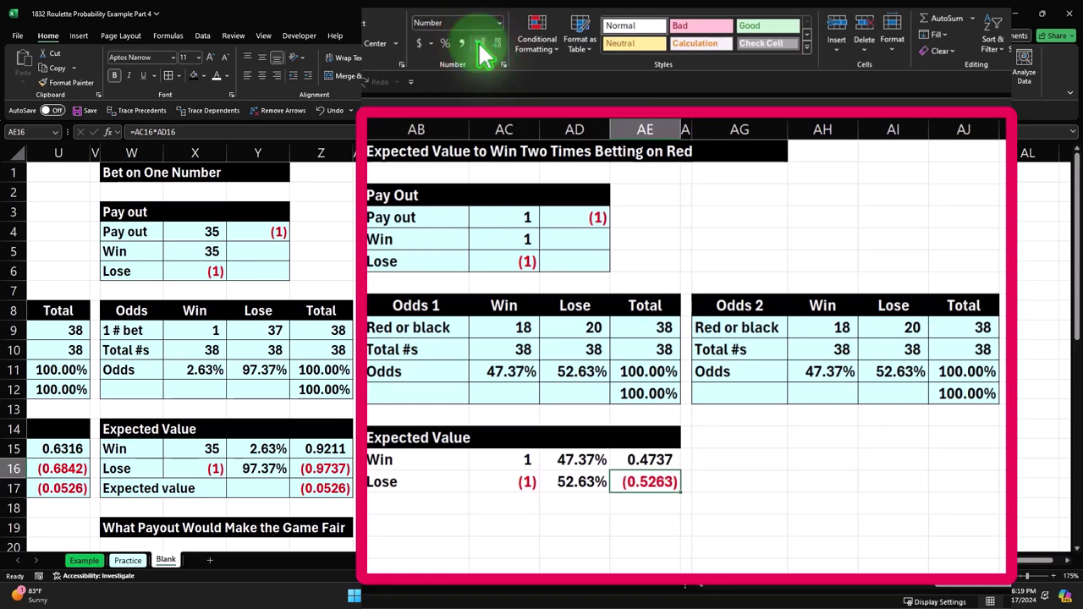
# Select cell AB17, directly below the Lose label in the Expected Value table.
pyautogui.press('Down')
pyautogui.press('Left')
pyautogui.press('Left')
pyautogui.press('Left')
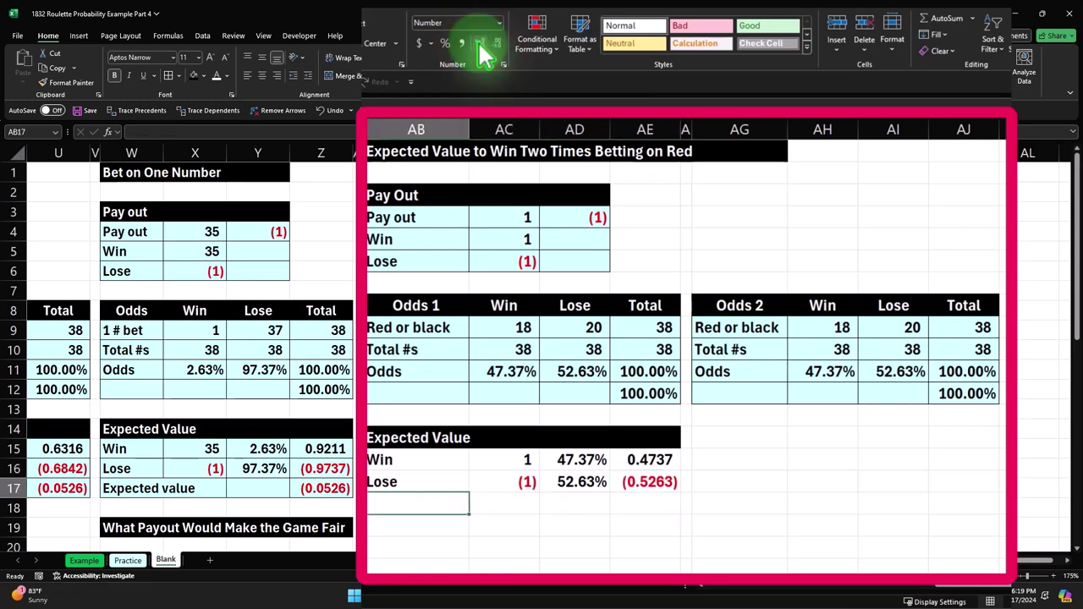
# Label the row below Lose in the Expected Value table "Expected value" in cell AB17.
pyautogui.write('Expected va')
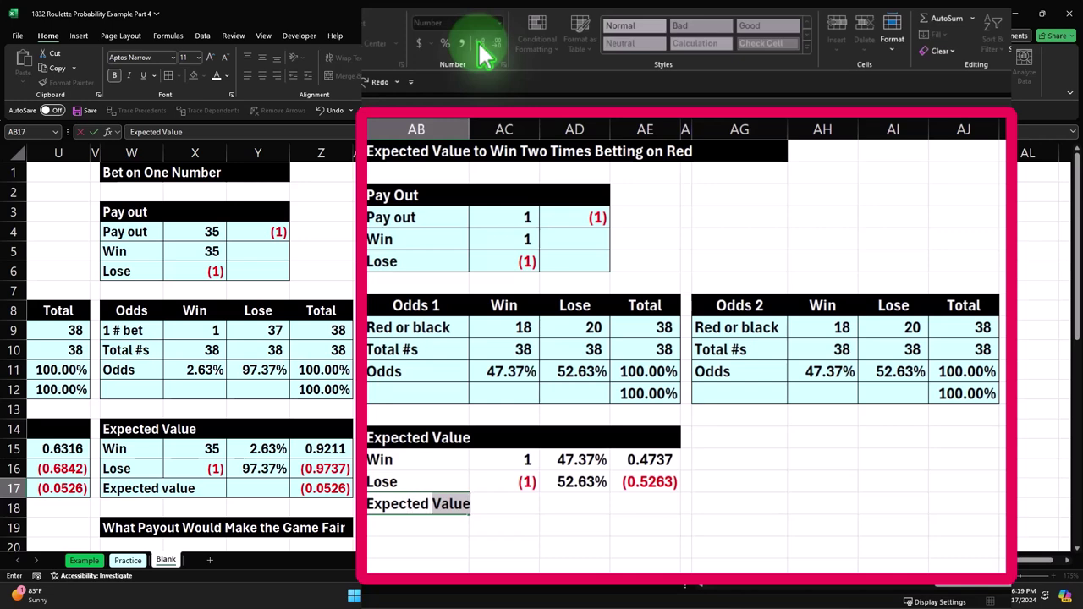
pyautogui.write('lue')
pyautogui.press('Right')
pyautogui.press('Right')
pyautogui.press('Right')
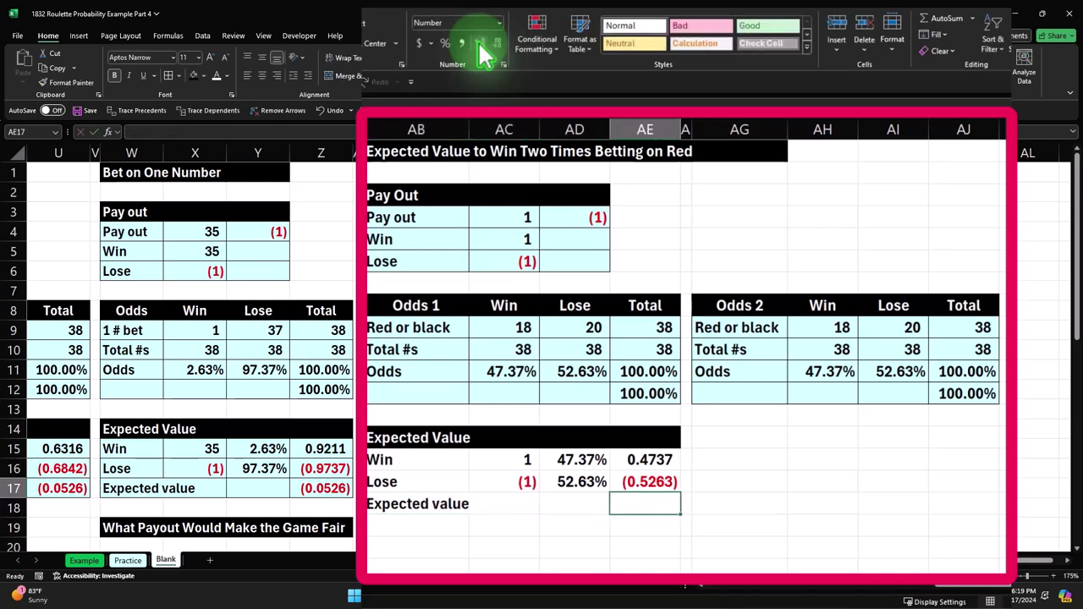
# Sum AE15:AE16 in cell AE17 and show the result with four decimal places.
pyautogui.write('=sum(')
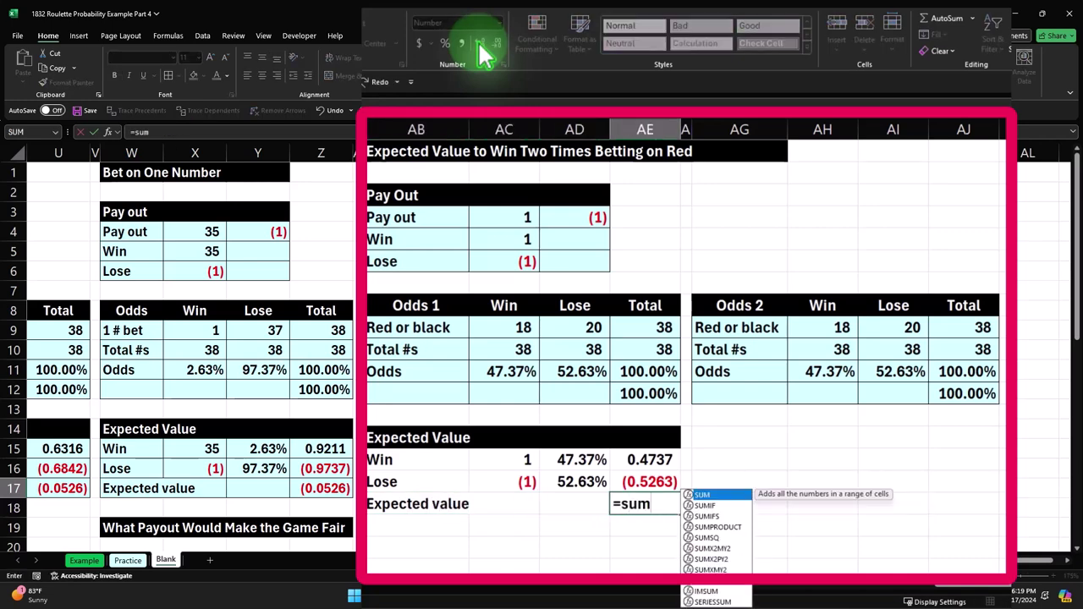
pyautogui.press('Up')
pyautogui.hotkey('shift', 'Up')
pyautogui.press('Return')
pyautogui.press('Up')
pyautogui.click(468, 78)
pyautogui.click(468, 78)
pyautogui.click(468, 78)
pyautogui.click(468, 78)
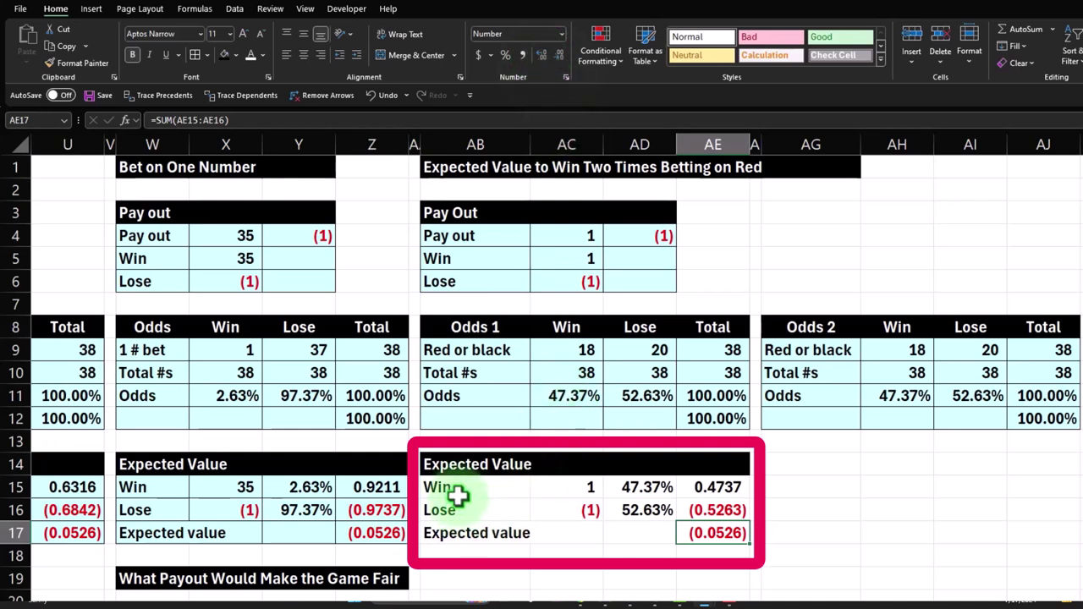
# Apply the recent light blue fill and cell borders to AB15:AE17.
pyautogui.moveTo(468, 486); pyautogui.dragTo(683, 530)
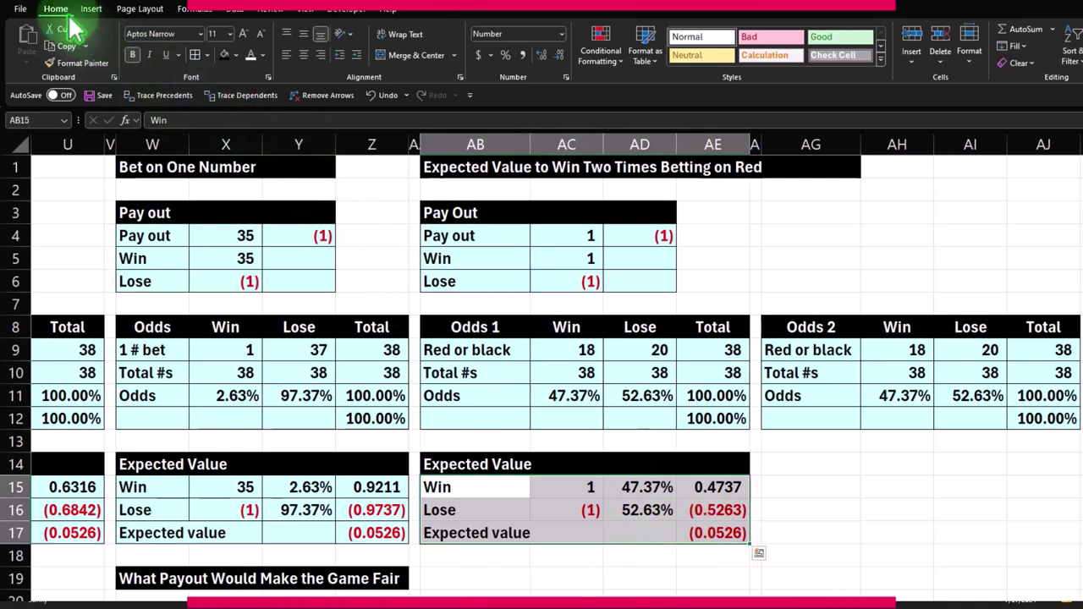
pyautogui.click(234, 54)
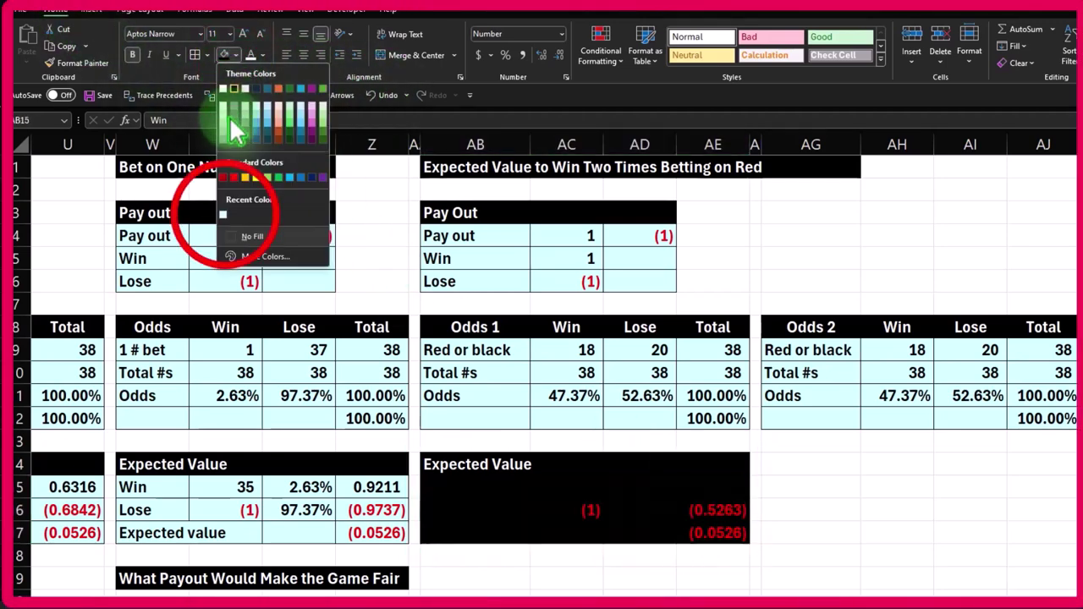
pyautogui.click(223, 214)
pyautogui.click(194, 55)
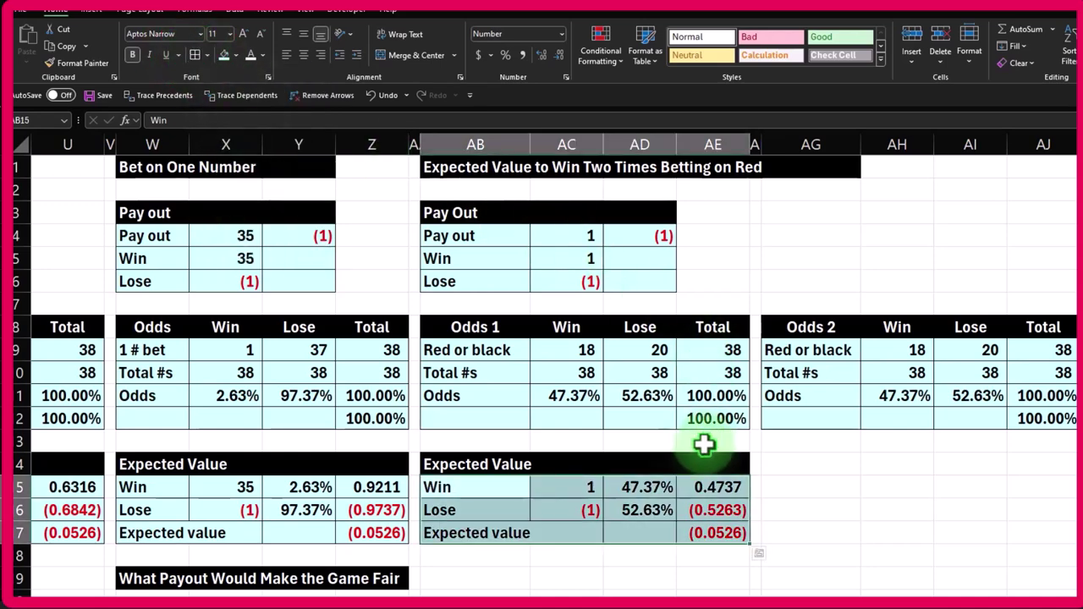
# Enter the label "Spins" in AB19 and the value 2 in AE19.
pyautogui.click(494, 580)
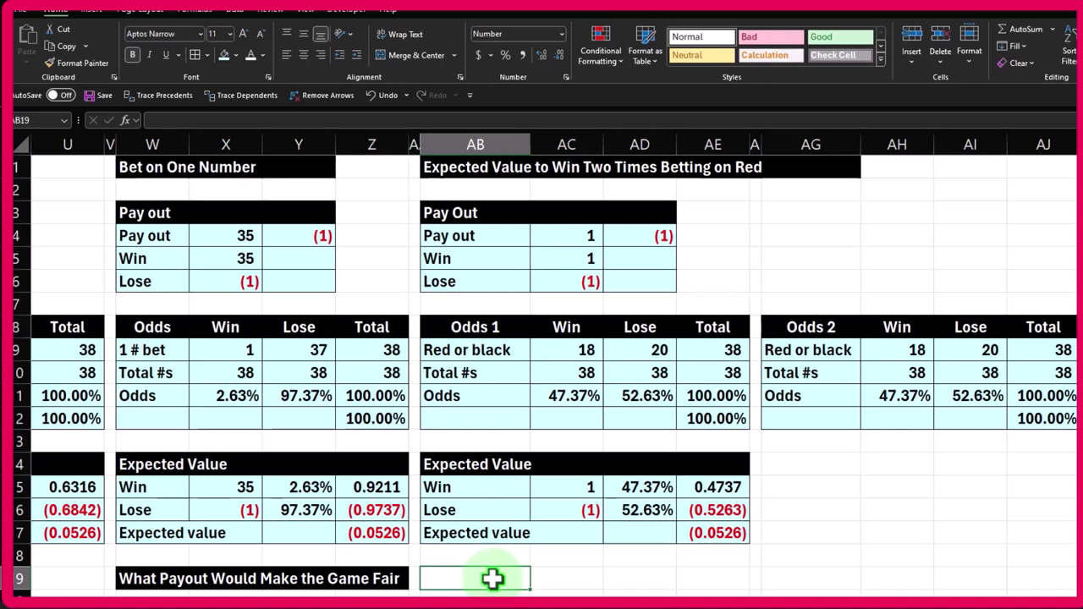
pyautogui.write('Spins')
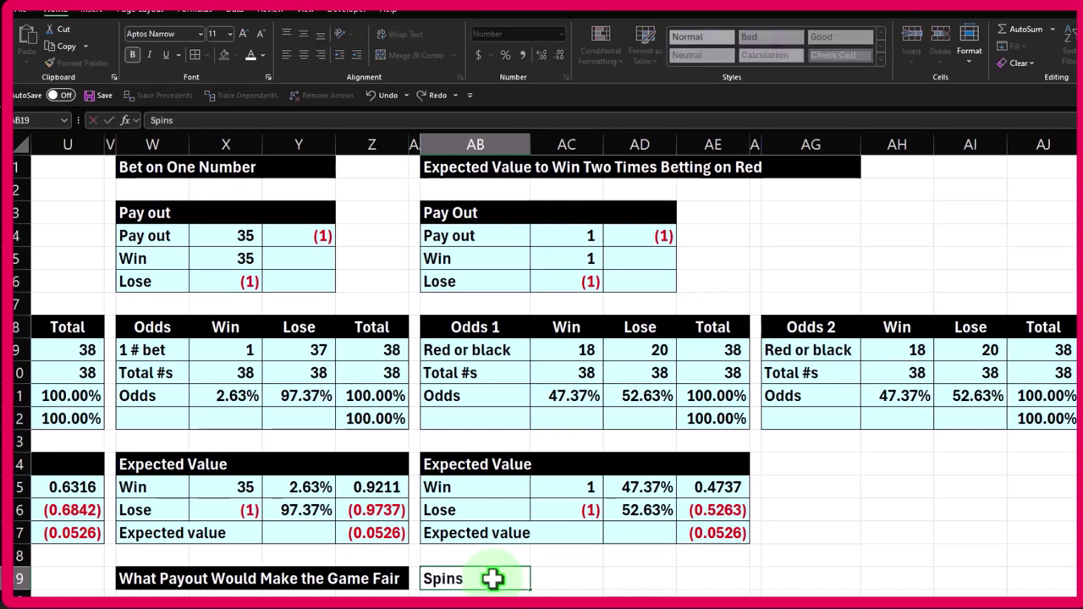
pyautogui.press('Tab')
pyautogui.press('Tab')
pyautogui.press('Tab')
pyautogui.write('2')
pyautogui.press('Return')
pyautogui.press('Return')
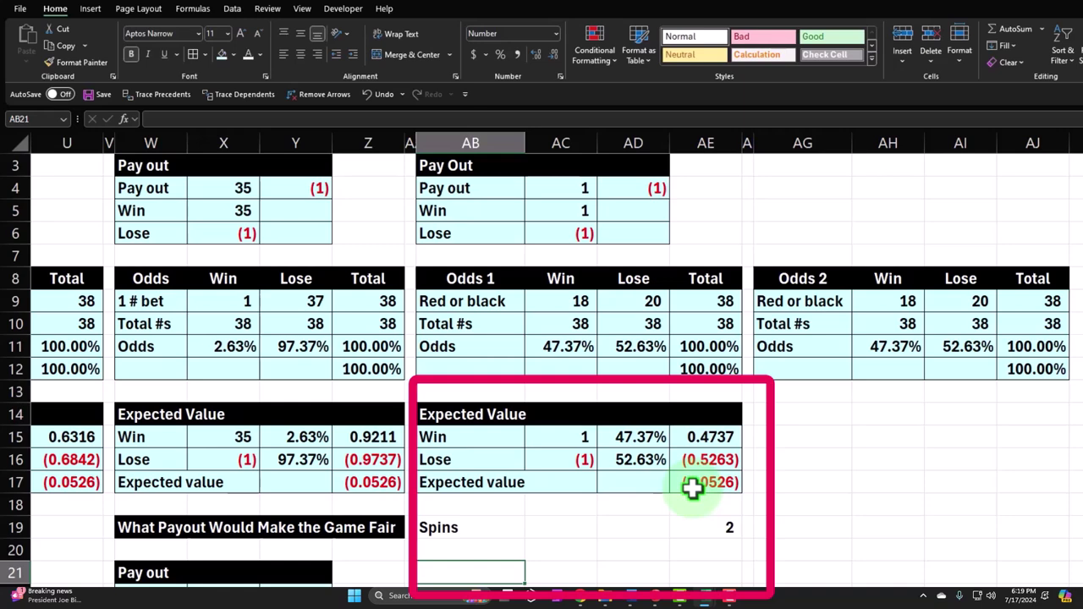
# Enter the label "Expected value after 2 spins" in cell AB21.
pyautogui.write('Ex')
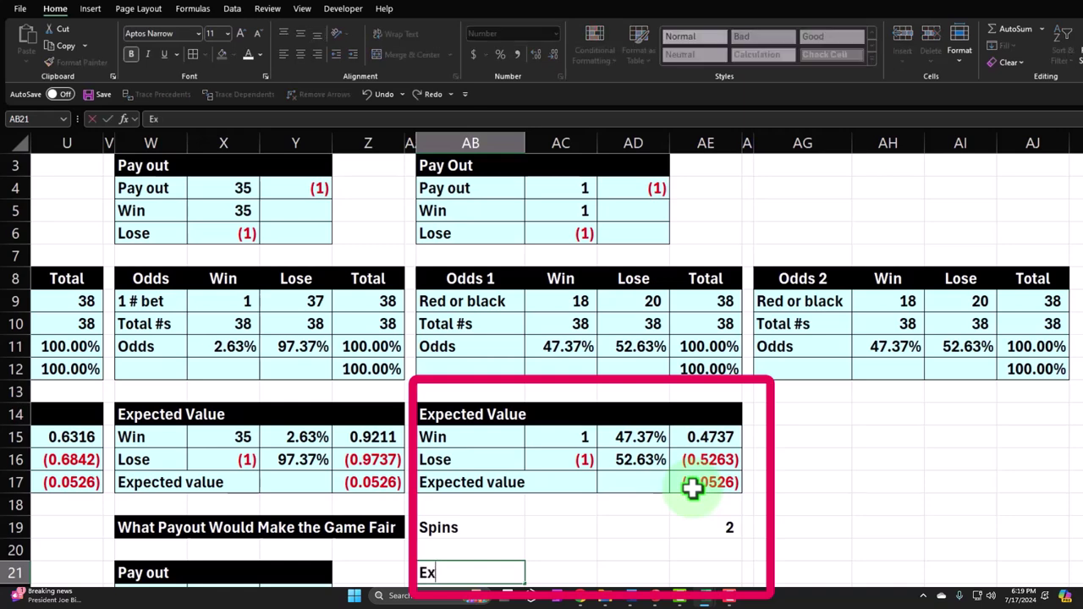
pyautogui.write('pected value aa')
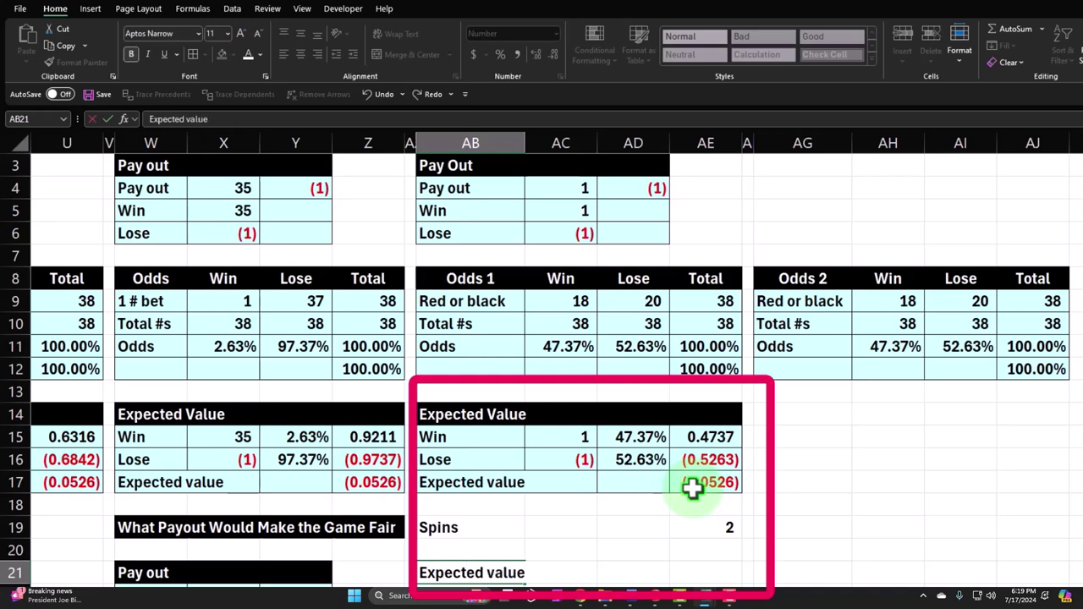
pyautogui.press('BackSpace')
pyautogui.write('fter 2 spins')
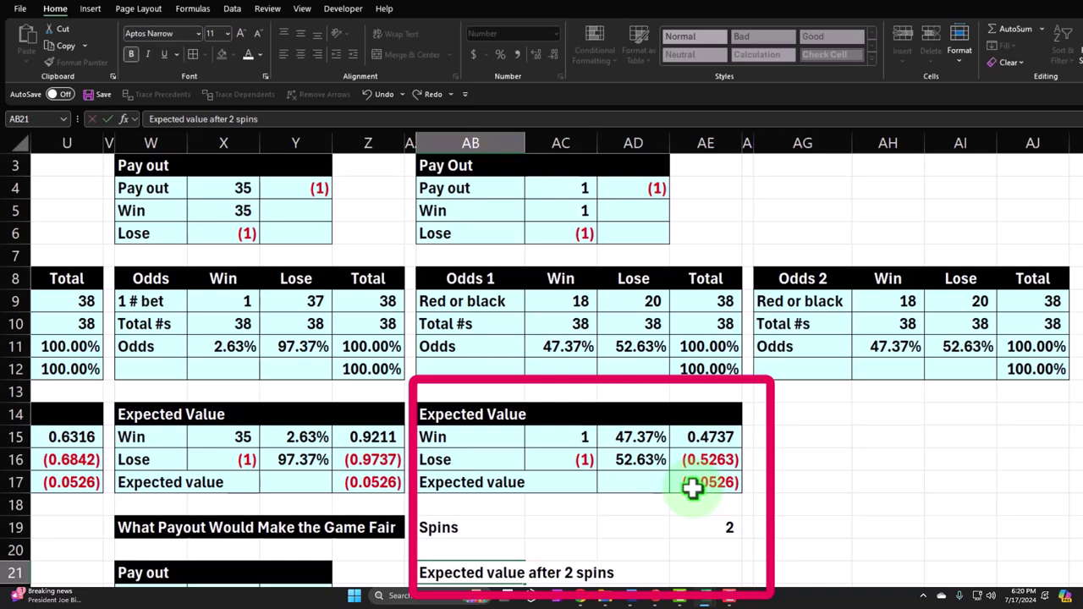
pyautogui.press('Right')
pyautogui.press('Right')
pyautogui.press('Right')
# Calculate the two-spin expected value in AE21 with the formula =AE17*AE19.
pyautogui.write('=')
pyautogui.press('Up')
pyautogui.press('Up')
pyautogui.press('Up')
pyautogui.press('Up')
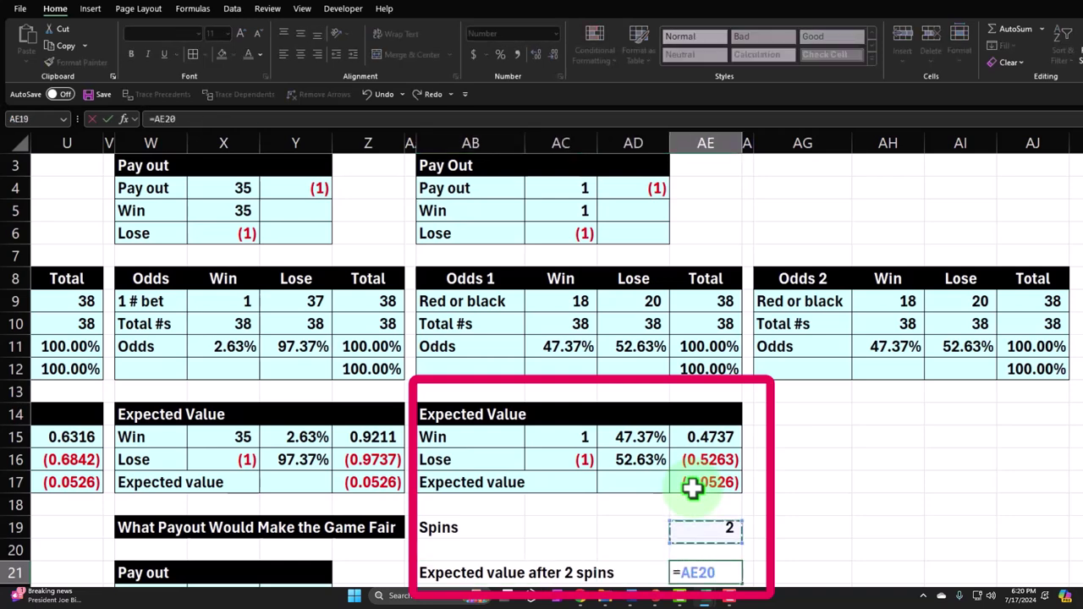
pyautogui.write('*')
pyautogui.press('Up')
pyautogui.press('Up')
pyautogui.press('Return')
# Format cell AE21 to show four decimal places.
pyautogui.press('Up')
pyautogui.press('Right')
pyautogui.press('Right')
pyautogui.press('Right')
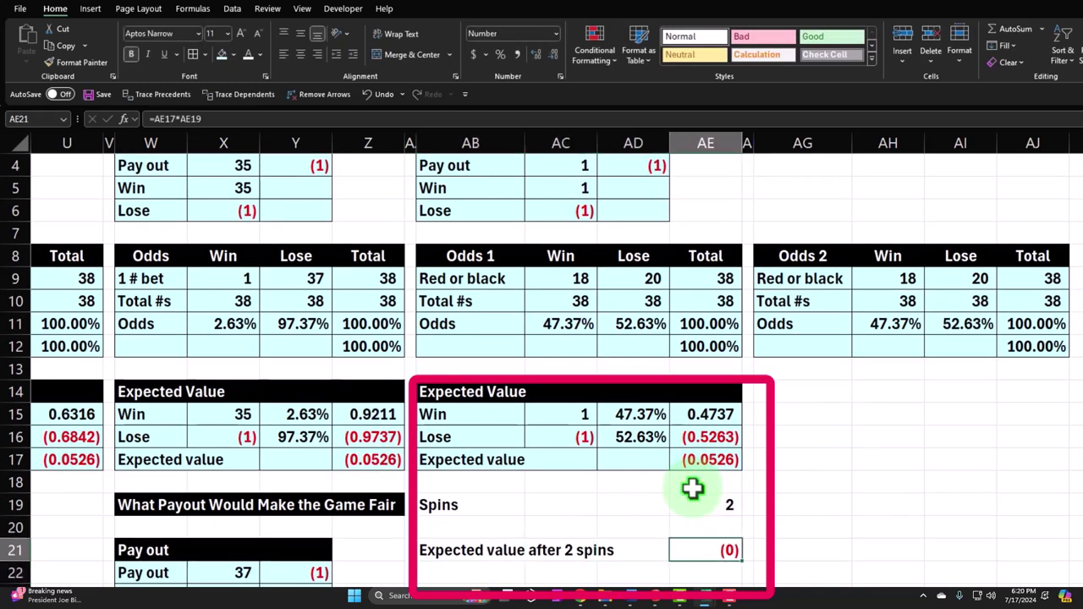
pyautogui.click(536, 54)
pyautogui.click(536, 54)
pyautogui.click(536, 54)
pyautogui.click(533, 56)
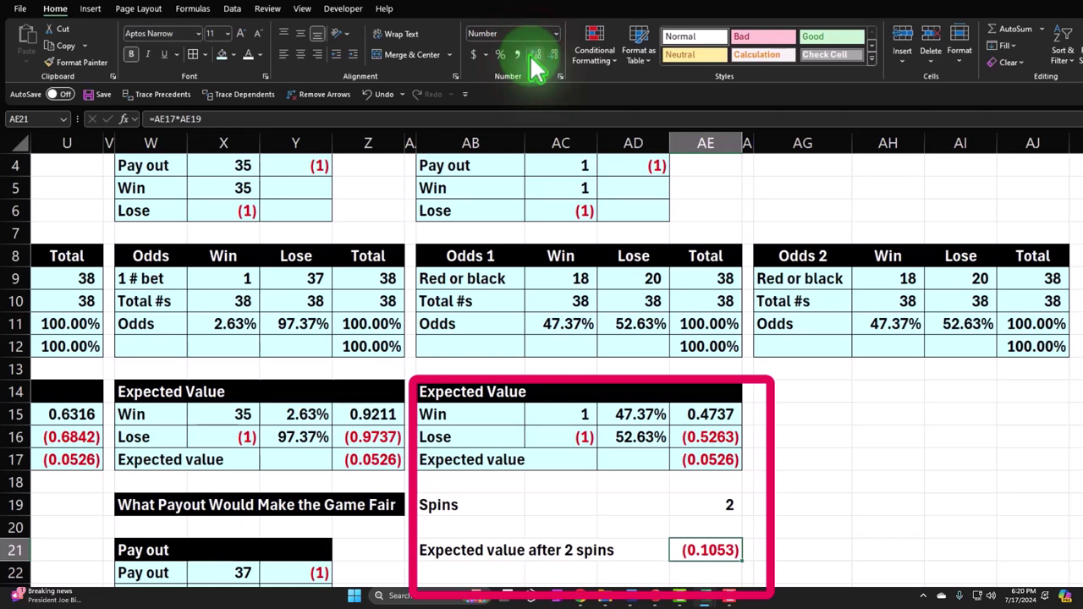
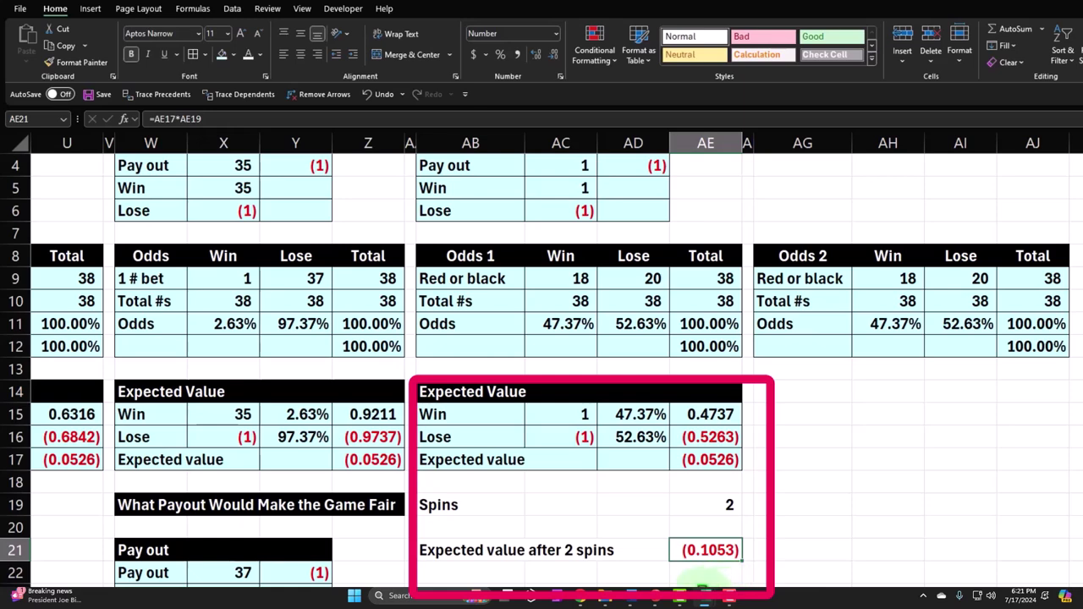
# Apply the light blue fill and borders to AB21:AE21 and to the Spins row AB19:AE19.
pyautogui.moveTo(489, 550); pyautogui.dragTo(682, 544)
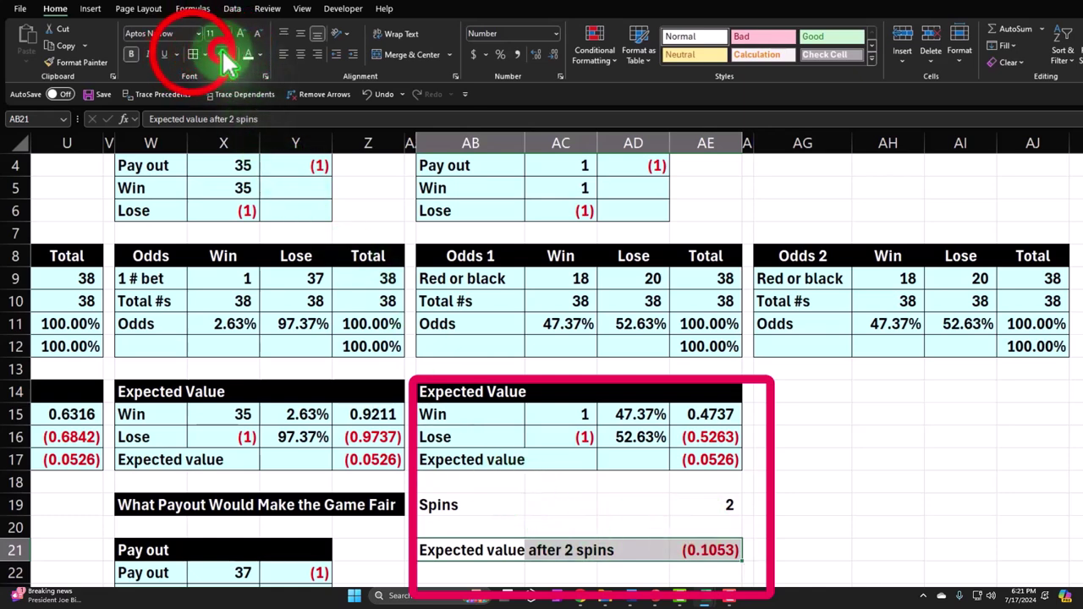
pyautogui.moveTo(458, 505); pyautogui.dragTo(706, 503)
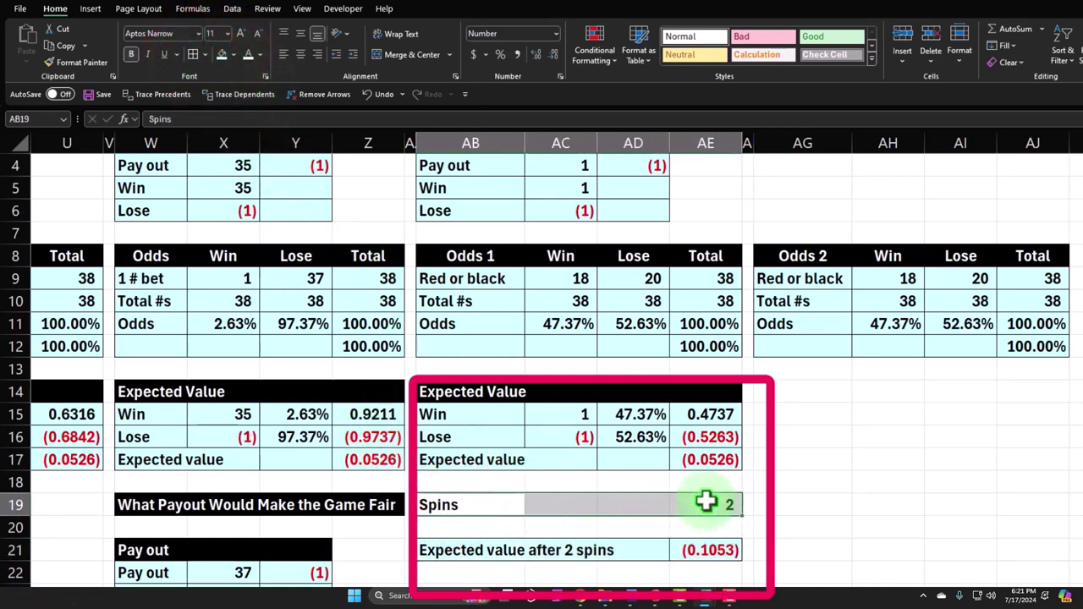
pyautogui.click(191, 56)
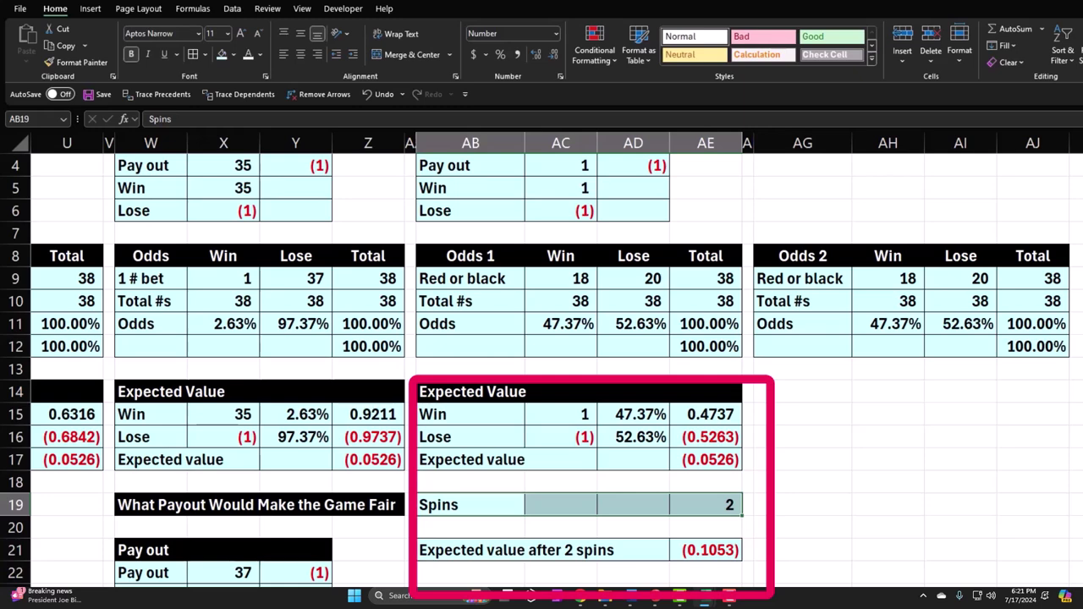
# Copy the formatting of the Expected Value table AB14:AE17 onto the block starting at AG14.
pyautogui.click(889, 437)
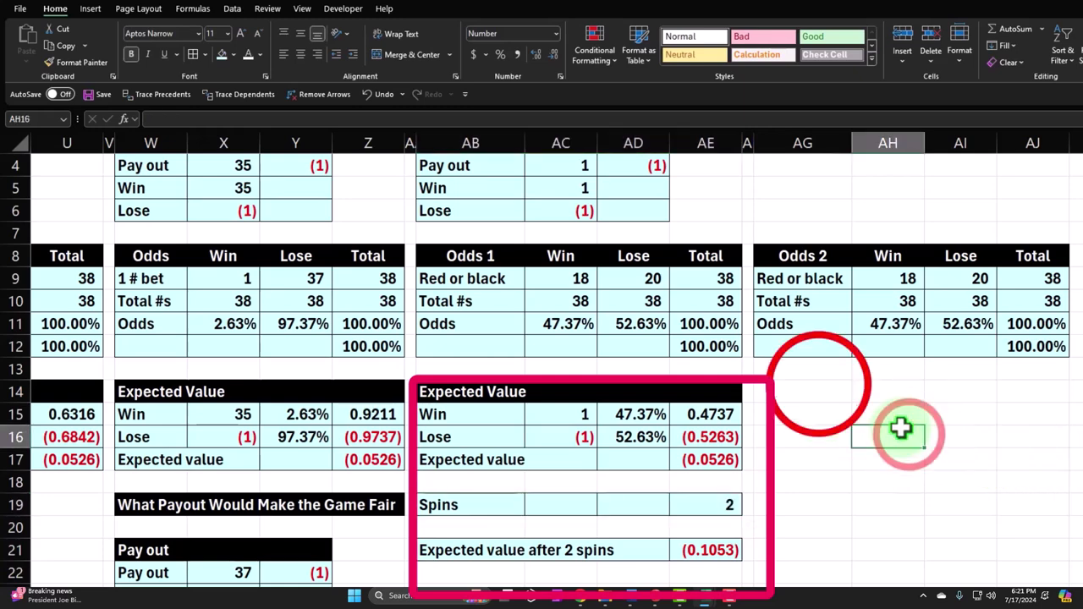
pyautogui.click(827, 392)
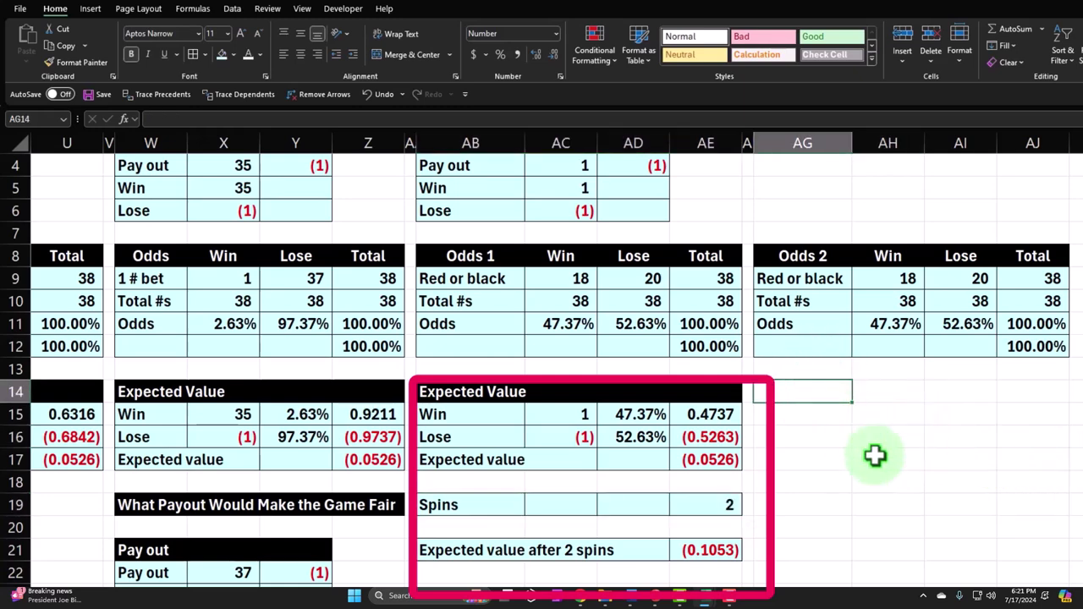
pyautogui.moveTo(483, 392); pyautogui.dragTo(685, 479)
pyautogui.click(69, 64)
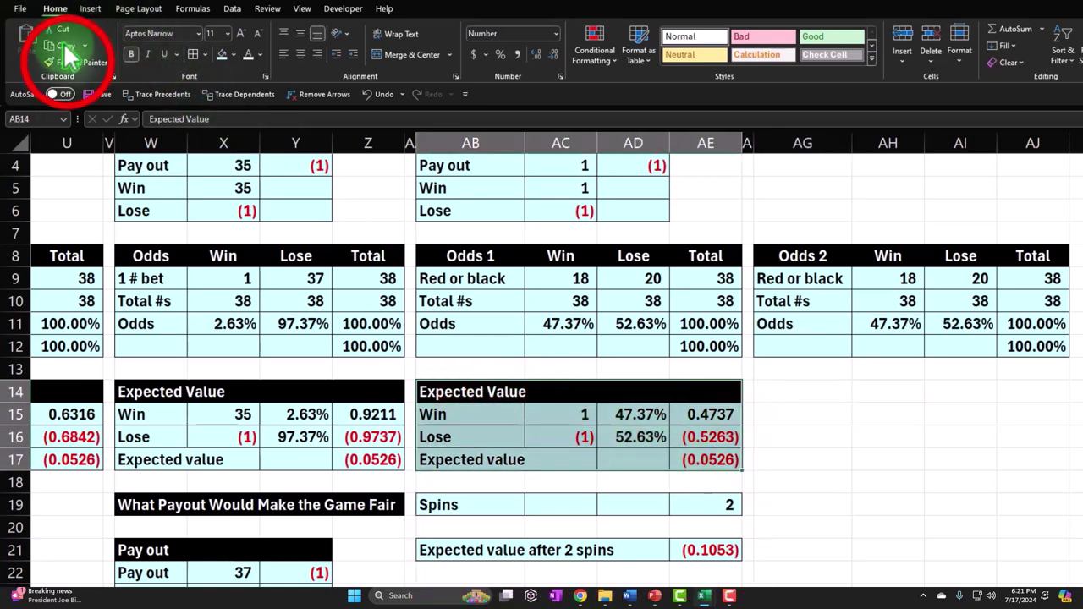
pyautogui.click(798, 391)
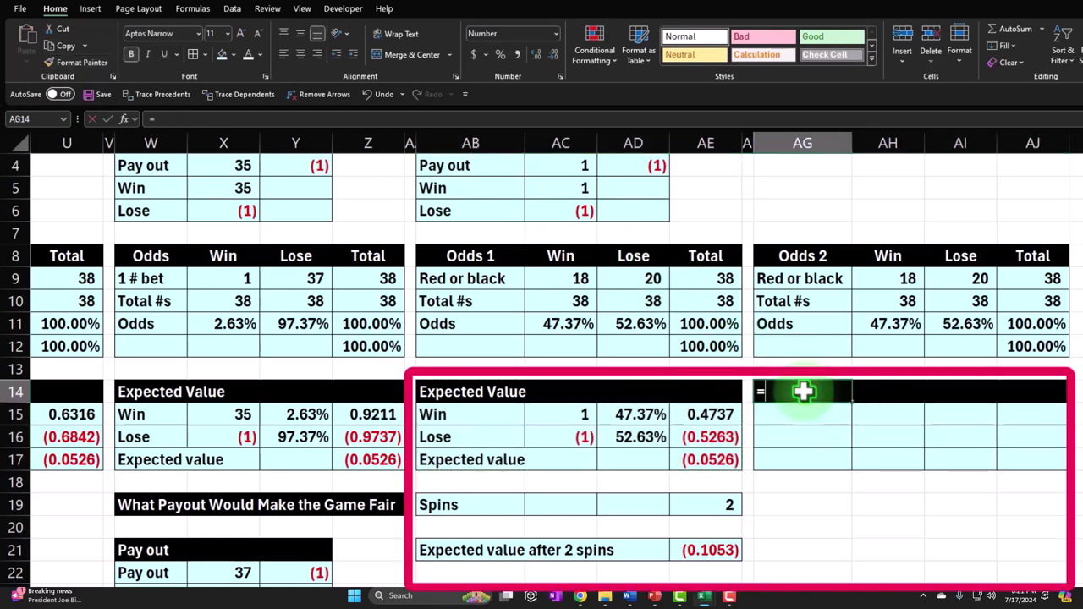
# Link the heading in AG14 to AB14 and the Win label in AG15 to AB15.
pyautogui.write('=')
pyautogui.press('Left')
pyautogui.press('Left')
pyautogui.press('Left')
pyautogui.press('Left')
pyautogui.press('Left')
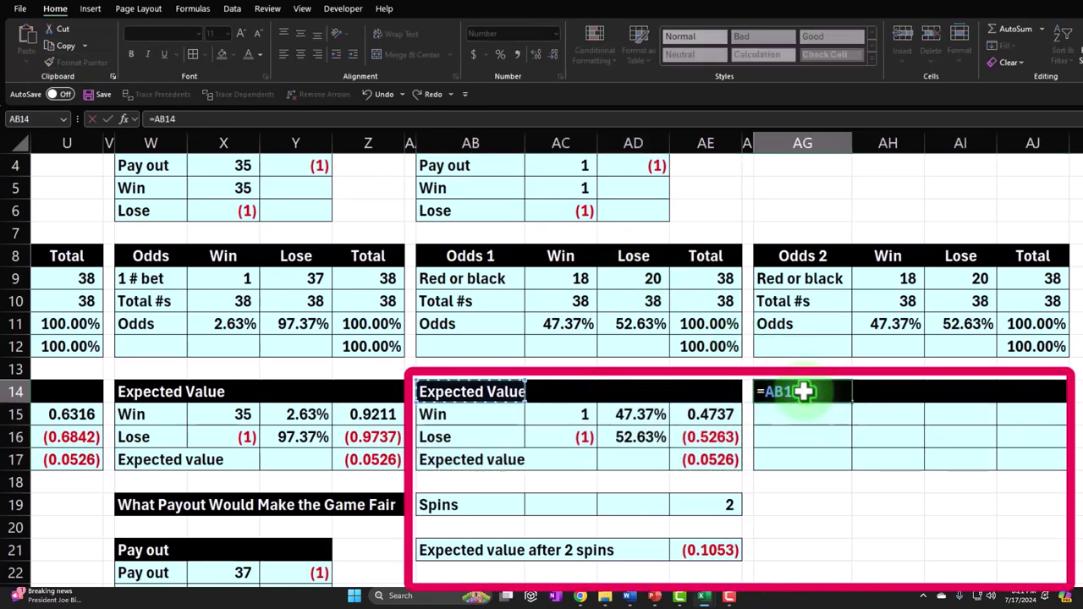
pyautogui.press('Return')
pyautogui.write('=')
pyautogui.press('Left')
pyautogui.press('Left')
pyautogui.press('Left')
pyautogui.press('Left')
pyautogui.press('Left')
pyautogui.press('Return')
# Link the Lose label in AG16 to AB16 and the Expected value label in AG17 to AB17.
pyautogui.write('+')
pyautogui.press('Left')
pyautogui.press('Left')
pyautogui.press('Left')
pyautogui.press('Left')
pyautogui.press('Left')
pyautogui.press('Return')
pyautogui.write('+')
pyautogui.press('Left')
pyautogui.press('Left')
pyautogui.press('Left')
pyautogui.press('Left')
pyautogui.press('Left')
pyautogui.press('Return')
# Link the win and lose payouts in AH15 and AH16 to AC15 and AC16.
pyautogui.press('Right')
pyautogui.press('Up')
pyautogui.press('Up')
pyautogui.press('Up')
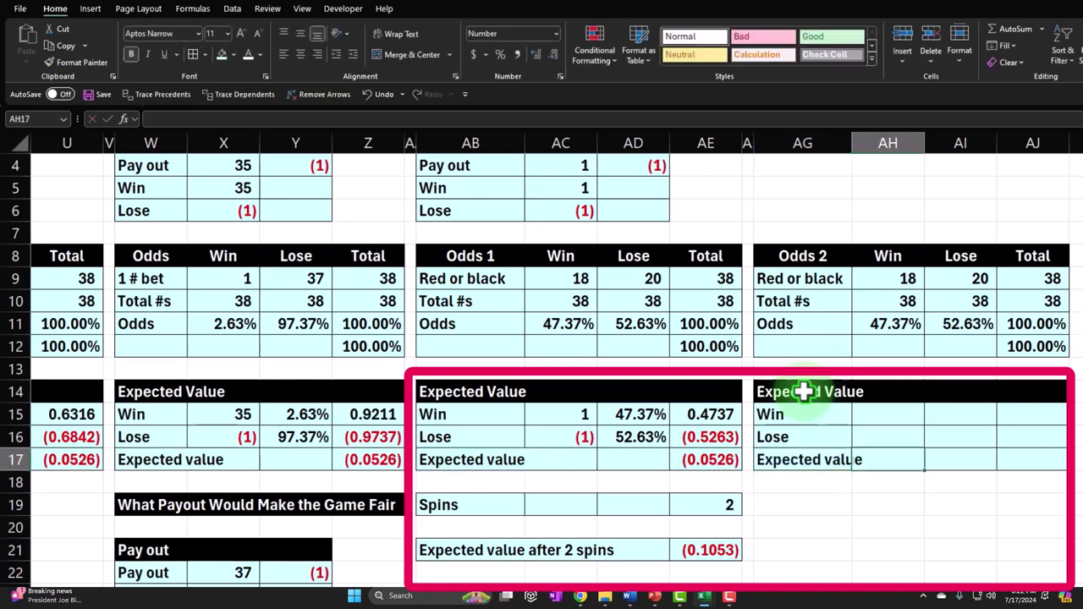
pyautogui.write('=')
pyautogui.press('Left')
pyautogui.press('Left')
pyautogui.press('Left')
pyautogui.press('Left')
pyautogui.press('Left')
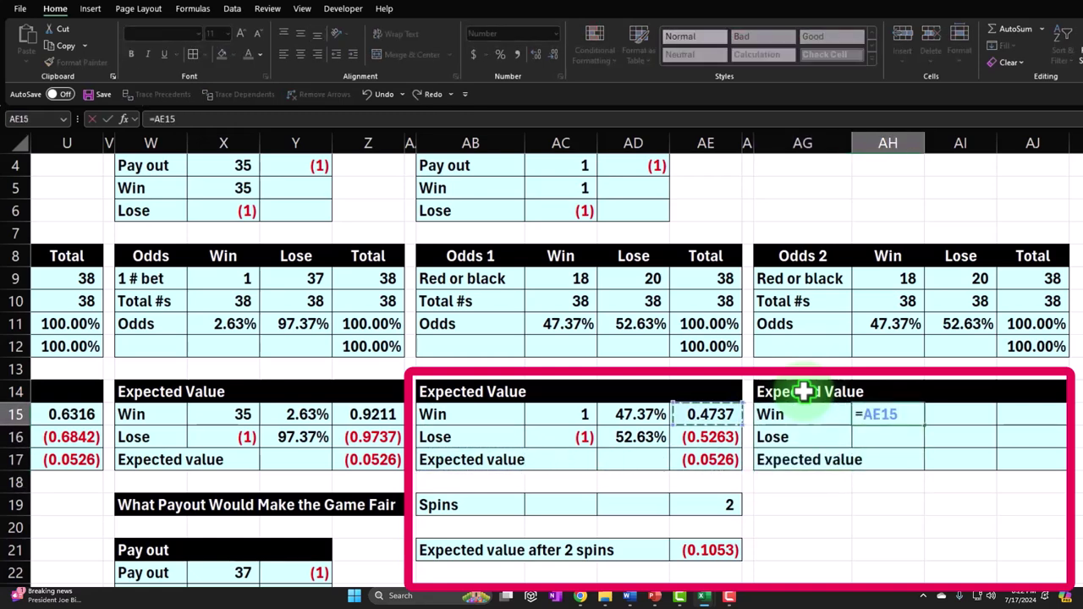
pyautogui.press('Return')
pyautogui.write('+')
pyautogui.press('Left')
pyautogui.press('Left')
pyautogui.press('Left')
pyautogui.press('Left')
pyautogui.press('Left')
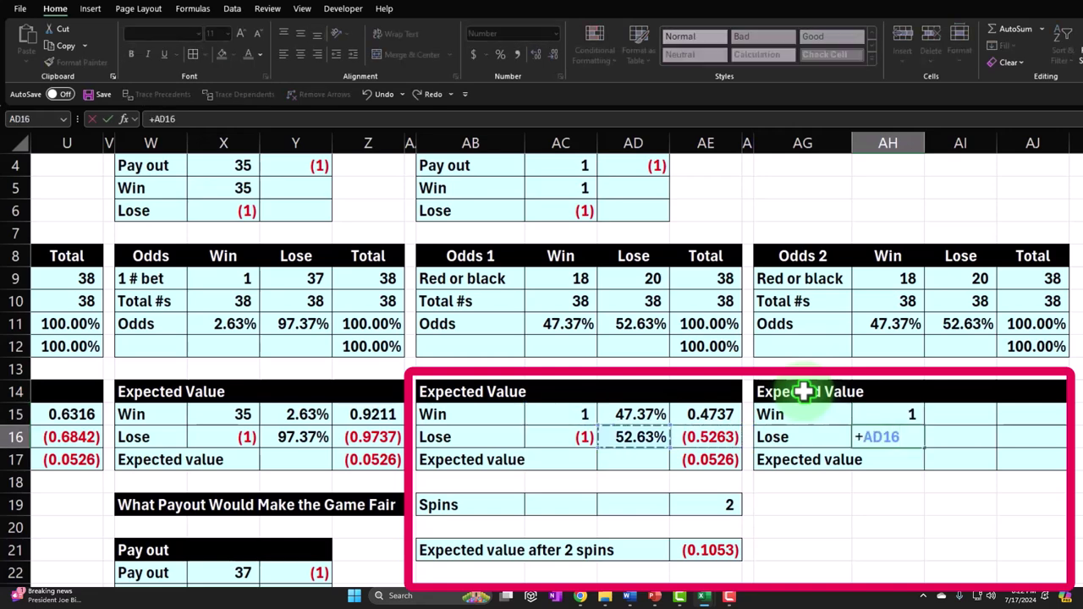
pyautogui.press('Return')
# Link the win and lose probabilities in AI15 and AI16 to AD15 and AD16.
pyautogui.press('Right')
pyautogui.press('Up')
pyautogui.press('Up')
pyautogui.write('+')
pyautogui.press('Left')
pyautogui.press('Left')
pyautogui.press('Left')
pyautogui.press('Left')
pyautogui.press('Left')
pyautogui.press('Left')
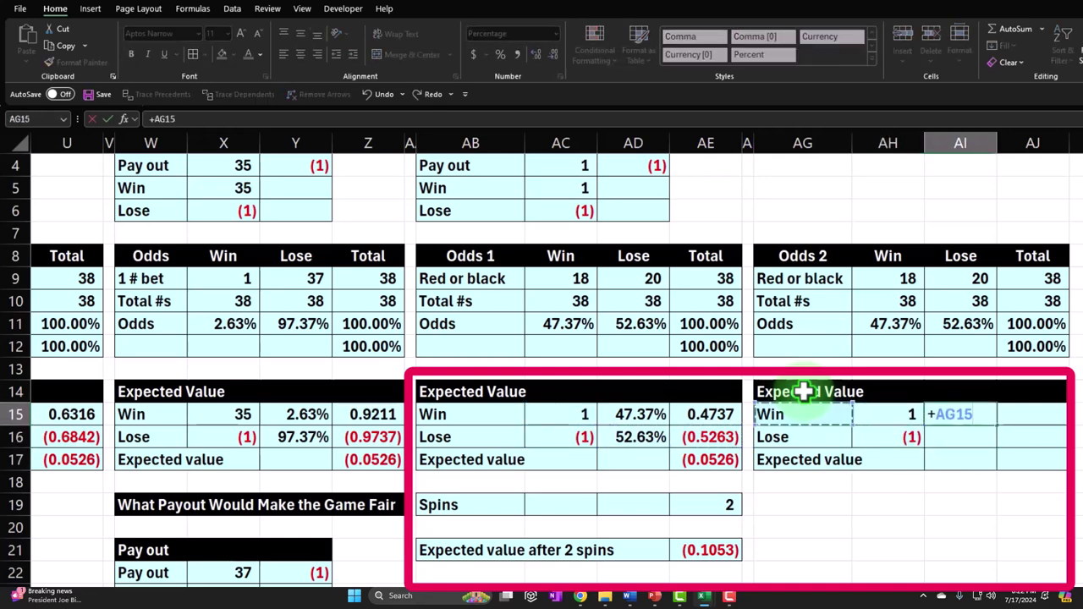
pyautogui.press('Right')
pyautogui.press('Return')
pyautogui.write('+')
pyautogui.press('Left')
pyautogui.press('Left')
pyautogui.press('Left')
pyautogui.press('Left')
pyautogui.press('Left')
pyautogui.press('Return')
# Calculate the Win row's product in AJ15 as AH15*AI15.
pyautogui.press('Right')
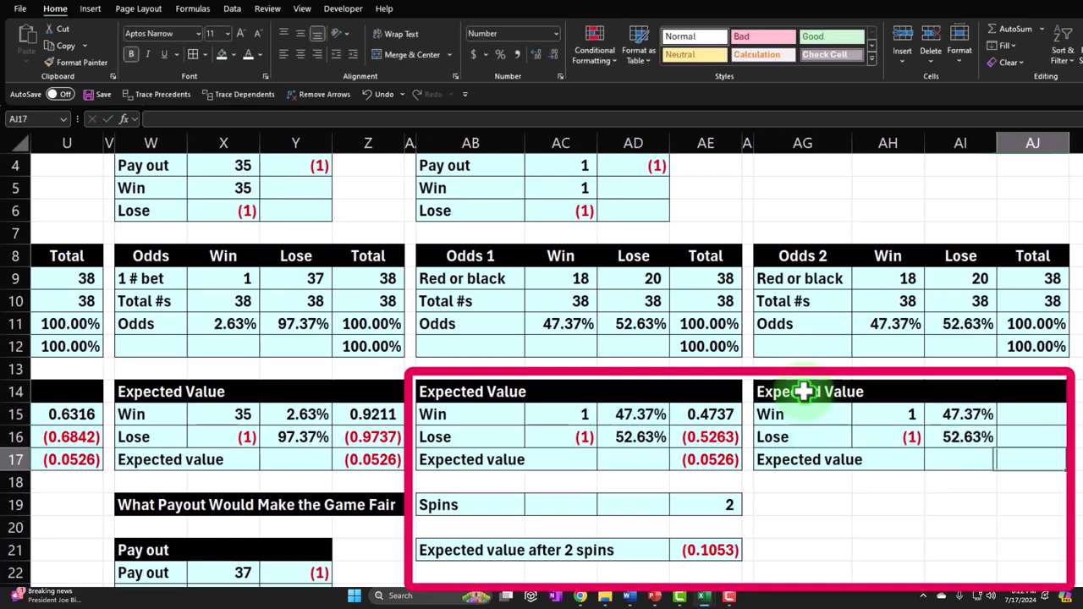
pyautogui.press('Up')
pyautogui.press('Up')
pyautogui.write('=')
pyautogui.press('Left')
pyautogui.press('Left')
pyautogui.write('*')
pyautogui.press('Left')
pyautogui.press('Return')
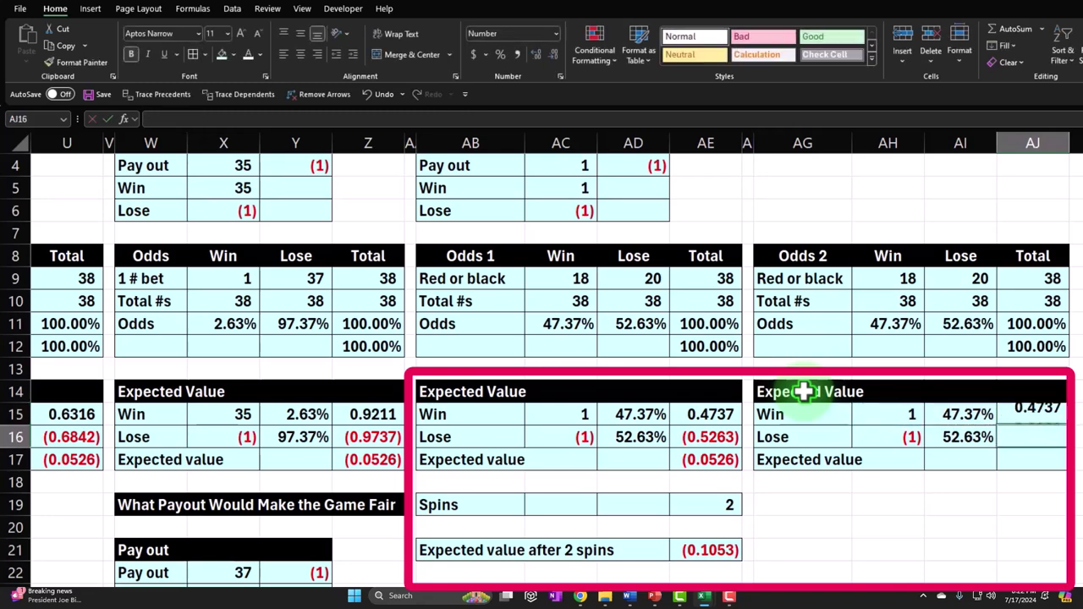
# Calculate the Lose row's product in AJ16 as AH16*AI16.
pyautogui.write('=')
pyautogui.press('Left')
pyautogui.press('Left')
pyautogui.write('*')
pyautogui.press('Left')
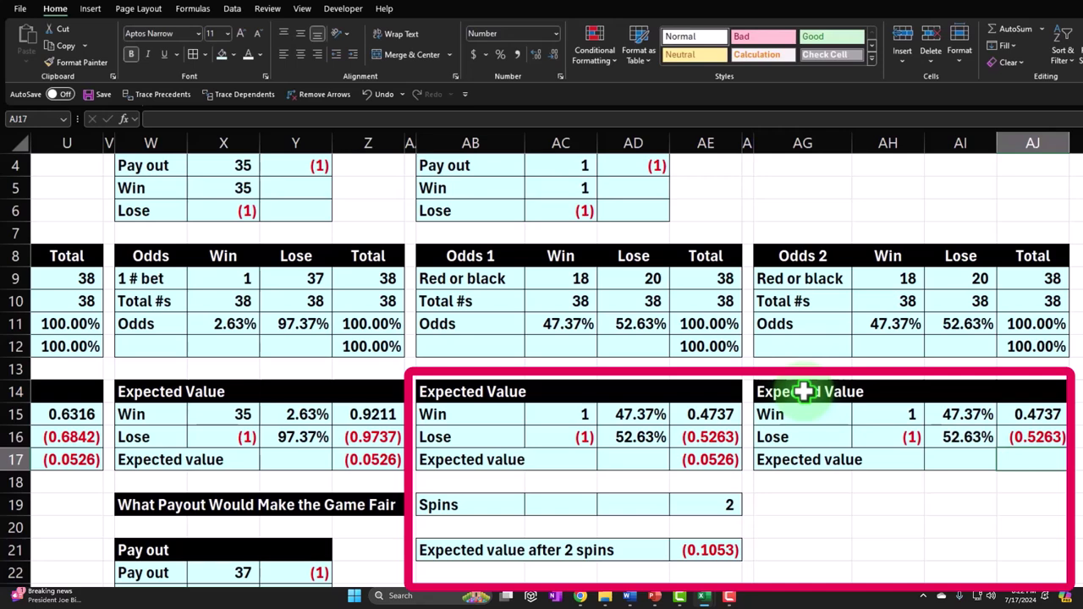
# Sum AJ15:AJ16 in cell AJ17 for the second table's expected value.
pyautogui.write('=sum(')
pyautogui.press('Up')
pyautogui.hotkey('shift', 'Up')
pyautogui.press('Return')
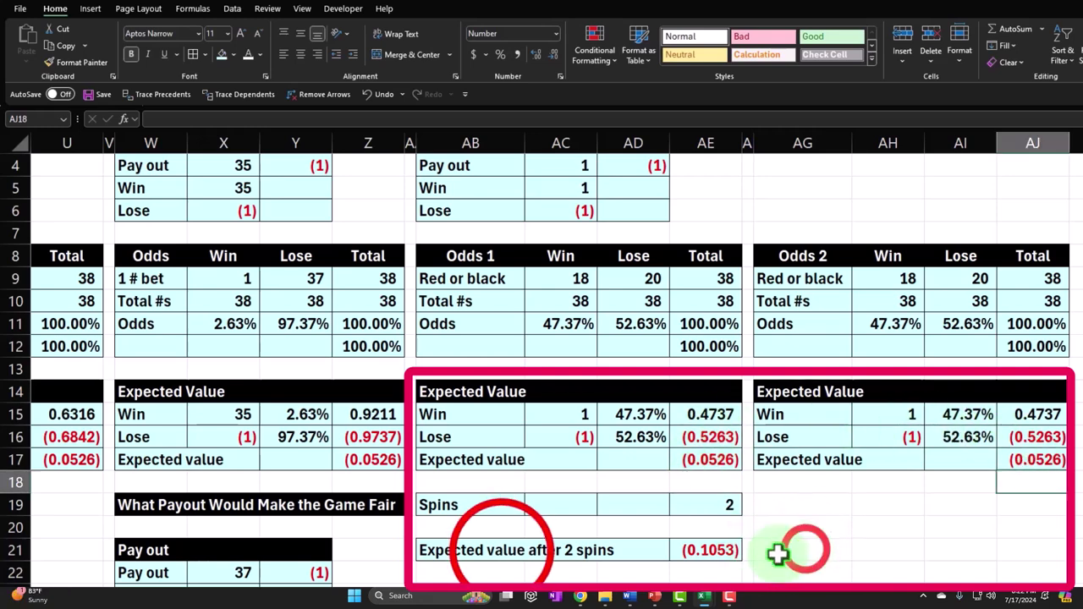
# Copy the "Expected value after 2 spins" row AB21:AE21 to AG21:AJ21.
pyautogui.moveTo(505, 554); pyautogui.dragTo(699, 550)
pyautogui.hotkey('ctrl', 'c')
pyautogui.click(837, 547)
pyautogui.hotkey('ctrl', 'v')
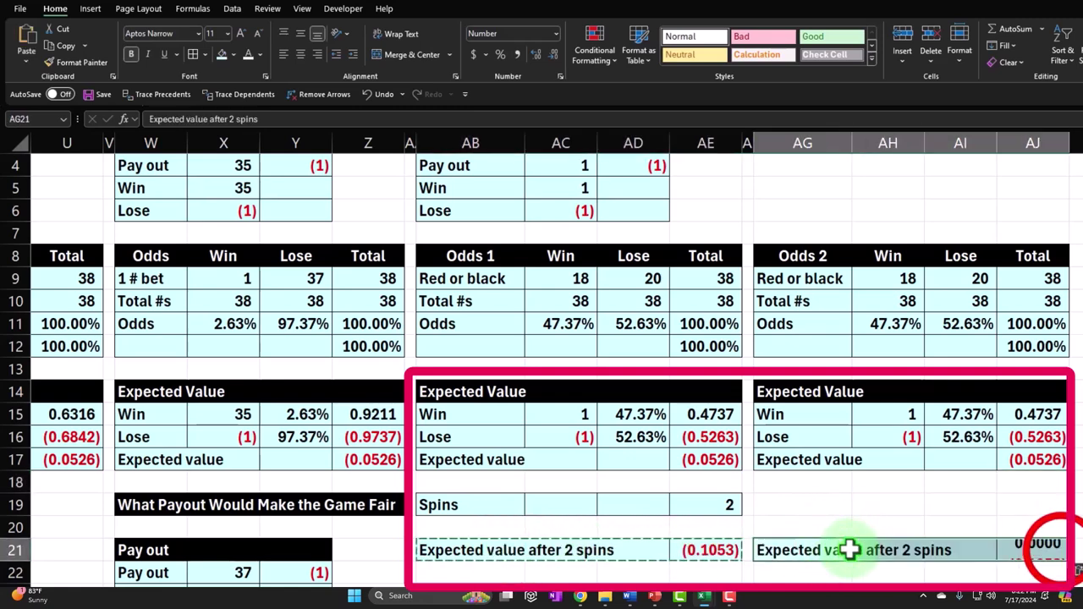
# Calculate the second table's expected value after 2 spins in AJ21 as AE17+AJ17.
pyautogui.click(1059, 550)
pyautogui.write('=')
pyautogui.press('Up')
pyautogui.press('Up')
pyautogui.press('Up')
pyautogui.press('Up')
pyautogui.press('Up')
pyautogui.press('Left')
pyautogui.press('Left')
pyautogui.press('Left')
pyautogui.press('Left')
pyautogui.press('Left')
pyautogui.press('Down')
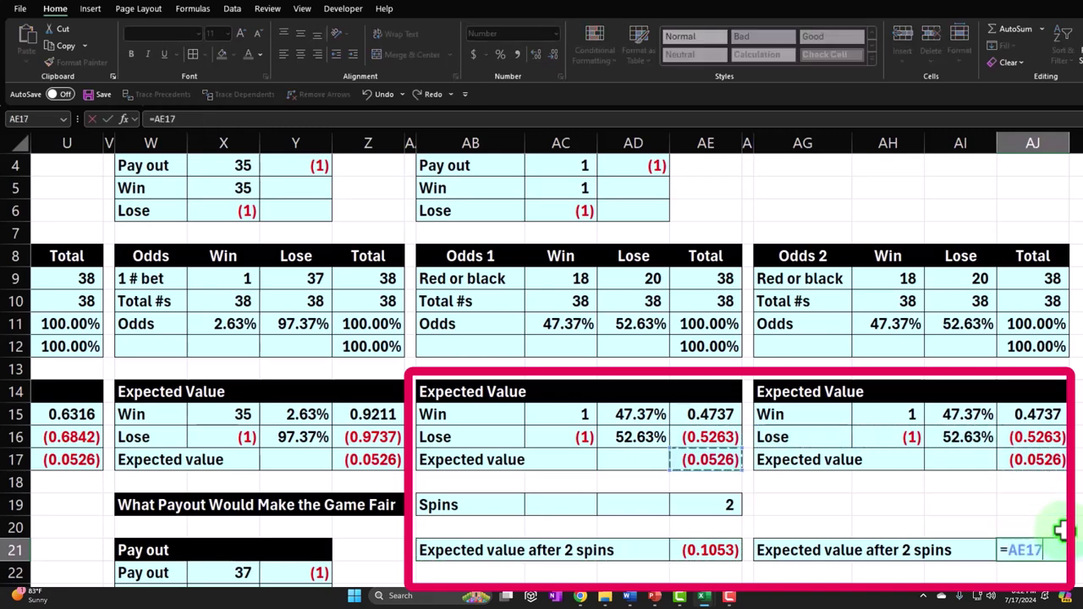
pyautogui.write('+')
pyautogui.press('Up')
pyautogui.press('Up')
pyautogui.press('Up')
pyautogui.press('Up')
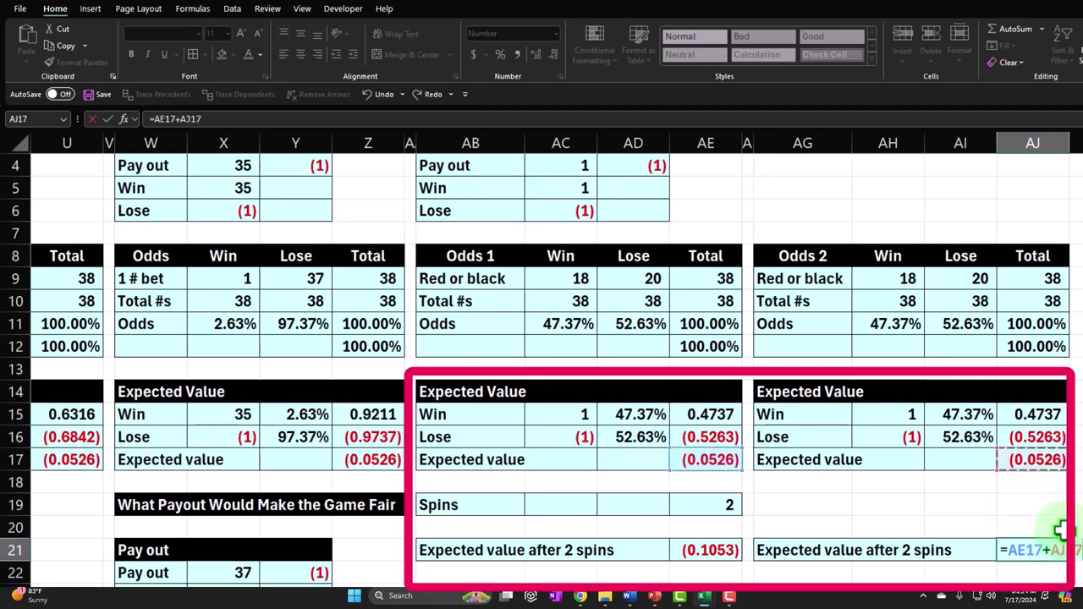
pyautogui.press('Return')
pyautogui.press('Up')
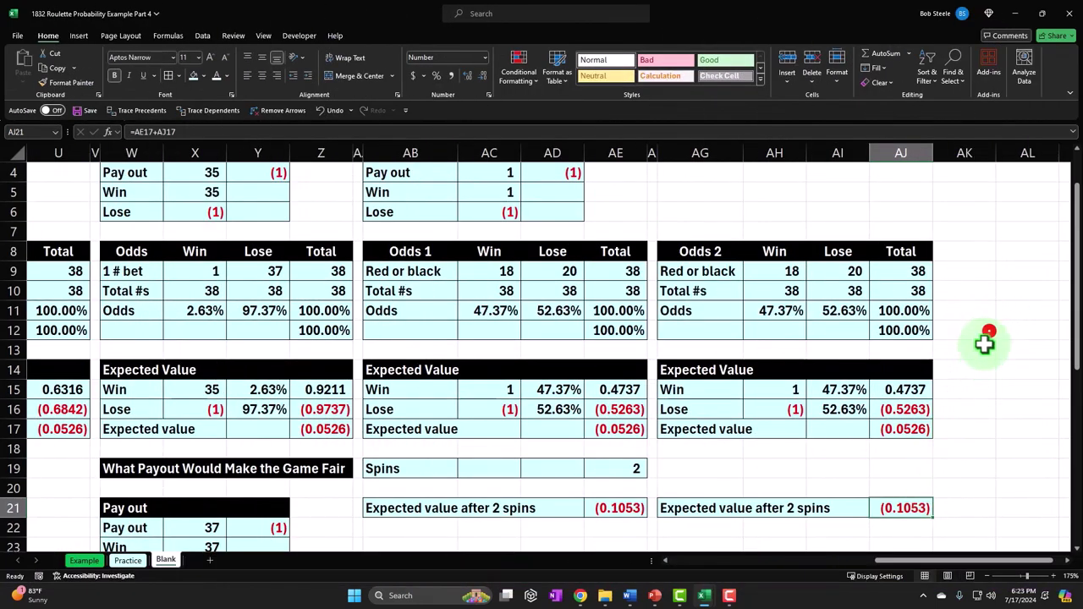
# Narrow column AK into a spacer by copying the format and width of column AF onto it.
pyautogui.click(987, 333)
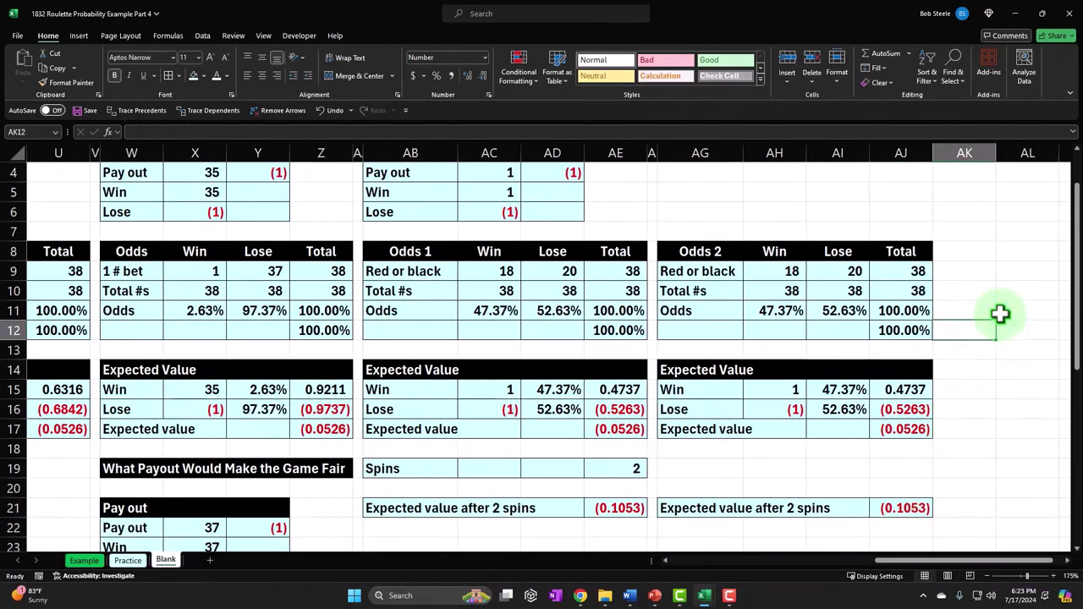
pyautogui.press('Right')
pyautogui.press('Right')
pyautogui.press('Right')
pyautogui.press('Right')
pyautogui.press('Right')
pyautogui.press('Right')
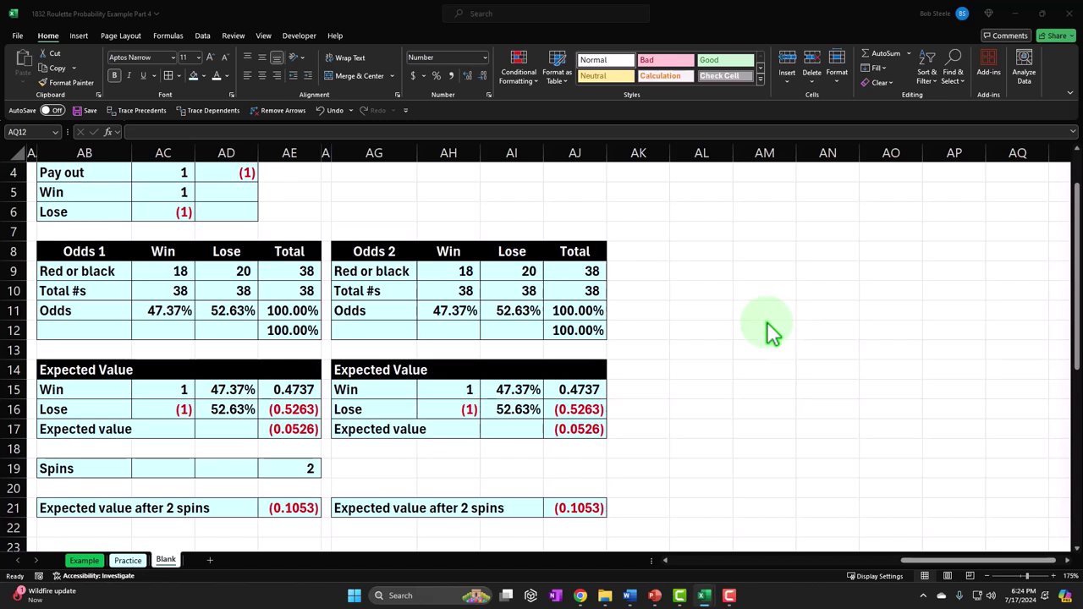
pyautogui.click(327, 150)
pyautogui.click(326, 172)
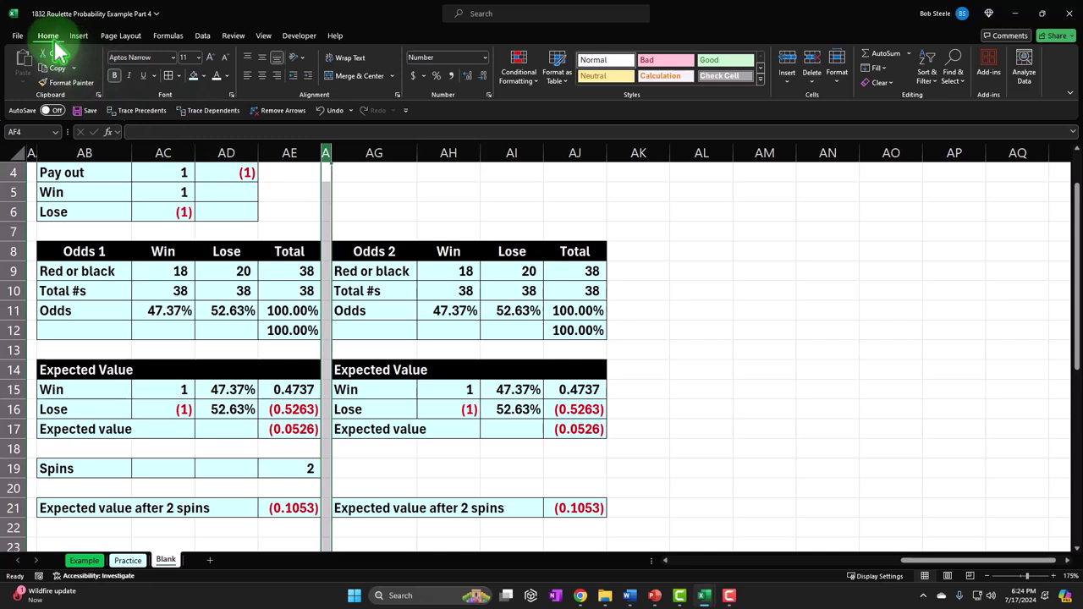
pyautogui.click(60, 82)
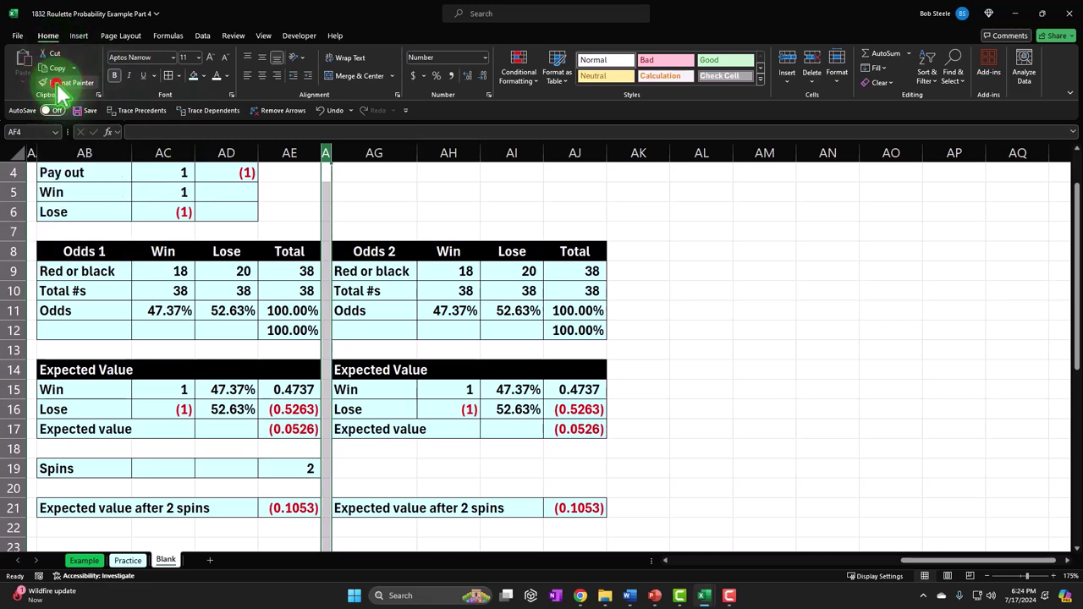
pyautogui.click(633, 153)
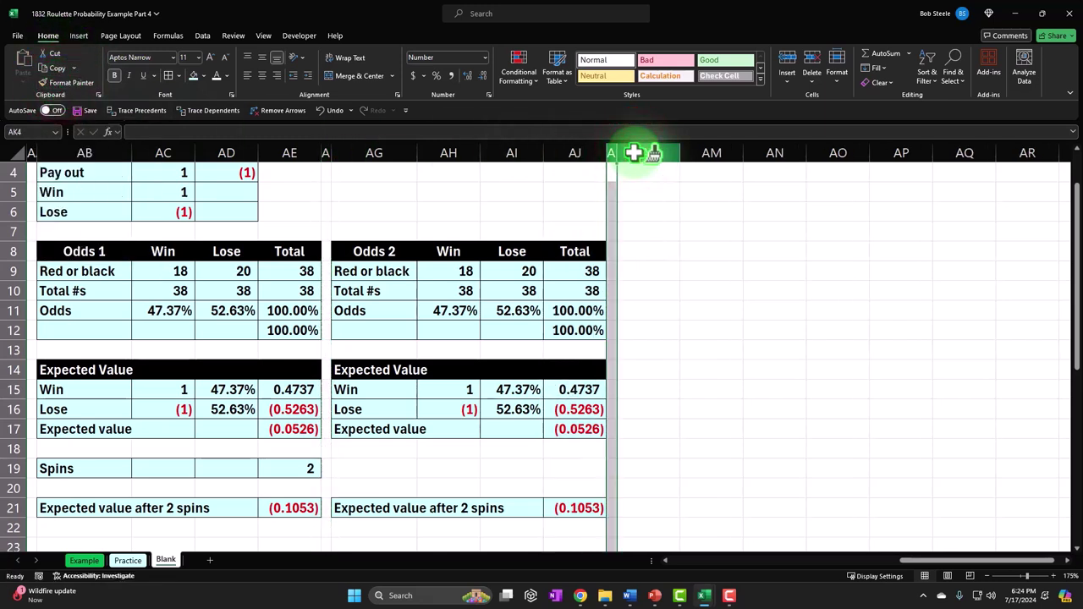
pyautogui.click(660, 194)
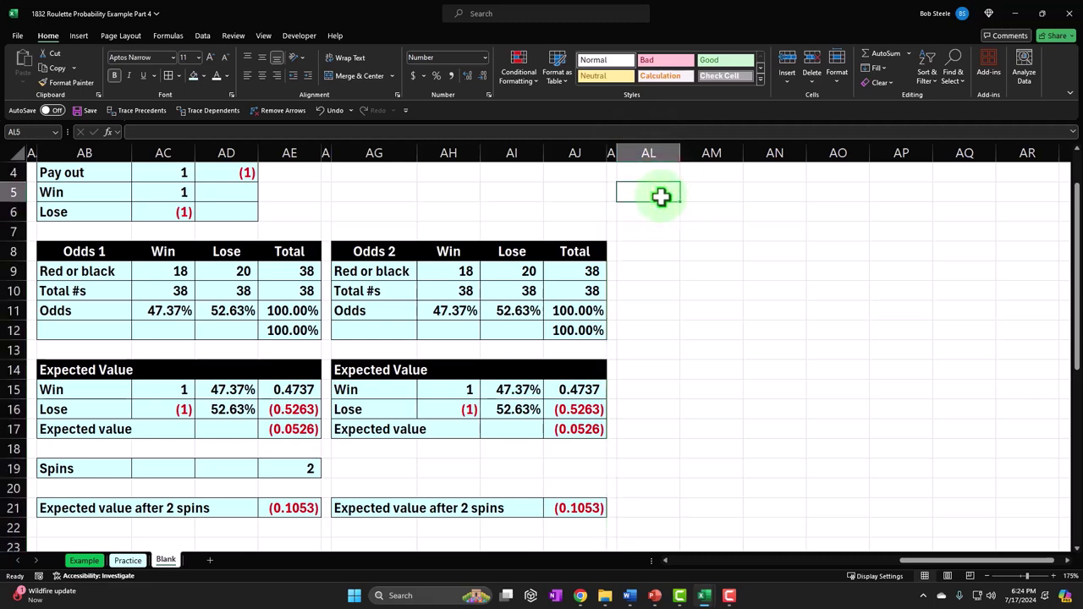
pyautogui.scroll(1, 667, 237)
pyautogui.scroll(-1, 668, 252)
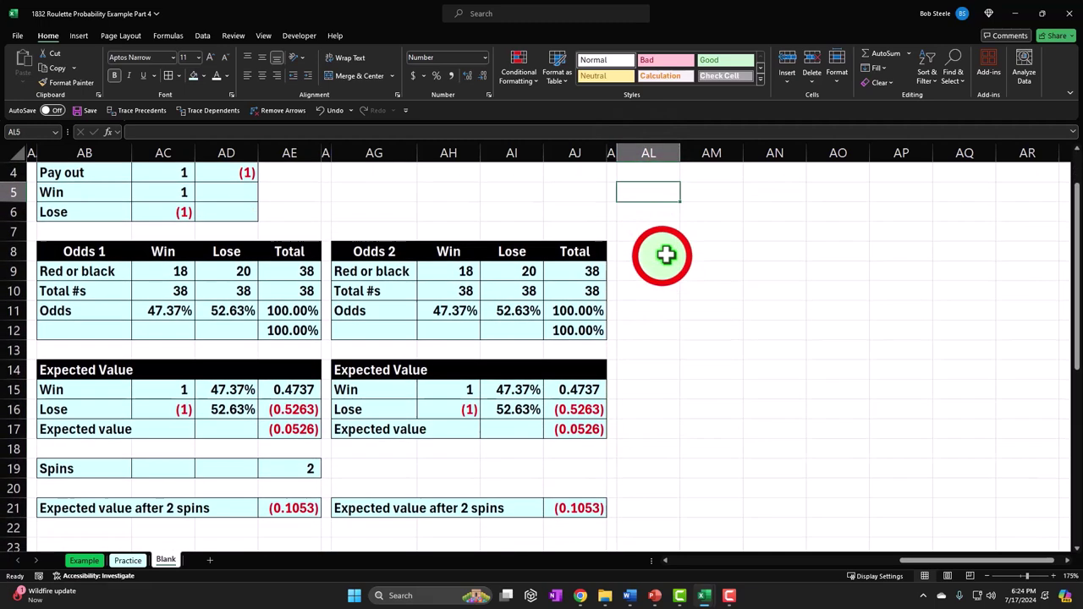
pyautogui.click(661, 255)
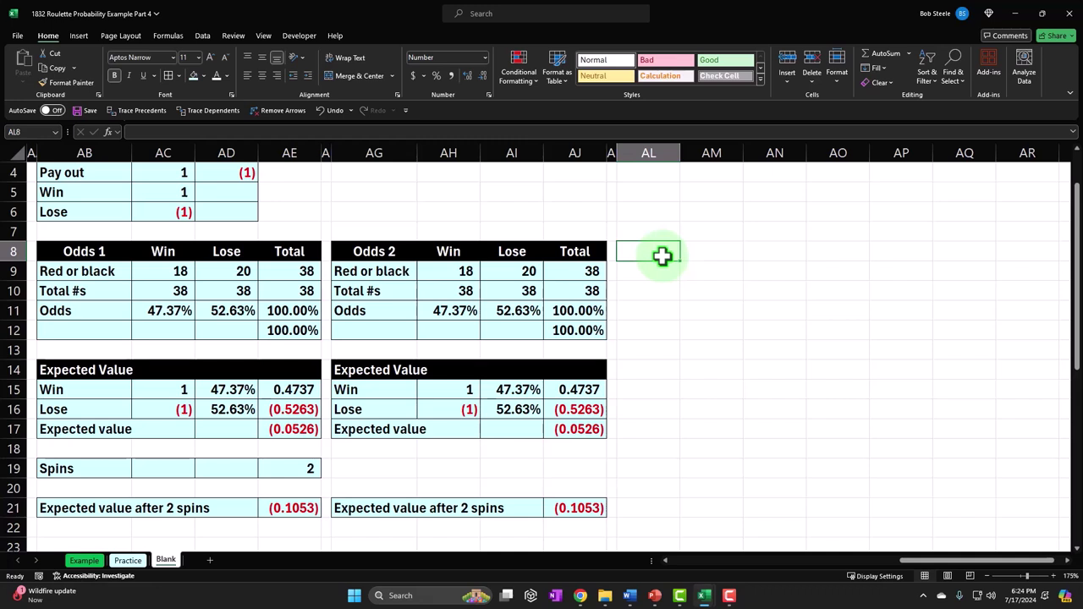
pyautogui.click(326, 151)
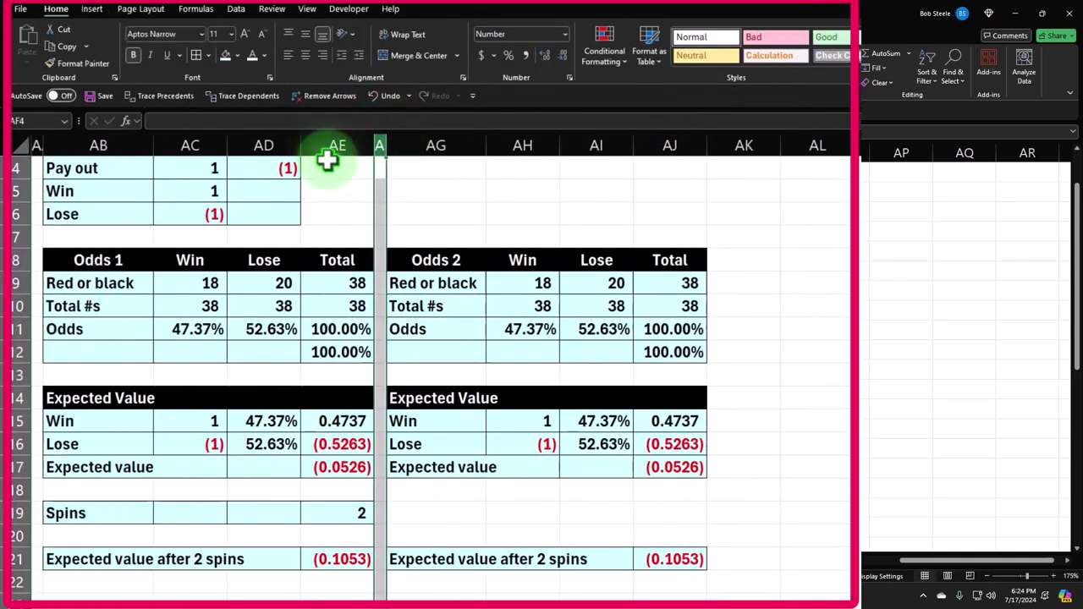
pyautogui.click(71, 64)
pyautogui.click(716, 149)
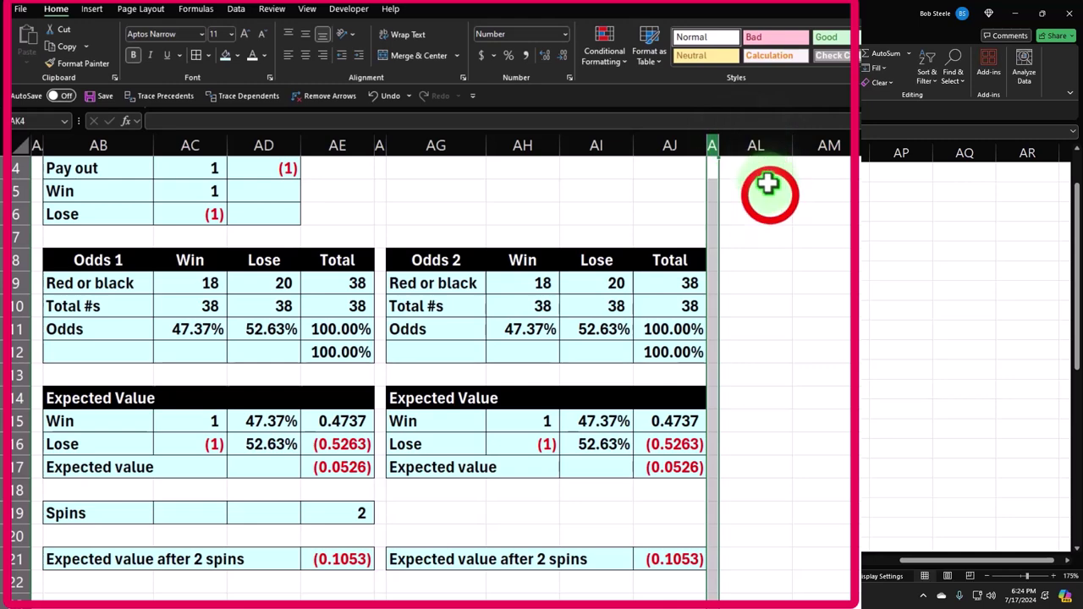
pyautogui.click(770, 193)
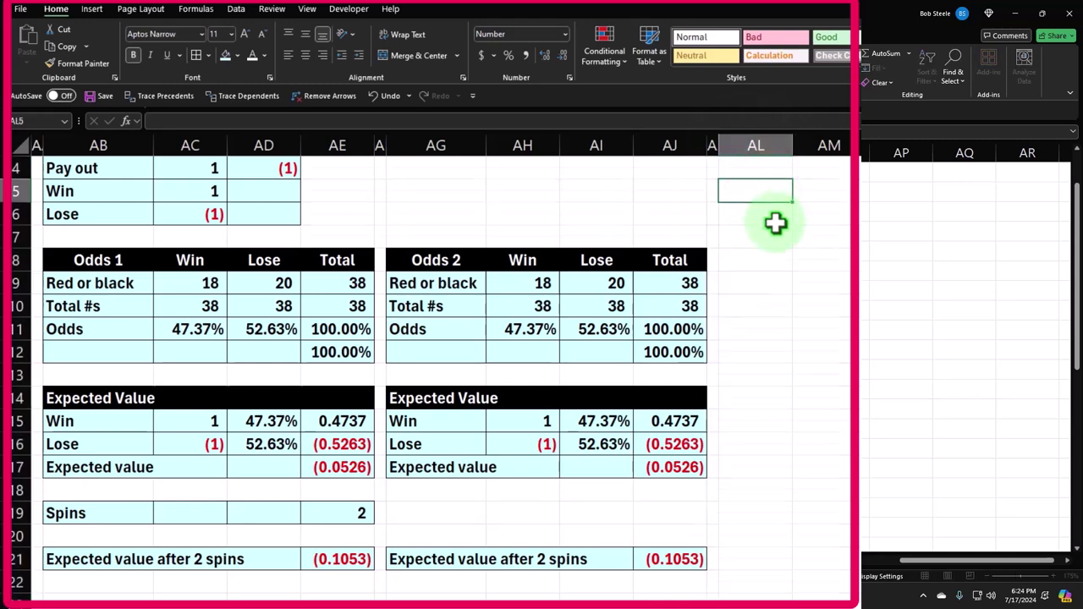
# Enter the title Odds in AL8 and the headings Win Both, Lose Both, Win One and Total across AL9:AO9.
pyautogui.scroll(1, 775, 245)
pyautogui.scroll(-1, 776, 262)
pyautogui.click(771, 264)
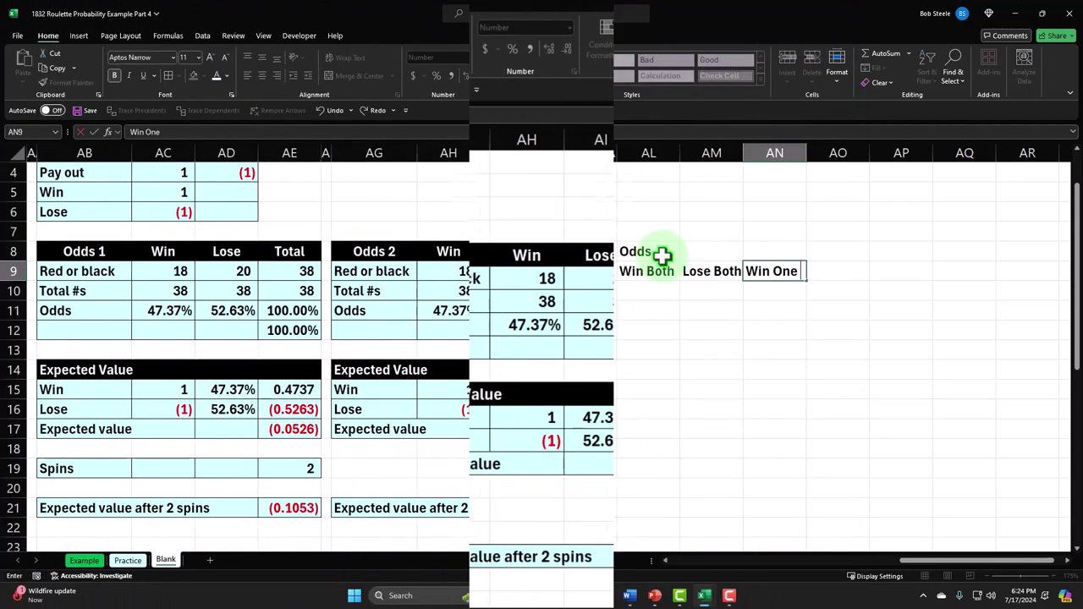
pyautogui.press('Tab')
pyautogui.write('Tota')
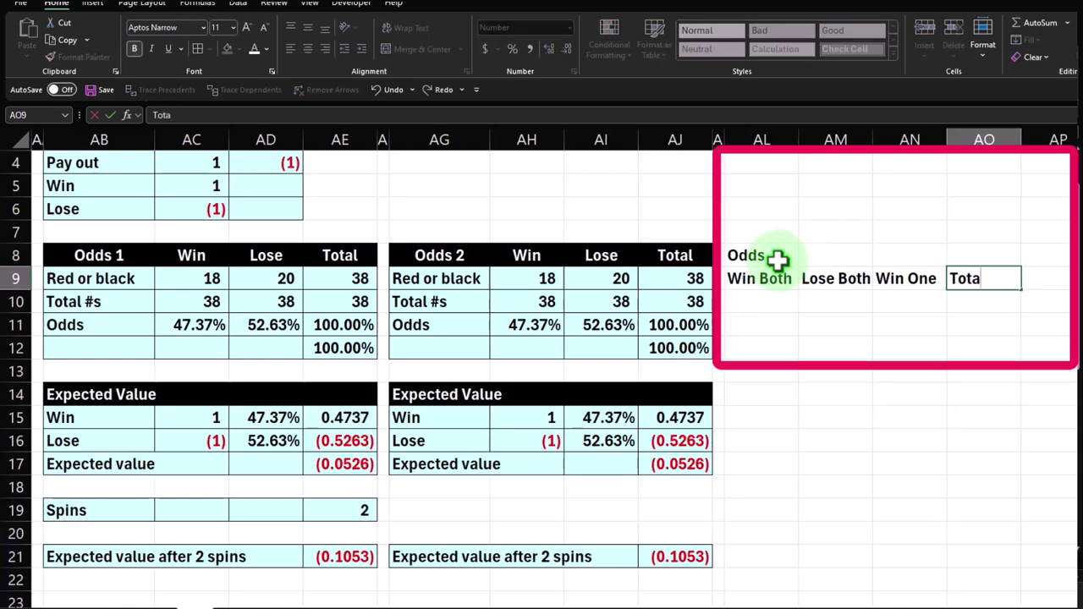
pyautogui.write('l')
pyautogui.press('Return')
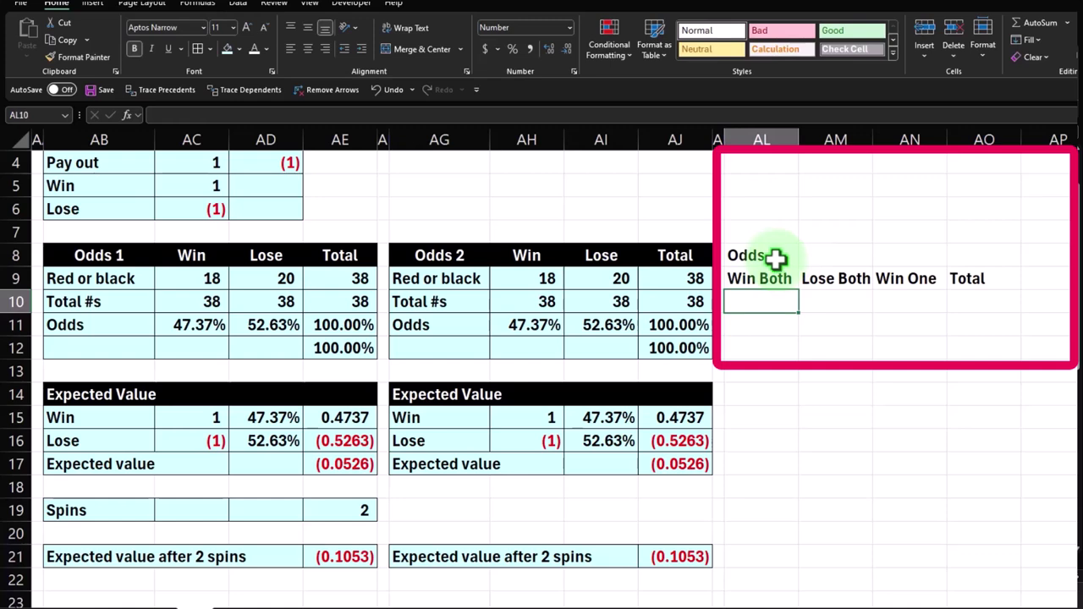
# Format the Odds header block AL8:AO9 with a black fill and white text.
pyautogui.moveTo(769, 256); pyautogui.dragTo(986, 280)
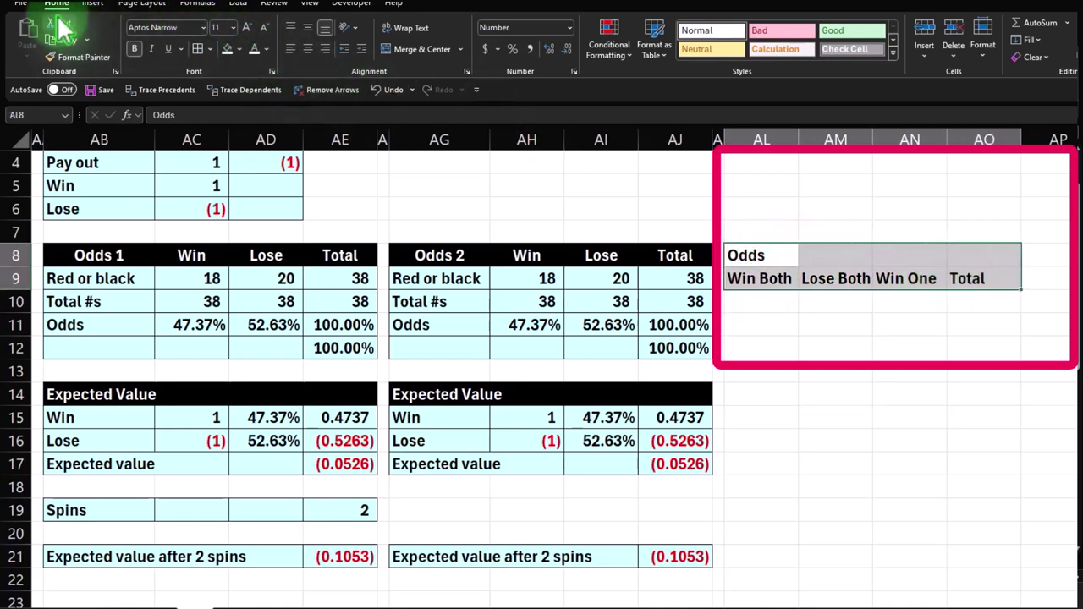
pyautogui.click(239, 49)
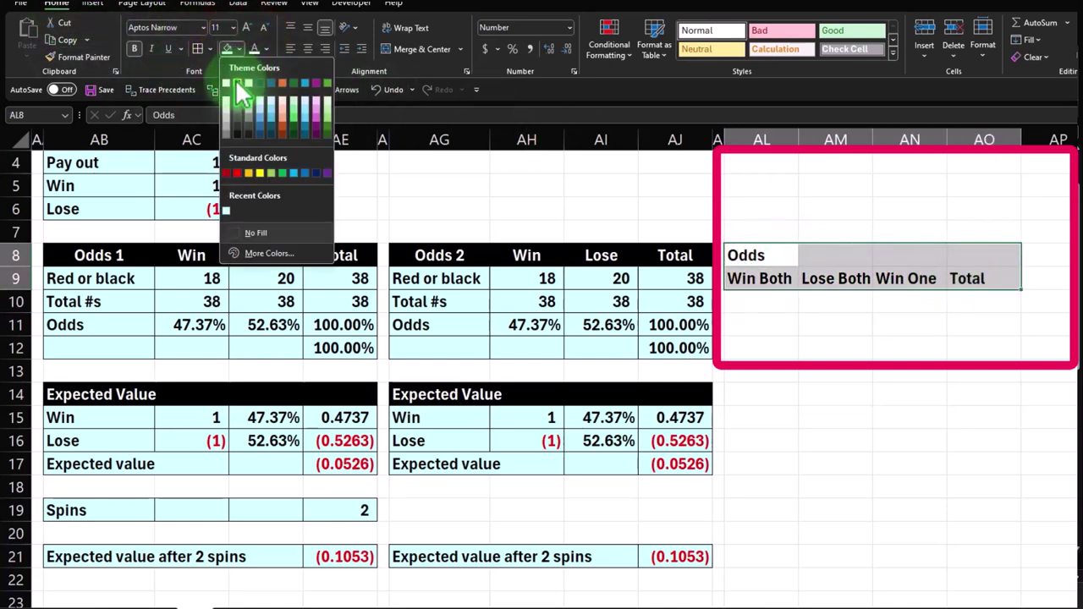
pyautogui.click(238, 83)
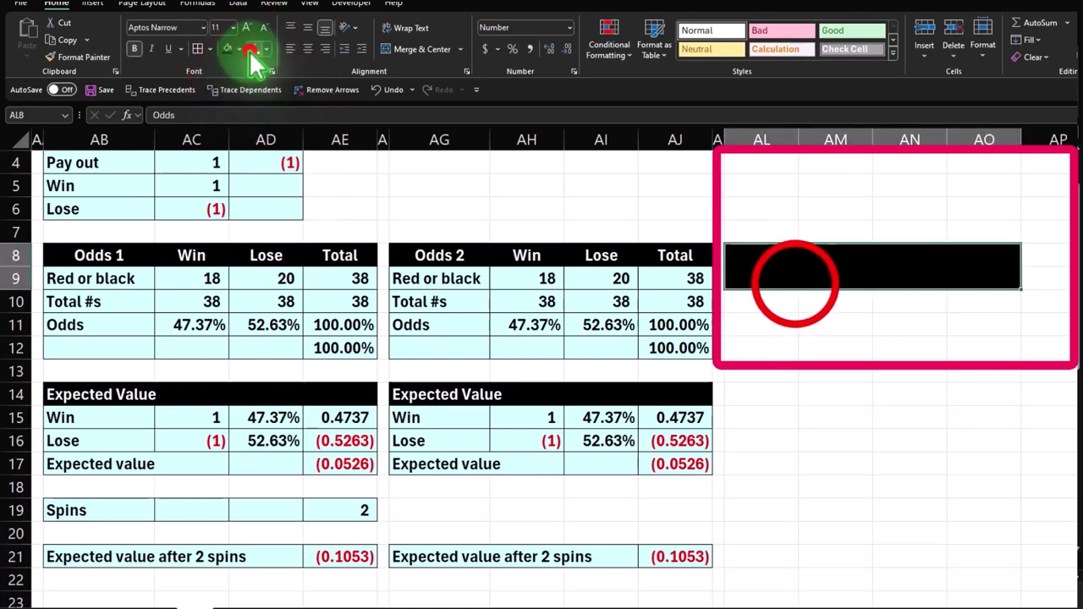
pyautogui.click(251, 51)
# Center the headings Win Both through Total in AL9:AO9.
pyautogui.moveTo(771, 279); pyautogui.dragTo(990, 277)
pyautogui.click(308, 48)
pyautogui.click(1010, 353)
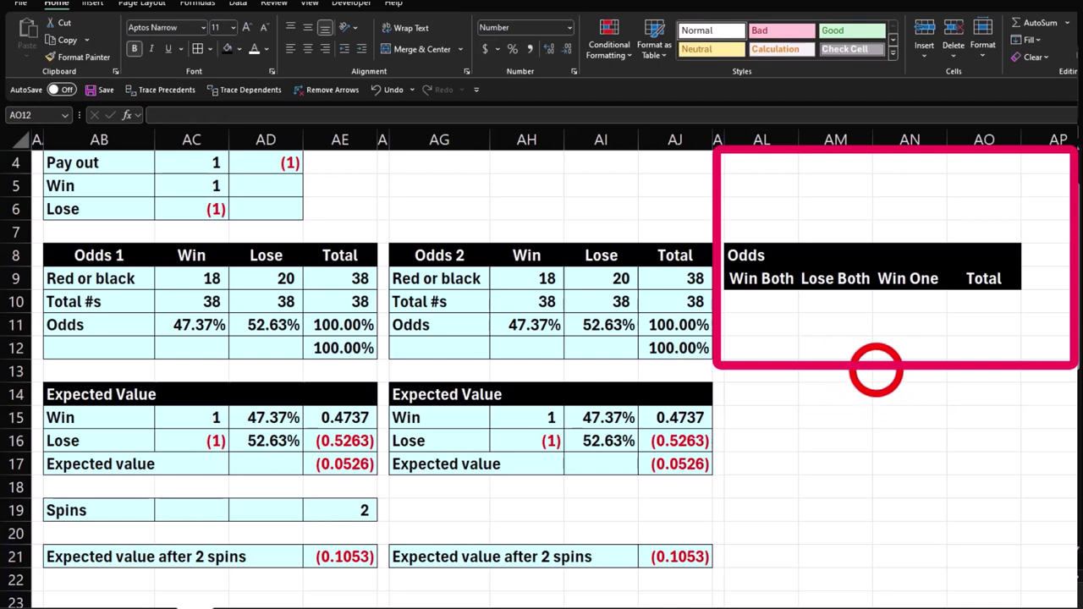
# Calculate the Win Both odds in AL10 by multiplying the two win odds, AC11*AH11.
pyautogui.click(760, 302)
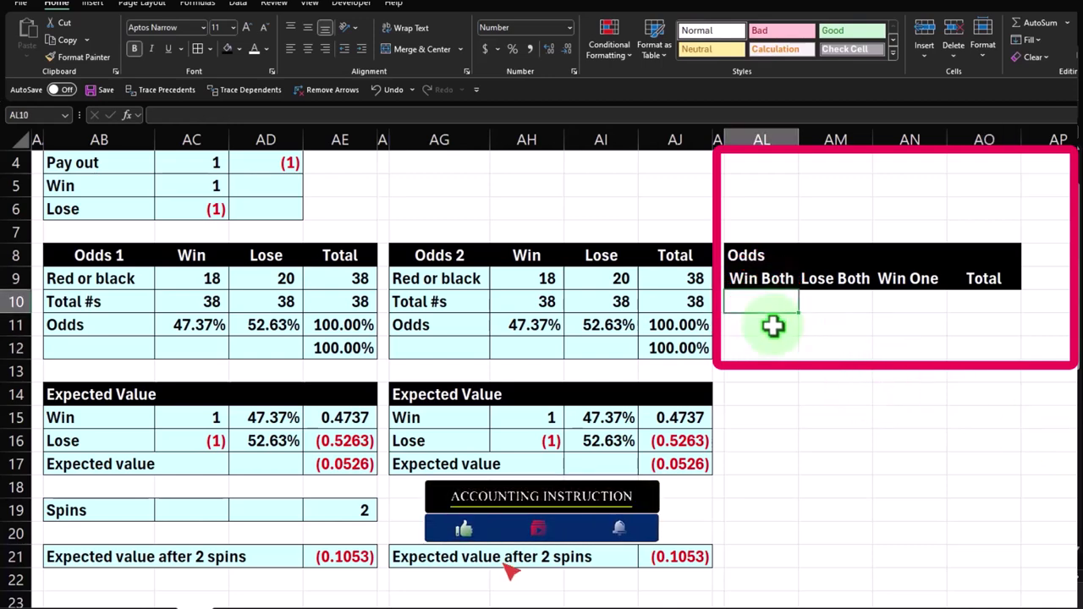
pyautogui.write('=')
pyautogui.press('Left')
pyautogui.press('Left')
pyautogui.press('Left')
pyautogui.press('Left')
pyautogui.press('Left')
pyautogui.press('Left')
pyautogui.press('Left')
pyautogui.press('Left')
pyautogui.press('Left')
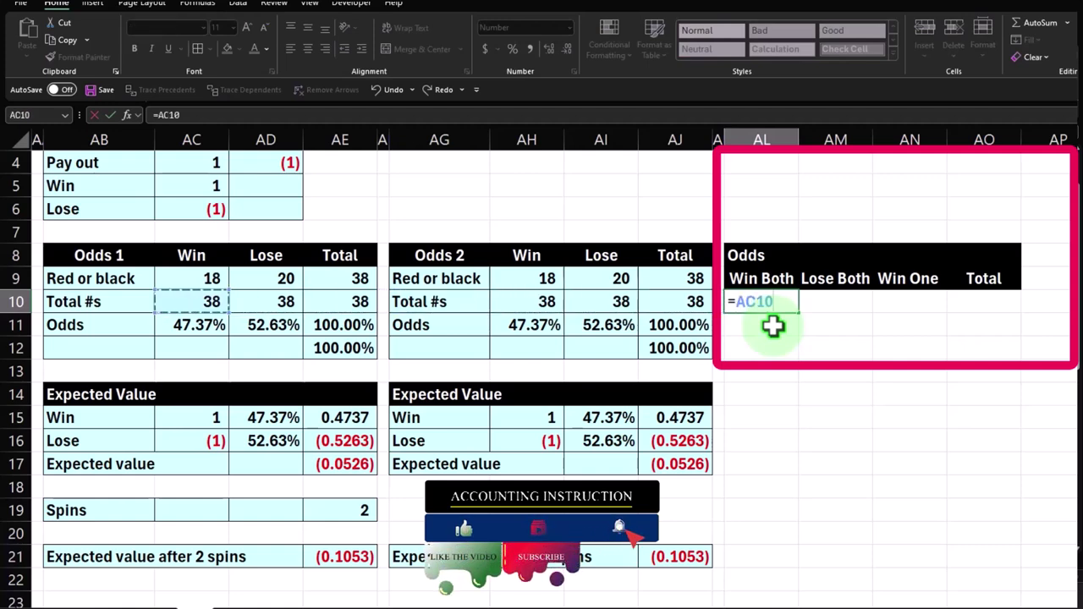
pyautogui.press('Down')
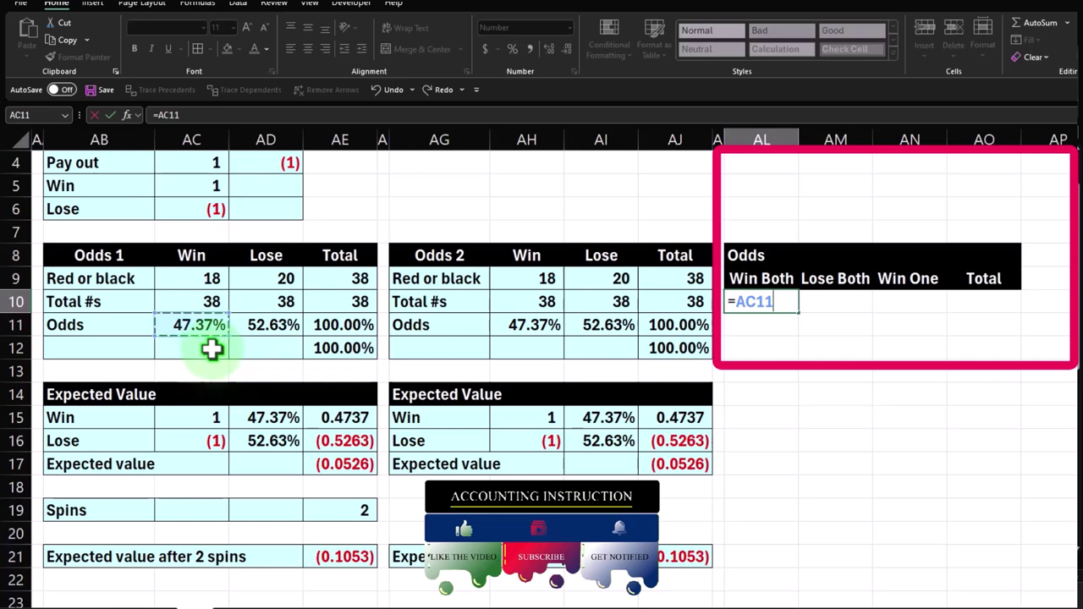
pyautogui.write('*')
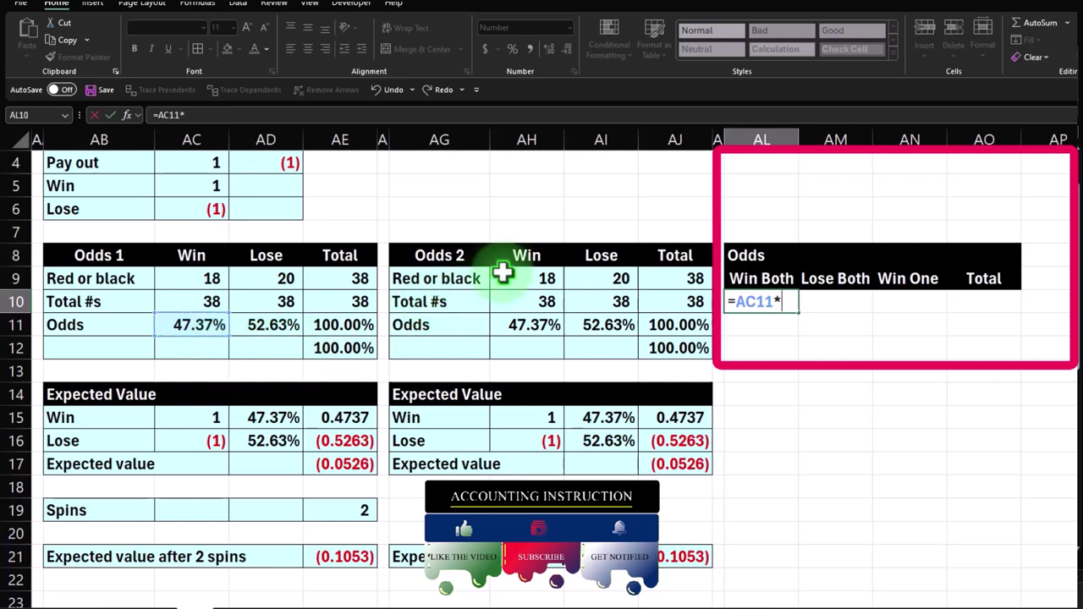
pyautogui.click(525, 319)
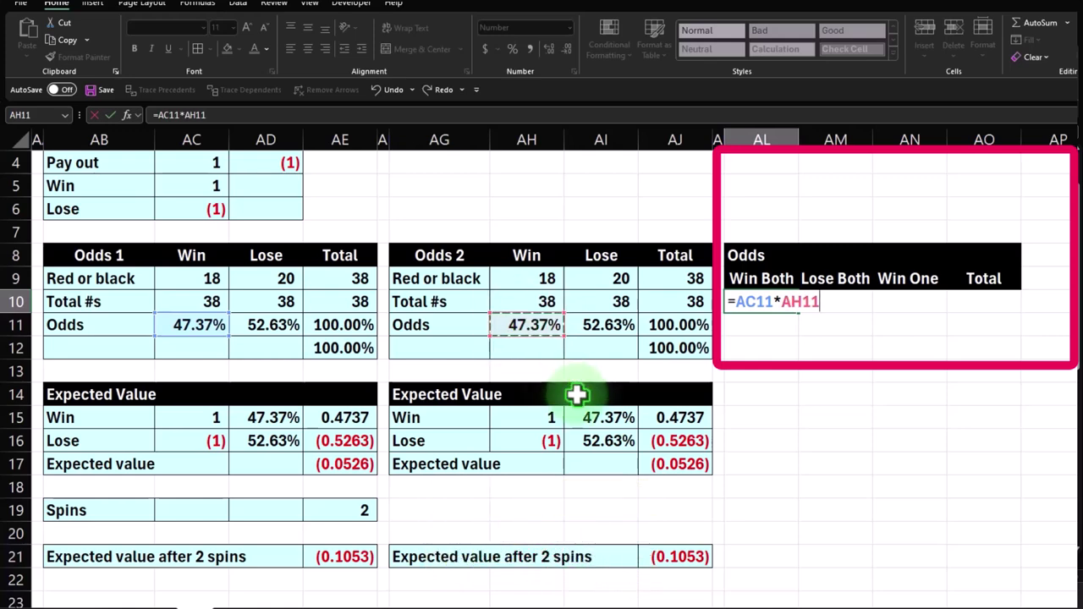
pyautogui.press('Return')
# Format the Win Both odds in AL10 as a percentage with two decimals.
pyautogui.press('Up')
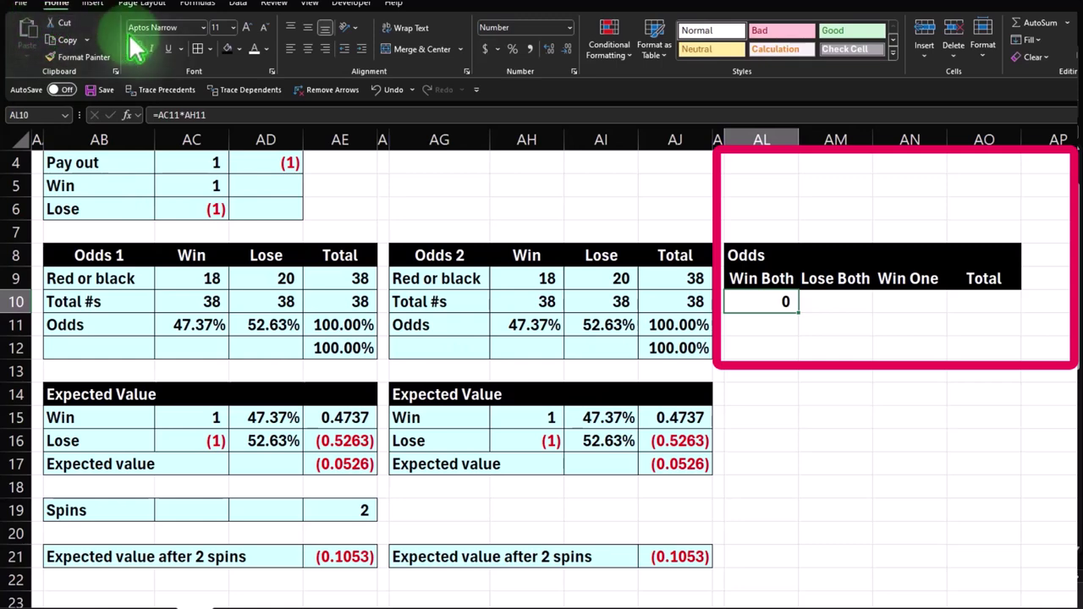
pyautogui.click(514, 50)
pyautogui.click(549, 51)
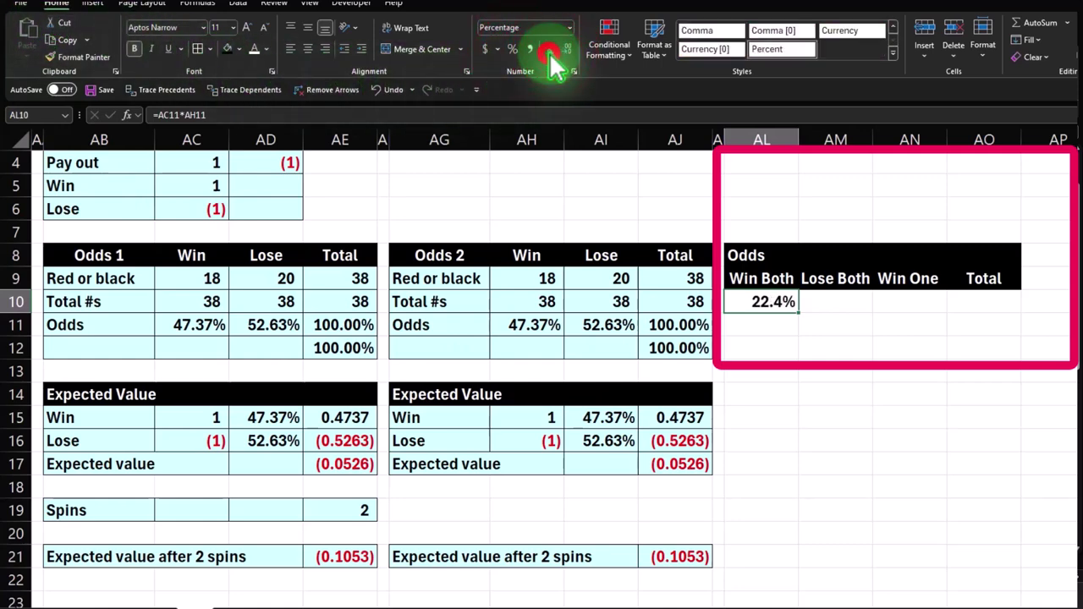
# Calculate the Lose Both odds in AM10 by multiplying the two lose odds, AD11*AI11.
pyautogui.click(829, 305)
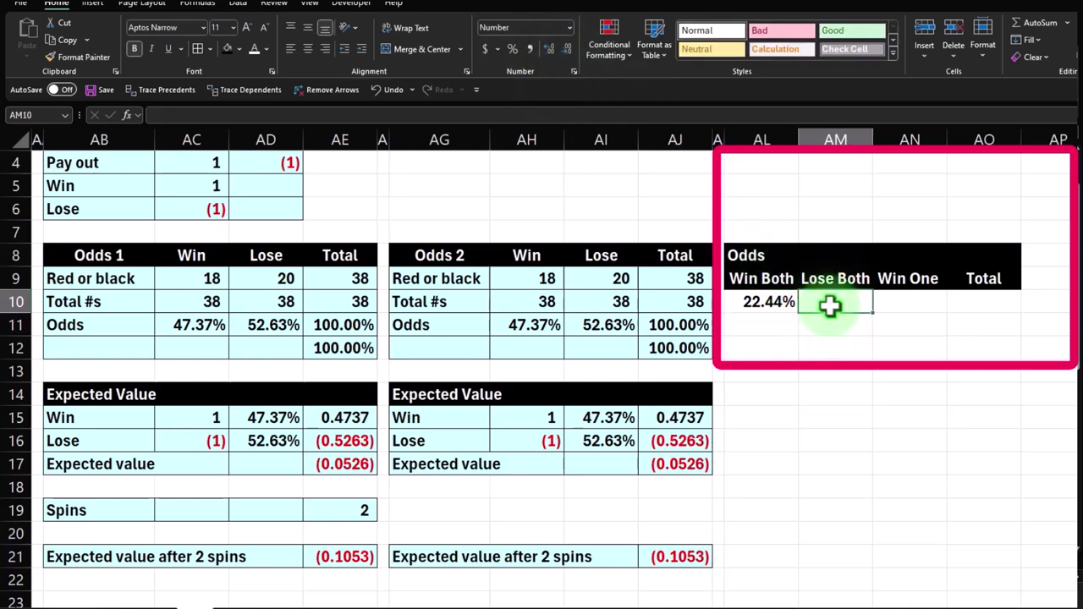
pyautogui.write('=')
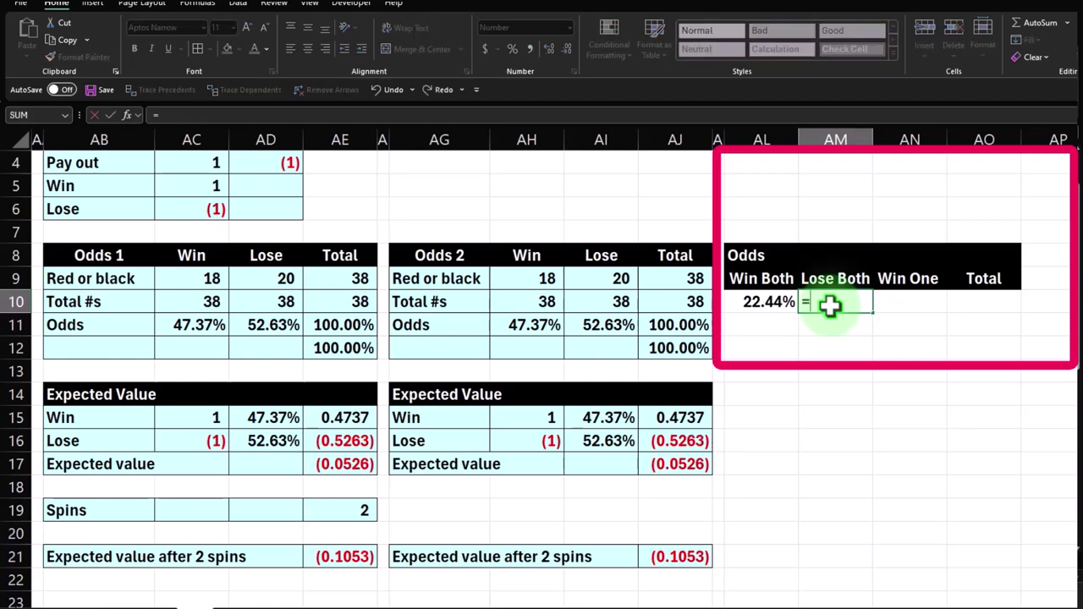
pyautogui.click(275, 326)
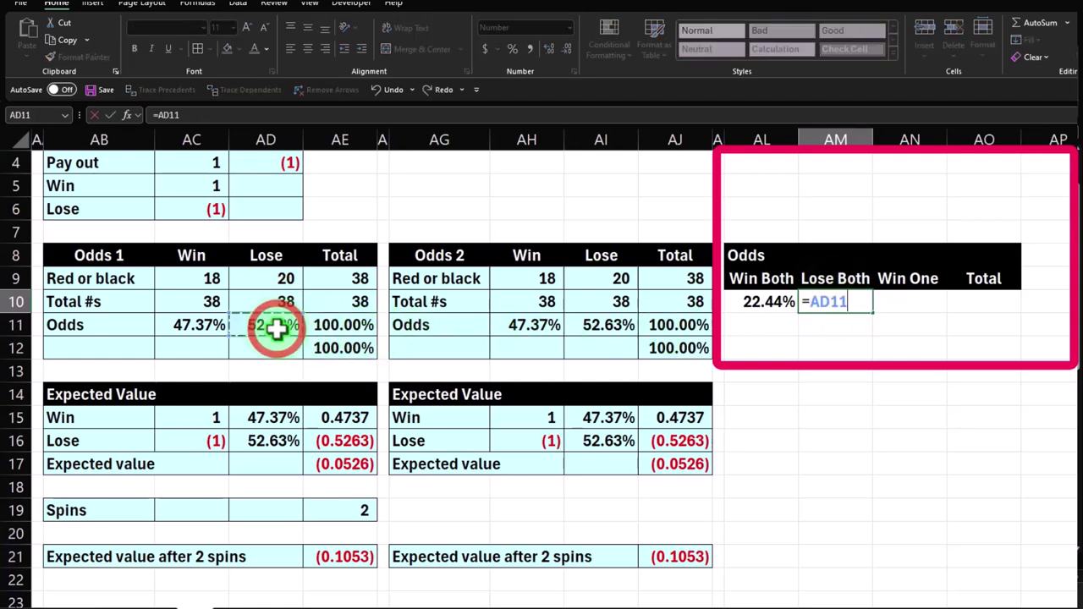
pyautogui.write('*')
pyautogui.click(597, 326)
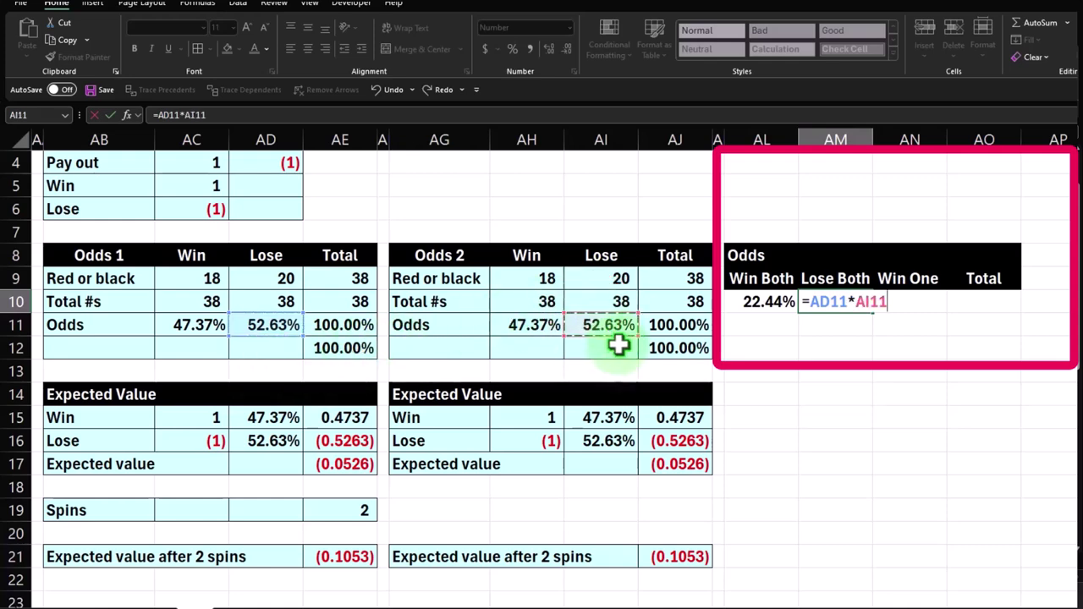
pyautogui.press('Return')
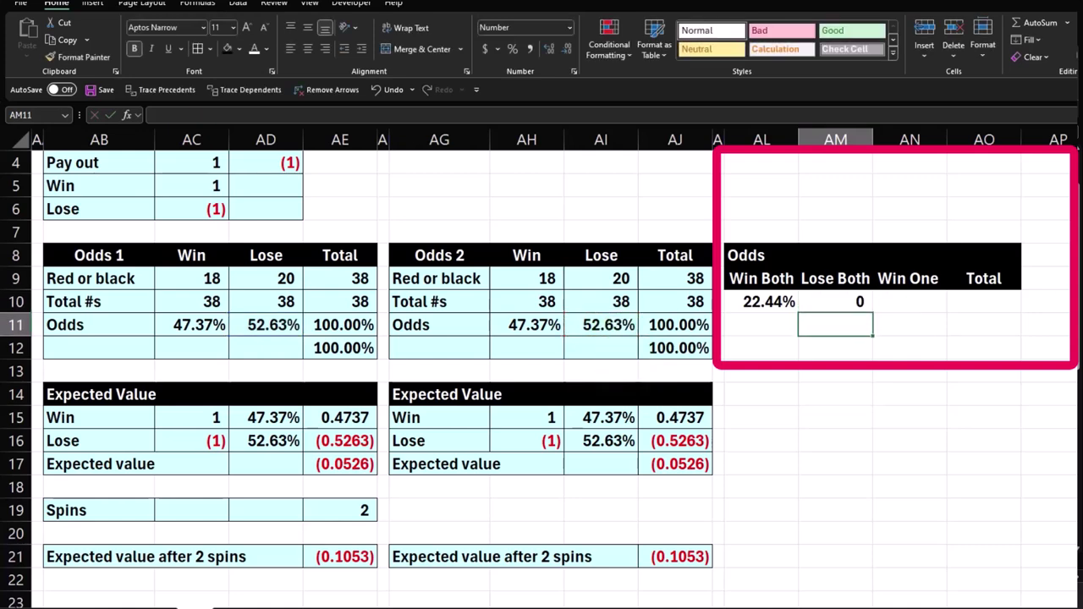
# Format the Lose Both odds in AM10 as a percentage with two decimals.
pyautogui.click(856, 303)
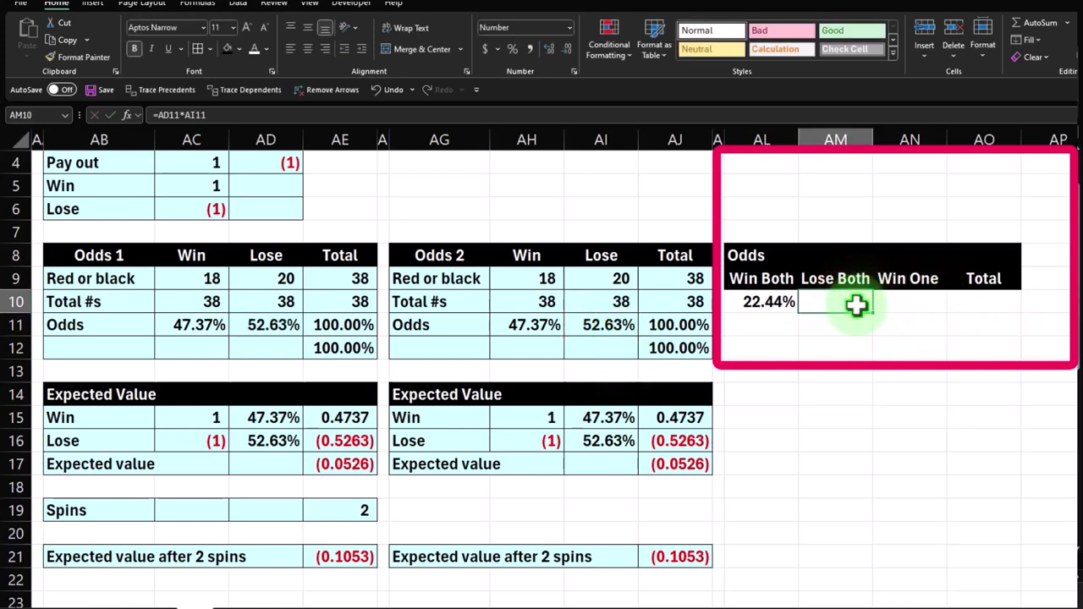
pyautogui.click(512, 48)
pyautogui.click(549, 48)
pyautogui.click(548, 49)
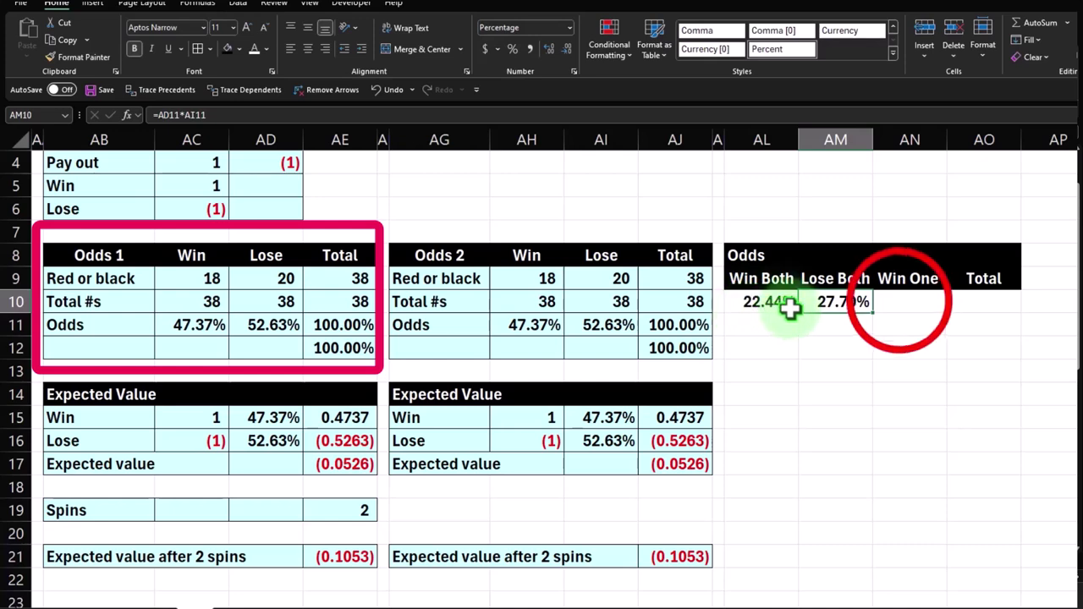
# Calculate the Win One odds in AN10 as 1 minus the sum of AL10:AM10.
pyautogui.click(899, 302)
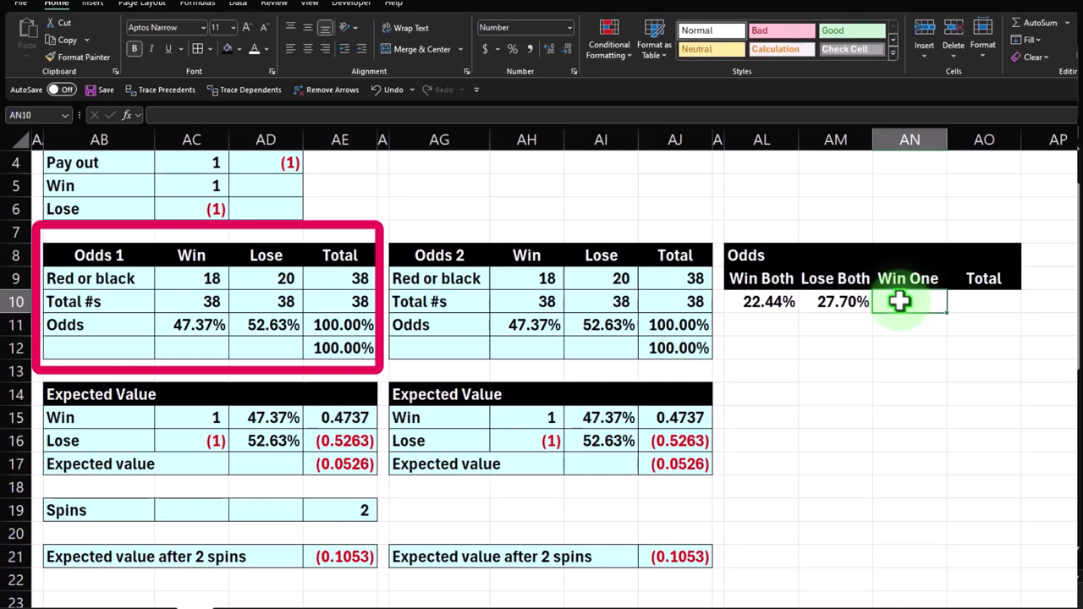
pyautogui.write('=1-sum(')
pyautogui.press('Left')
pyautogui.hotkey('shift', 'Left')
pyautogui.press('Return')
pyautogui.press('Return')
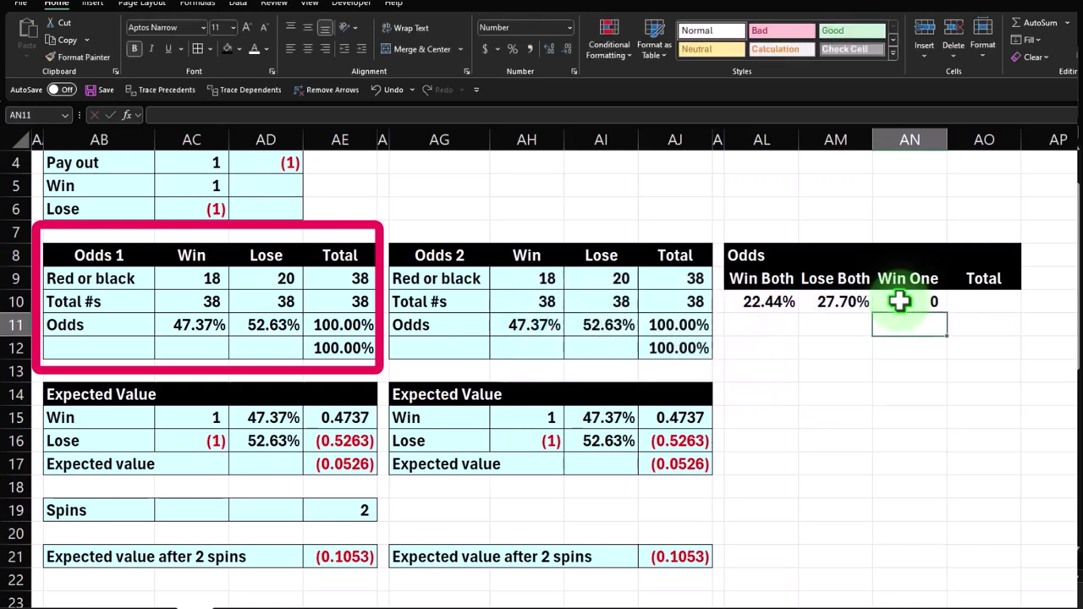
# Format the Win One odds in AN10 as a percentage with two decimals.
pyautogui.click(900, 301)
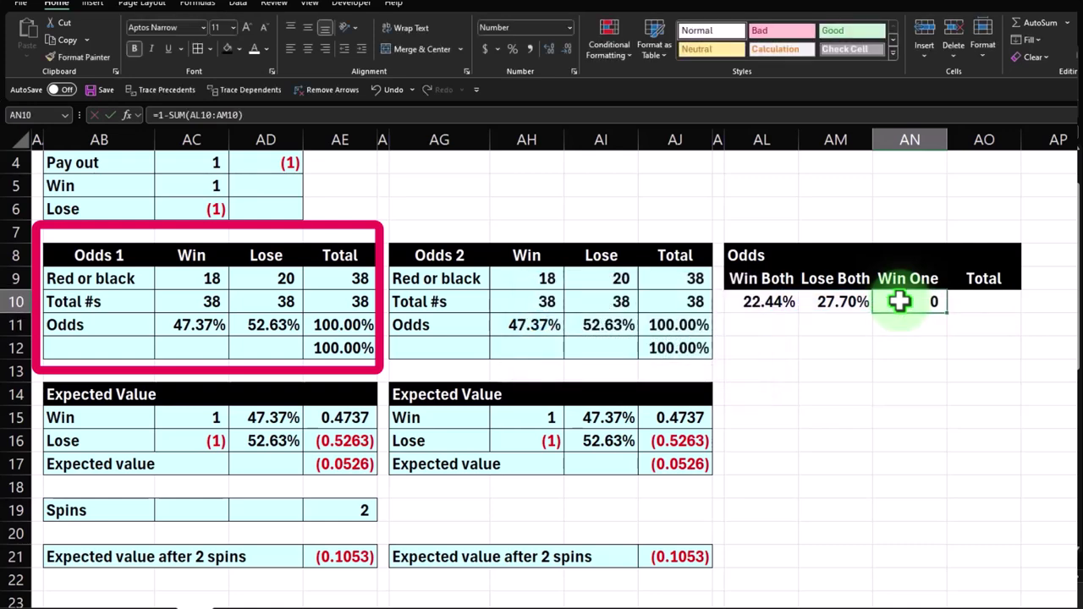
pyautogui.click(512, 50)
pyautogui.doubleClick(549, 49)
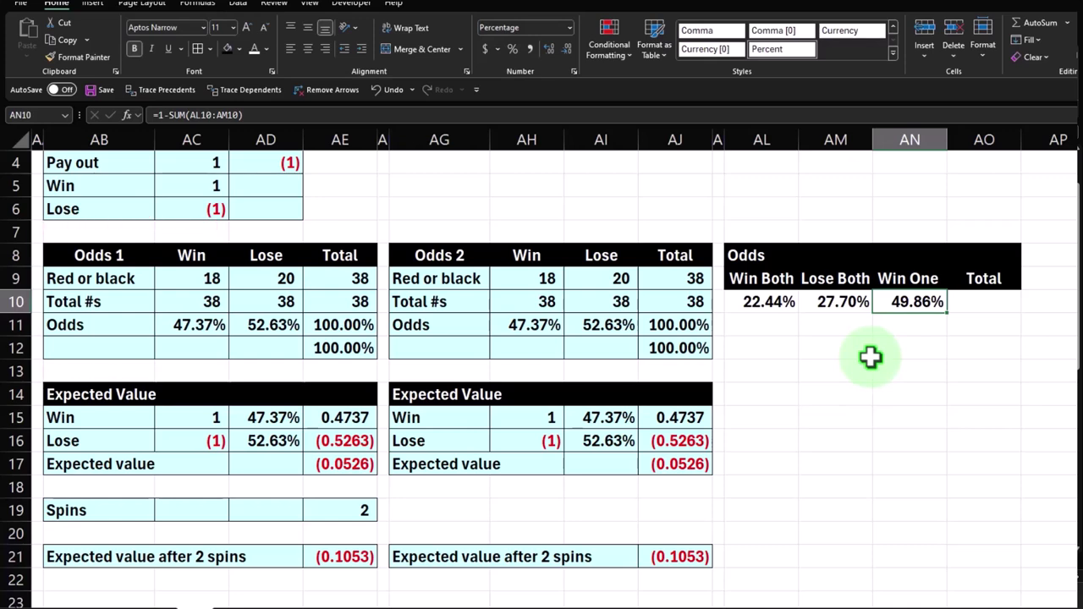
# Replace the Win One formula in AN10 with the two win-lose combinations added together, AC11*AI11+AD11*AH11.
pyautogui.press('Delete')
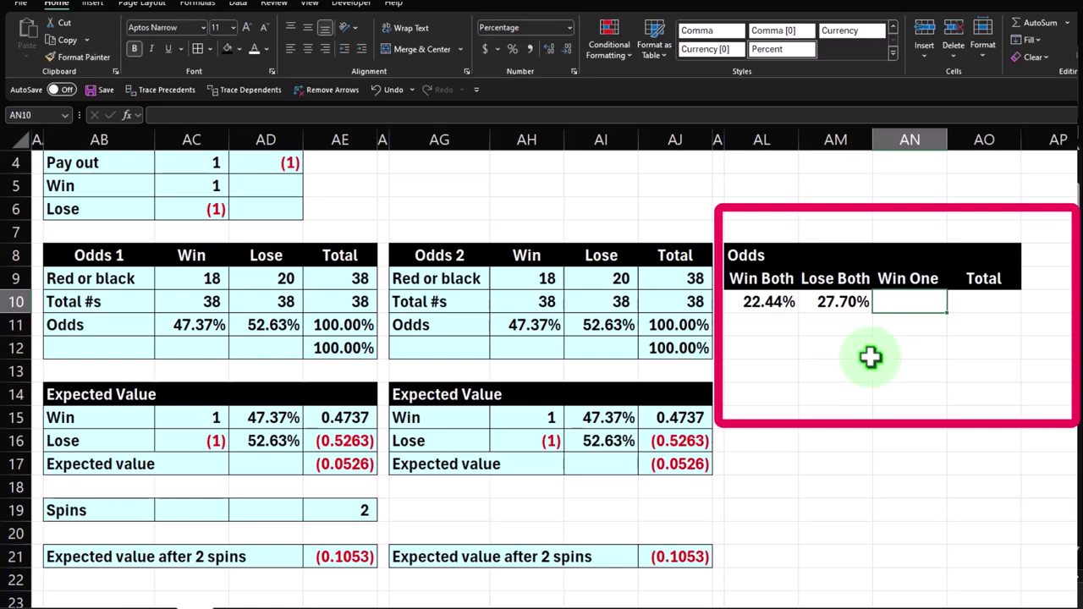
pyautogui.write('=')
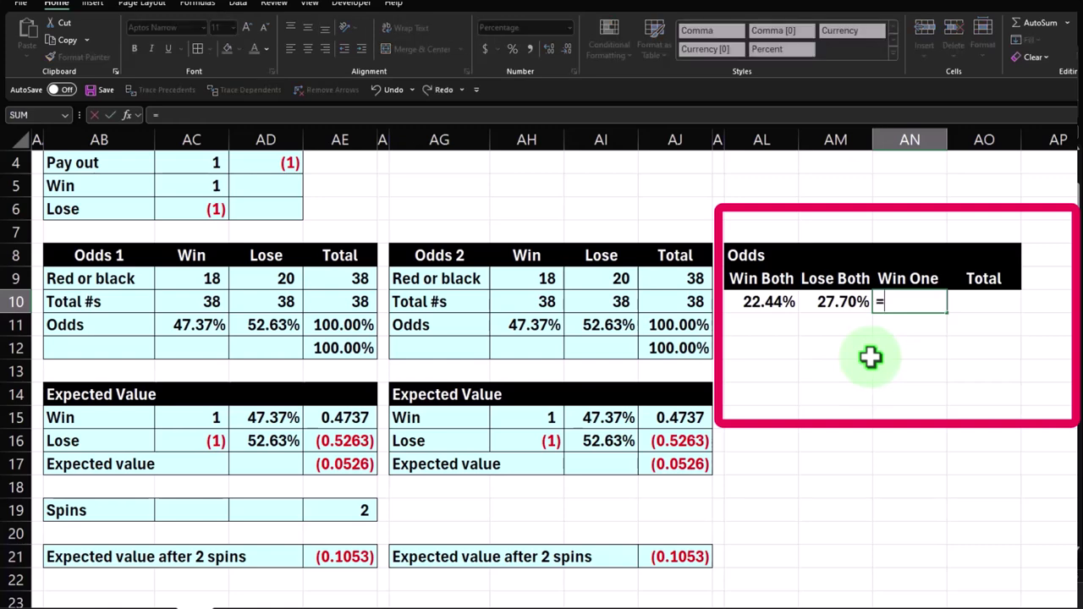
pyautogui.press('Left')
pyautogui.press('Left')
pyautogui.press('Left')
pyautogui.press('Left')
pyautogui.press('Left')
pyautogui.press('Left')
pyautogui.press('Left')
pyautogui.press('Left')
pyautogui.press('Left')
pyautogui.press('Left')
pyautogui.press('Left')
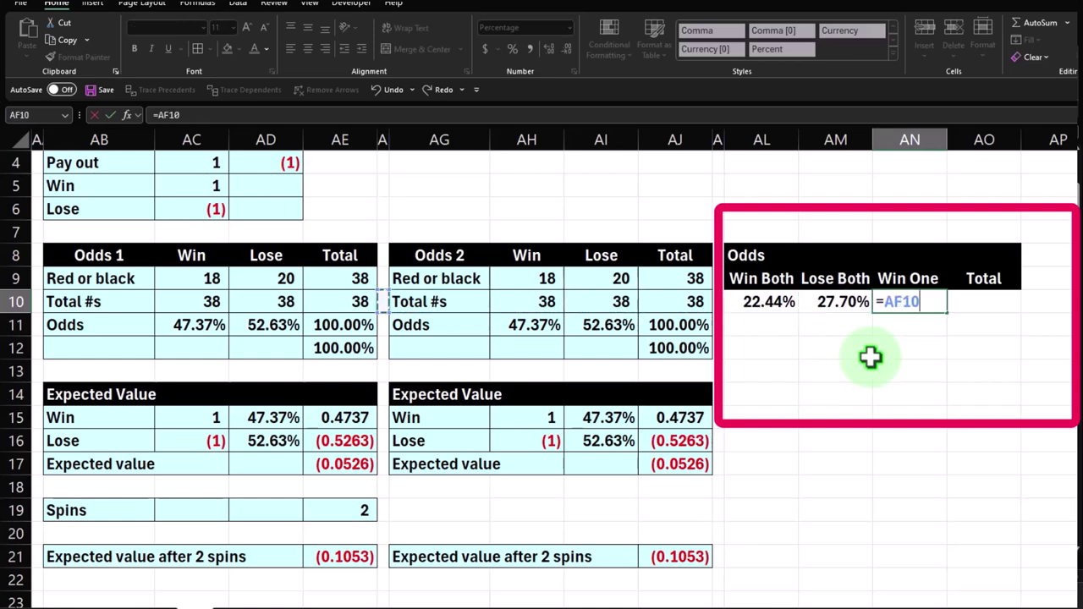
pyautogui.press('Up')
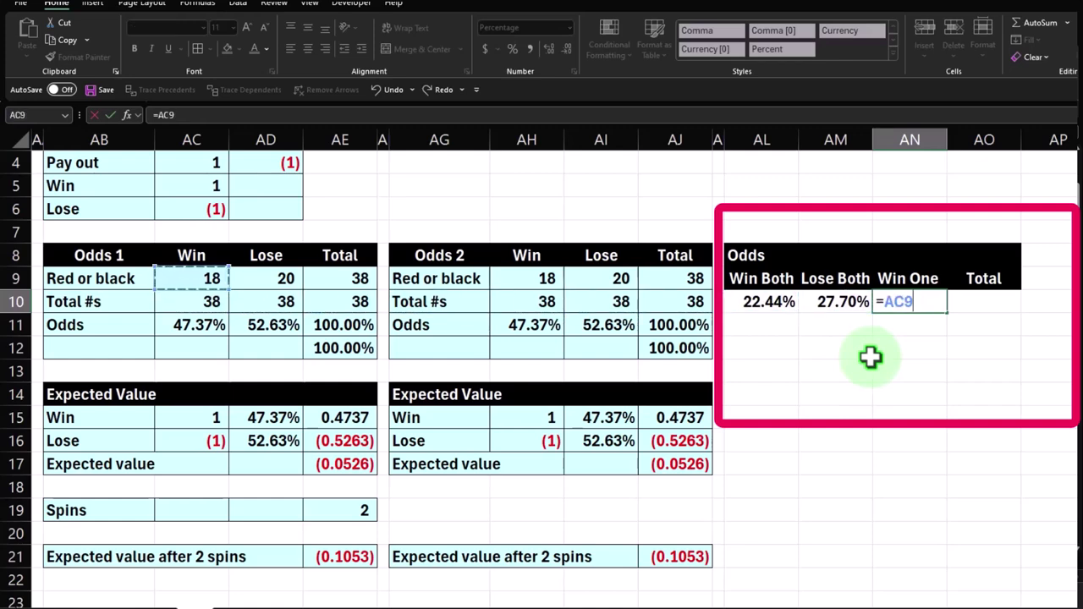
pyautogui.press('Down')
pyautogui.press('Down')
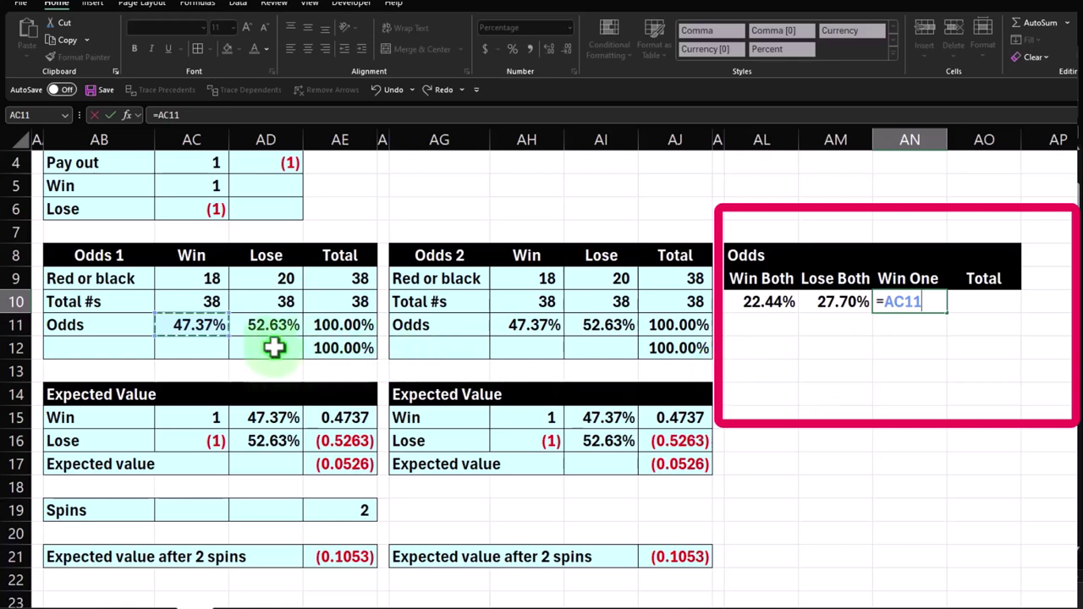
pyautogui.write('*')
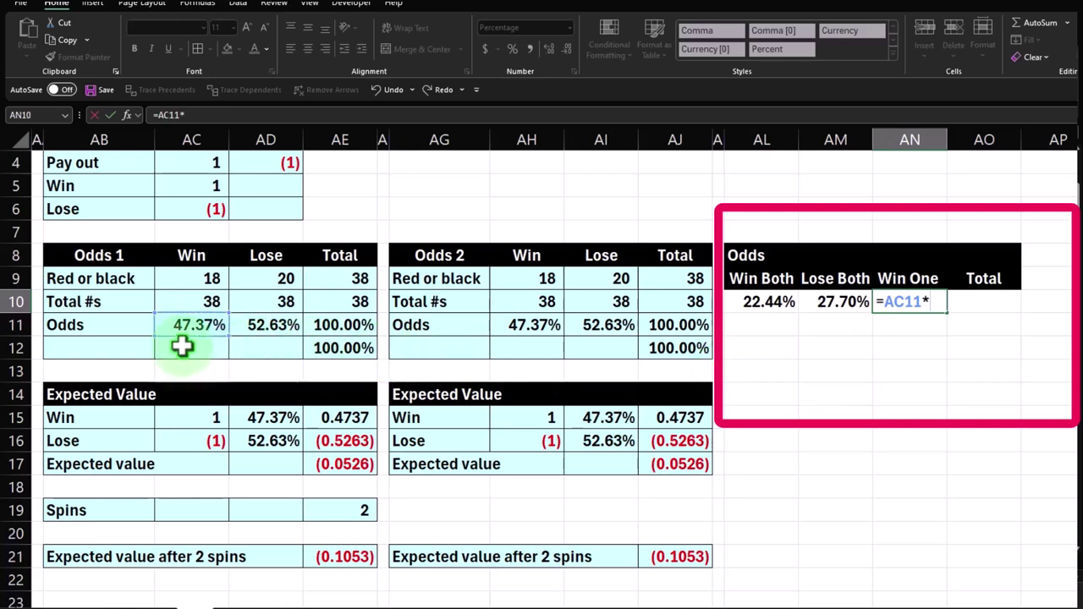
pyautogui.click(608, 331)
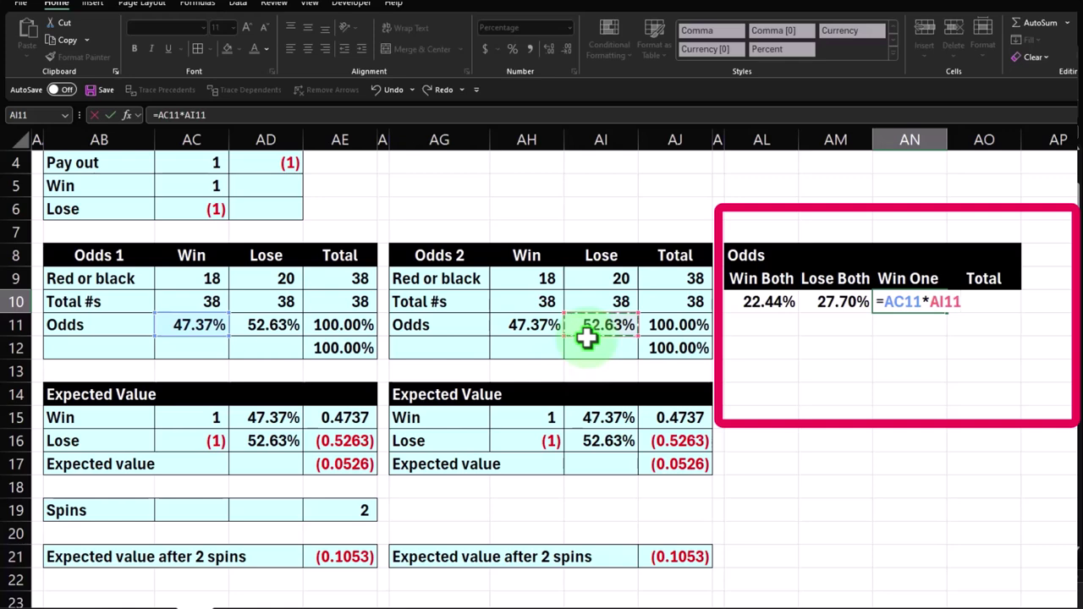
pyautogui.write('+')
pyautogui.click(254, 330)
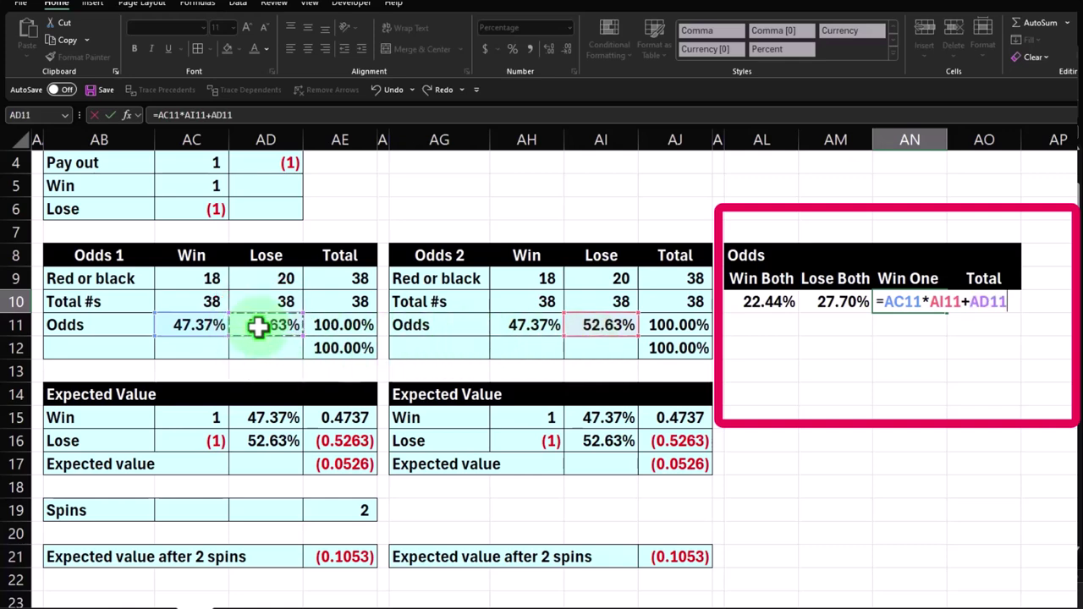
pyautogui.write('*')
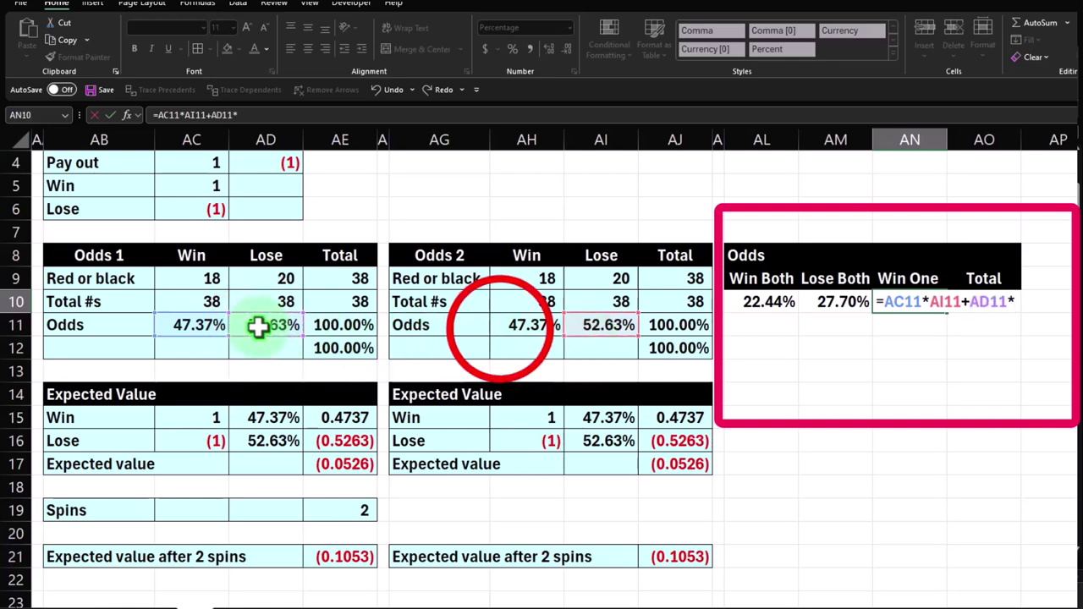
pyautogui.click(498, 329)
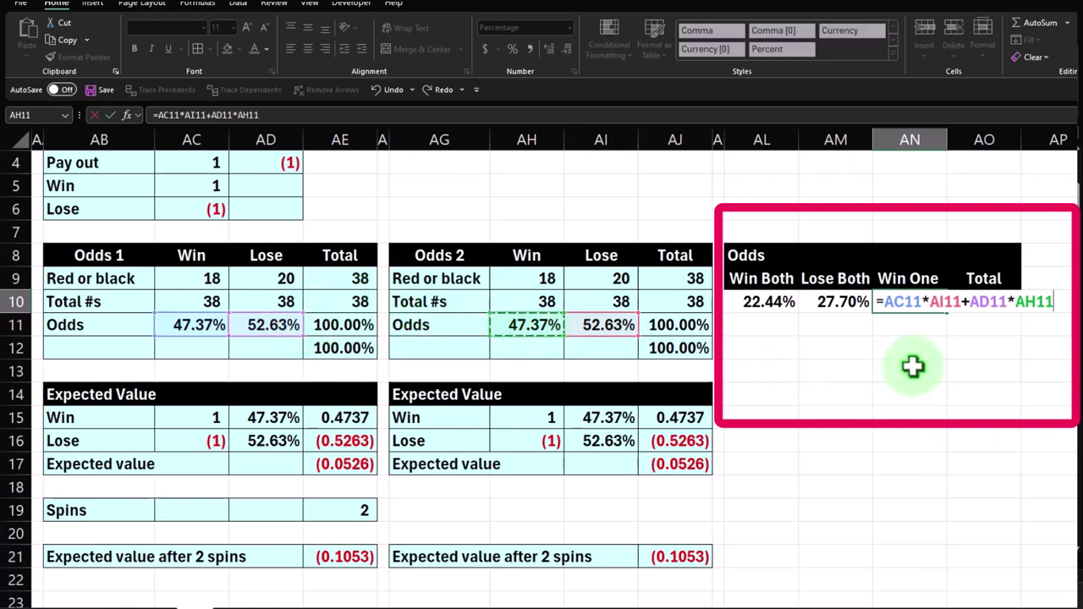
pyautogui.press('Return')
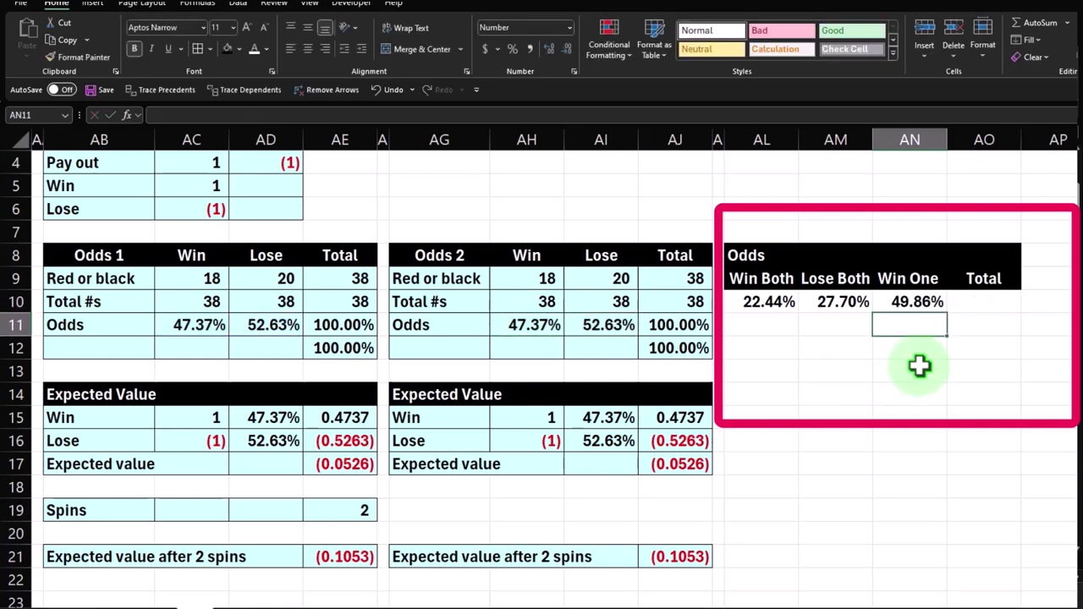
pyautogui.press('Up')
# Total the three combined odds in AO10 with a SUM of AL10:AN10.
pyautogui.click(976, 305)
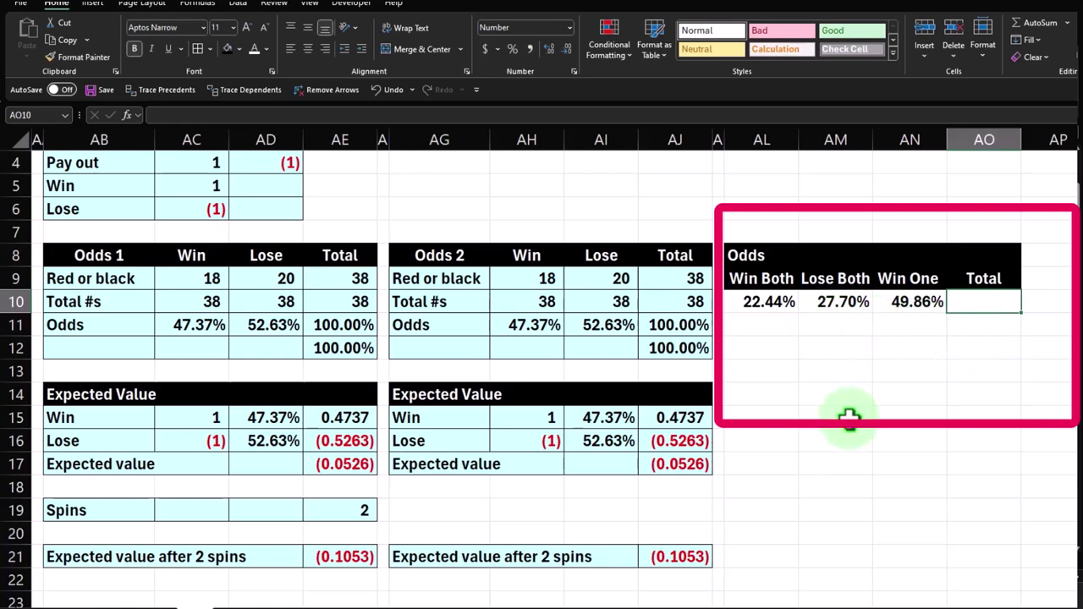
pyautogui.write('=sum(')
pyautogui.press('Left')
pyautogui.hotkey('shift', 'Left')
pyautogui.hotkey('shift', 'Left')
pyautogui.press('Return')
# Format the odds total in AO10 as a percentage with two decimals.
pyautogui.press('Up')
pyautogui.click(512, 48)
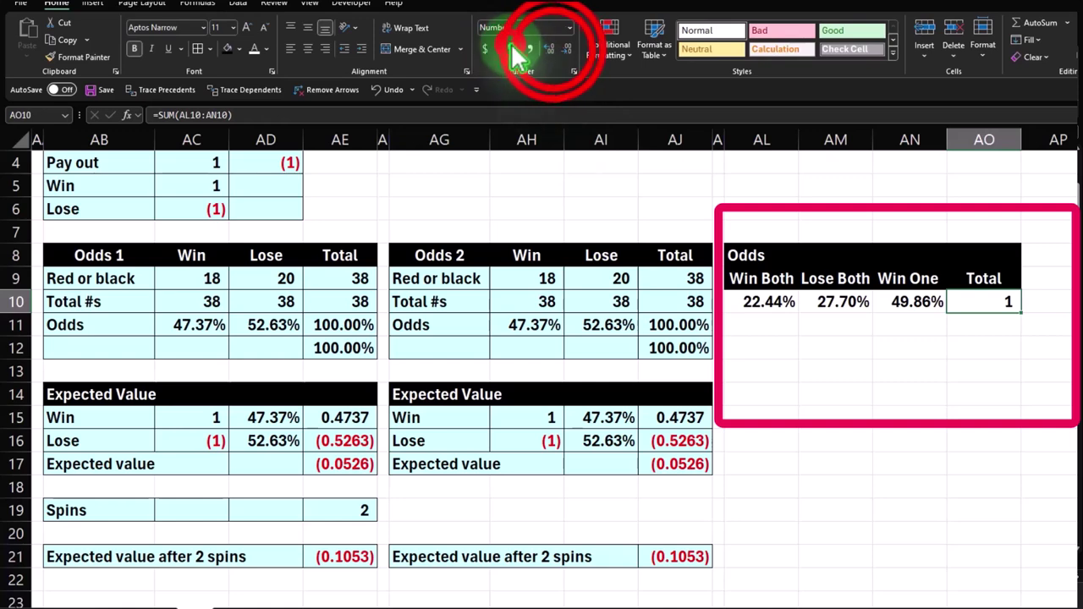
pyautogui.click(552, 49)
pyautogui.click(552, 49)
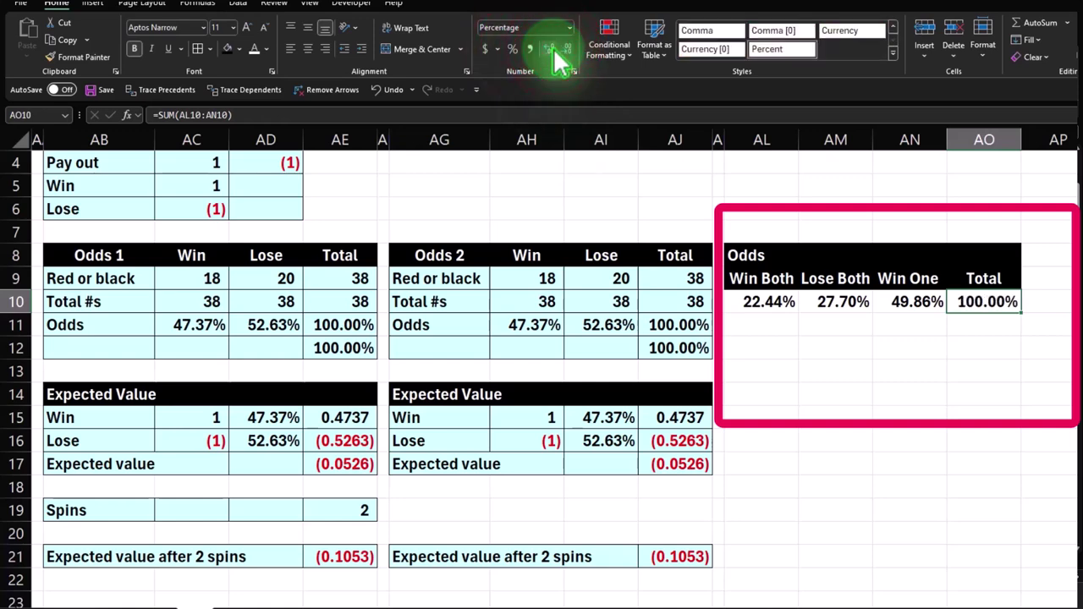
# Fill the combined odds values in AL10:AO10 with the recently used light blue color.
pyautogui.moveTo(783, 306); pyautogui.dragTo(977, 300)
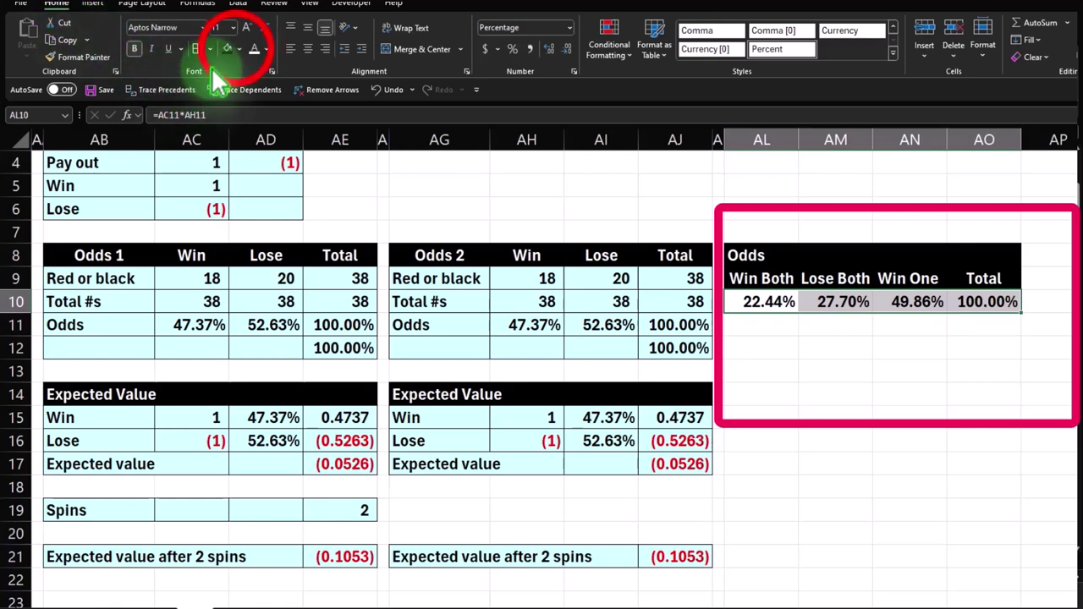
pyautogui.click(237, 48)
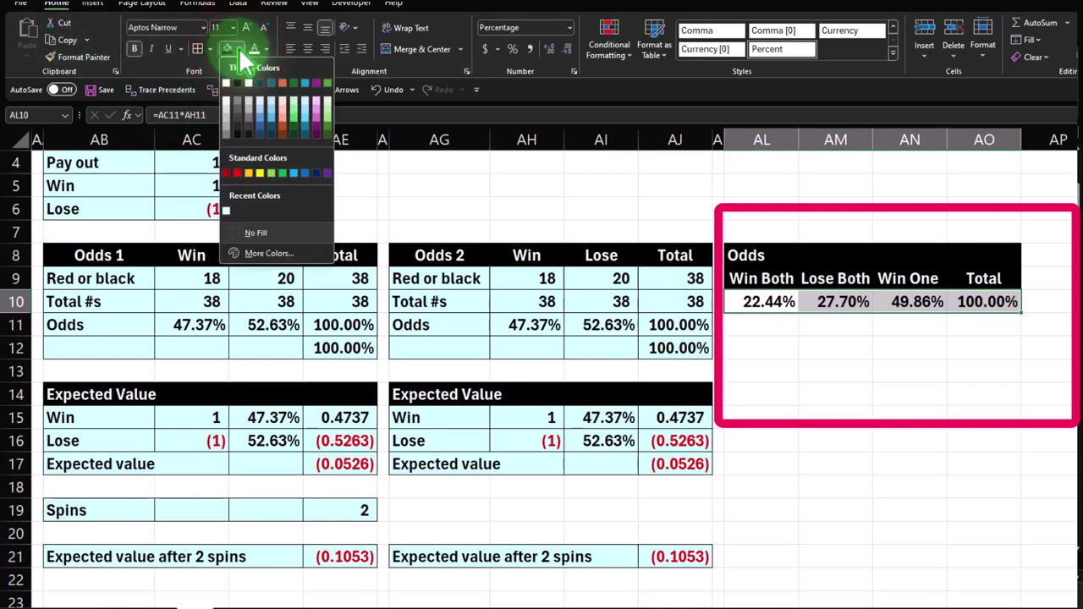
pyautogui.click(214, 212)
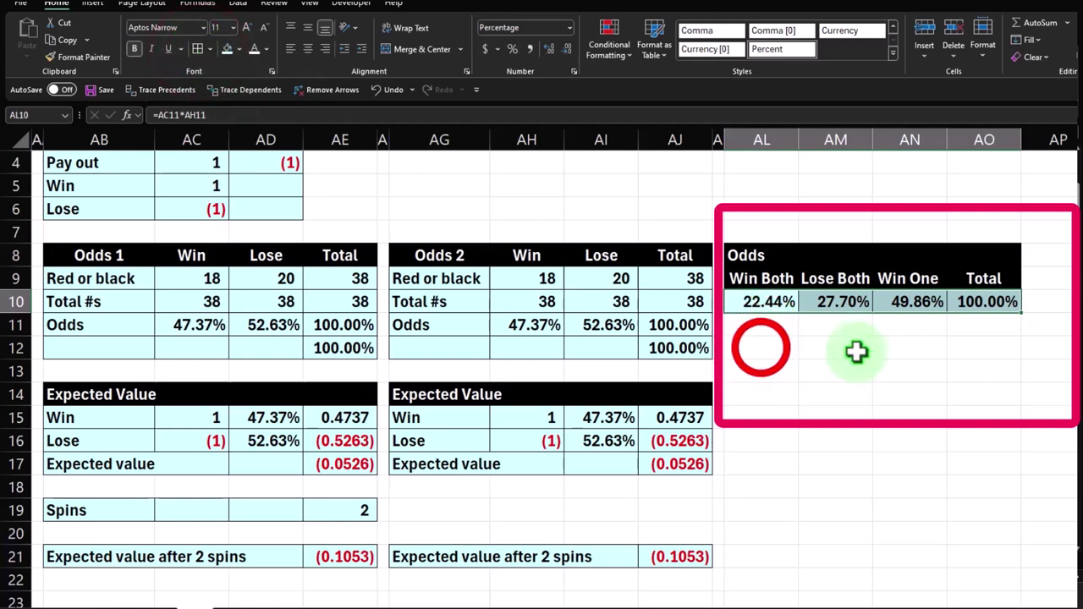
# Enter the heading Expected Value in AL12, below the combined odds table.
pyautogui.click(761, 347)
pyautogui.write('Ex')
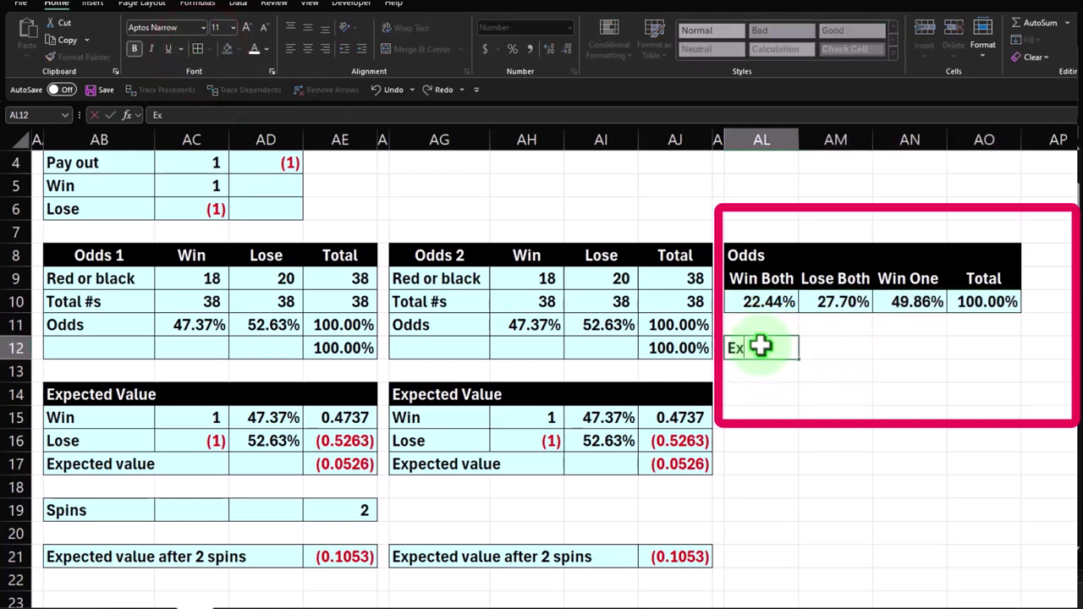
pyautogui.write('pected Value')
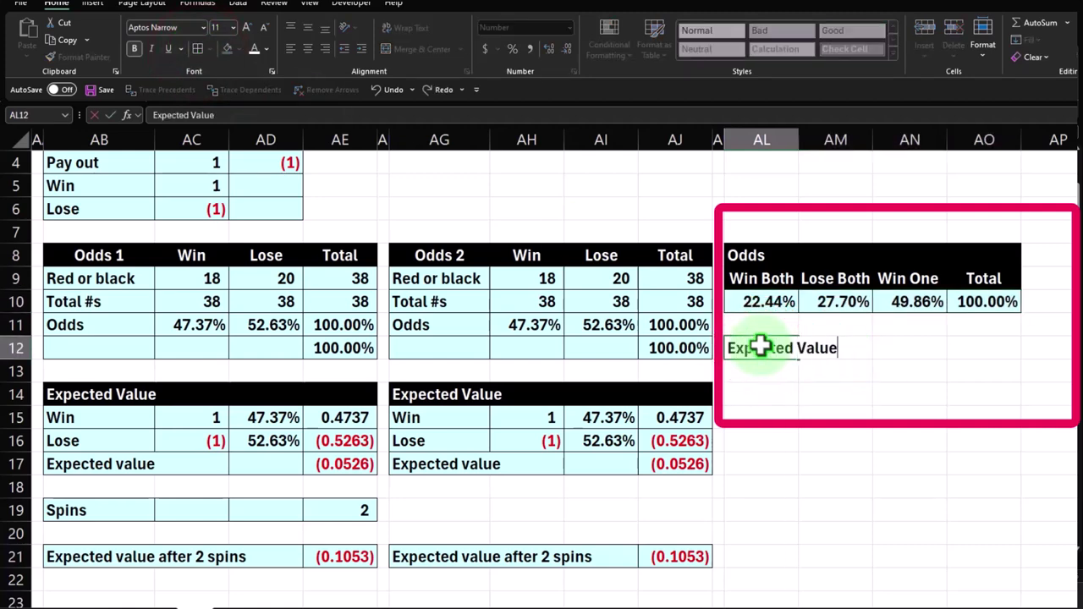
pyautogui.press('Return')
# Format the Expected Value heading row AL12:AO12 with a black fill and white text.
pyautogui.press('Up')
pyautogui.hotkey('shift', 'Right')
pyautogui.hotkey('shift', 'Right')
pyautogui.hotkey('shift', 'Right')
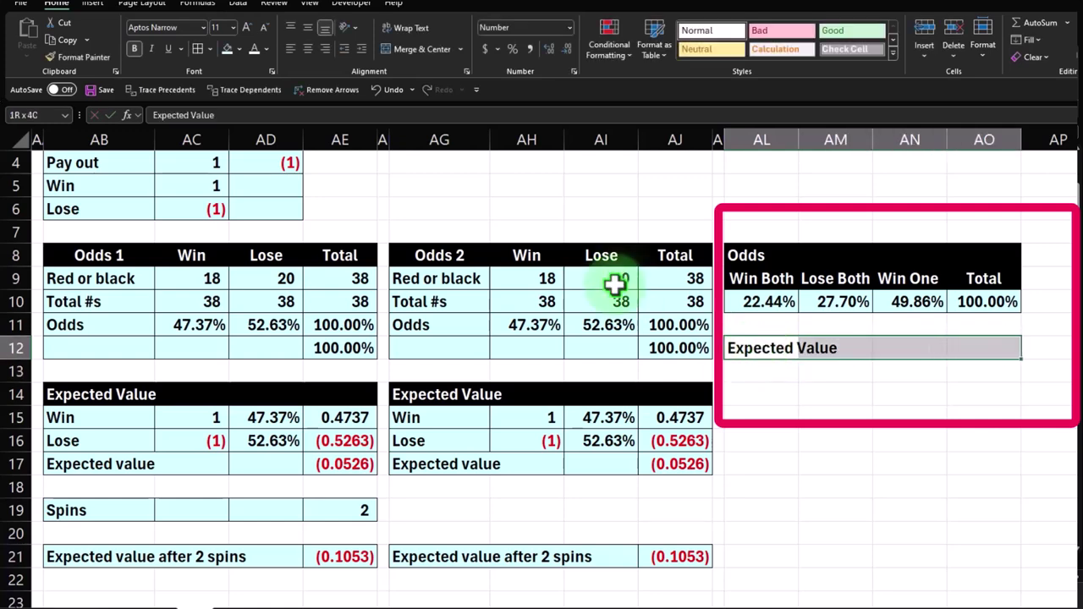
pyautogui.click(230, 48)
pyautogui.click(241, 49)
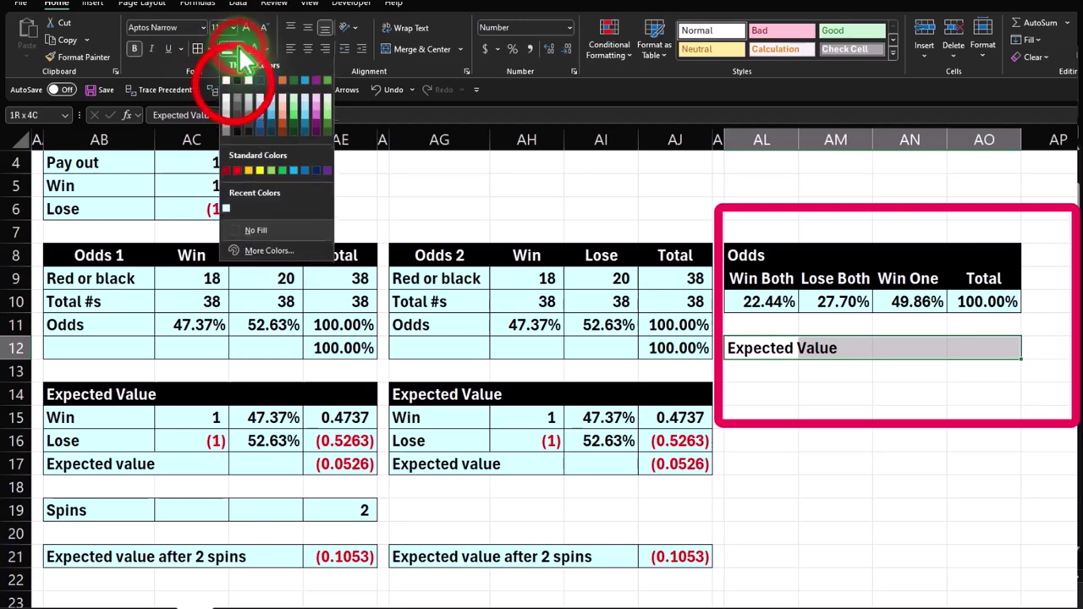
pyautogui.click(235, 97)
pyautogui.click(256, 48)
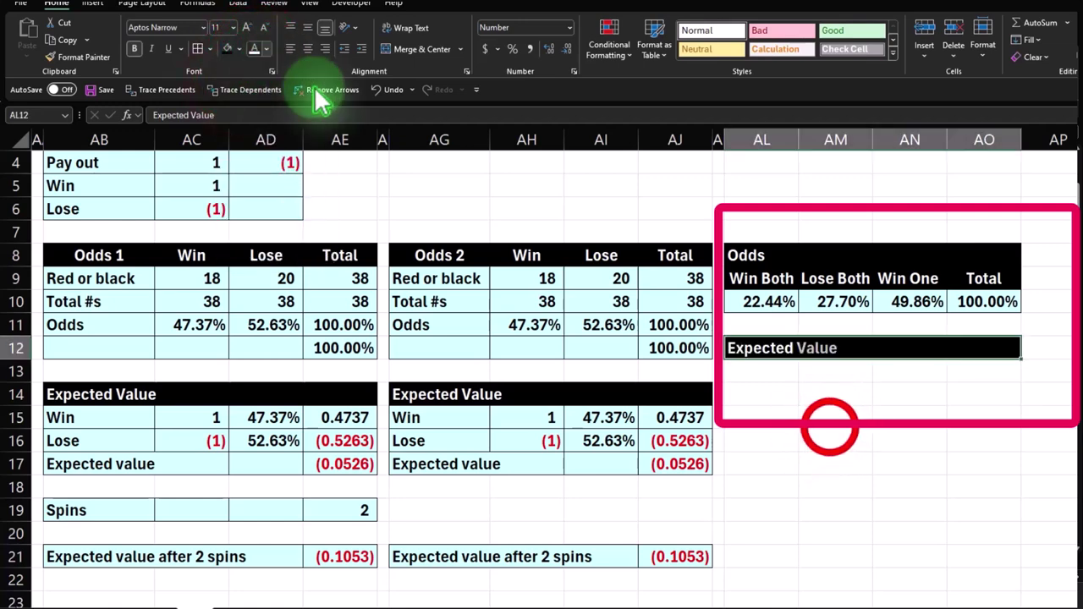
# Enter the label Win both in AL13 and widen column AL.
pyautogui.click(757, 373)
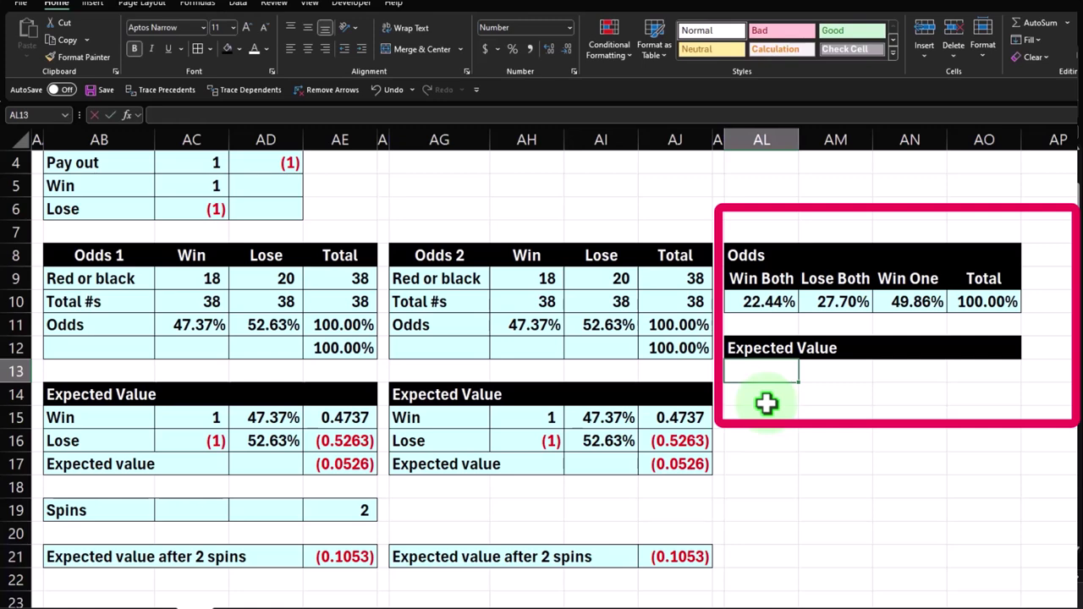
pyautogui.write('Win both')
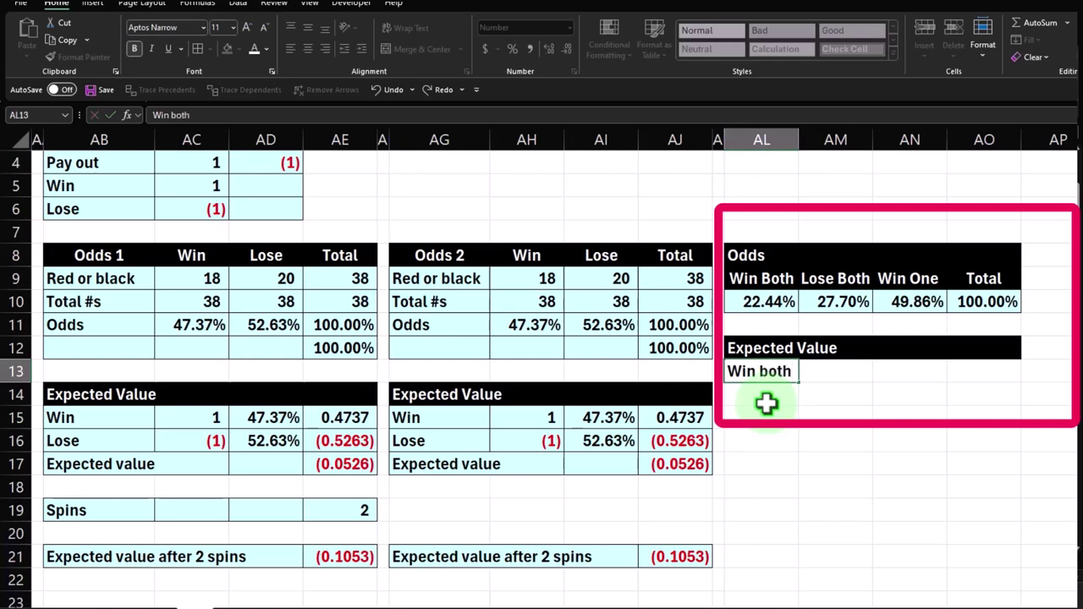
pyautogui.press('Return')
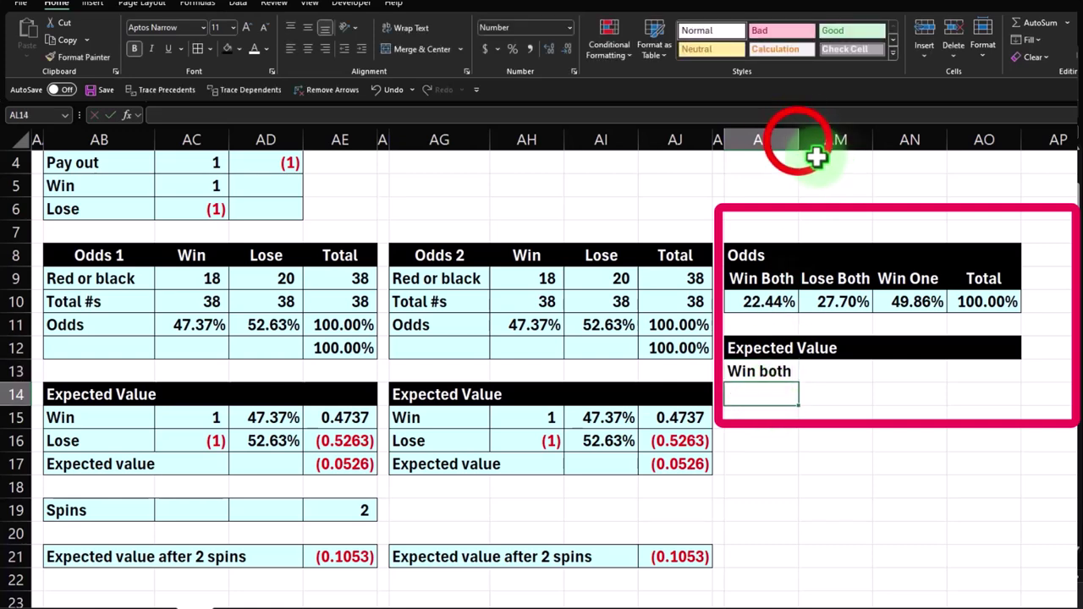
pyautogui.moveTo(799, 140); pyautogui.dragTo(829, 142)
# Calculate the Win both payout in AM13 as the winning pay out times two, AC4*2.
pyautogui.click(878, 372)
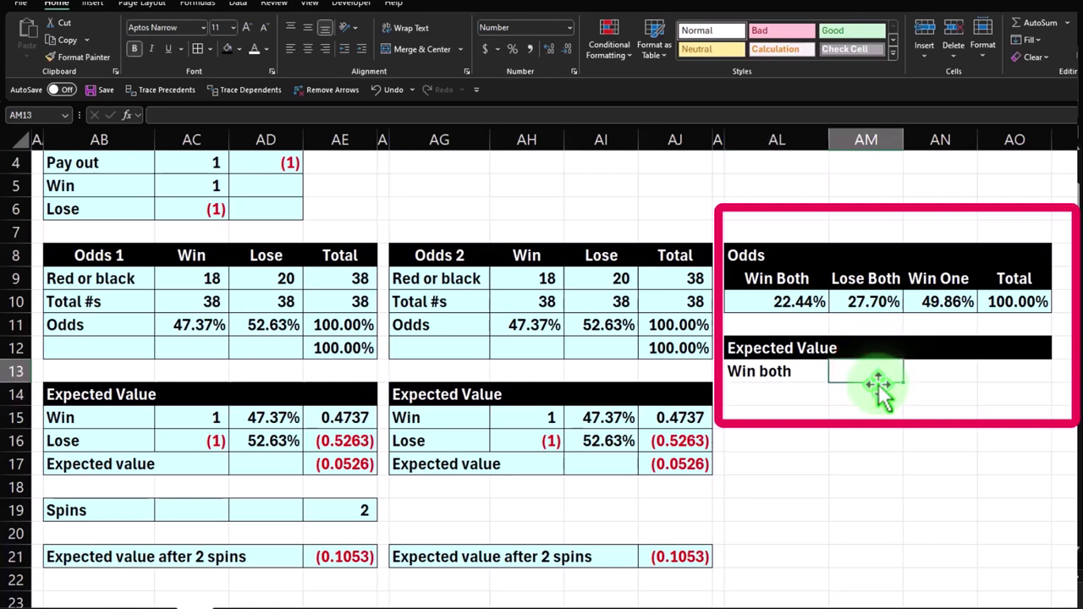
pyautogui.write('=')
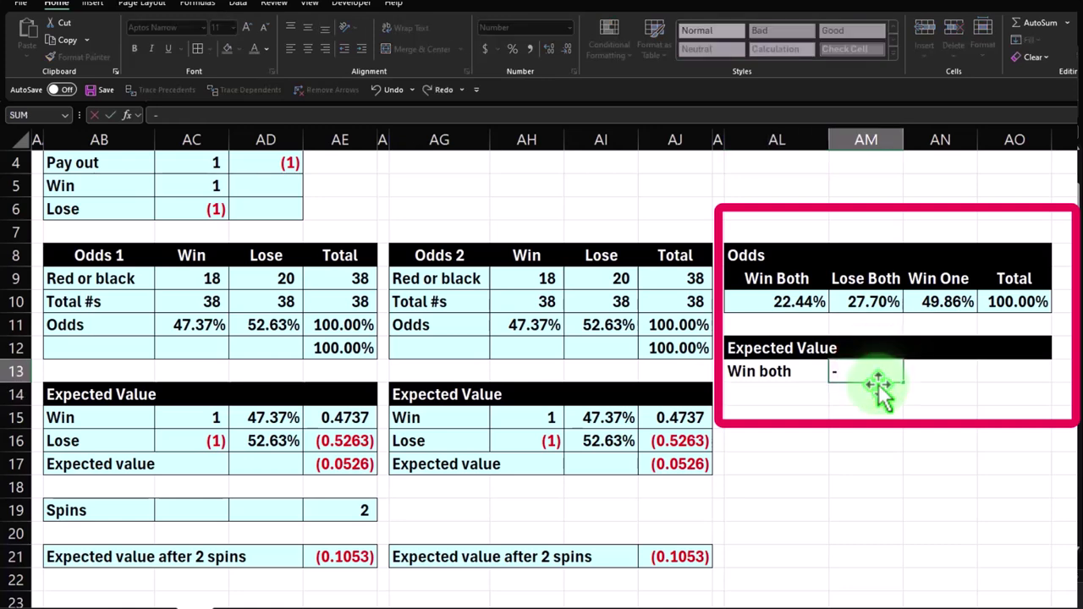
pyautogui.press('Left')
pyautogui.press('Left')
pyautogui.press('Left')
pyautogui.press('Left')
pyautogui.press('Left')
pyautogui.press('Left')
pyautogui.press('Left')
pyautogui.press('Left')
pyautogui.press('Up')
pyautogui.press('Up')
pyautogui.press('Up')
pyautogui.press('Up')
pyautogui.press('Up')
pyautogui.press('Up')
pyautogui.press('Up')
pyautogui.press('Left')
pyautogui.press('Left')
pyautogui.press('Up')
pyautogui.press('Up')
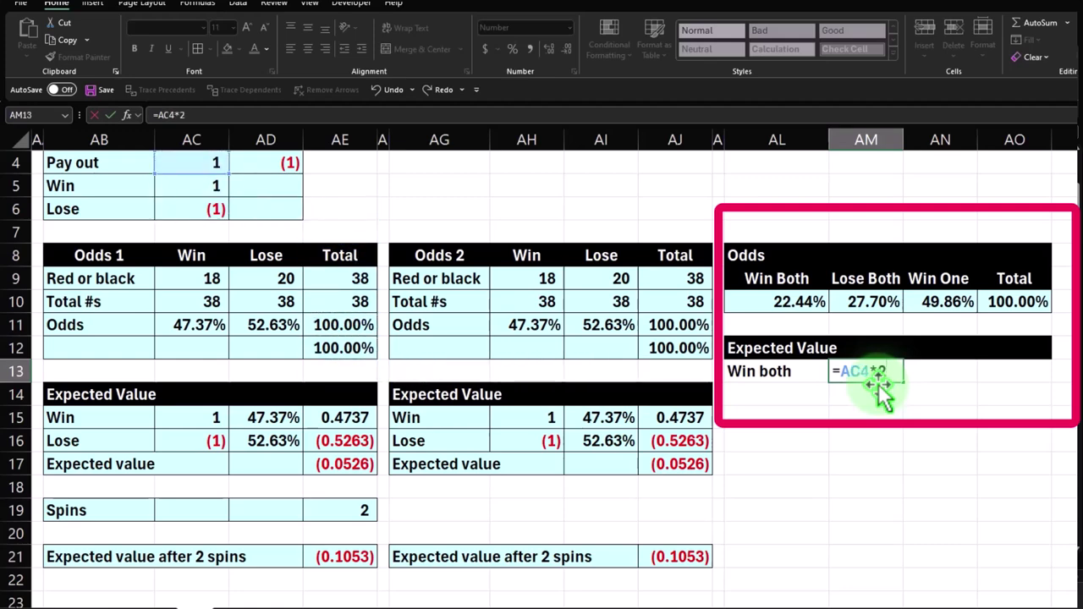
pyautogui.press('Return')
# Link the Win both odds in AN13 to the combined Win Both percentage in AL10.
pyautogui.press('Right')
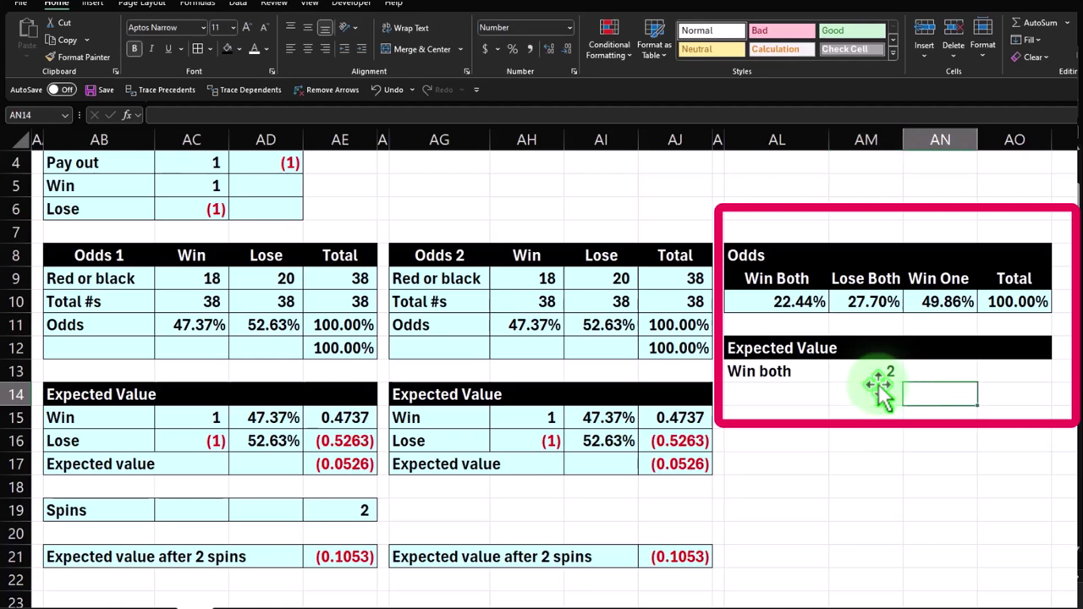
pyautogui.press('Up')
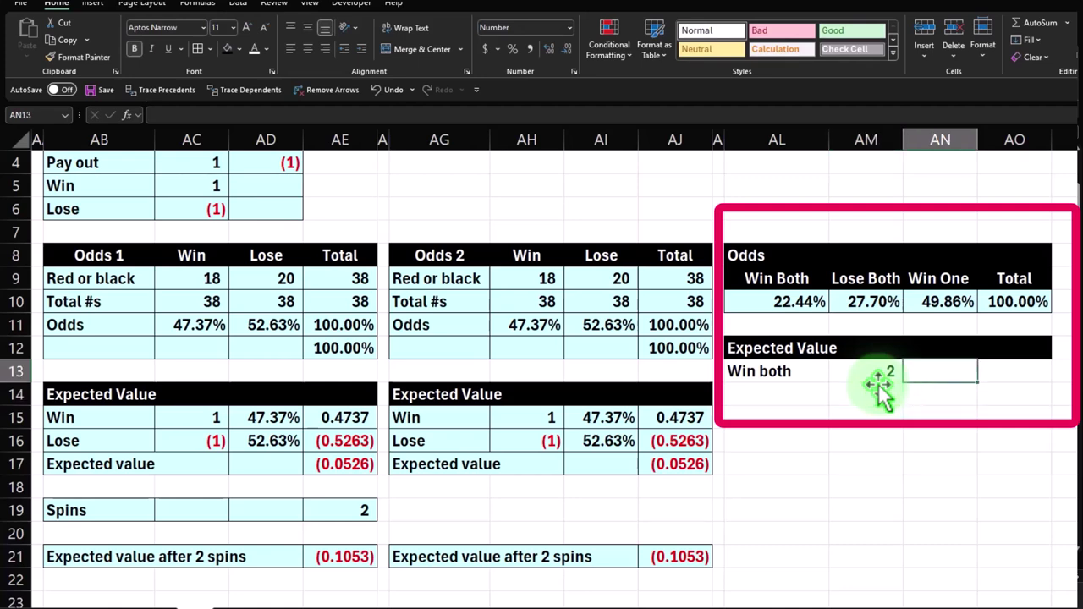
pyautogui.write('=')
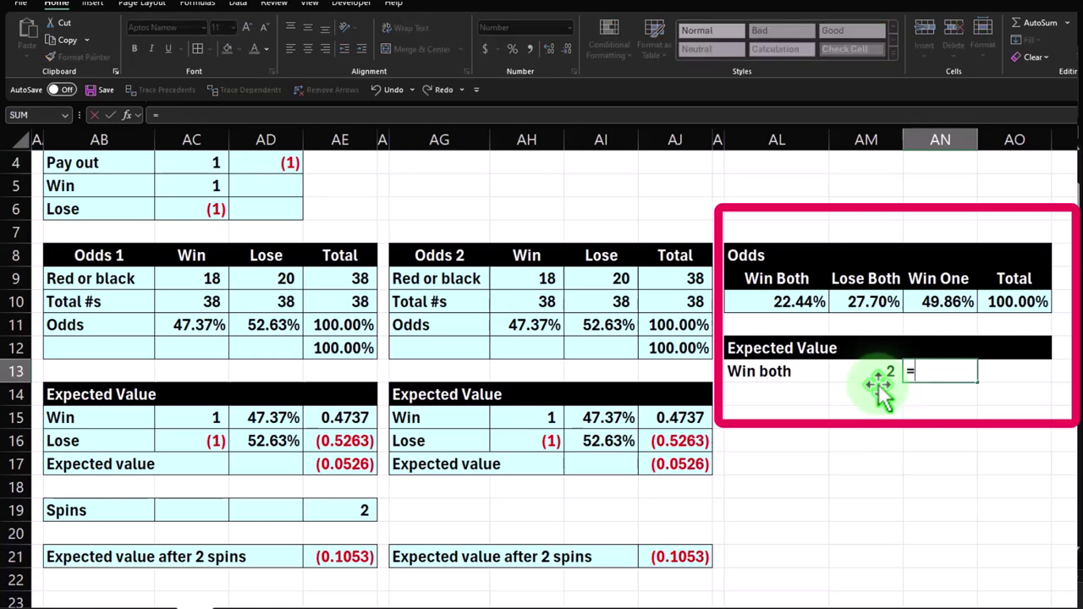
pyautogui.press('Left')
pyautogui.press('Left')
pyautogui.press('Left')
pyautogui.press('Up')
pyautogui.press('Up')
pyautogui.press('Up')
pyautogui.press('Right')
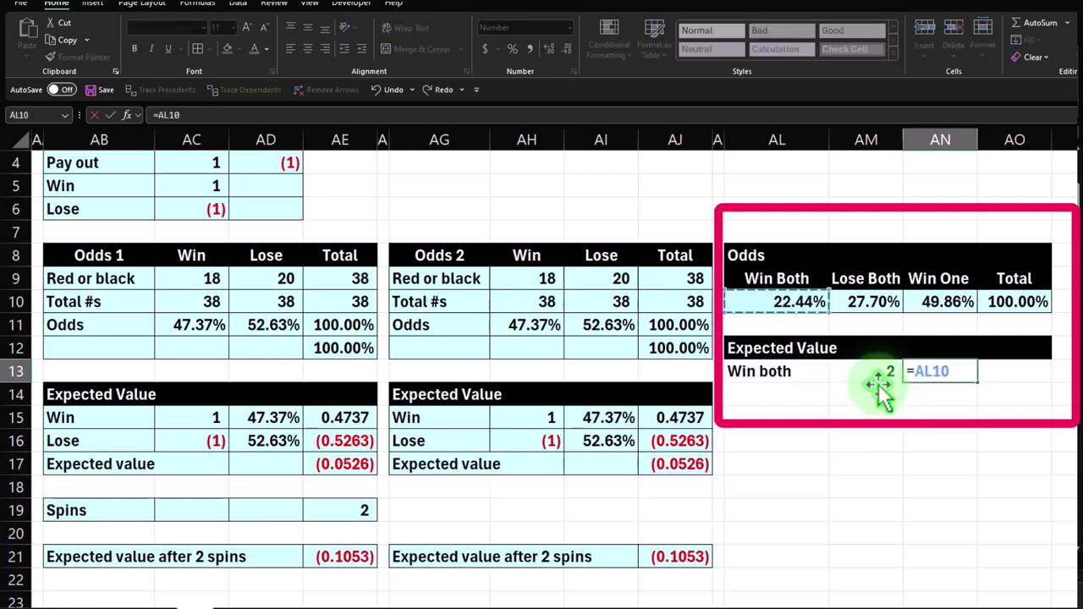
pyautogui.press('Return')
pyautogui.press('Up')
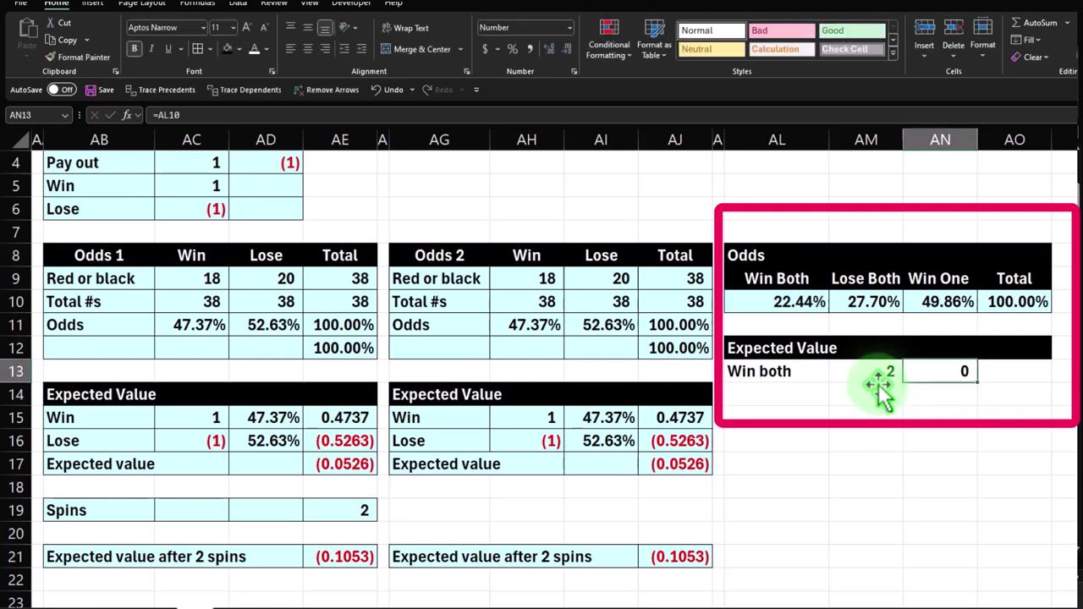
# Format the Win both odds in AN13 as a percentage with two decimal places.
pyautogui.click(511, 49)
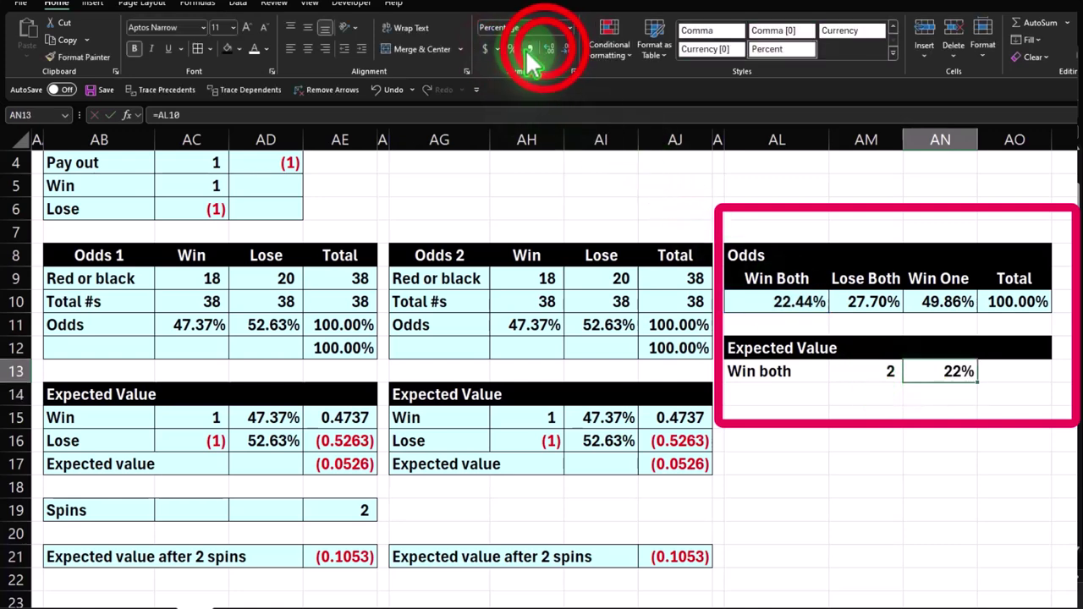
pyautogui.click(546, 48)
pyautogui.click(547, 48)
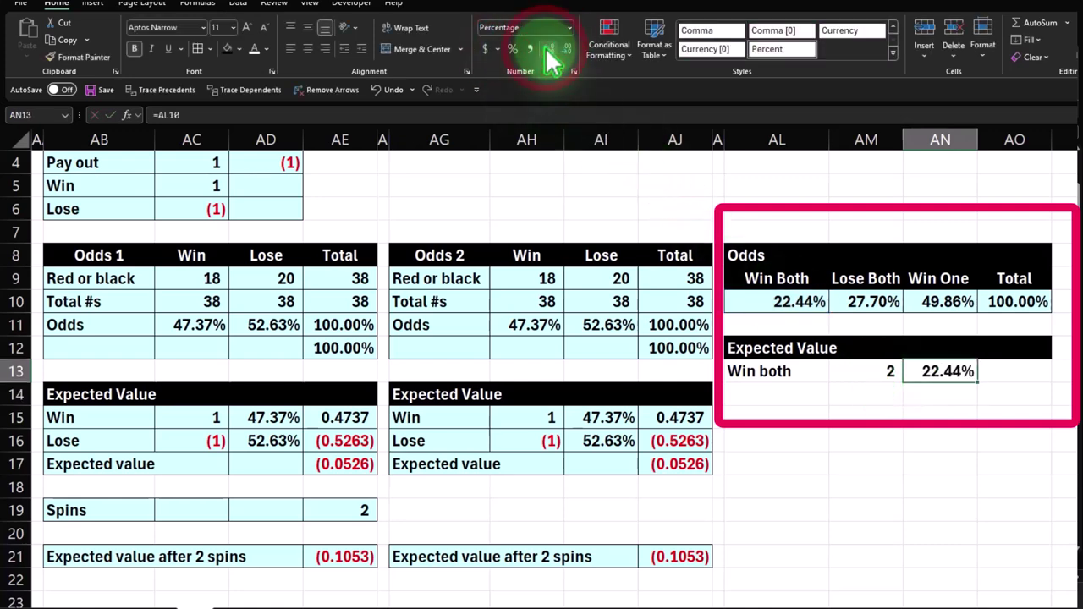
# Calculate the Win both expected value in AO13 as payout times odds, AM13*AN13.
pyautogui.click(1010, 374)
pyautogui.write('=')
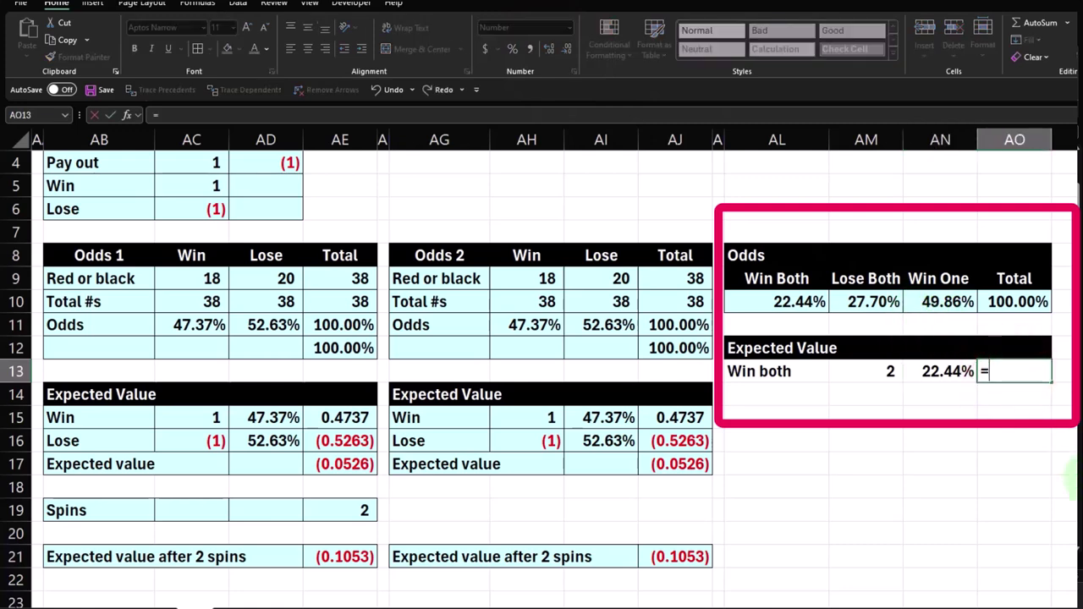
pyautogui.press('Left')
pyautogui.press('Left')
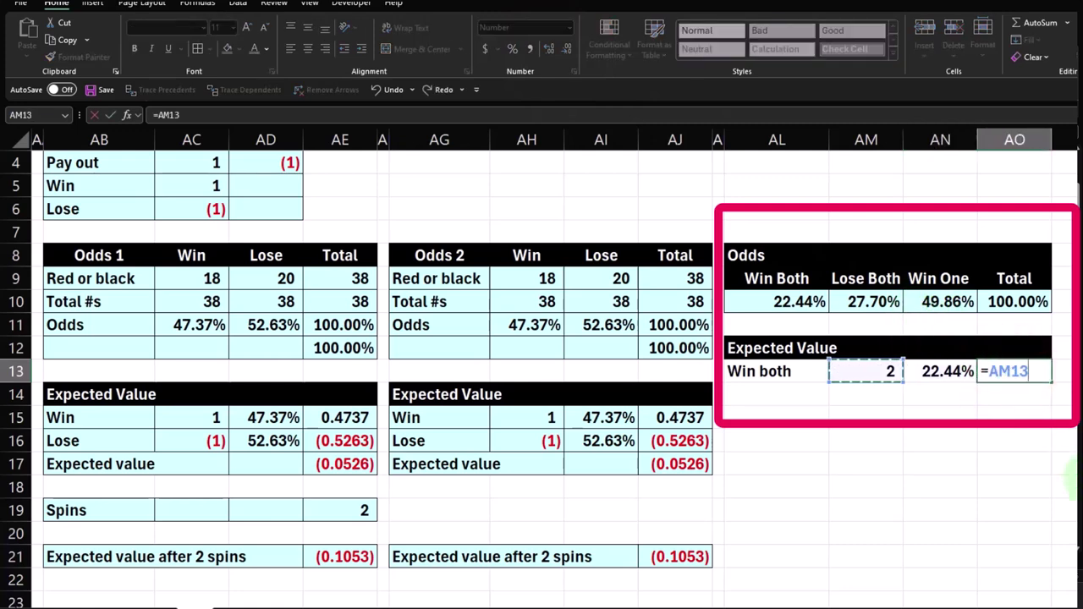
pyautogui.write('*')
pyautogui.press('Left')
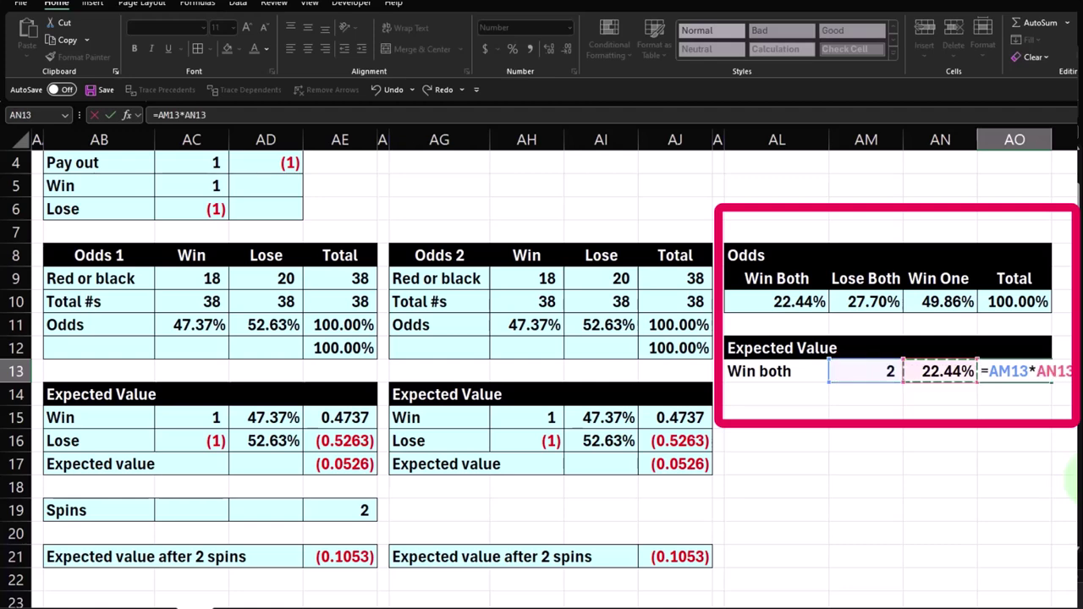
pyautogui.press('Return')
pyautogui.press('Up')
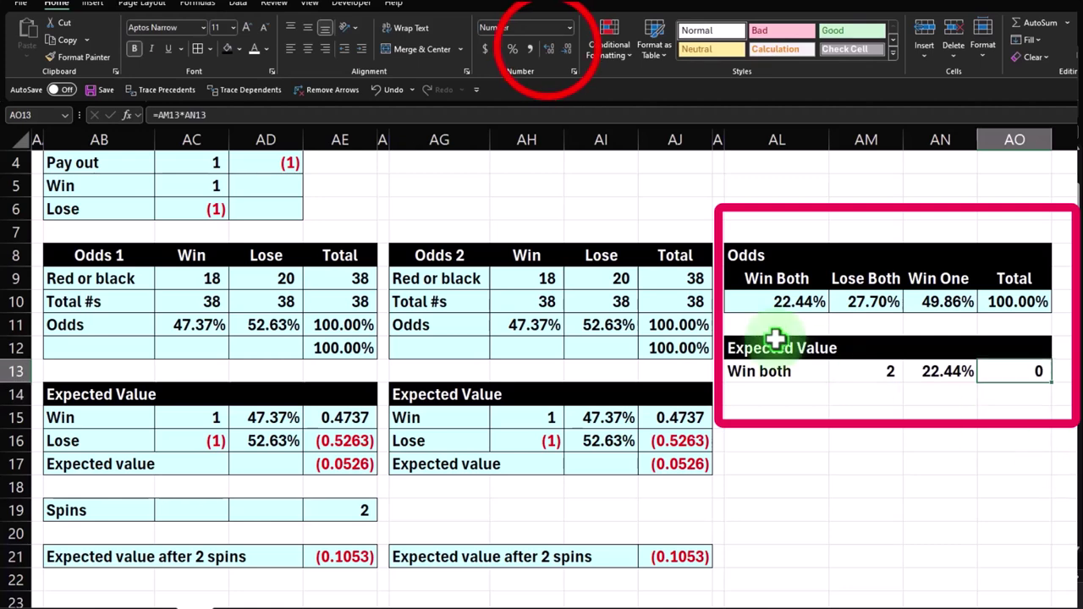
# Show the Win both expected value in AO13 with four decimal places.
pyautogui.click(547, 48)
pyautogui.click(548, 48)
pyautogui.click(549, 48)
pyautogui.click(548, 48)
# Enter the label Lose both in AL14, below Win both.
pyautogui.press('Down')
pyautogui.press('Left')
pyautogui.press('Left')
pyautogui.press('Left')
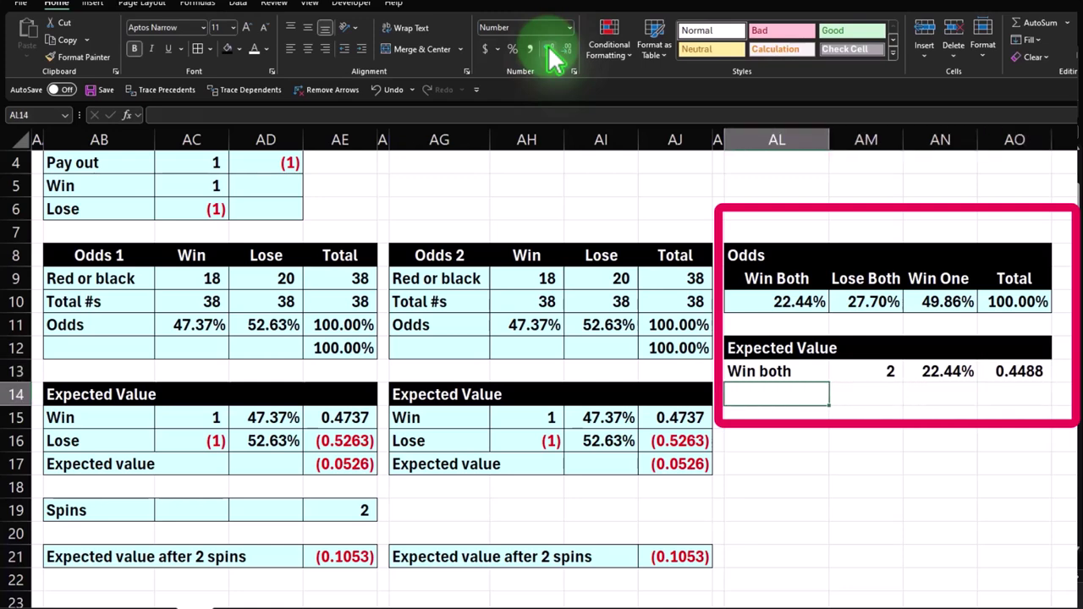
pyautogui.write('Lose both')
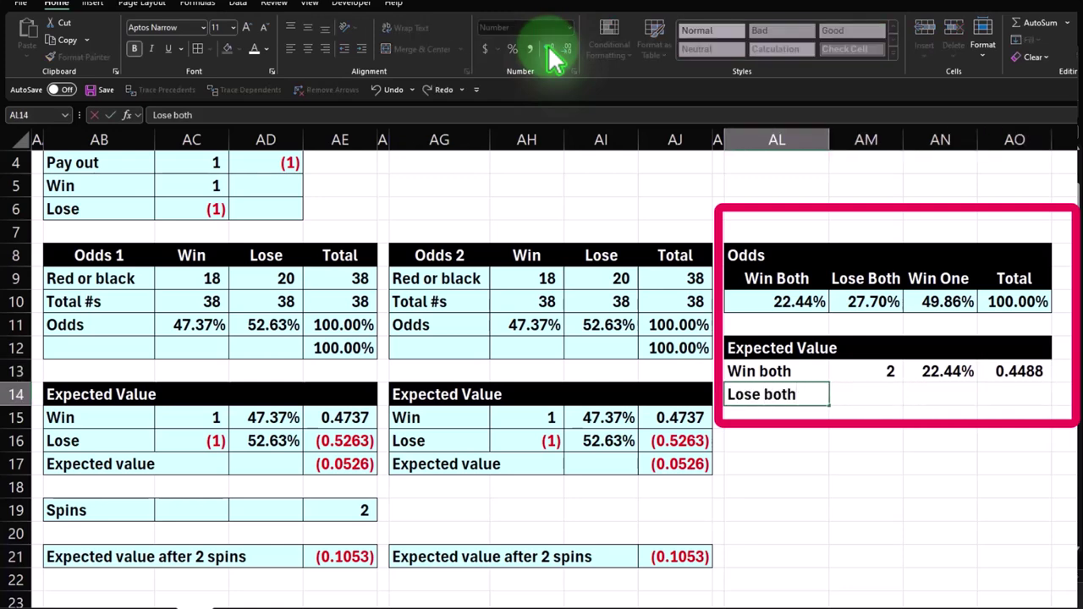
pyautogui.press('Tab')
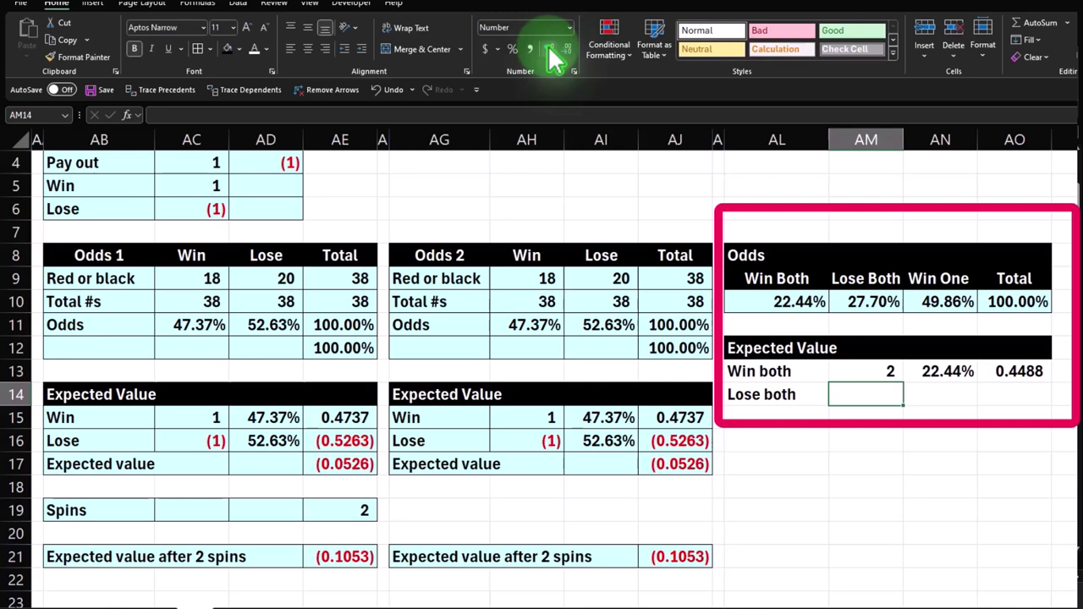
# Calculate the Lose both payout in AM14 as the Lose amount times two, AC6*2.
pyautogui.write('=')
pyautogui.press('Left')
pyautogui.press('Left')
pyautogui.press('Left')
pyautogui.press('Left')
pyautogui.press('Left')
pyautogui.press('Left')
pyautogui.press('Left')
pyautogui.press('Left')
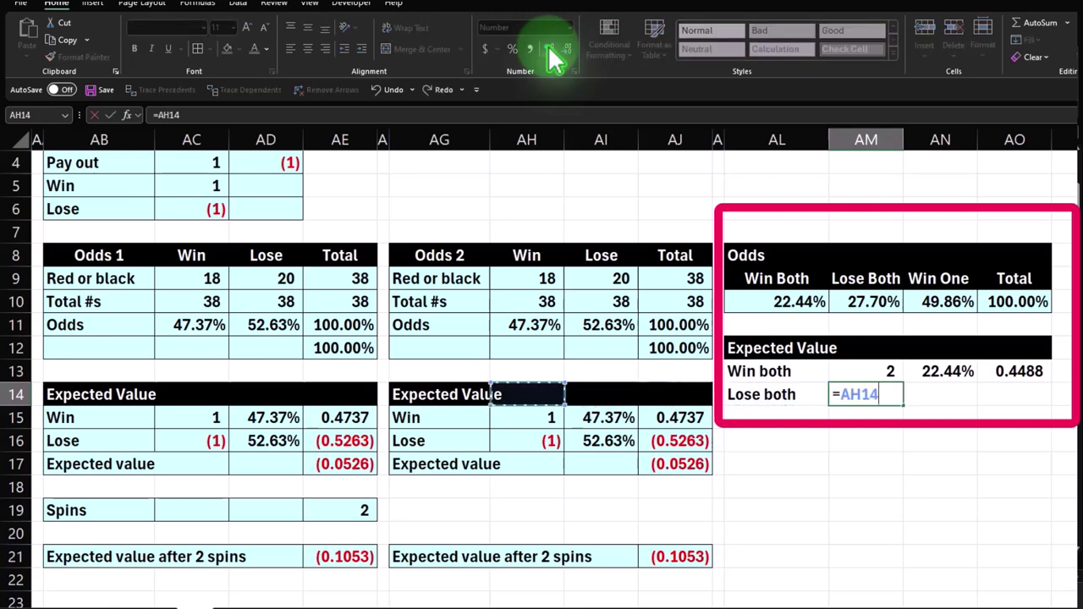
pyautogui.press('Left')
pyautogui.press('Left')
pyautogui.press('Up')
pyautogui.press('Up')
pyautogui.press('Up')
pyautogui.press('Up')
pyautogui.press('Up')
pyautogui.press('Up')
pyautogui.press('Up')
pyautogui.press('Up')
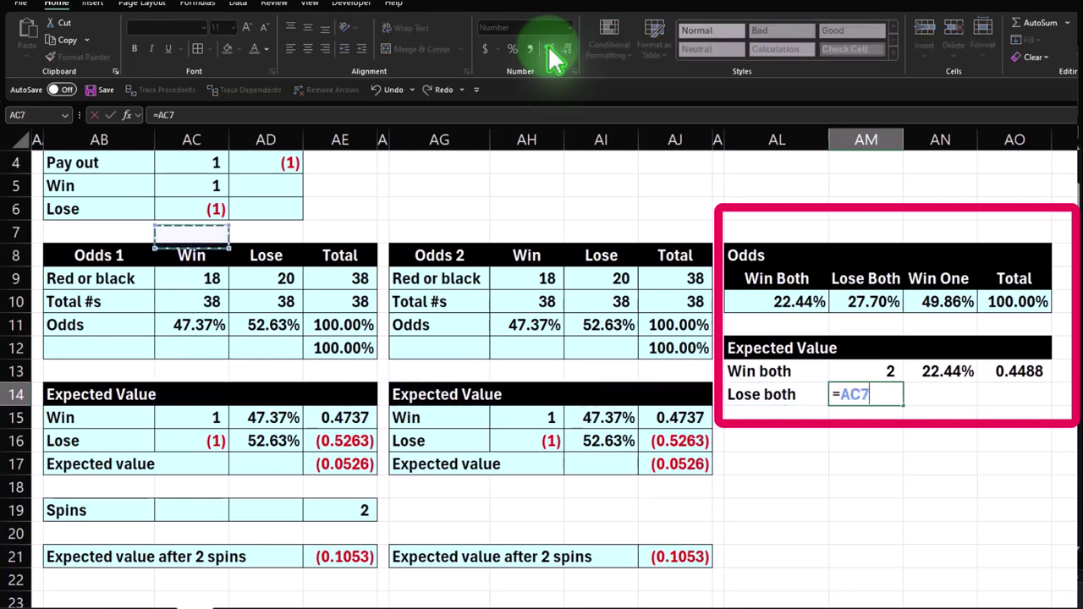
pyautogui.write('*2')
pyautogui.press('Return')
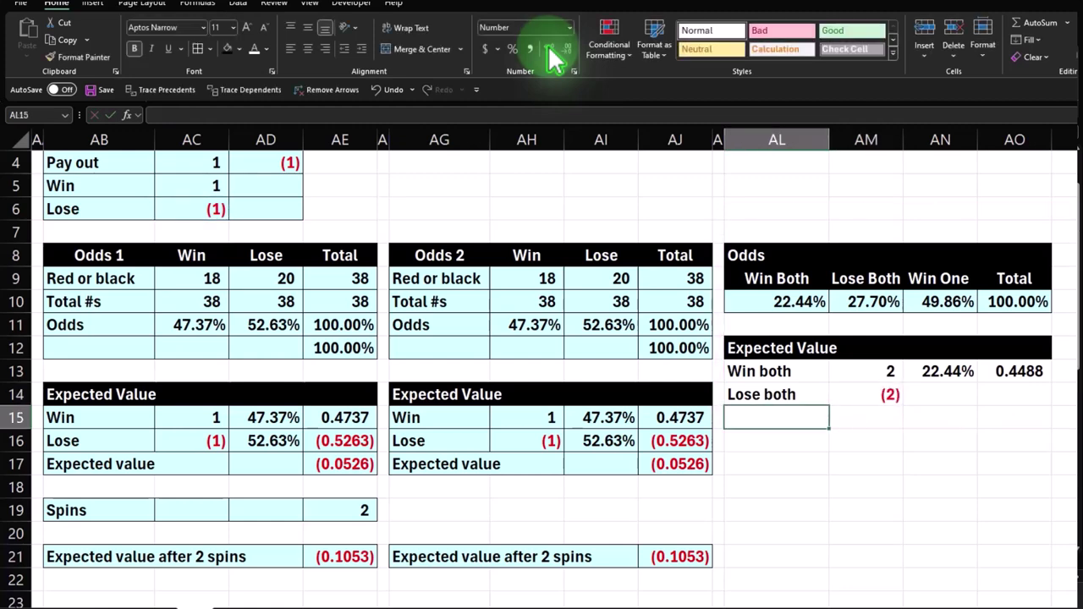
# Link the Lose both odds in AN14 to the combined Lose Both percentage in AM10.
pyautogui.press('Right')
pyautogui.press('Right')
pyautogui.press('Up')
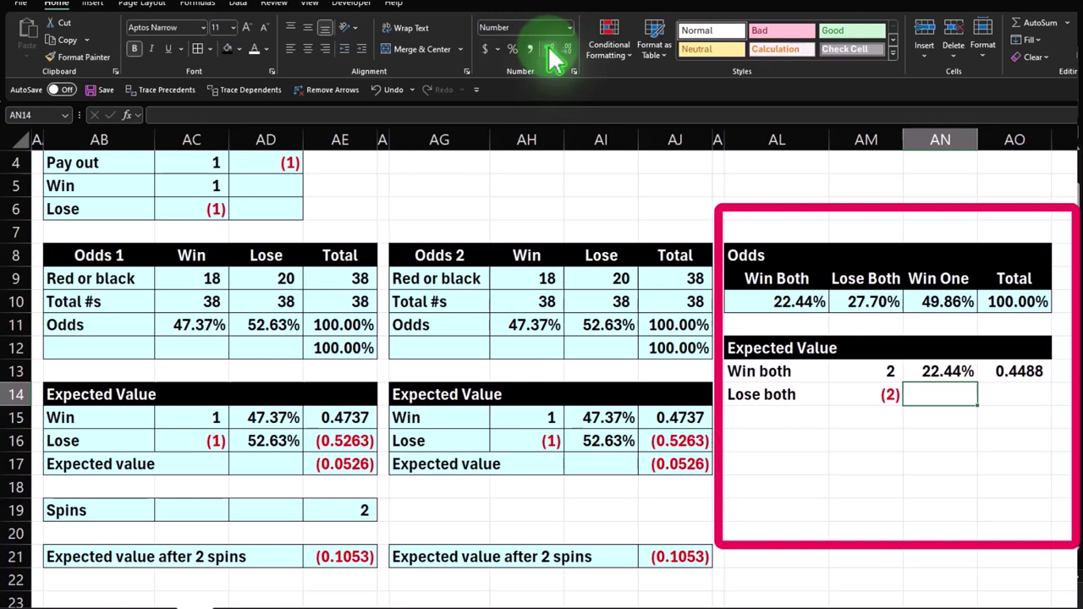
pyautogui.write('=')
pyautogui.press('Up')
pyautogui.press('Up')
pyautogui.press('Up')
pyautogui.press('Up')
pyautogui.press('Left')
pyautogui.hotkey('ctrl', 'Return')
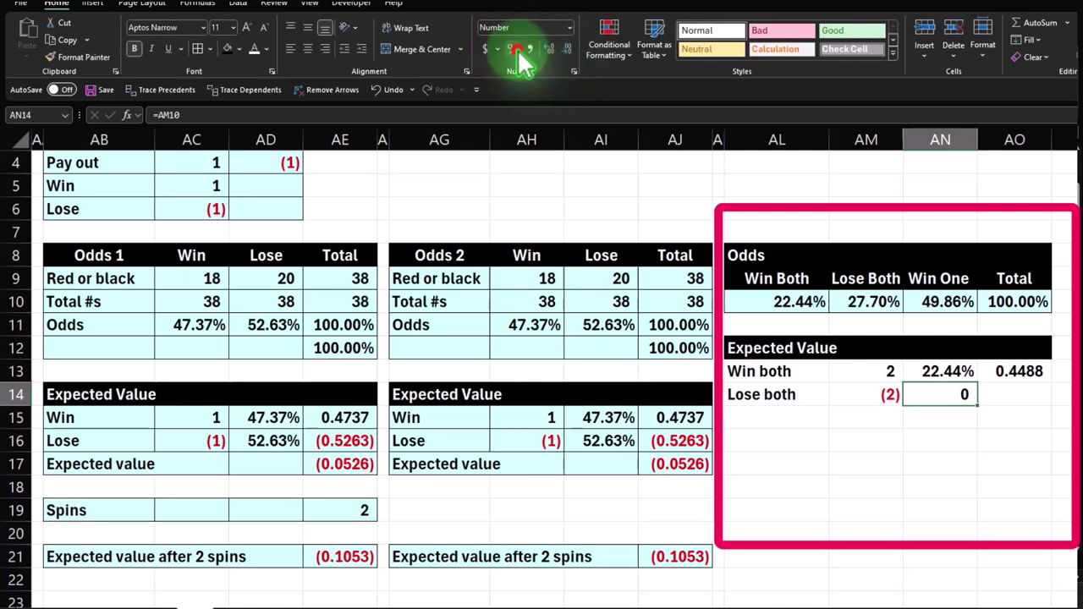
# Format the Lose both odds in AN14 as a percentage with two decimal places.
pyautogui.click(515, 49)
pyautogui.click(543, 51)
pyautogui.click(542, 51)
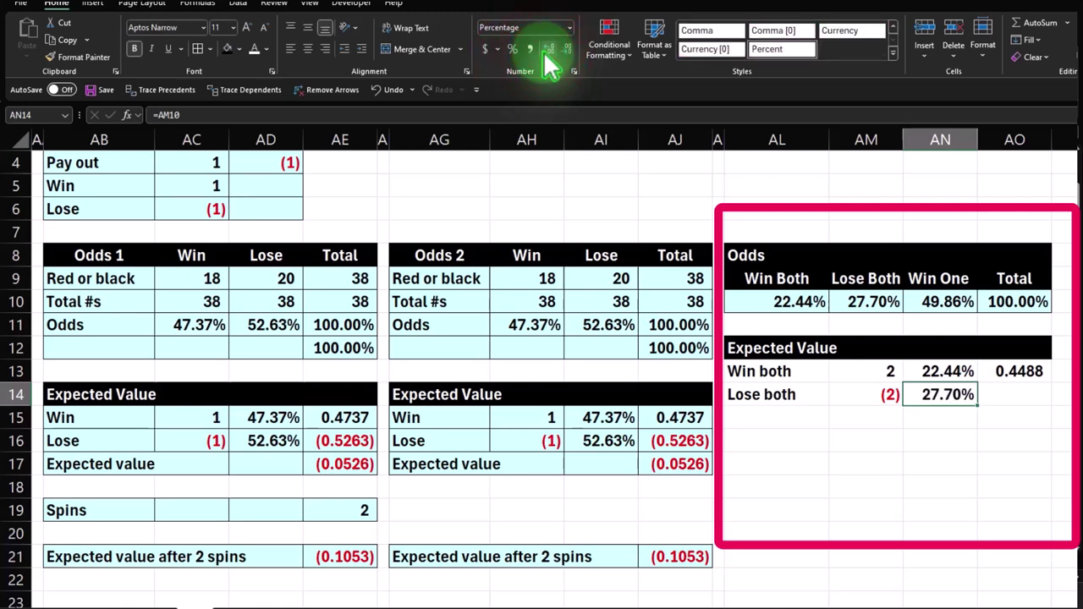
# Calculate the Lose both expected value in AO14 as payout times odds, AM14*AN14.
pyautogui.press('Right')
pyautogui.write('=')
pyautogui.press('Left')
pyautogui.press('Left')
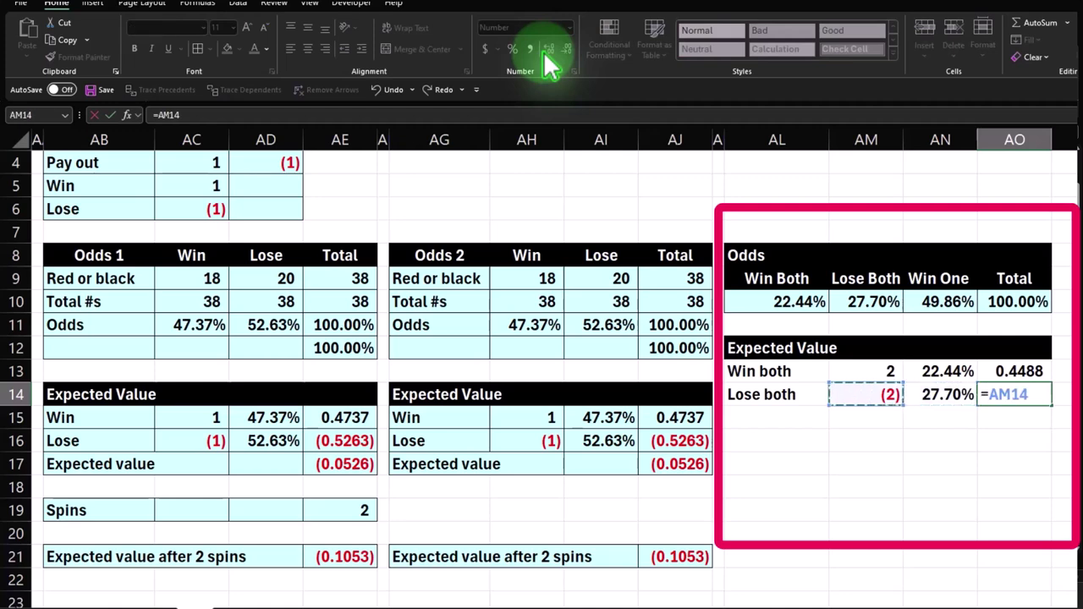
pyautogui.write('*')
pyautogui.press('Left')
pyautogui.hotkey('ctrl', 'Return')
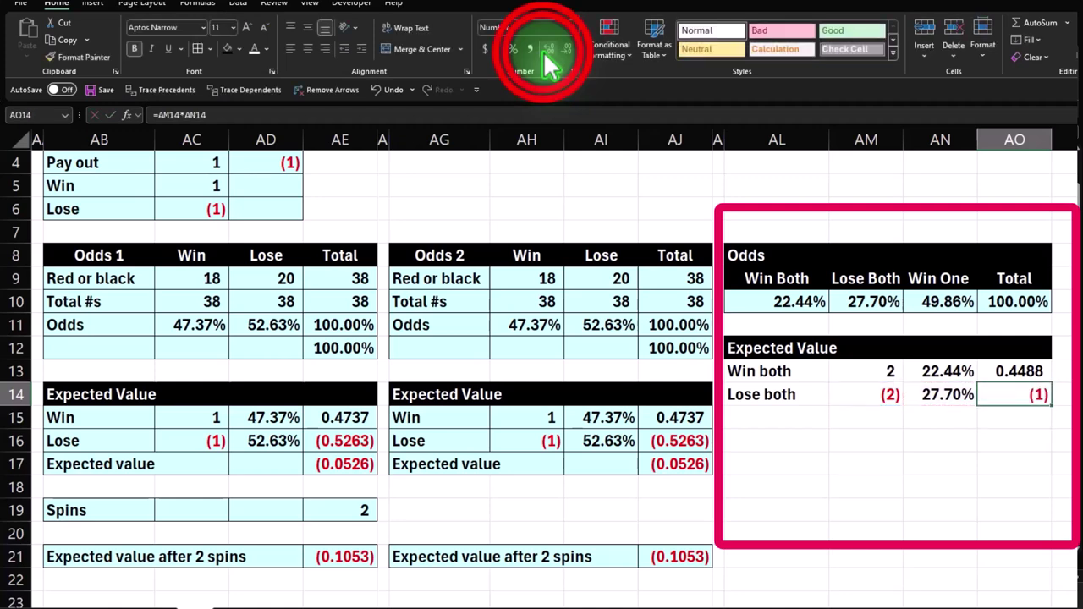
# Show the Lose both expected value in AO14 with four decimal places.
pyautogui.click(543, 51)
pyautogui.click(543, 51)
pyautogui.click(543, 51)
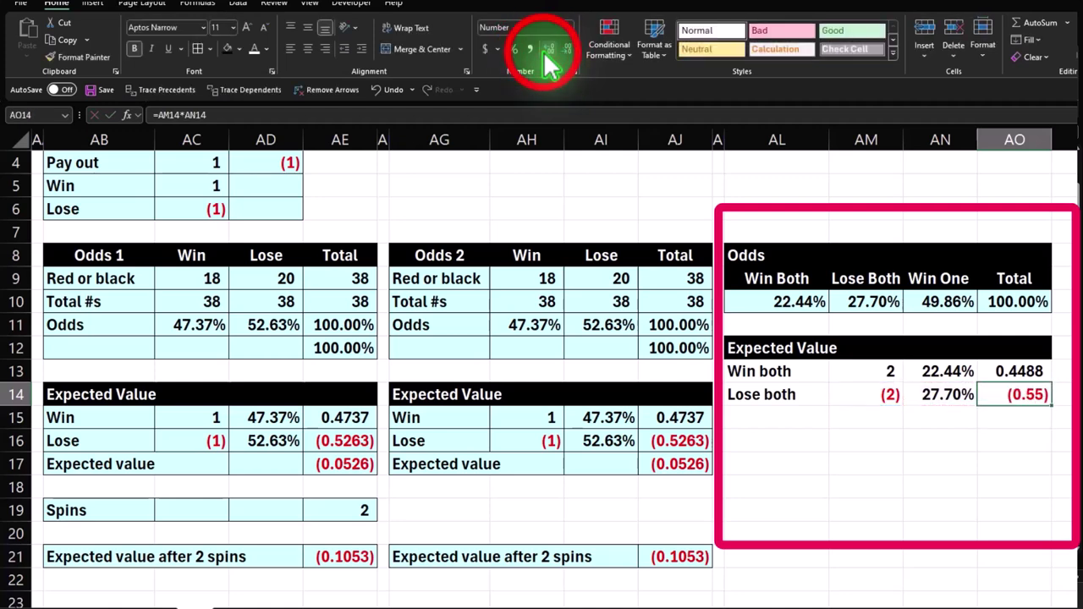
pyautogui.click(547, 51)
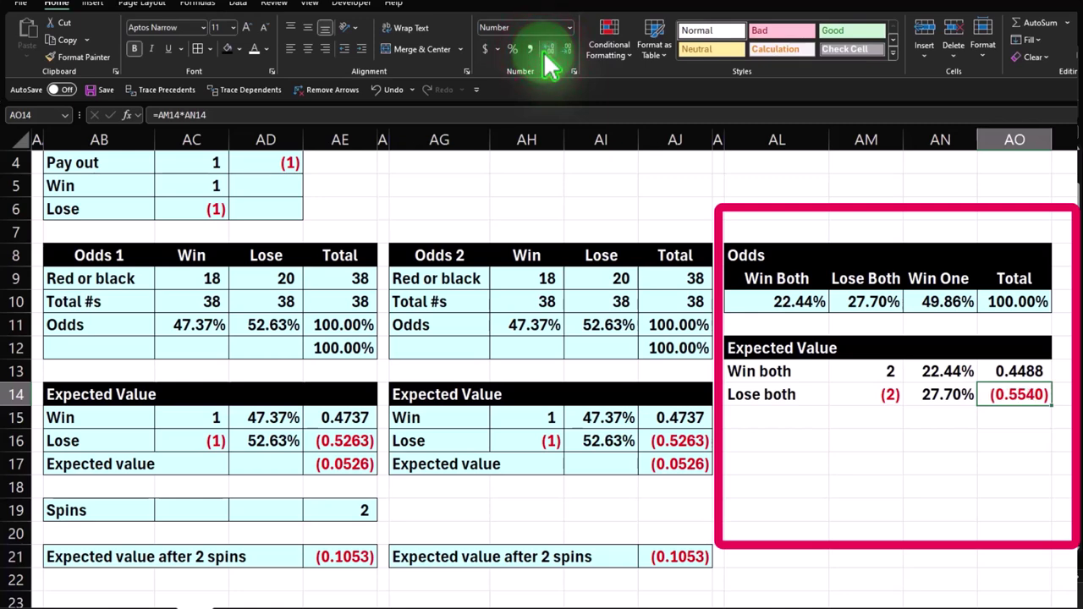
# Enter the label Win 1 in AL15, below Lose both.
pyautogui.press('Down')
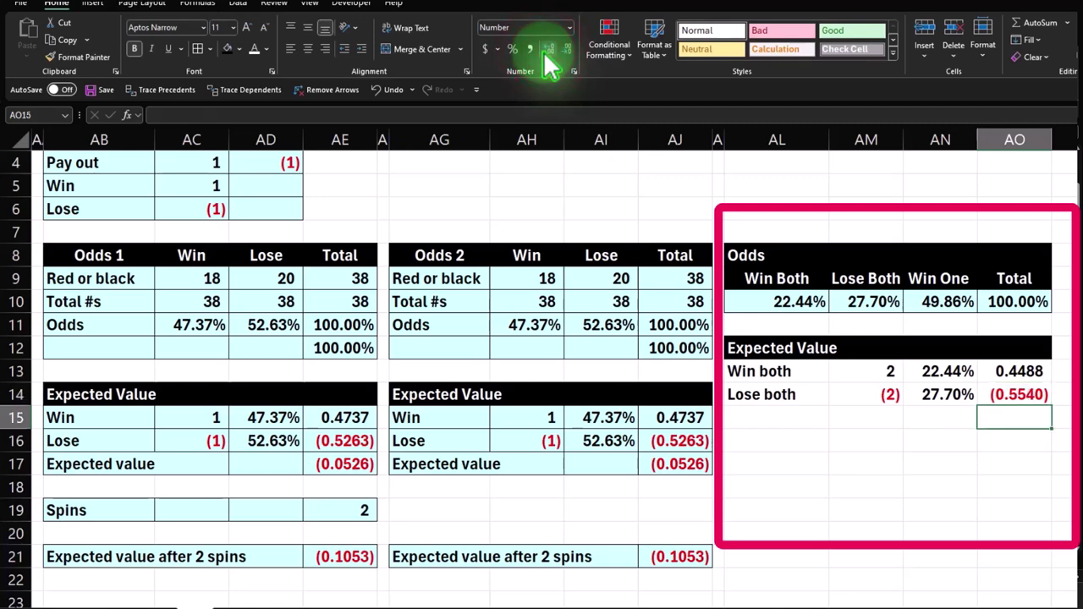
pyautogui.press('Left')
pyautogui.press('Left')
pyautogui.press('Left')
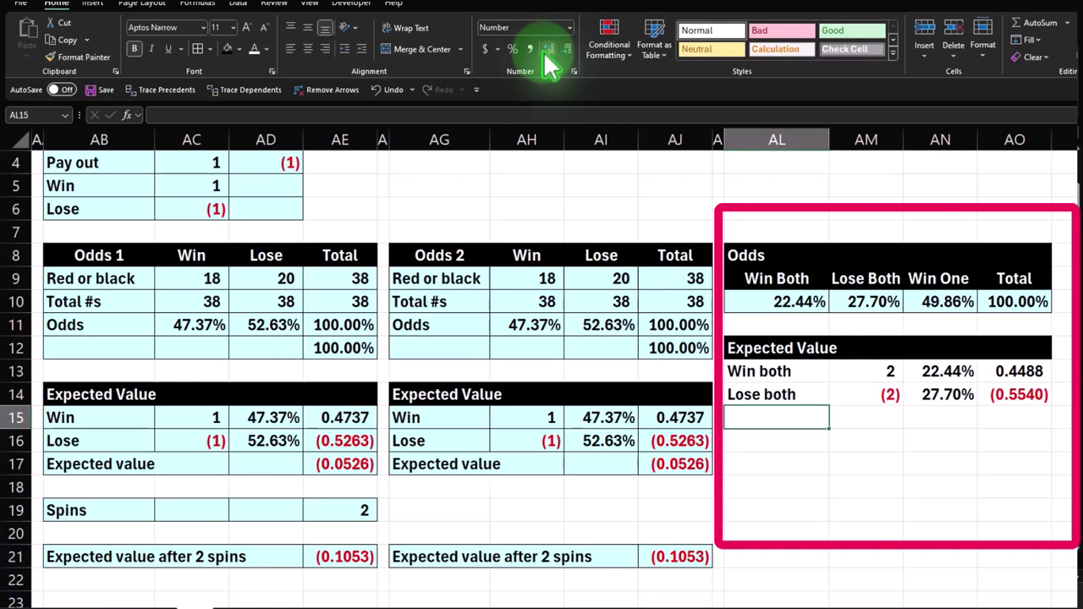
pyautogui.write('Wi')
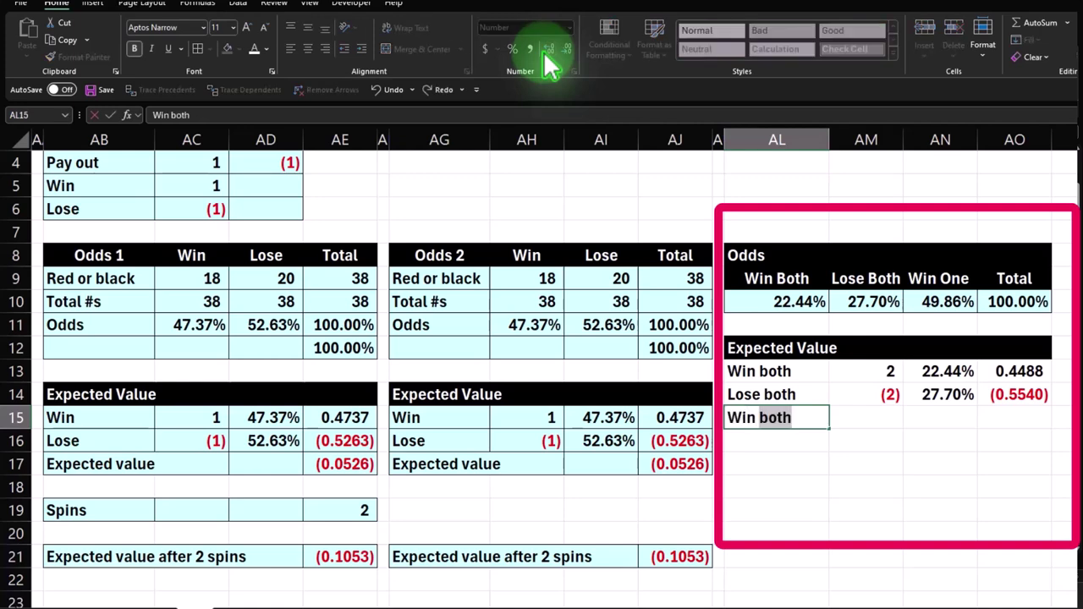
pyautogui.write('n 1')
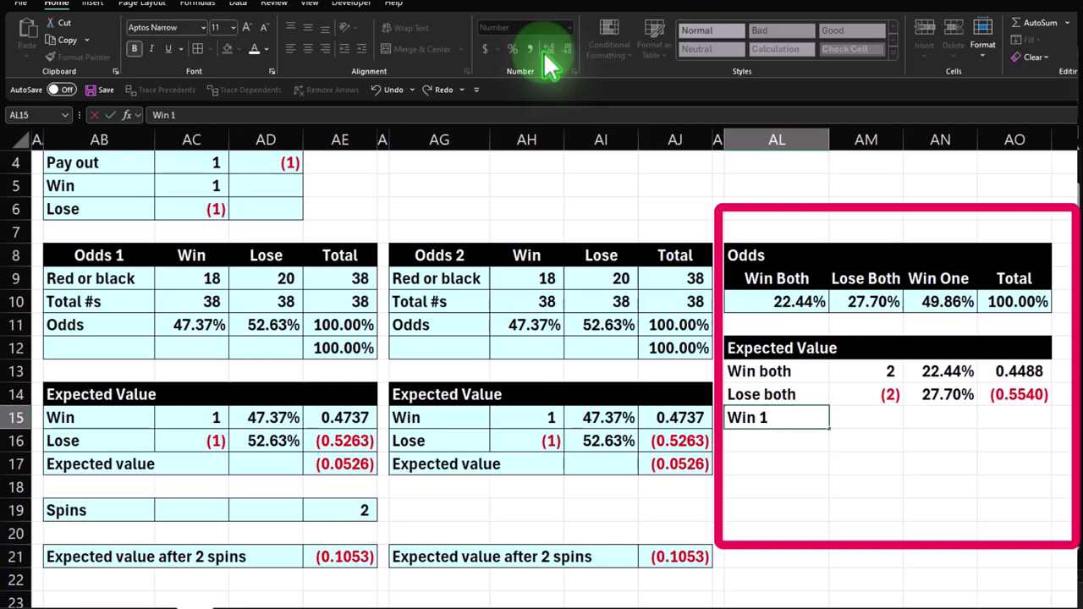
pyautogui.press('Return')
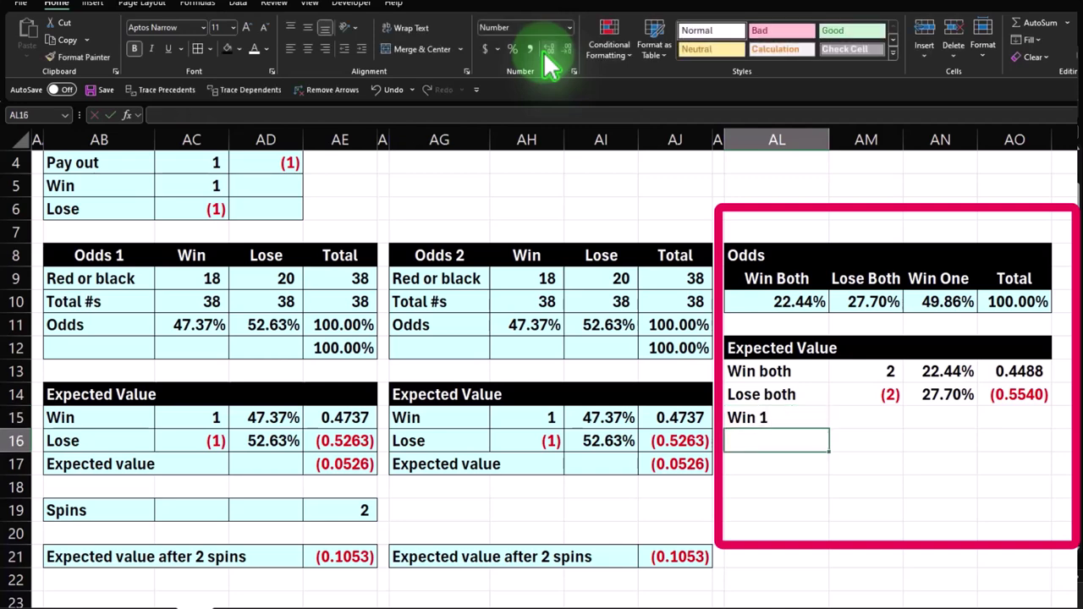
# Calculate the Win 1 payout in AM15 by adding the winning pay out and the Lose amount, AC4+AC6.
pyautogui.press('Right')
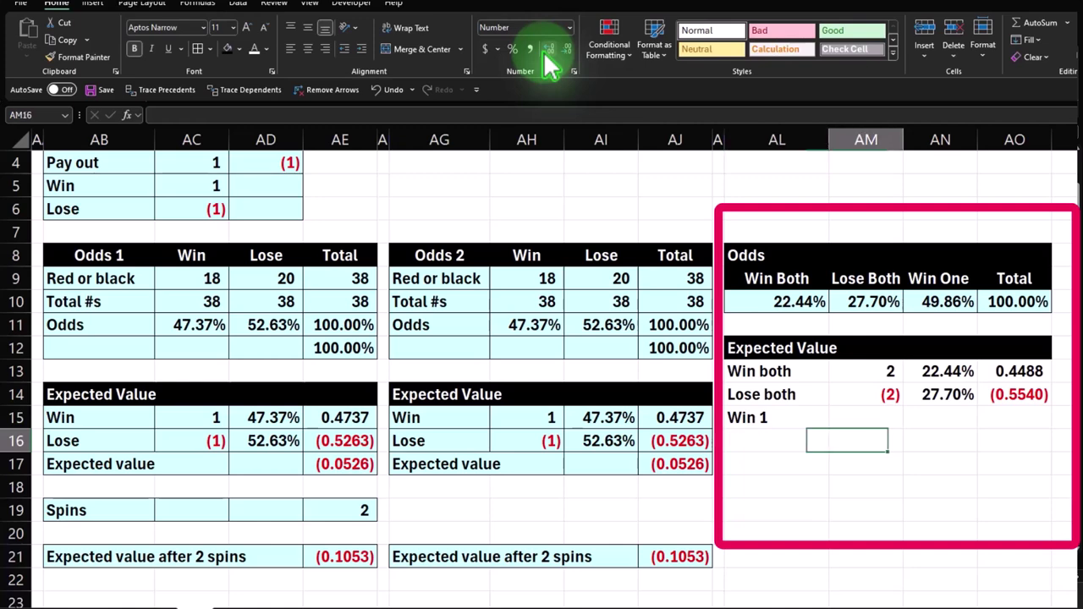
pyautogui.press('Up')
pyautogui.write('=')
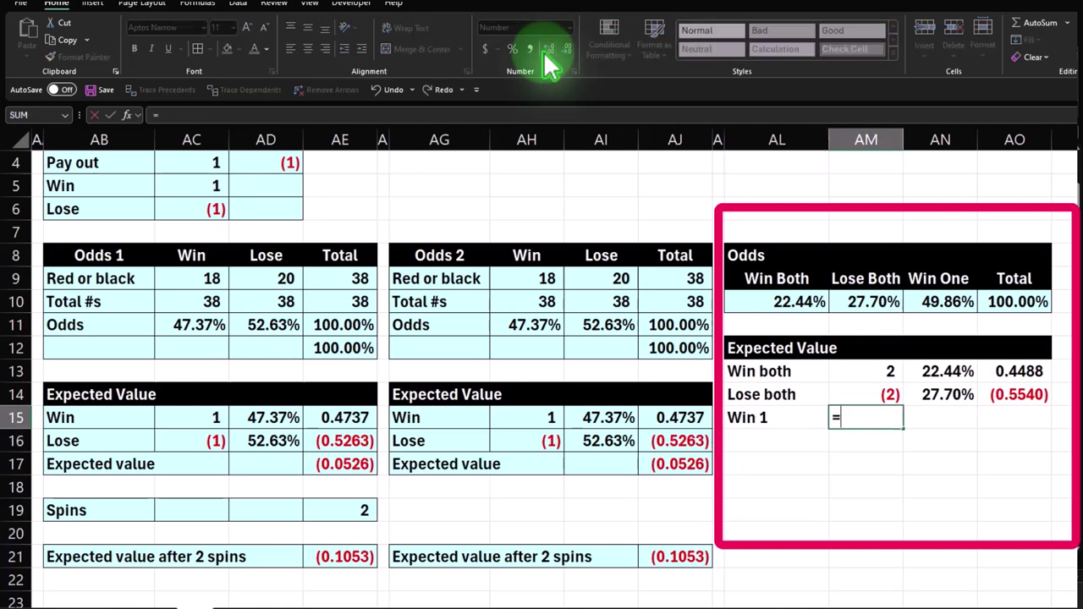
pyautogui.click(191, 163)
pyautogui.write('+')
pyautogui.click(181, 209)
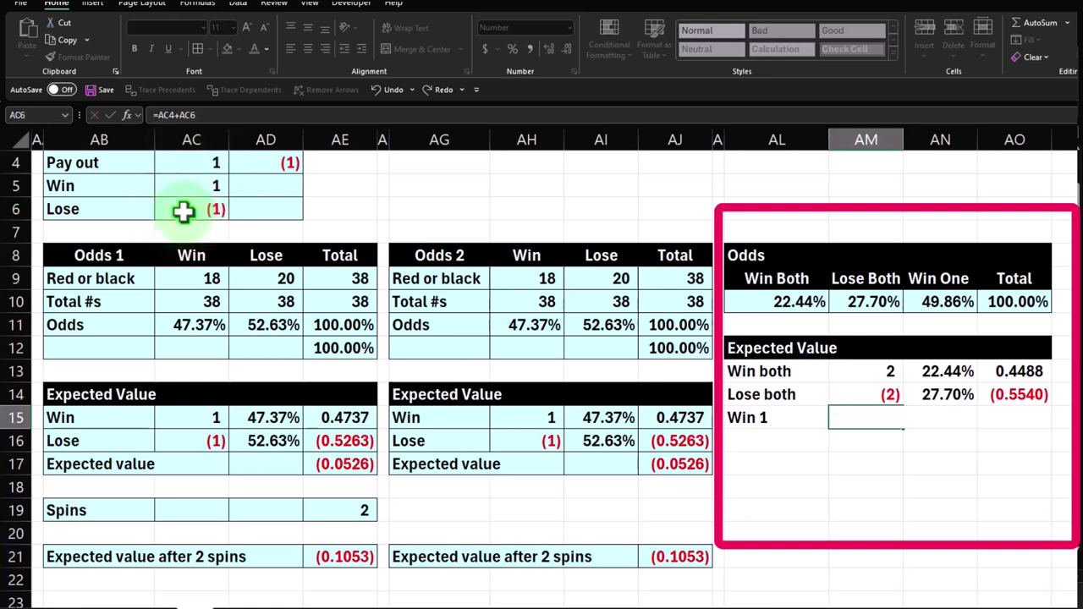
pyautogui.press('Return')
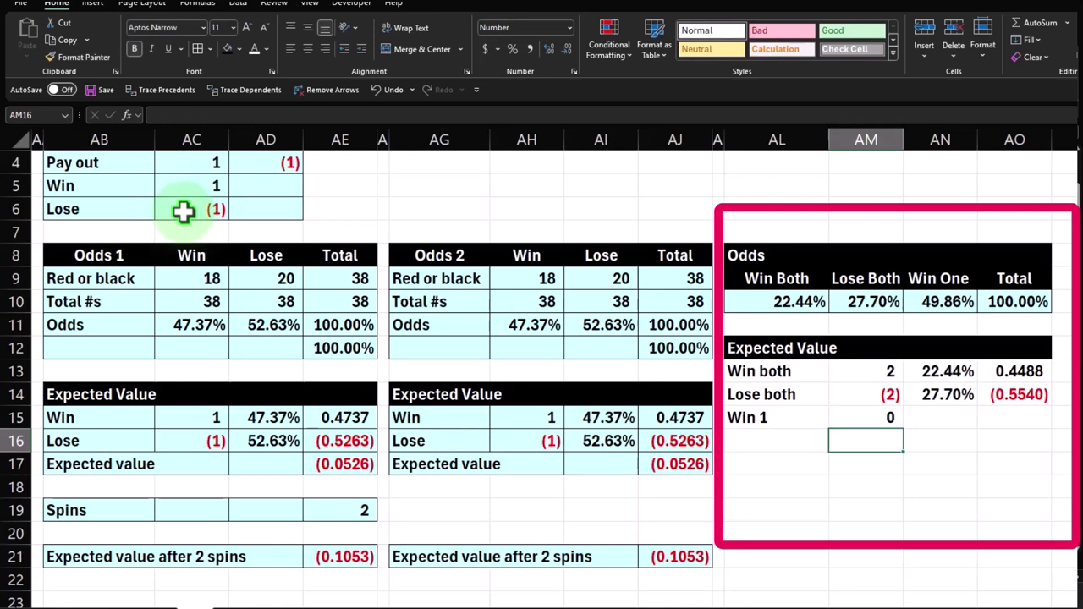
# Set the Win 1 odds in AN15 equal to the Win One odds in AN10.
pyautogui.press('Right')
pyautogui.press('Up')
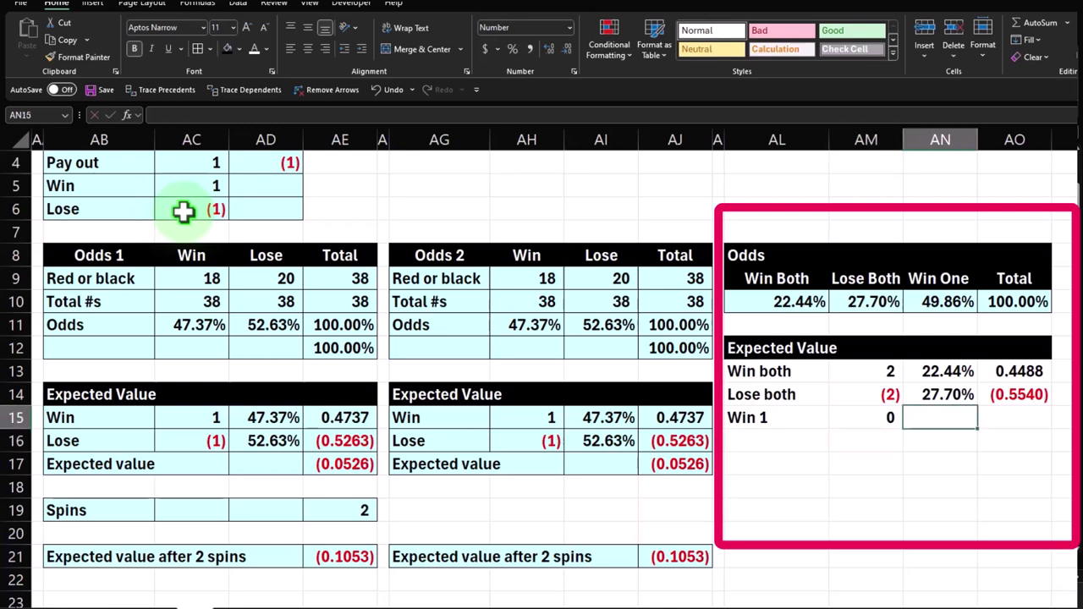
pyautogui.write('=')
pyautogui.press('Up')
pyautogui.press('Up')
pyautogui.press('Up')
pyautogui.press('Up')
pyautogui.press('Up')
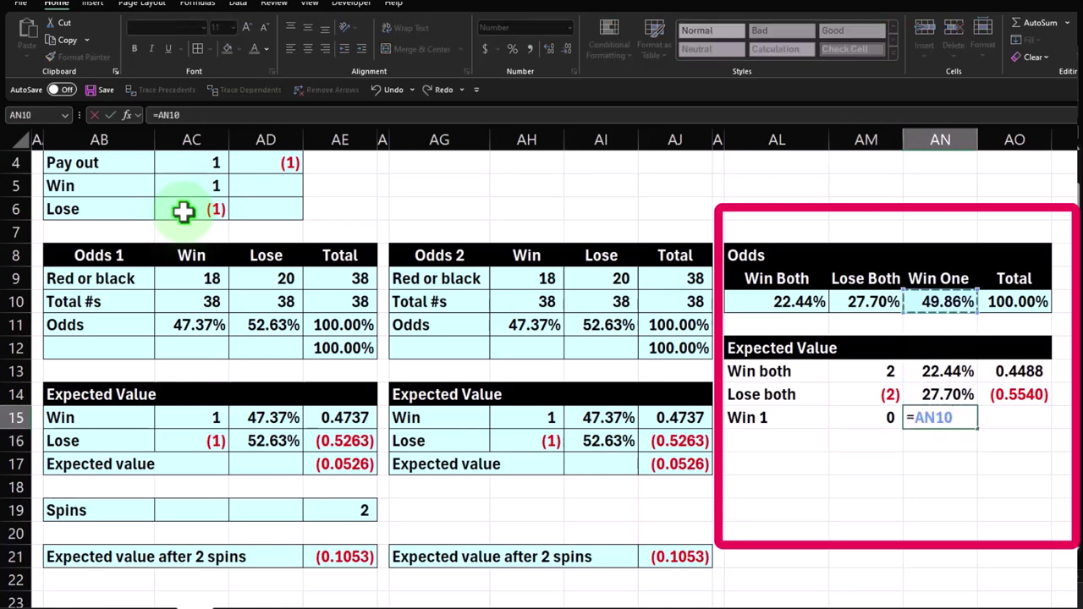
pyautogui.hotkey('ctrl', 'Return')
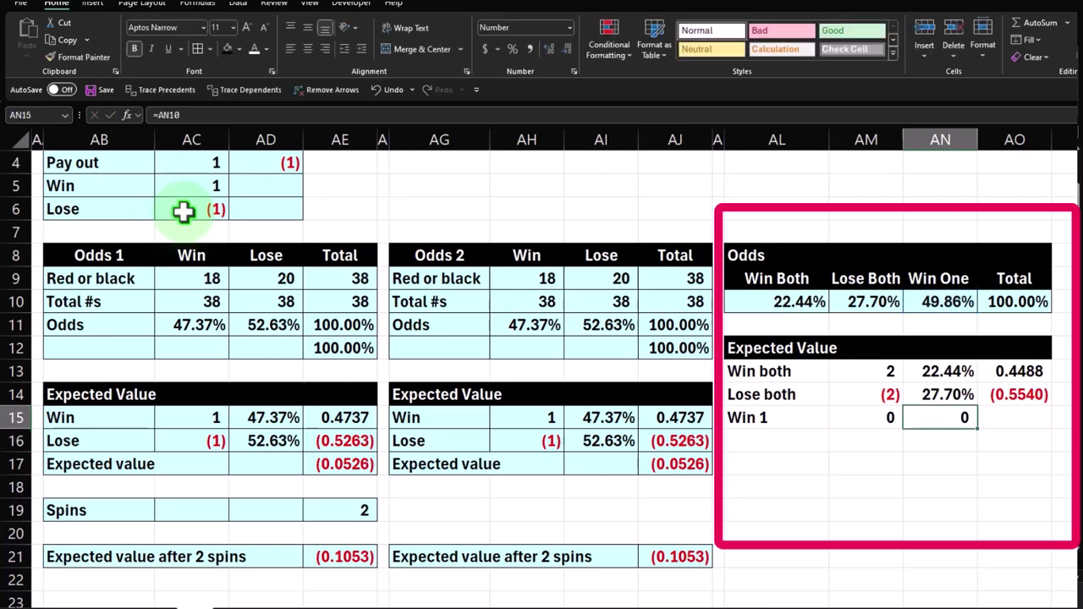
# Format the Win 1 odds in AN15 as a percentage with two decimal places.
pyautogui.click(511, 50)
pyautogui.click(549, 48)
pyautogui.click(549, 48)
# Calculate the Win 1 expected value in AO15 as payout times odds, AM15*AN15.
pyautogui.click(1022, 415)
pyautogui.write('=')
pyautogui.press('Left')
pyautogui.press('Left')
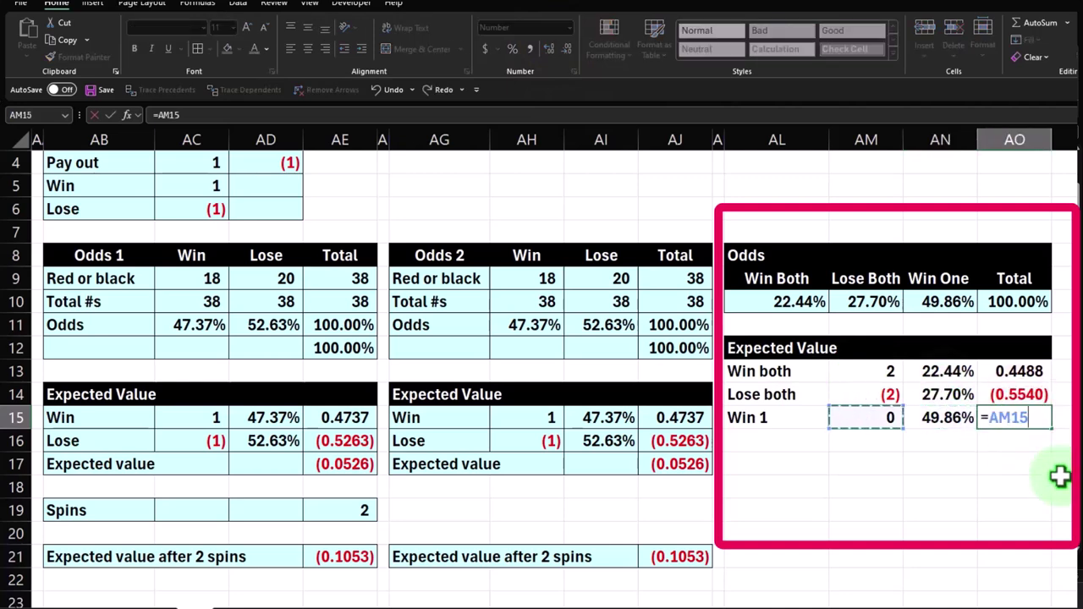
pyautogui.write('*')
pyautogui.press('Left')
pyautogui.press('Return')
pyautogui.press('Up')
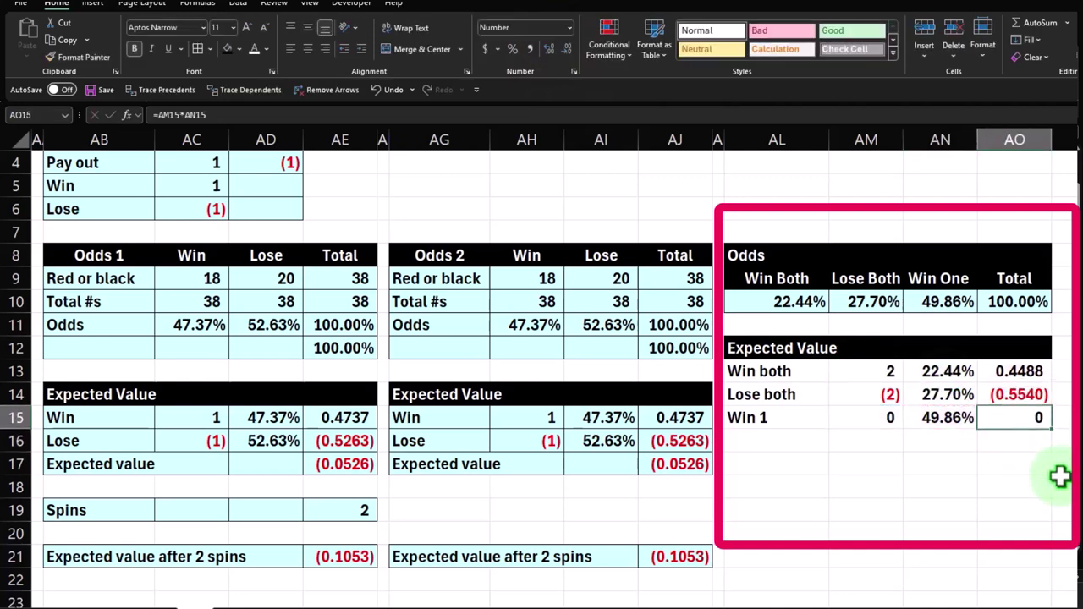
# Show the Win 1 expected value in AO15 with four decimal places.
pyautogui.click(548, 49)
pyautogui.click(548, 48)
pyautogui.click(549, 48)
pyautogui.click(548, 48)
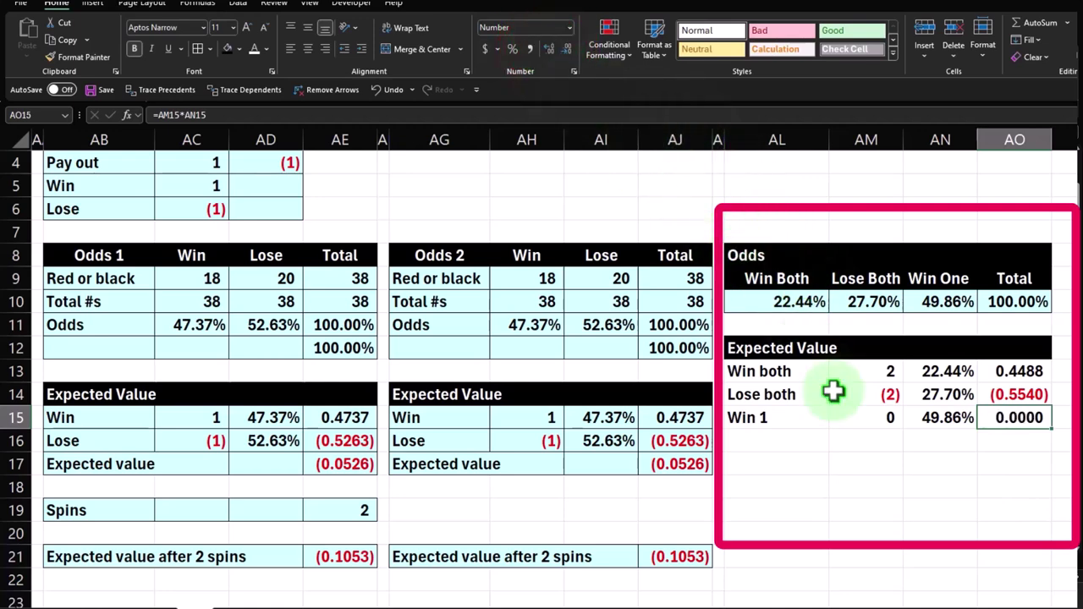
# Enter the label Expected Value in AL16, below Win 1.
pyautogui.click(754, 440)
pyautogui.write('Expected Value')
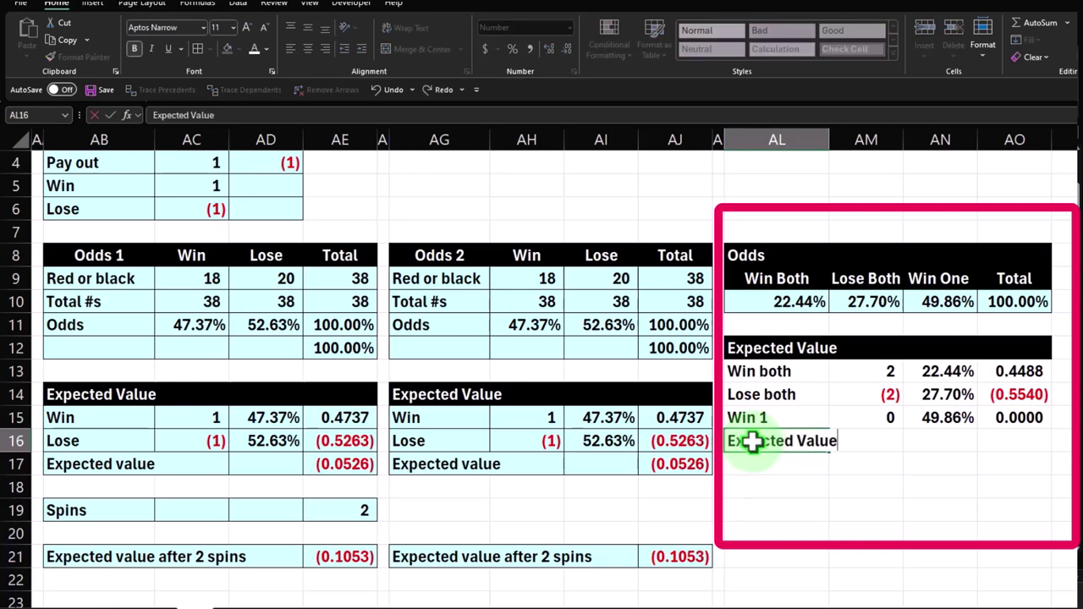
pyautogui.press('Tab')
pyautogui.press('Tab')
pyautogui.press('Tab')
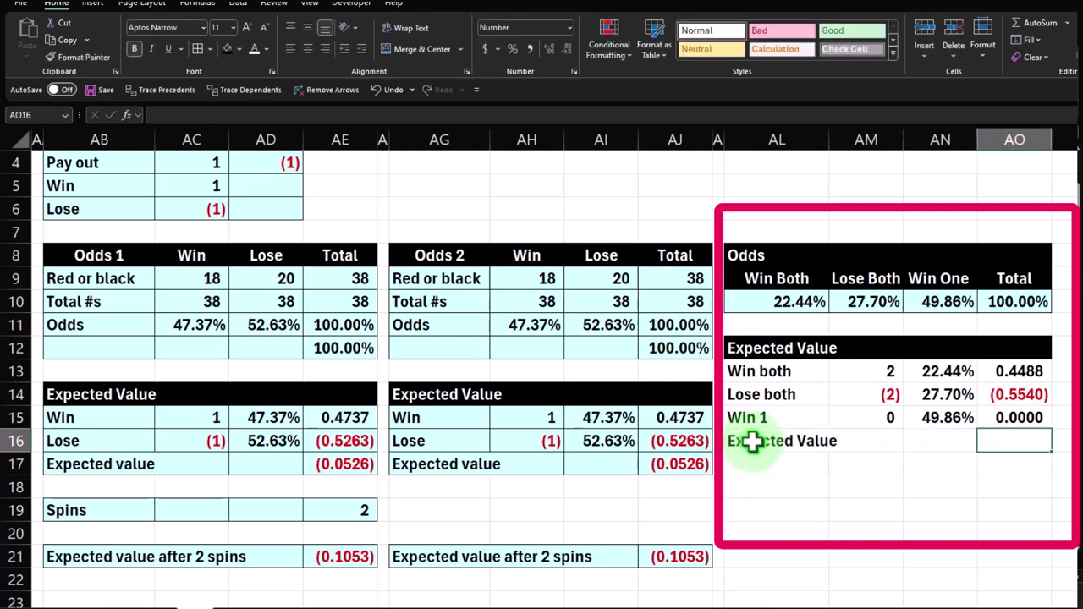
# Total the win both, lose both and win 1 expected values in AO16 with SUM(AO13:AO15).
pyautogui.write('=sum(')
pyautogui.press('Up')
pyautogui.hotkey('shift', 'Up')
pyautogui.hotkey('shift', 'Up')
pyautogui.press('Return')
pyautogui.press('Up')
pyautogui.press('Right')
pyautogui.press('Right')
pyautogui.press('Right')
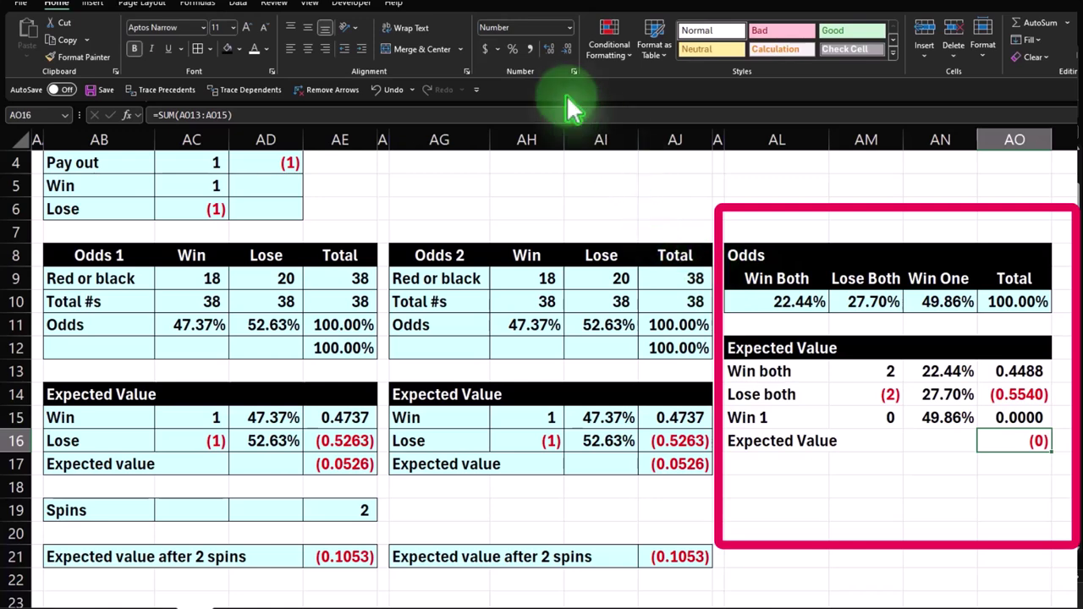
# Show the total expected value in AO16 with four decimal places.
pyautogui.click(553, 54)
pyautogui.click(553, 53)
pyautogui.click(553, 54)
pyautogui.click(553, 53)
pyautogui.click(553, 53)
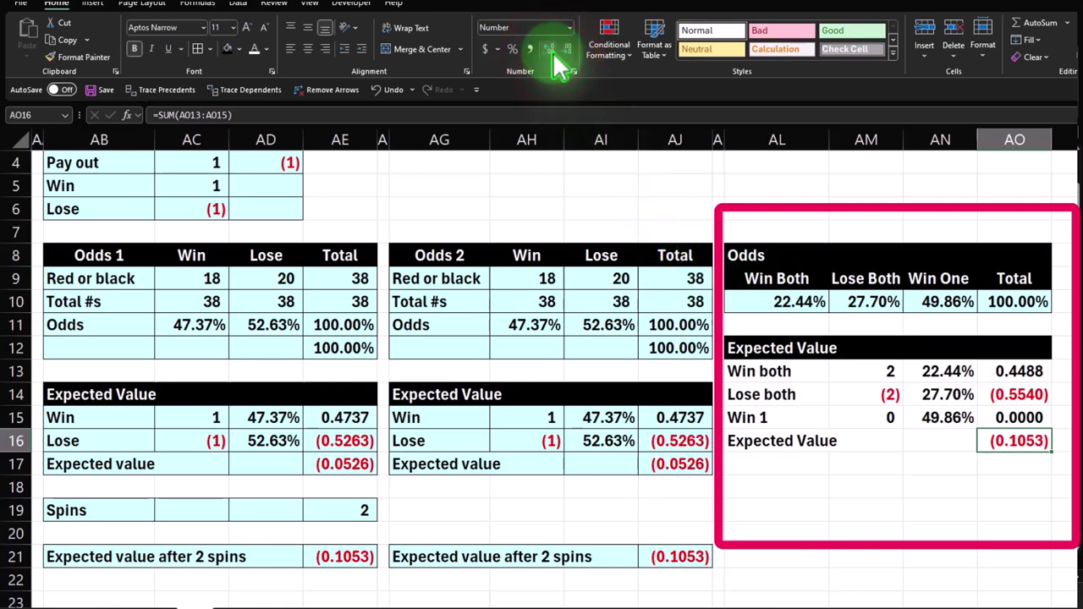
# Examine the formulas behind the two-spin expected value in AJ21 and the single-spin expected value in AJ17.
pyautogui.click(679, 558)
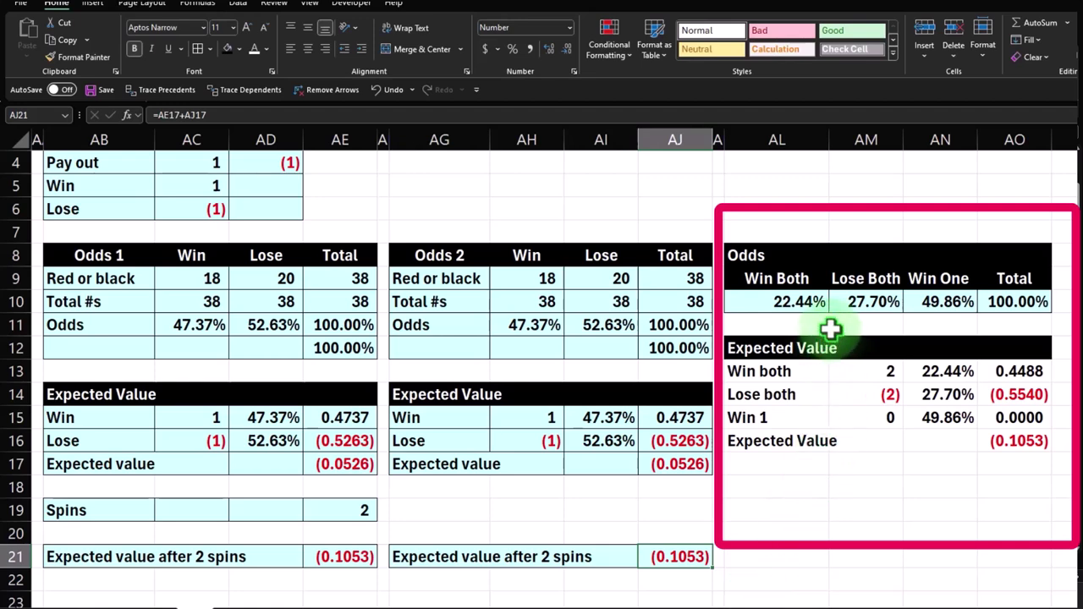
pyautogui.click(690, 462)
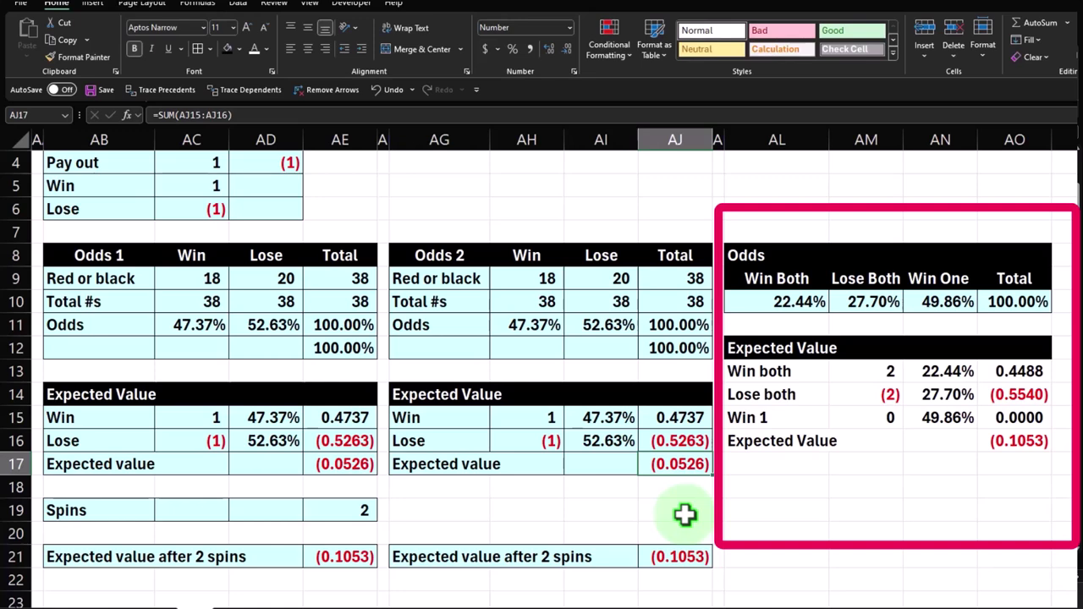
pyautogui.click(677, 557)
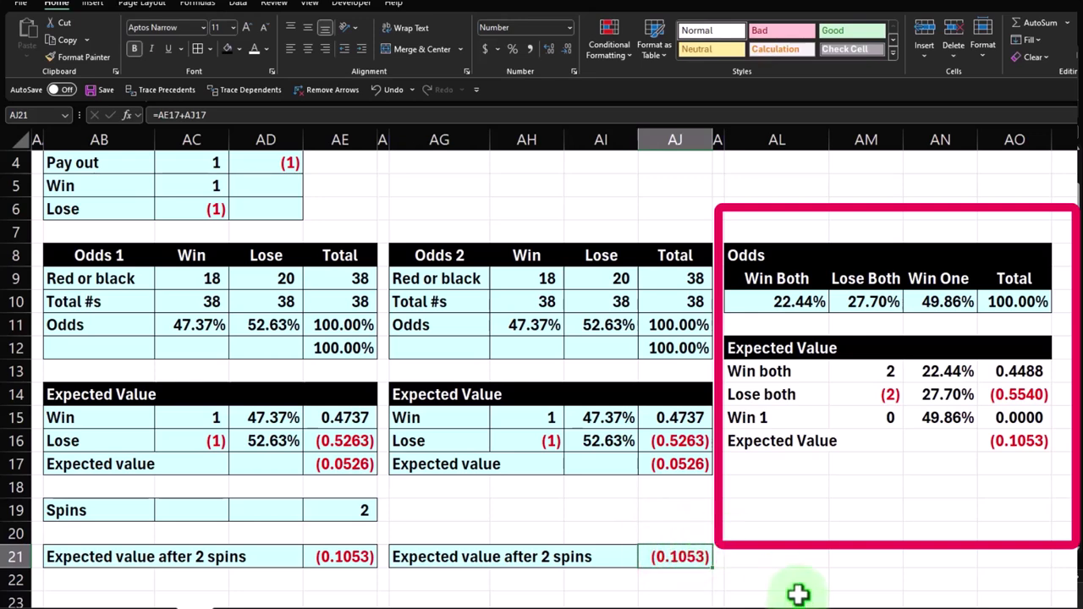
pyautogui.click(692, 463)
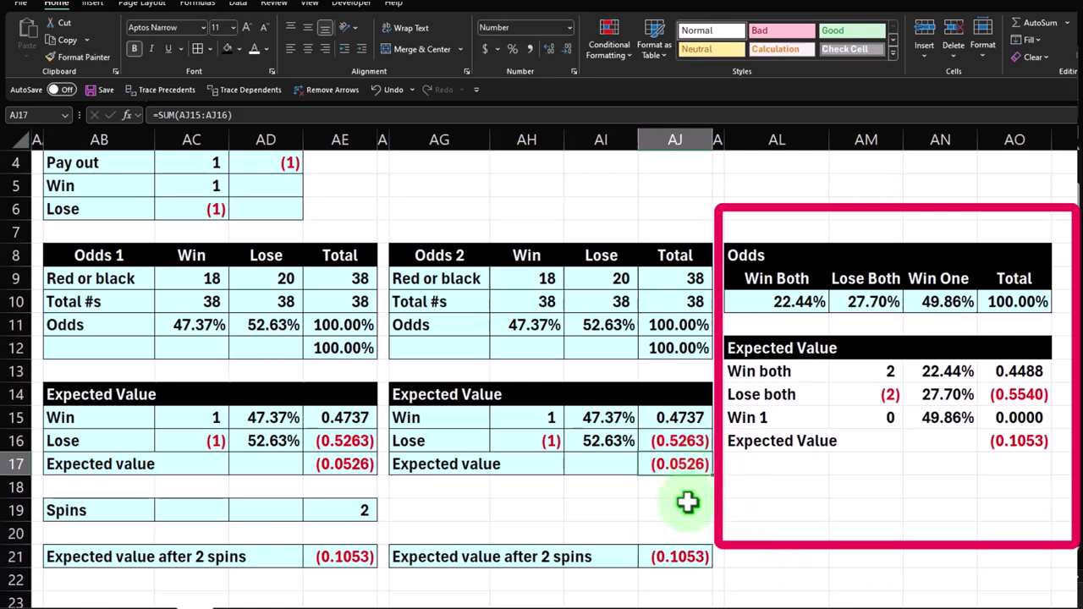
# Apply all borders and the recent light blue fill to the combined Expected Value rows, AL13:AO16.
pyautogui.moveTo(798, 375); pyautogui.dragTo(1004, 431)
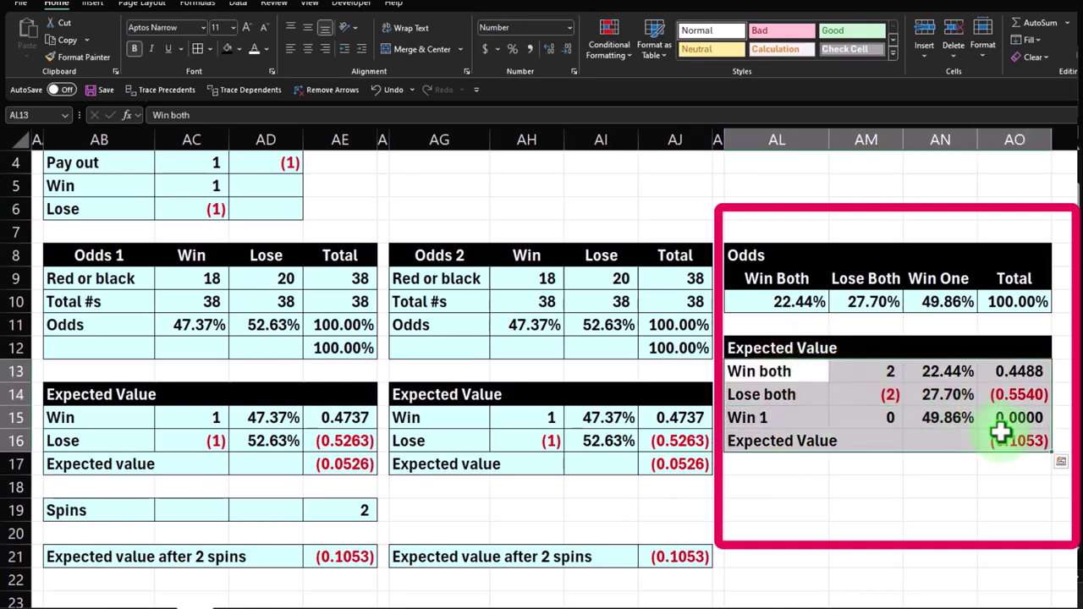
pyautogui.click(239, 48)
pyautogui.click(224, 210)
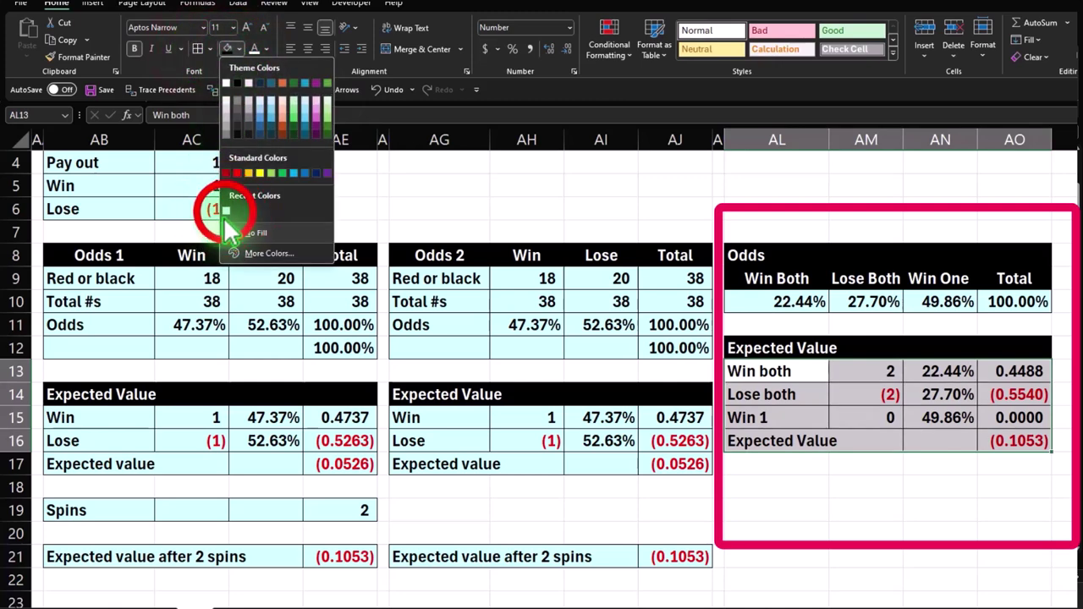
# Start a new table with the heading Losses in AL18 and the label Per Bet in AL19.
pyautogui.click(785, 497)
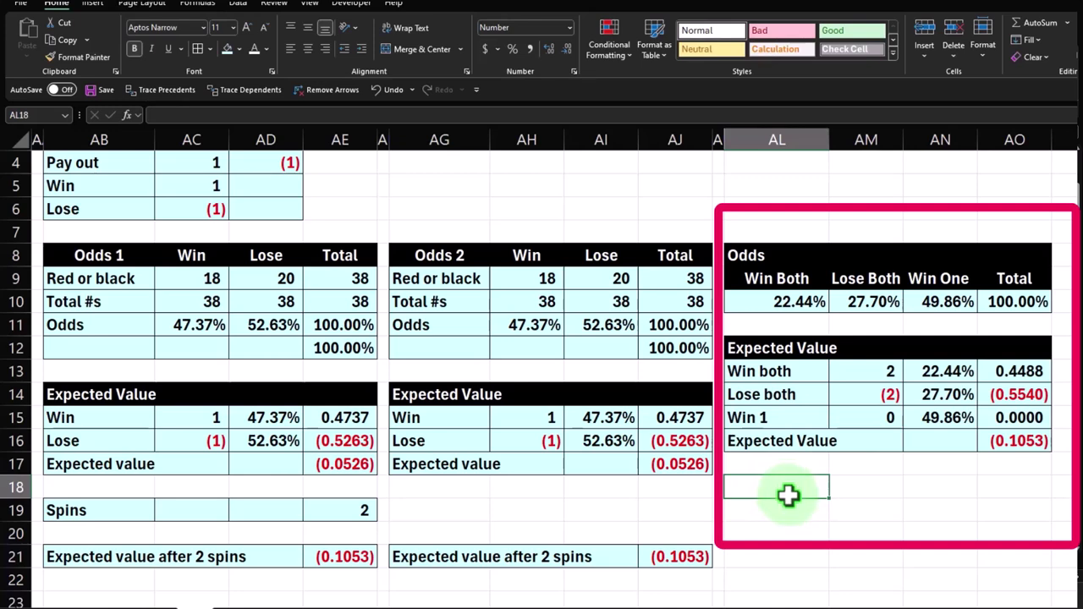
pyautogui.write('Losses')
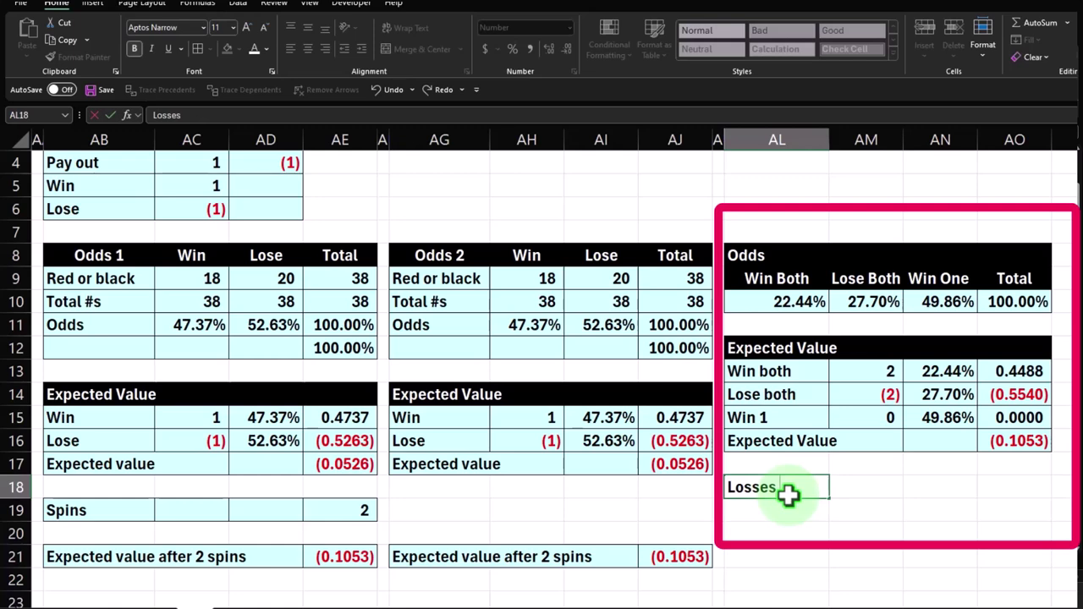
pyautogui.press('Return')
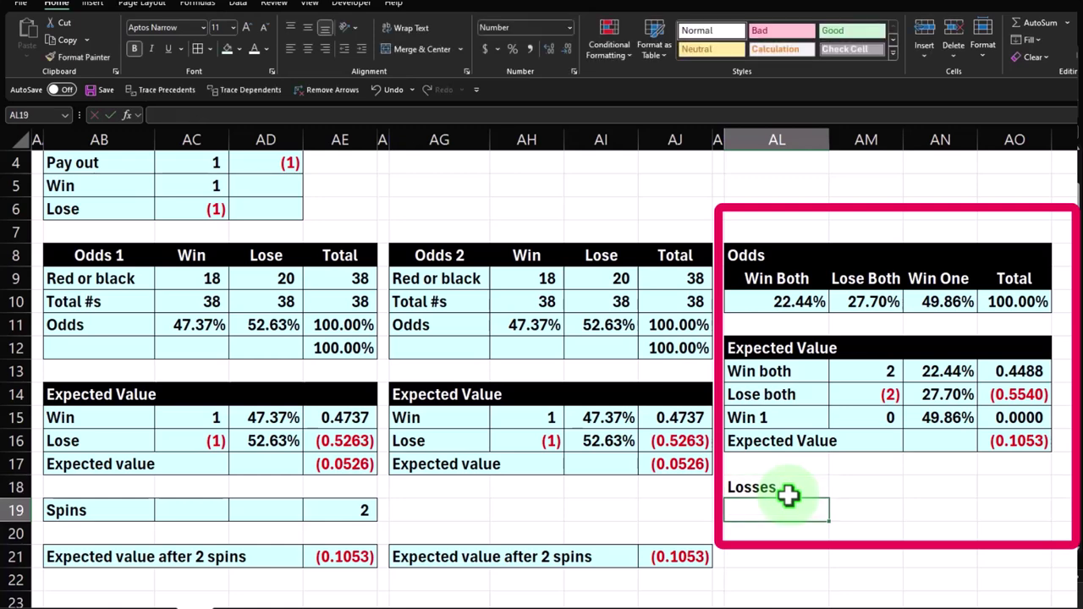
pyautogui.write('Per Bet')
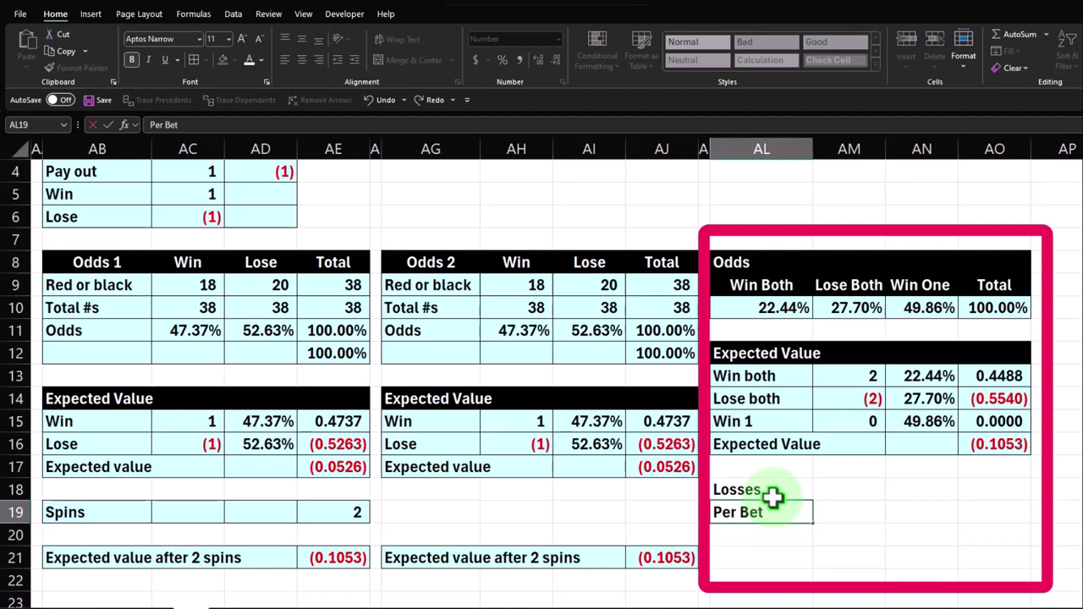
pyautogui.press('Tab')
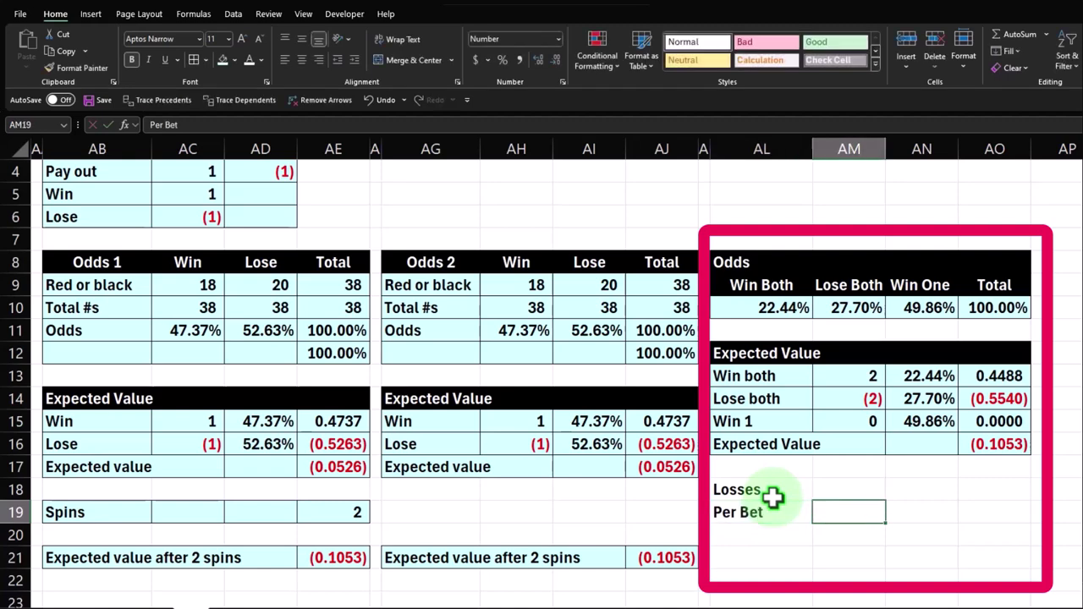
# Enter the bet amounts 10, 100 and 1000 across AM19:AO19.
pyautogui.write('10')
pyautogui.press('Tab')
pyautogui.write('100')
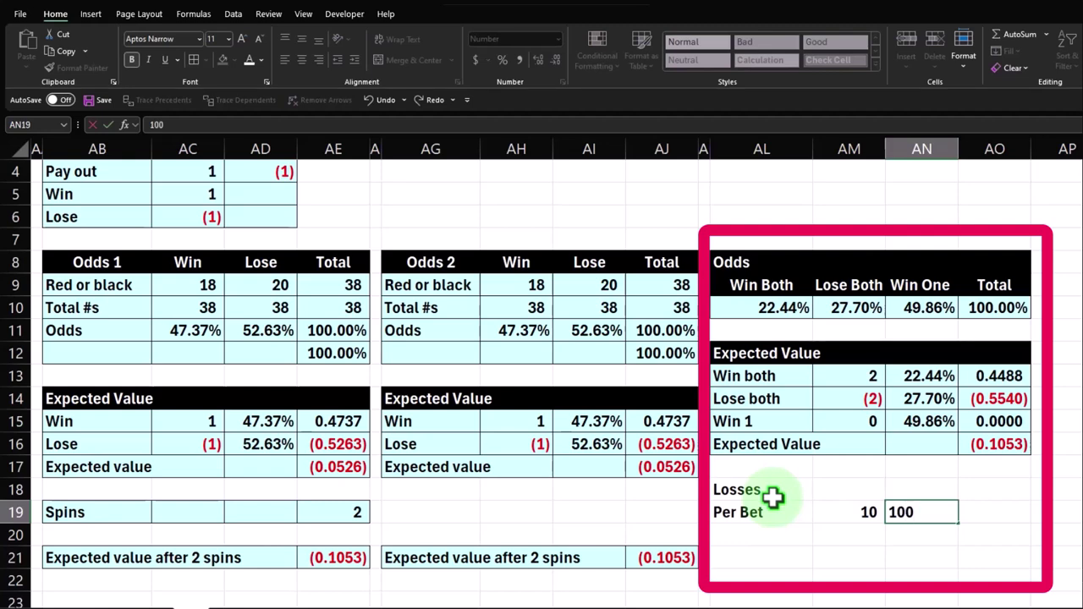
pyautogui.press('Tab')
pyautogui.write('1000')
pyautogui.press('Return')
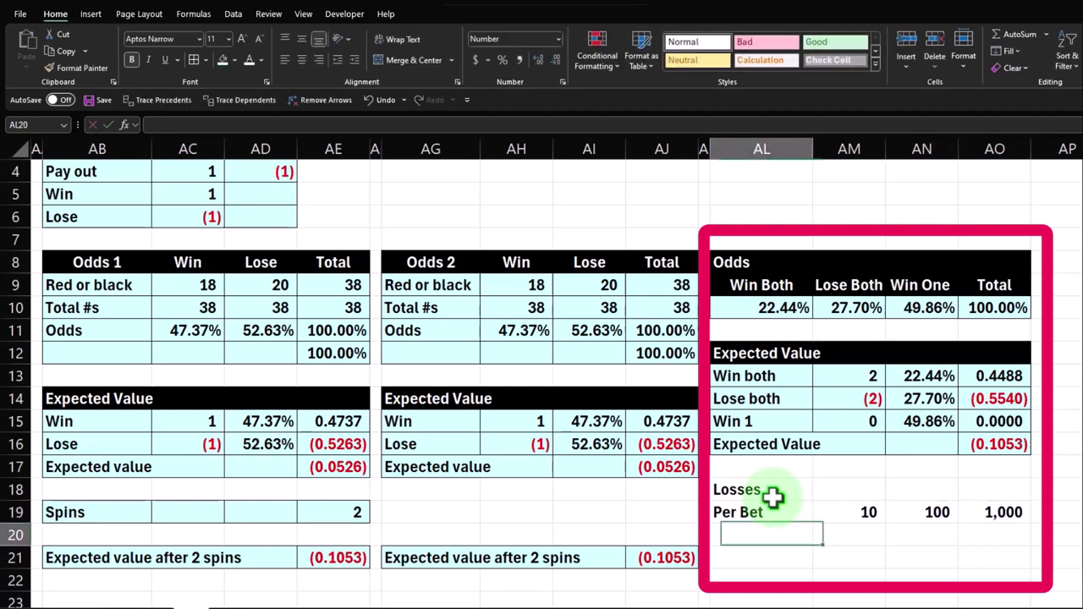
# Format the Losses and Per Bet header rows, AL18:AO19, with black fill and white text.
pyautogui.moveTo(770, 496); pyautogui.dragTo(974, 511)
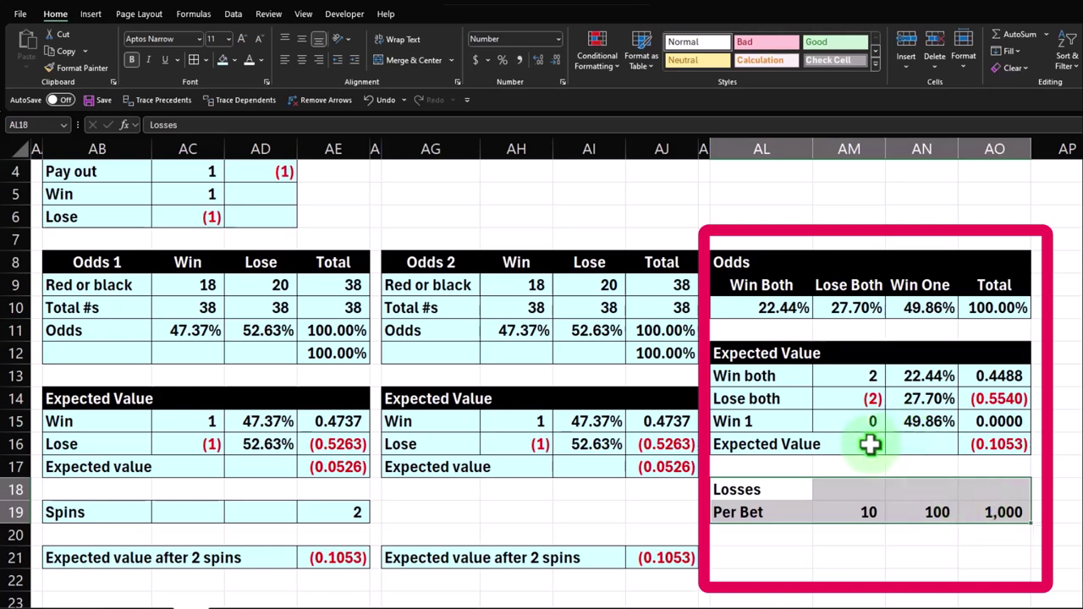
pyautogui.click(227, 61)
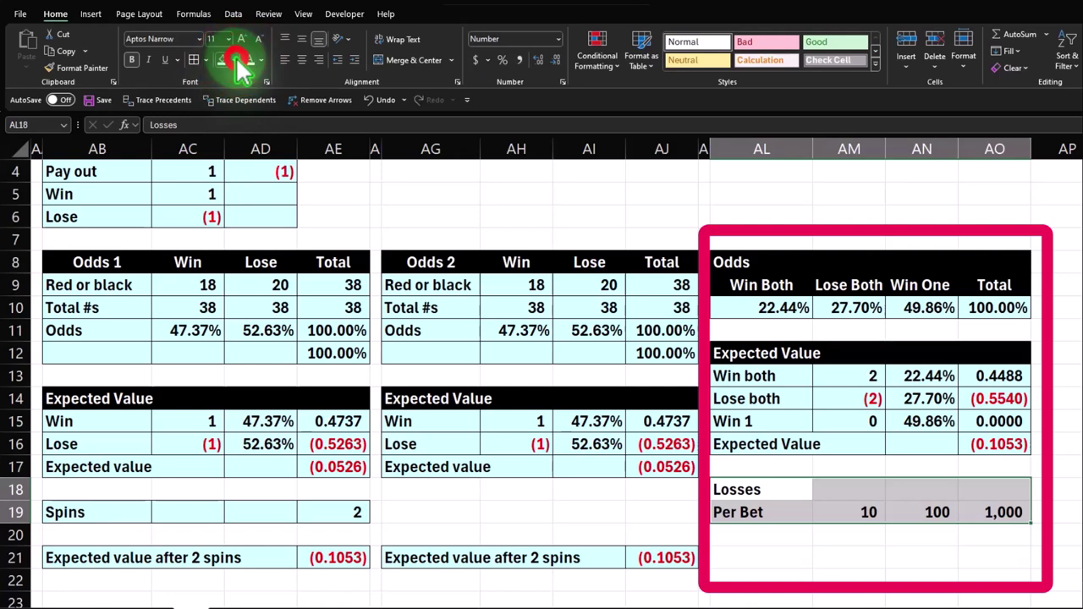
pyautogui.click(237, 61)
pyautogui.click(235, 95)
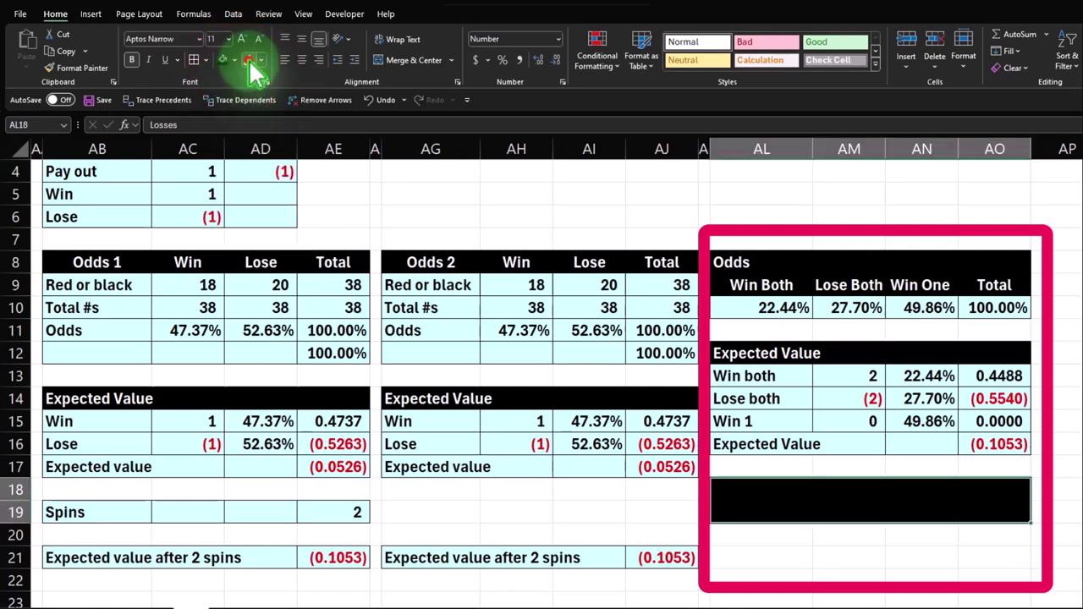
# Enter the label EV per bet in AL20, below Per Bet.
pyautogui.click(776, 536)
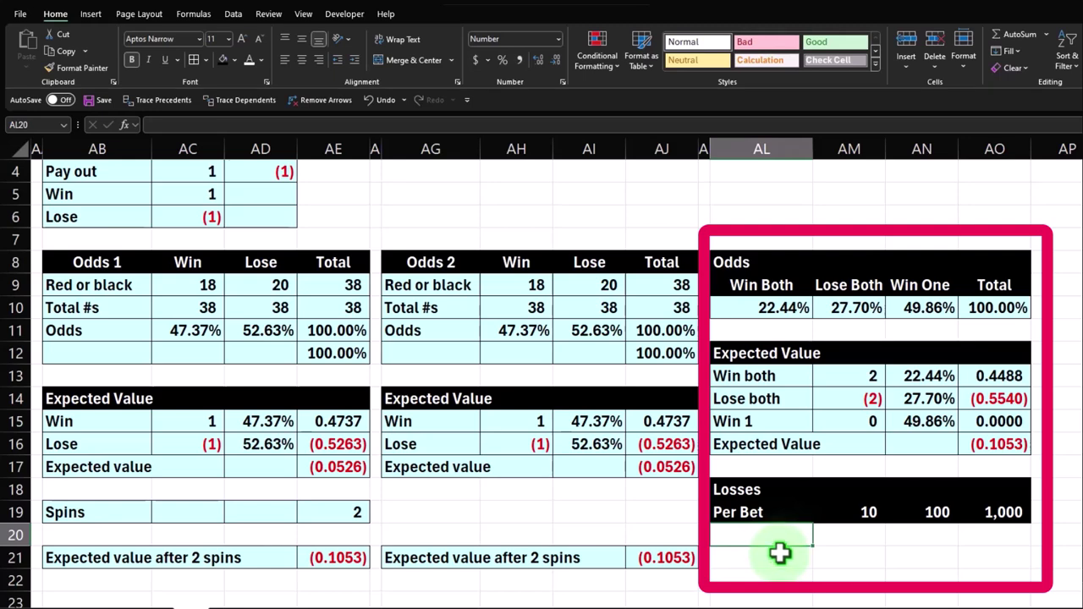
pyautogui.write('EV per bet')
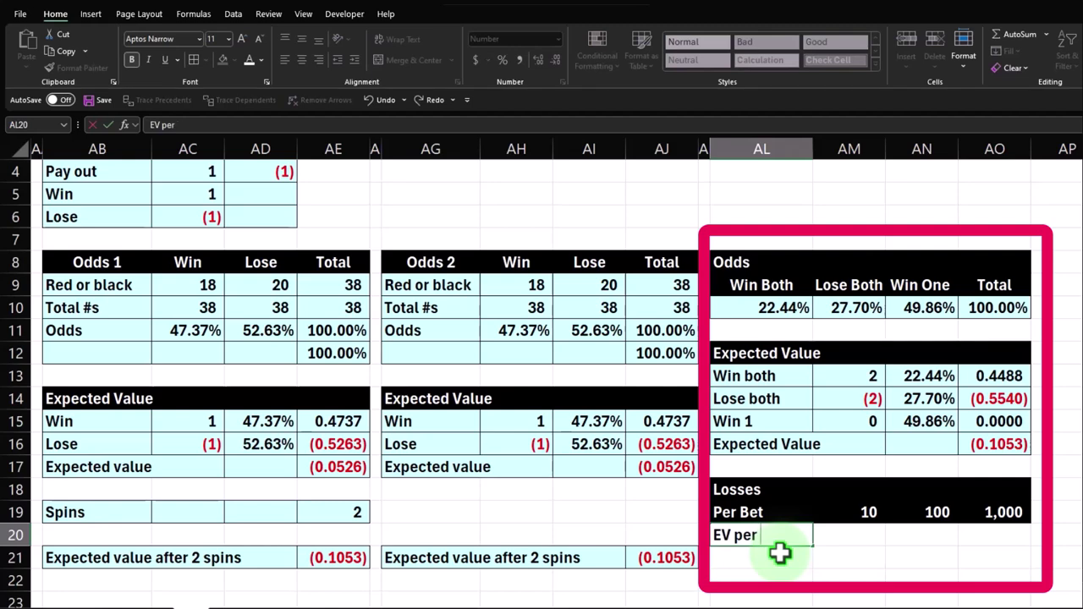
pyautogui.press('Tab')
# Link the first EV per bet cell, AM20, to the first spin's expected value in AE17.
pyautogui.write('=')
pyautogui.press('Left')
pyautogui.press('Left')
pyautogui.press('Left')
pyautogui.press('Left')
pyautogui.press('Left')
pyautogui.press('Left')
pyautogui.press('Left')
pyautogui.press('Left')
pyautogui.press('Up')
pyautogui.press('Up')
pyautogui.press('Up')
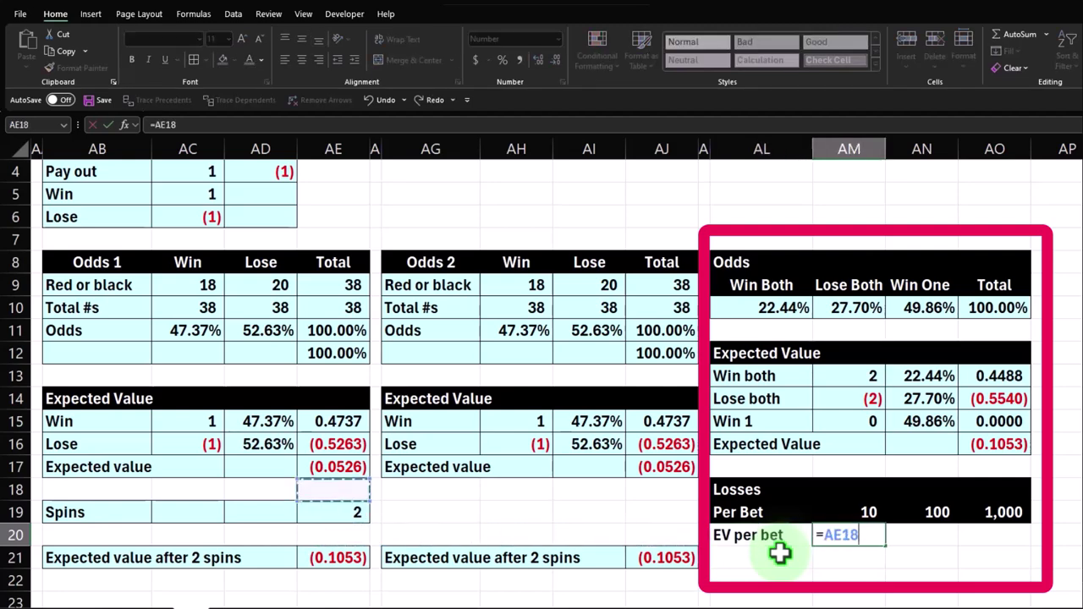
pyautogui.hotkey('shift', 'Tab')
pyautogui.press('Tab')
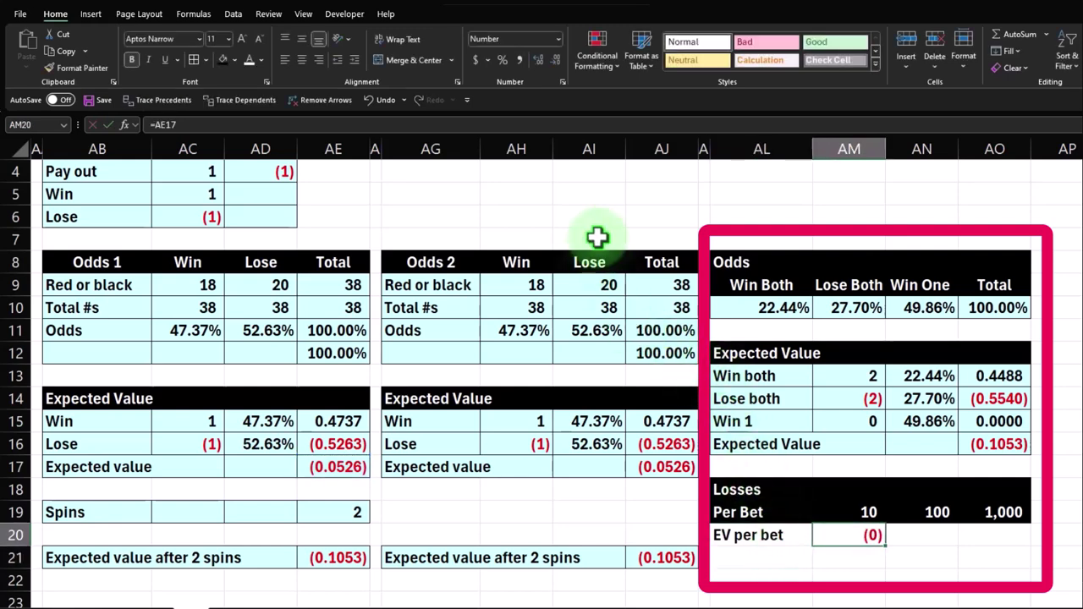
# Show the EV per bet in AM20 with four decimal places.
pyautogui.click(538, 60)
pyautogui.click(538, 59)
pyautogui.click(538, 60)
pyautogui.click(539, 59)
# Carry the EV per bet across the row by setting AN20 equal to AM20 and AO20 equal to AN20.
pyautogui.click(872, 539)
pyautogui.moveTo(886, 544); pyautogui.dragTo(1008, 556)
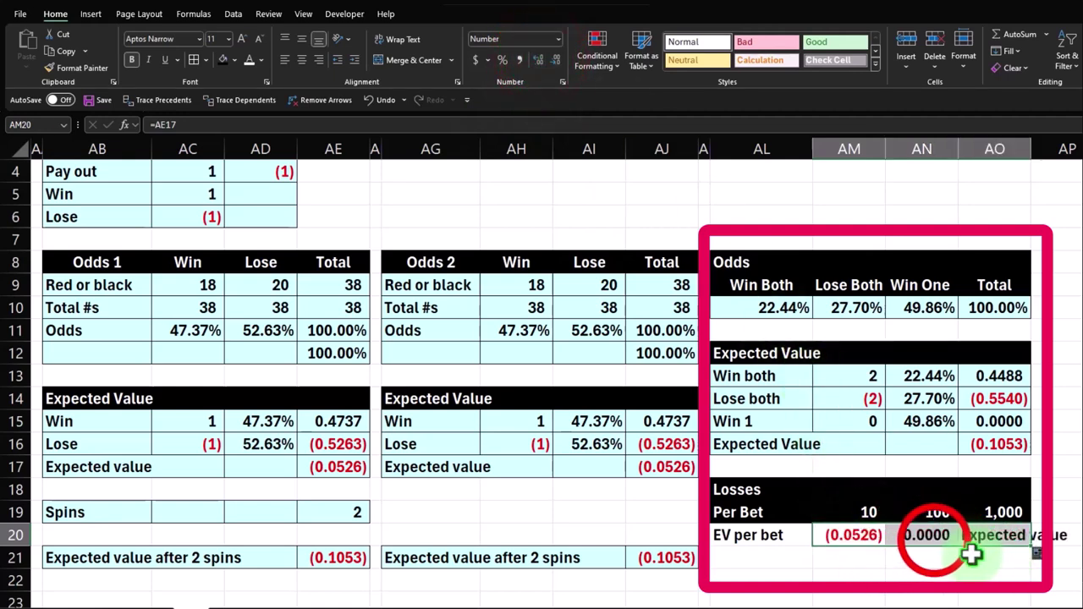
pyautogui.click(931, 540)
pyautogui.write('=')
pyautogui.press('Left')
pyautogui.press('Tab')
pyautogui.write('=')
pyautogui.press('Left')
pyautogui.press('Return')
# Enter the label Expected Value in AL21 and widen column AL to fit it.
pyautogui.press('Left')
pyautogui.press('Left')
pyautogui.press('Left')
pyautogui.press('Up')
pyautogui.press('Down')
pyautogui.write('Expected Value')
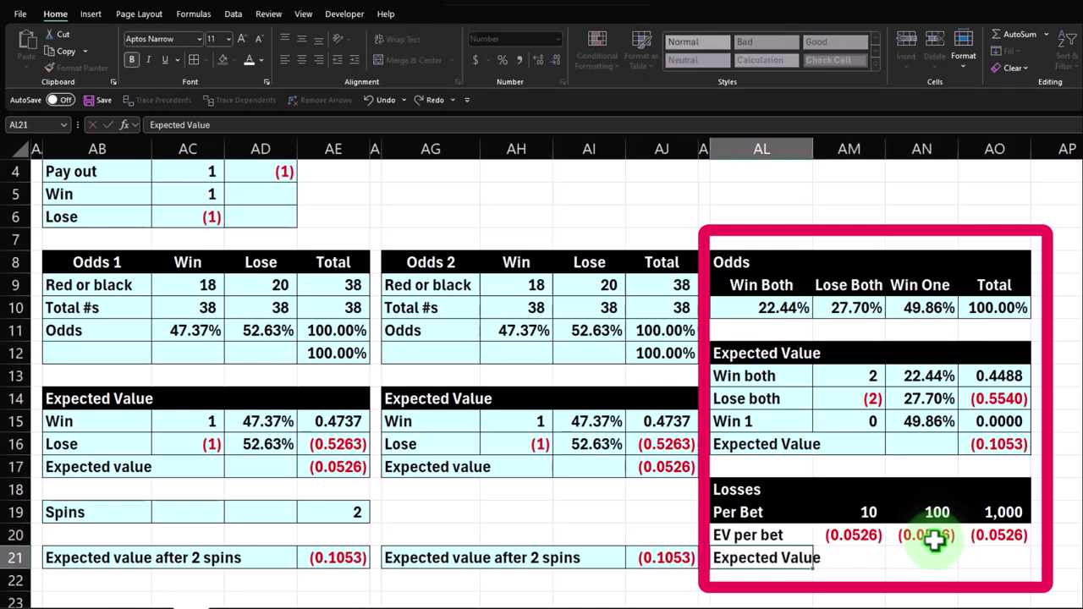
pyautogui.press('Return')
pyautogui.moveTo(813, 161)
pyautogui.mouseDown()
pyautogui.moveTo(810, 150)
pyautogui.moveTo(827, 150)
pyautogui.mouseUp()
# Calculate the expected value for the 10 bet in AM21 by multiplying the bet in AM19 by the EV per bet in AM20.
pyautogui.click(870, 558)
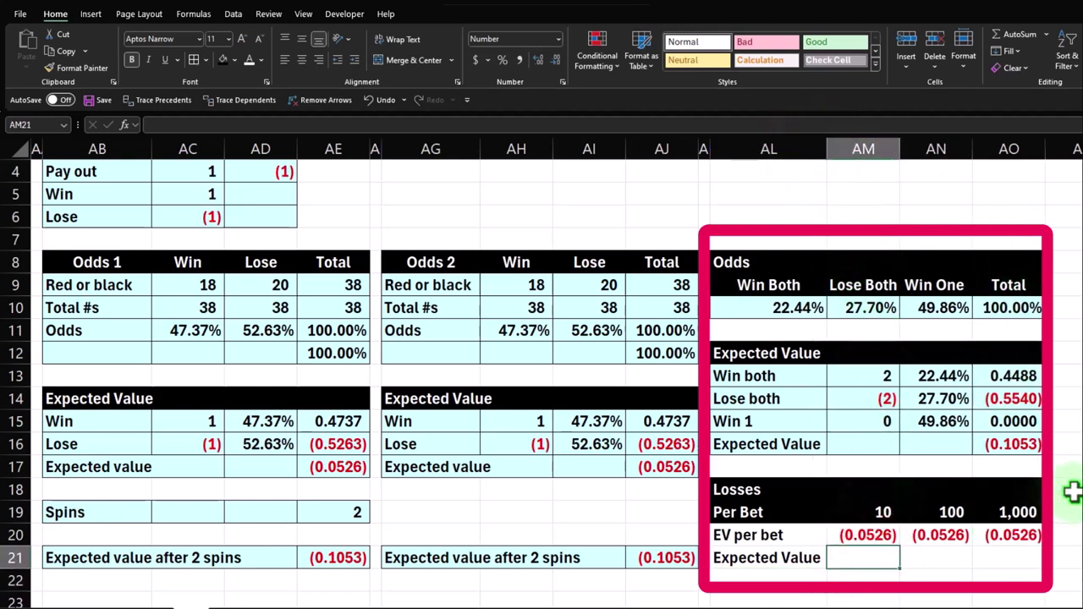
pyautogui.write('=')
pyautogui.press('Up')
pyautogui.press('Up')
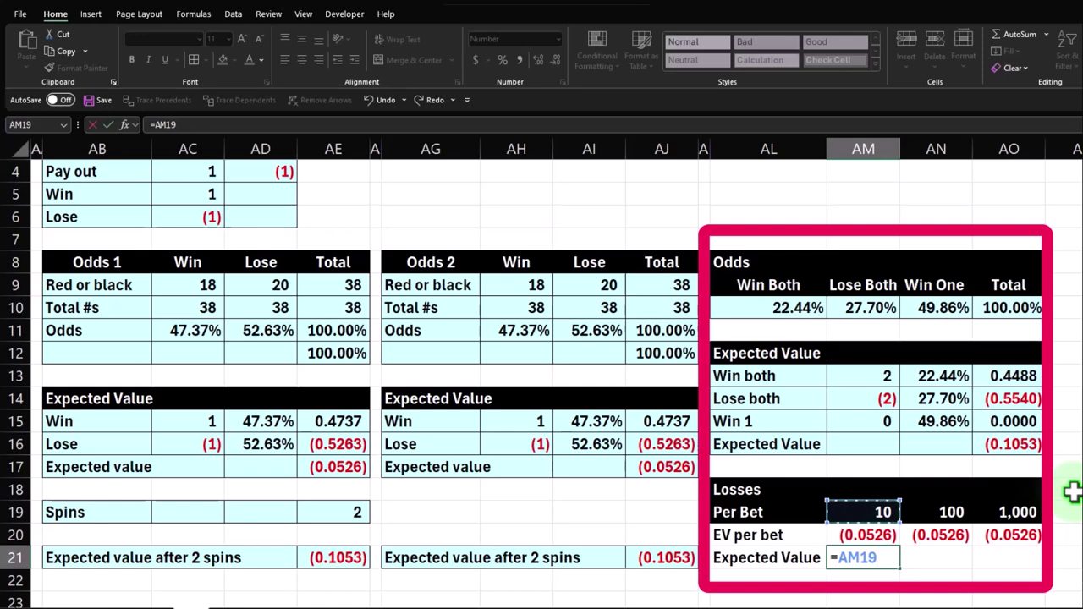
pyautogui.write('*')
pyautogui.press('Down')
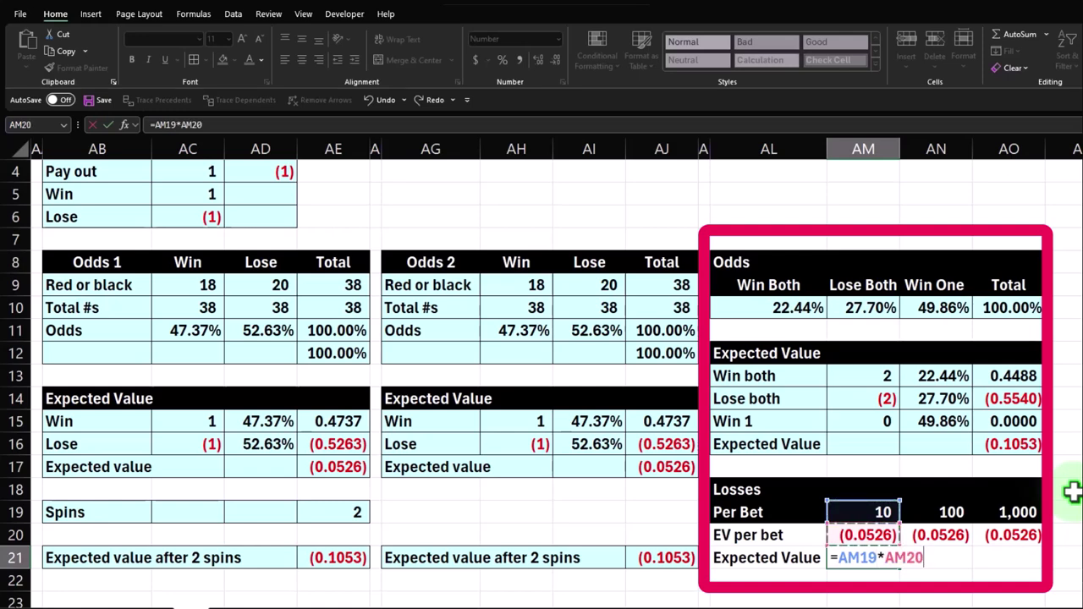
pyautogui.press('Return')
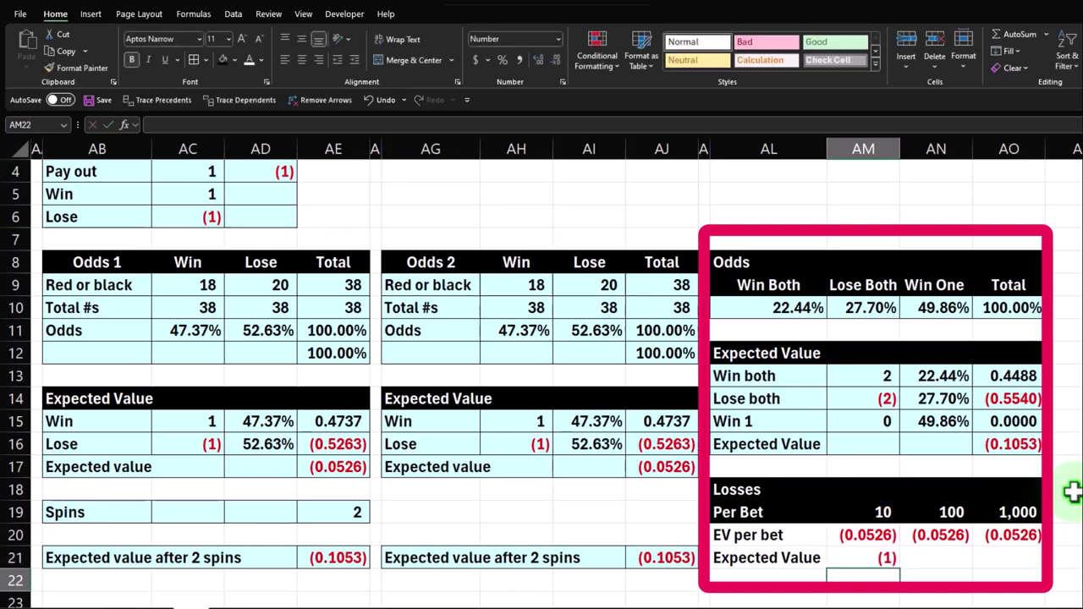
# Show the expected value in AM21 with four decimal places and check its formula.
pyautogui.press('Up')
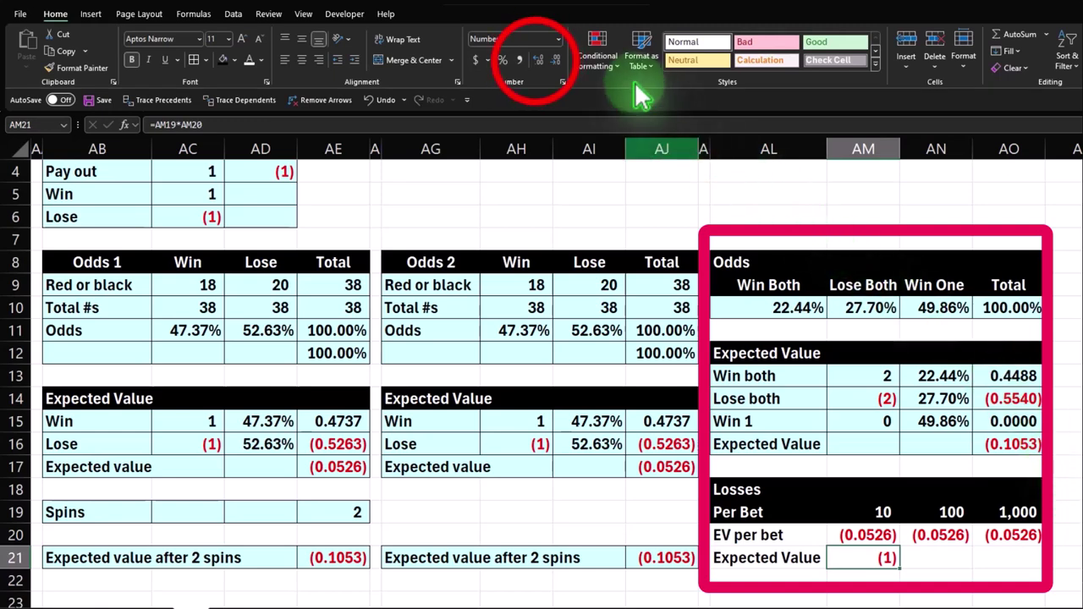
pyautogui.click(536, 60)
pyautogui.click(536, 60)
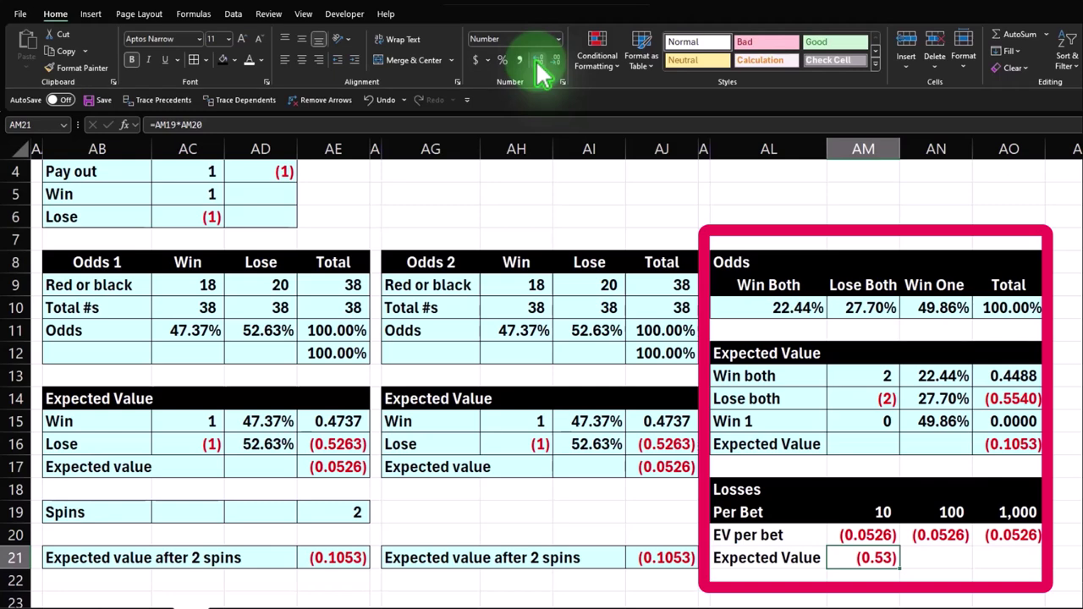
pyautogui.click(538, 60)
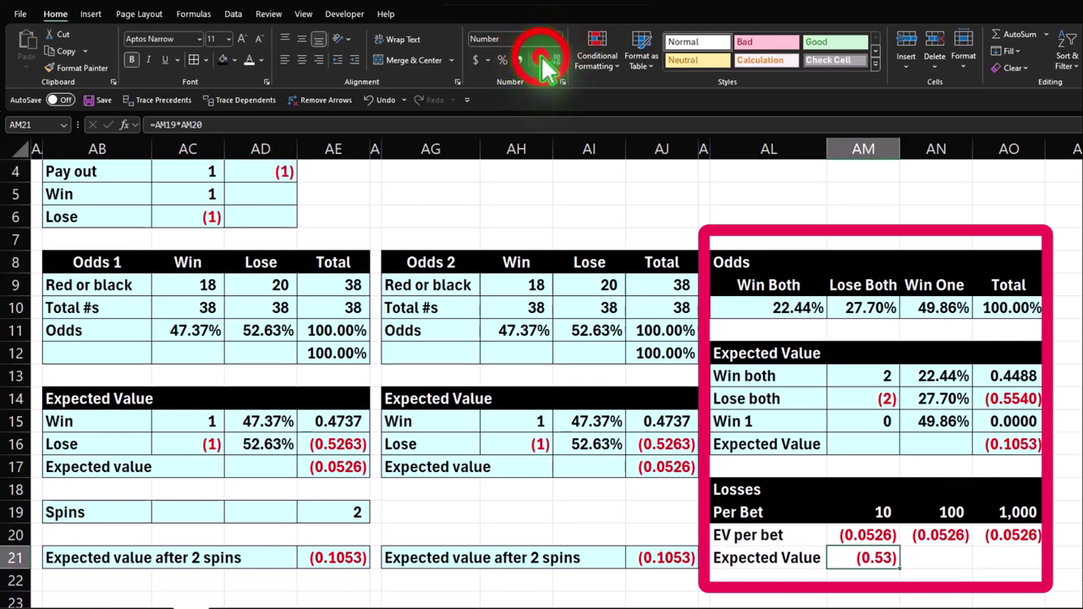
pyautogui.click(539, 61)
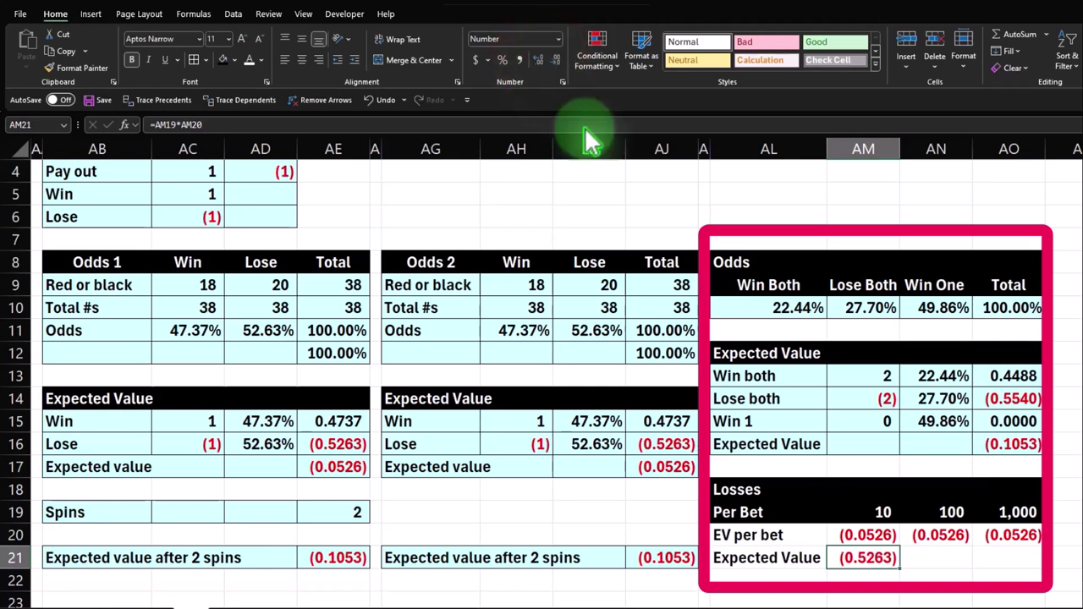
pyautogui.click(863, 554)
pyautogui.doubleClick(869, 562)
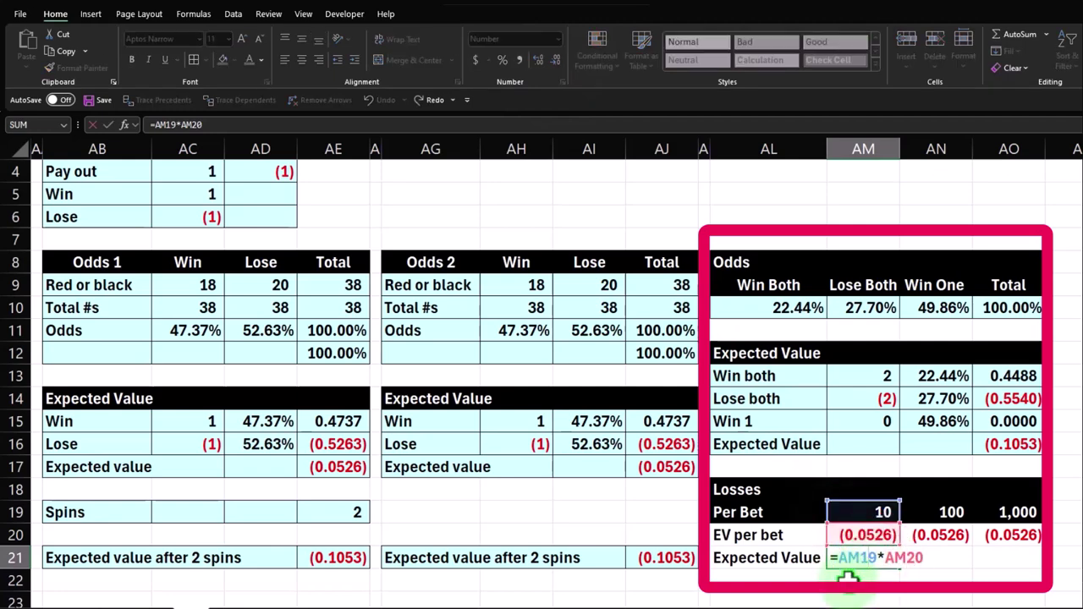
pyautogui.press('Return')
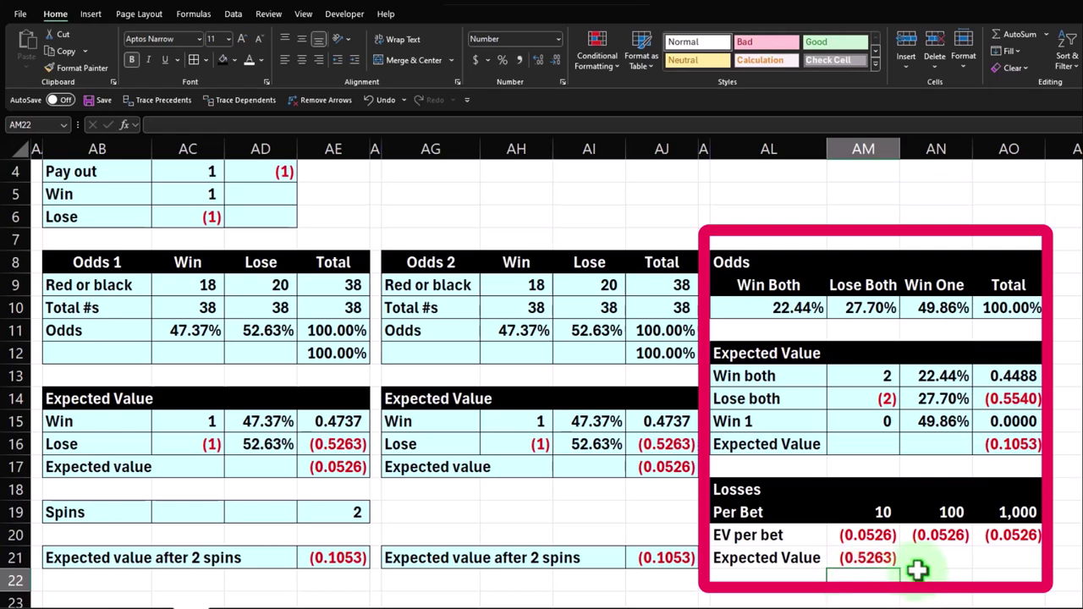
# Calculate the expected value for the 100 bet in AN21 by multiplying AN19 by AN20.
pyautogui.click(941, 561)
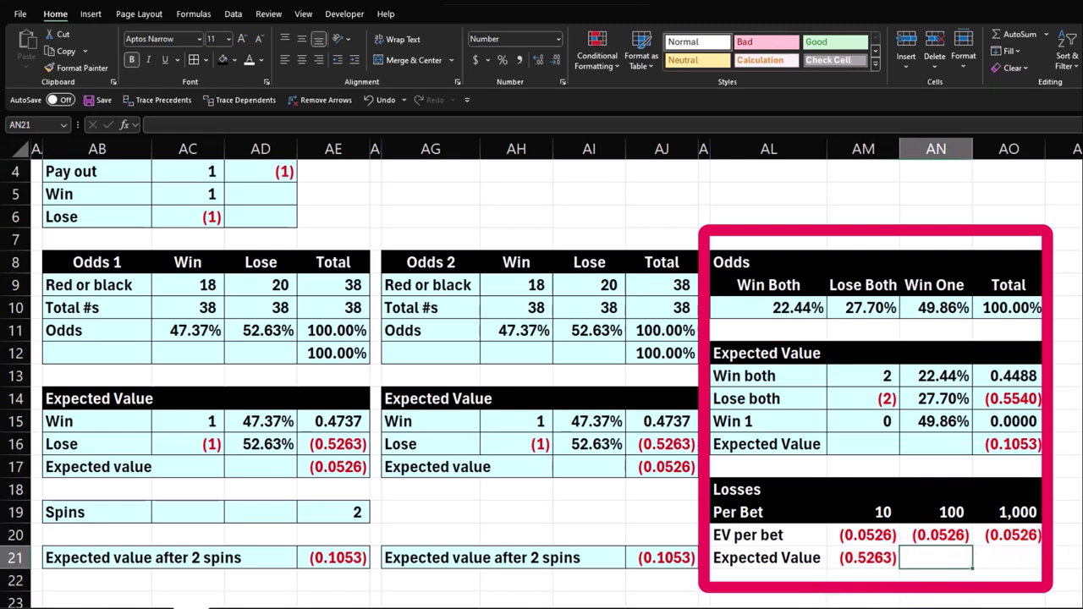
pyautogui.write('=')
pyautogui.press('Up')
pyautogui.press('Up')
pyautogui.write('*')
pyautogui.press('Up')
pyautogui.hotkey('ctrl', 'Return')
# Show the expected value in AN21 with four decimal places.
pyautogui.click(544, 60)
pyautogui.click(544, 60)
pyautogui.click(544, 60)
pyautogui.click(544, 60)
# Calculate the expected value for the 1,000 bet in AO21 by multiplying AO19 by AO20.
pyautogui.click(1035, 559)
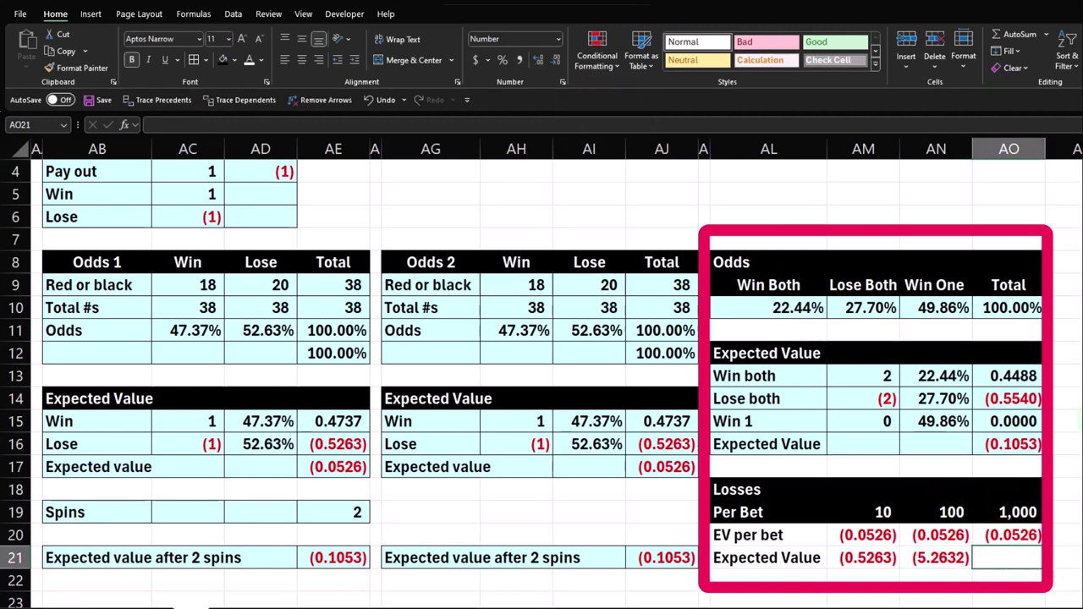
pyautogui.write('=')
pyautogui.press('Up')
pyautogui.press('Up')
pyautogui.write('*')
pyautogui.press('Up')
pyautogui.press('Return')
# Show the expected value in AO21 with four decimal places.
pyautogui.press('Up')
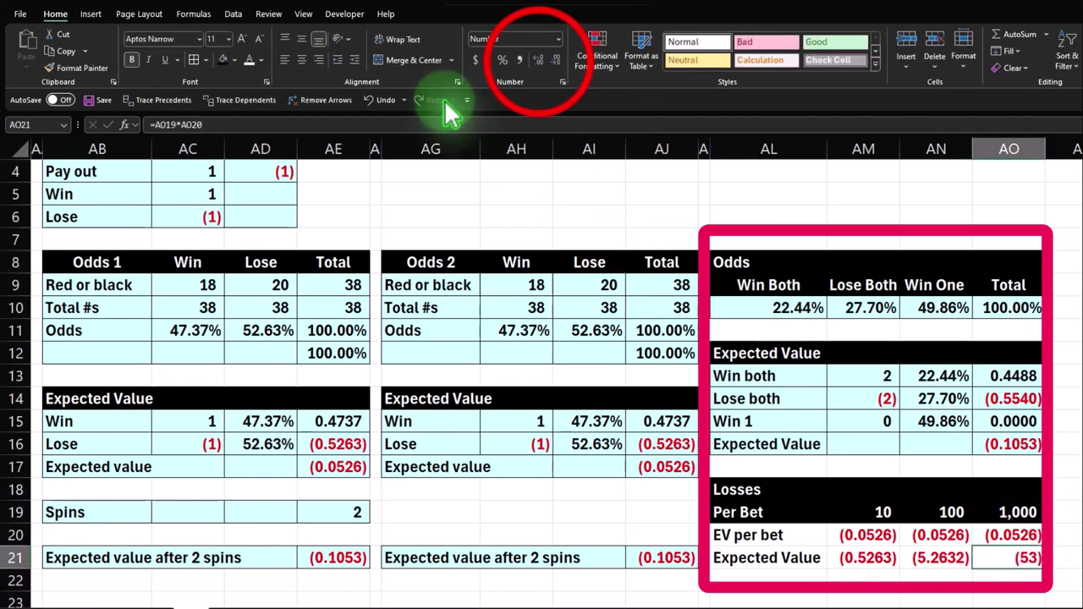
pyautogui.click(538, 61)
pyautogui.click(539, 60)
pyautogui.click(539, 60)
pyautogui.click(540, 60)
pyautogui.click(539, 60)
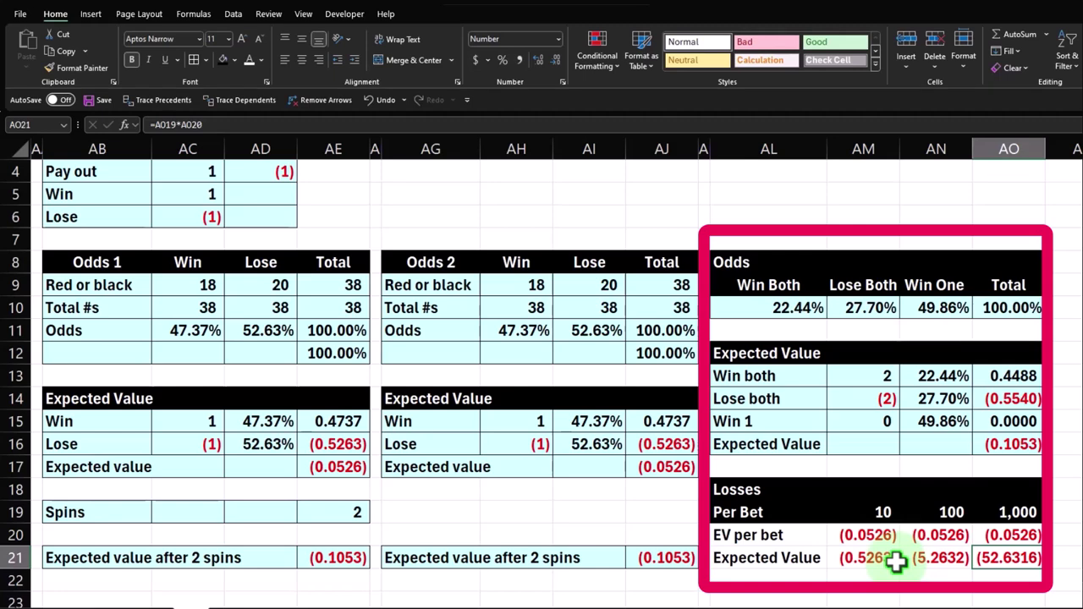
pyautogui.click(893, 560)
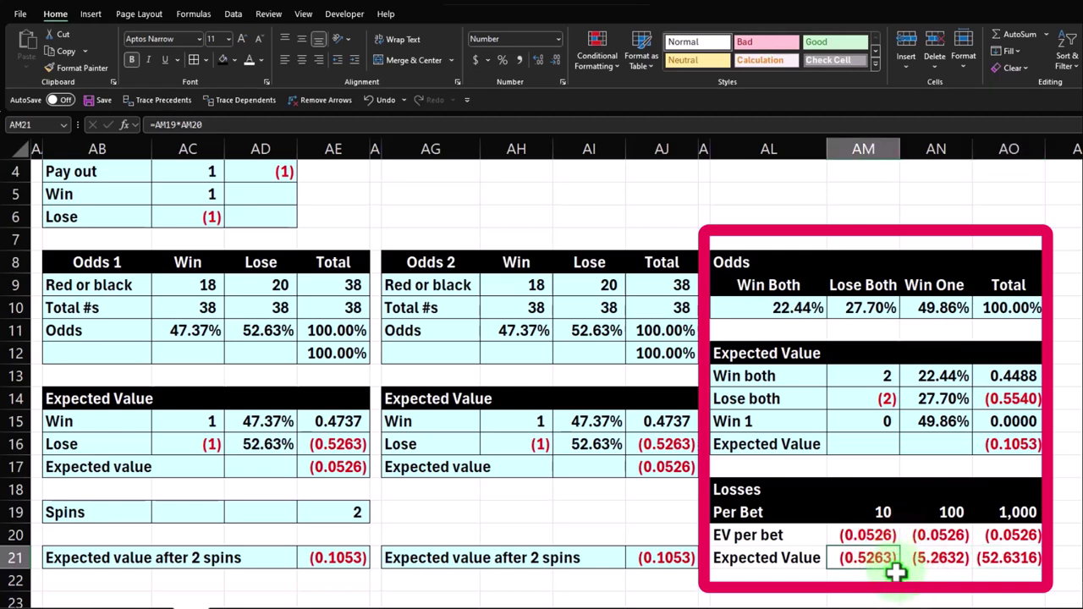
pyautogui.click(944, 514)
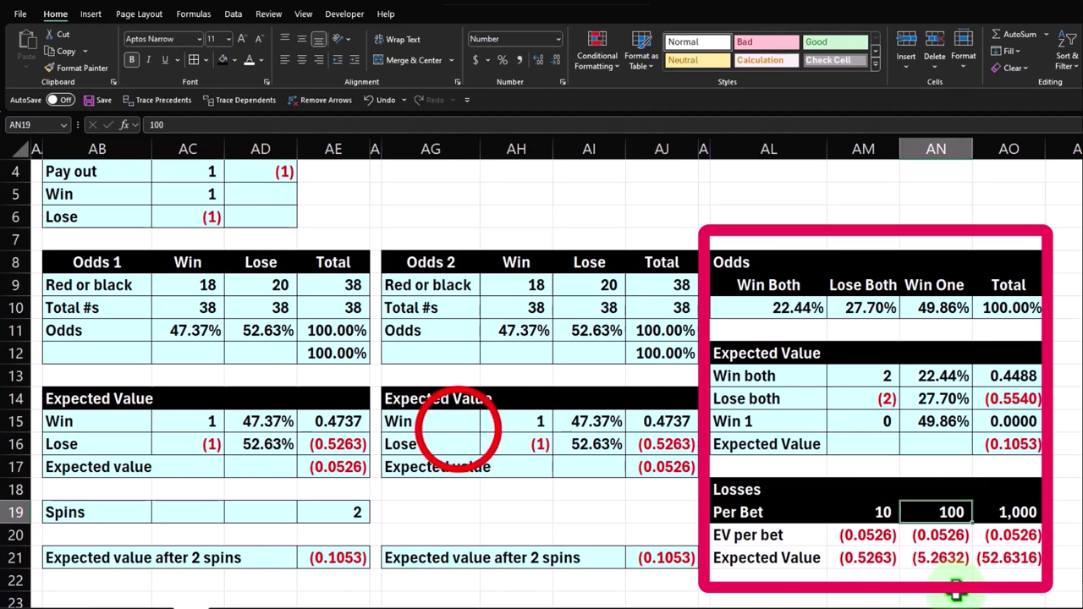
pyautogui.click(436, 421)
# Set the pay out amount in AC4 to 10.
pyautogui.scroll(1, 326, 443)
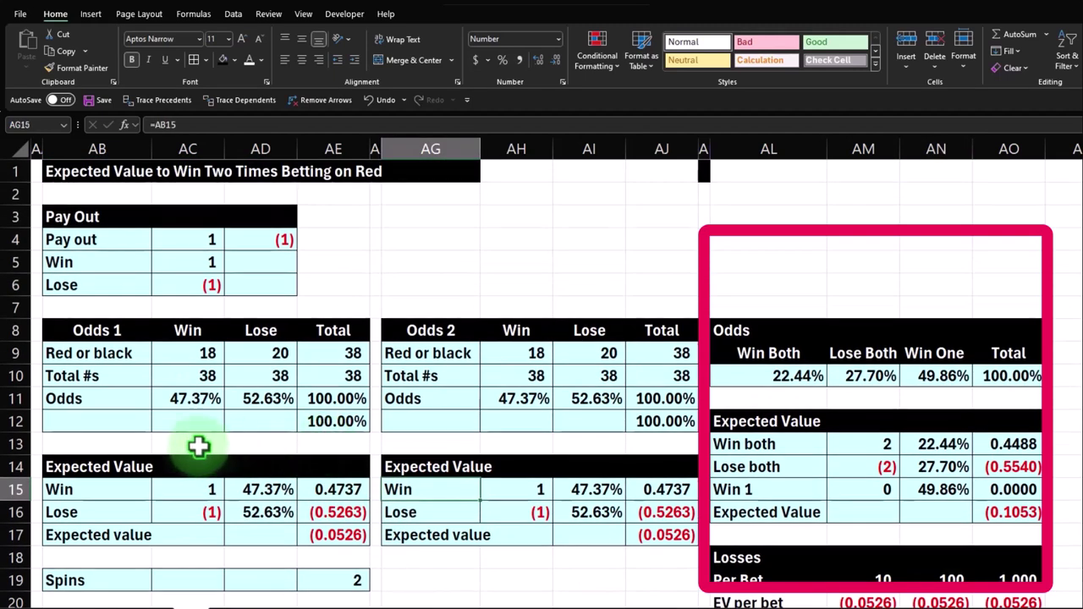
pyautogui.click(198, 241)
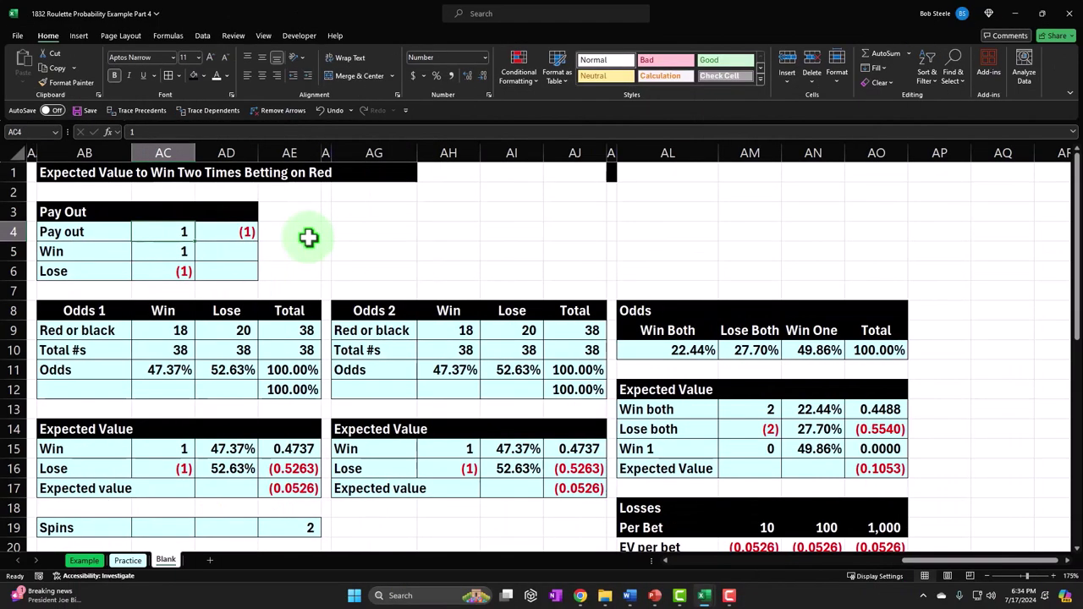
pyautogui.write('10')
pyautogui.press('Return')
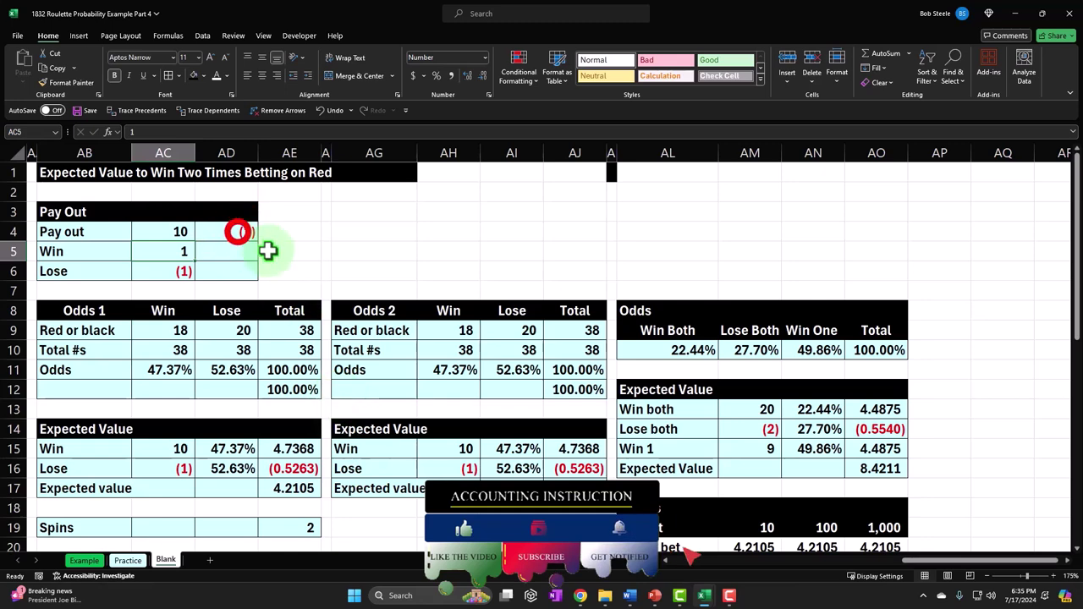
# Make the losing pay out in AD4 the negative of the pay out in AC4.
pyautogui.click(237, 231)
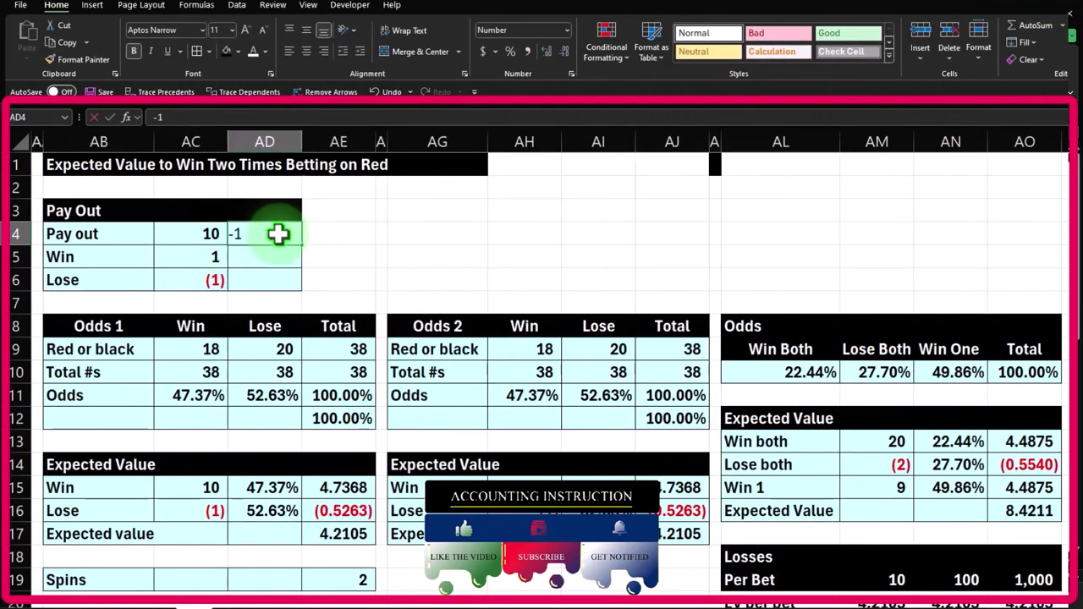
pyautogui.write('-')
pyautogui.press('Left')
pyautogui.press('Return')
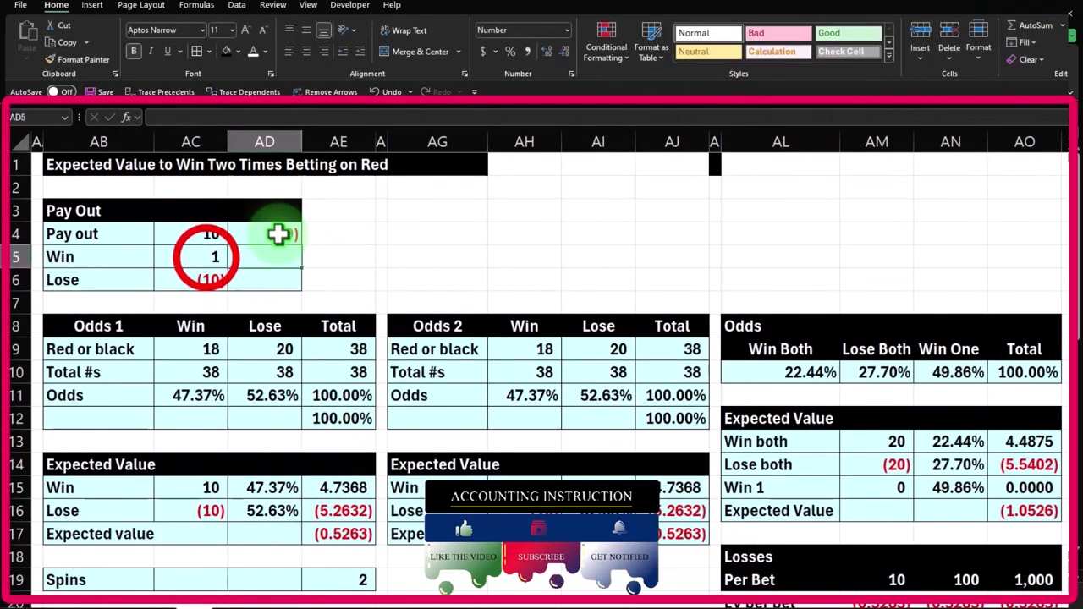
# Link the Win amount in AC5 to the pay out in AC4.
pyautogui.moveTo(211, 257); pyautogui.dragTo(231, 242)
pyautogui.write('=')
pyautogui.press('Up')
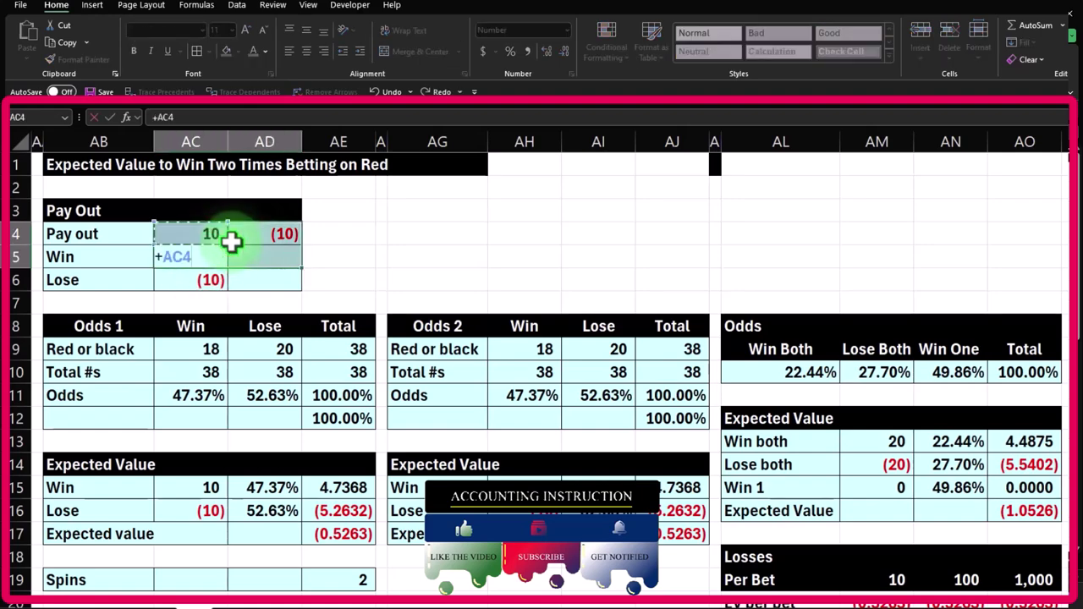
pyautogui.press('Return')
# Set the pay out in AC4 to 100 and review the expected value tables.
pyautogui.click(237, 342)
pyautogui.scroll(-2, 234, 353)
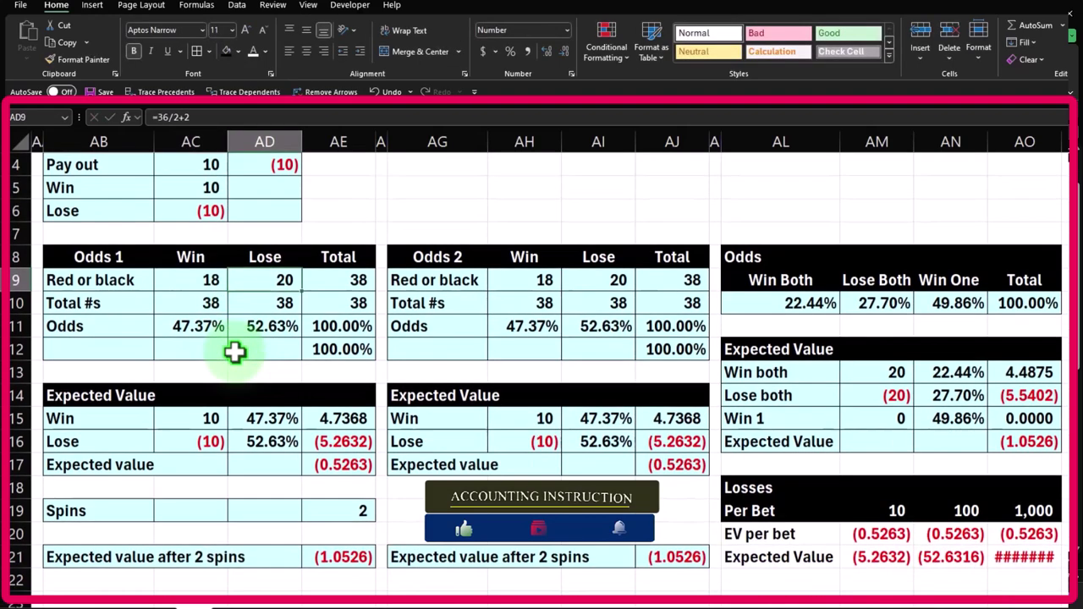
pyautogui.click(338, 378)
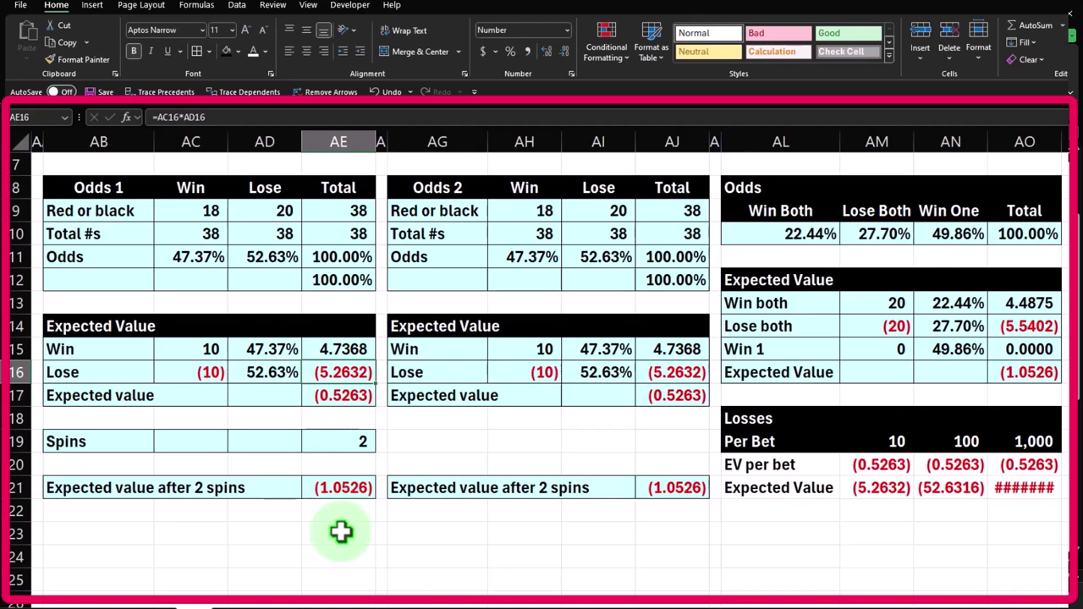
pyautogui.scroll(2, 341, 531)
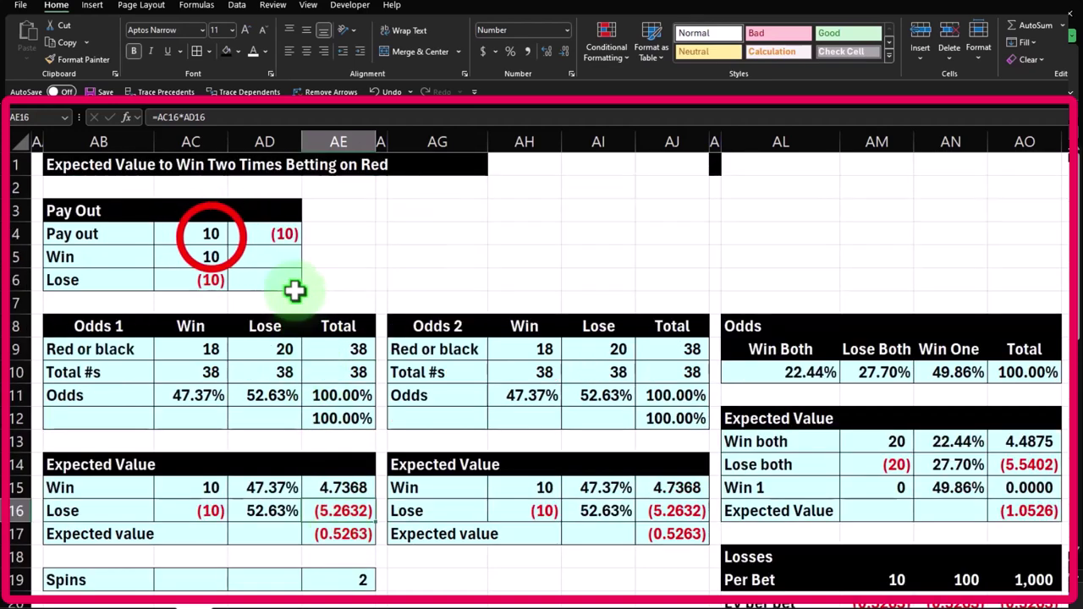
pyautogui.click(212, 237)
pyautogui.write('100')
pyautogui.press('Return')
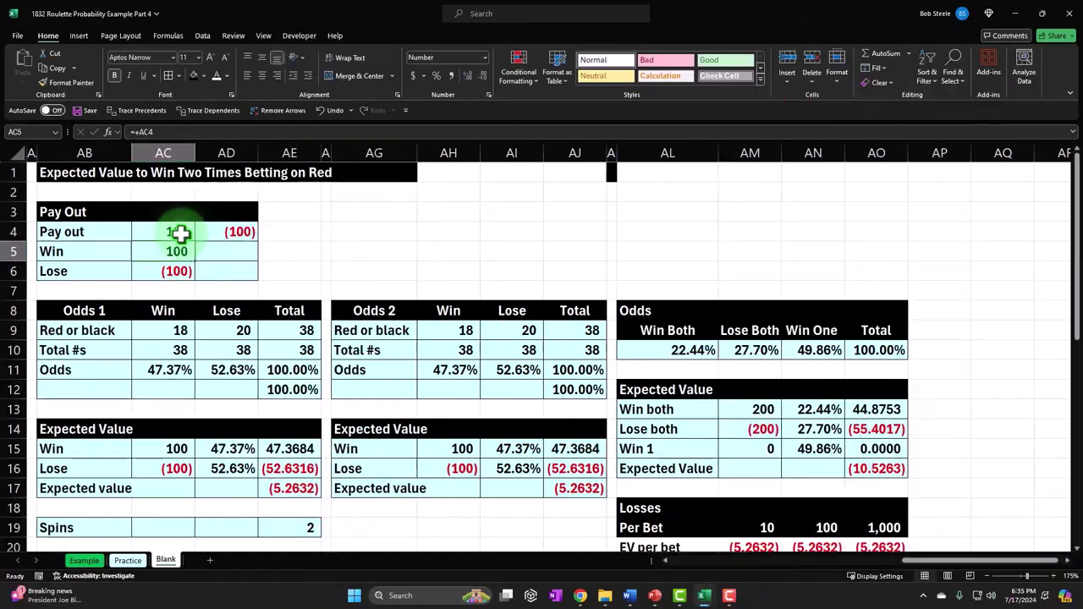
pyautogui.scroll(-2, 228, 326)
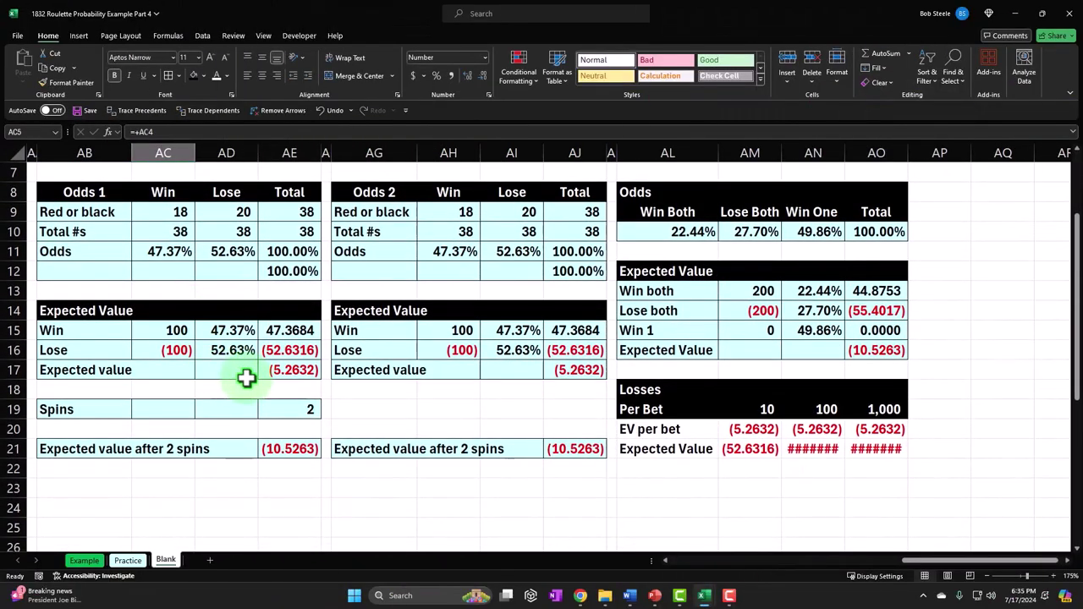
pyautogui.scroll(2, 254, 393)
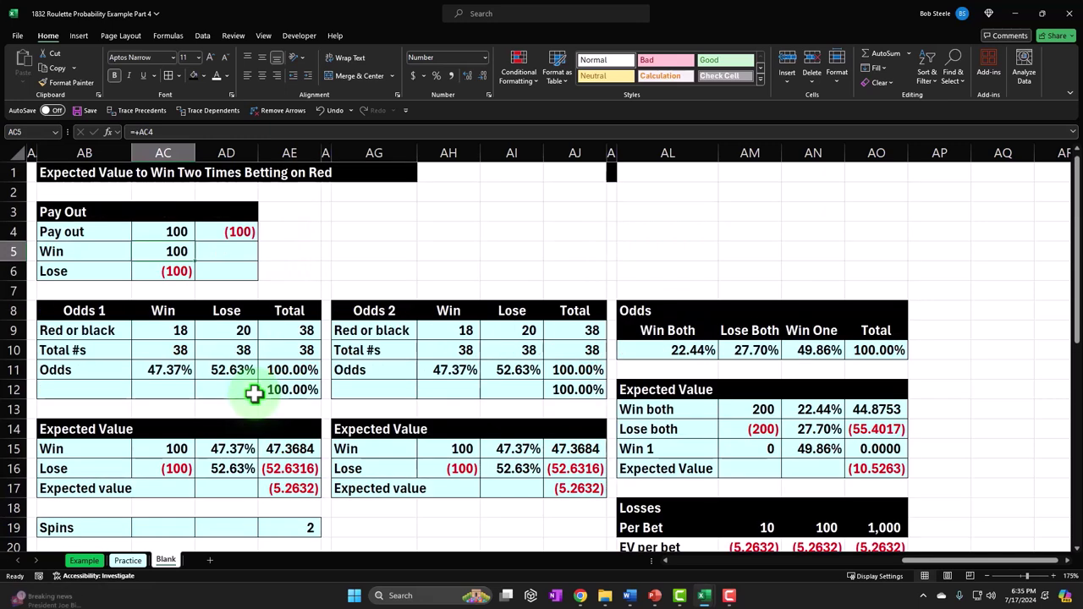
# Set the pay out in AC4 back to 1.
pyautogui.click(162, 250)
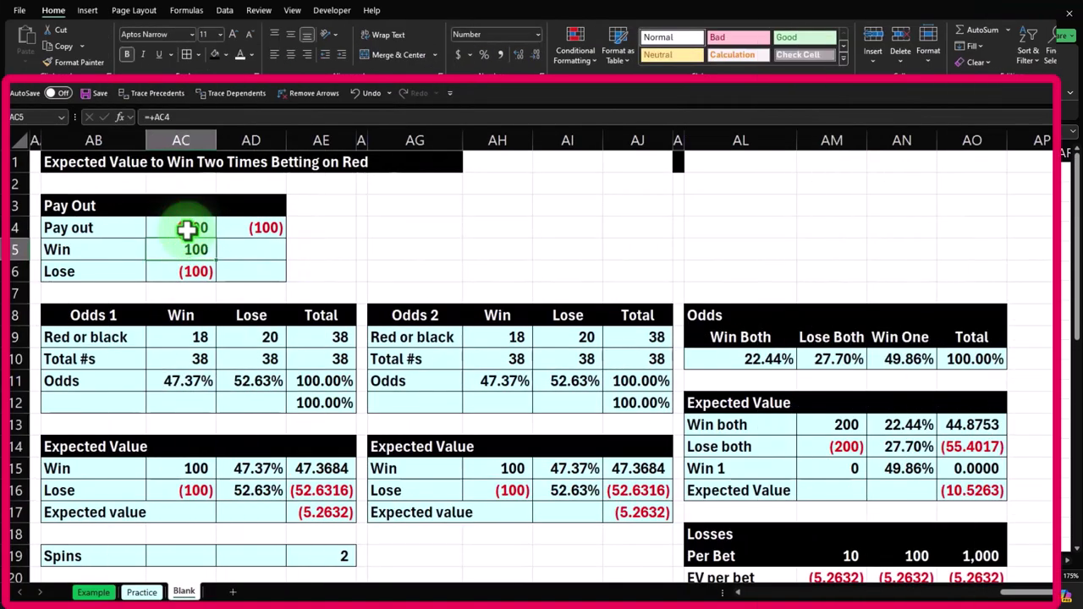
pyautogui.click(187, 230)
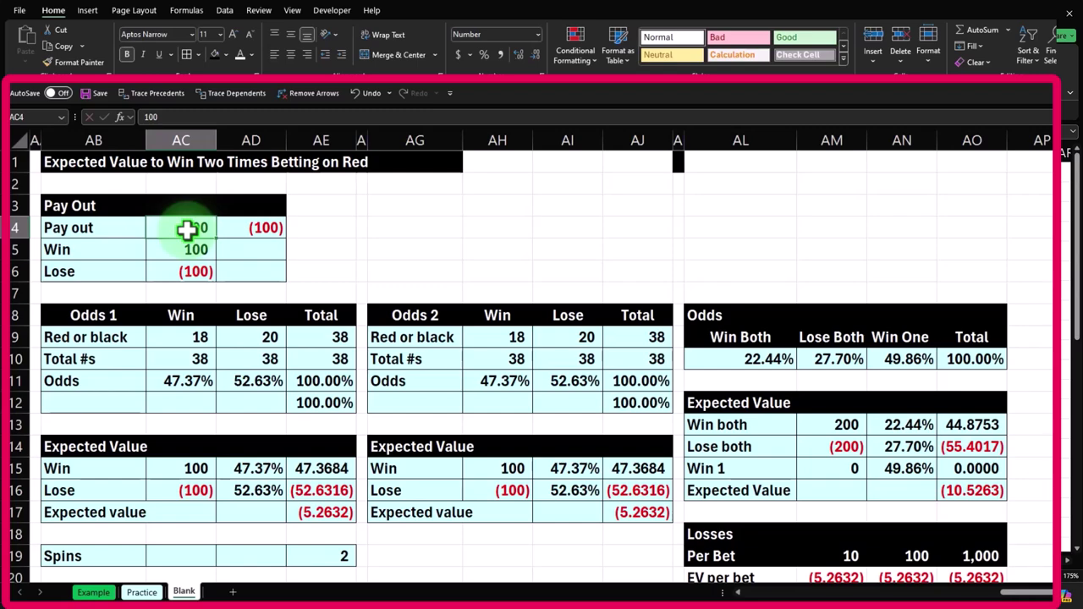
pyautogui.write('1')
pyautogui.press('Return')
# Apply borders and the light blue fill to the EV per bet and Expected Value rows, AL20:AO21.
pyautogui.click(430, 447)
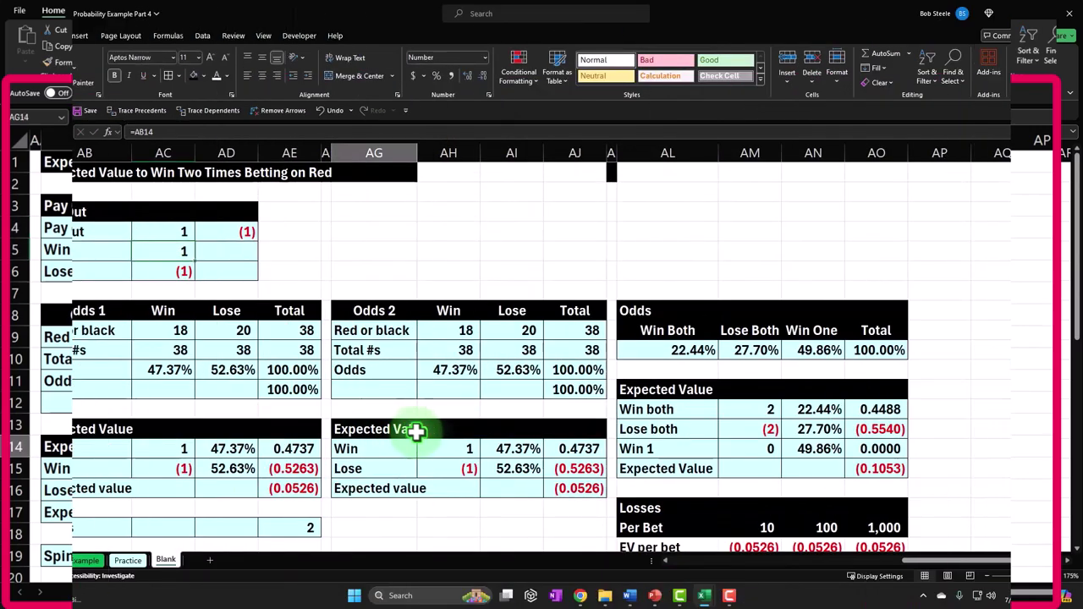
pyautogui.scroll(-2, 415, 432)
pyautogui.moveTo(648, 428); pyautogui.dragTo(857, 449)
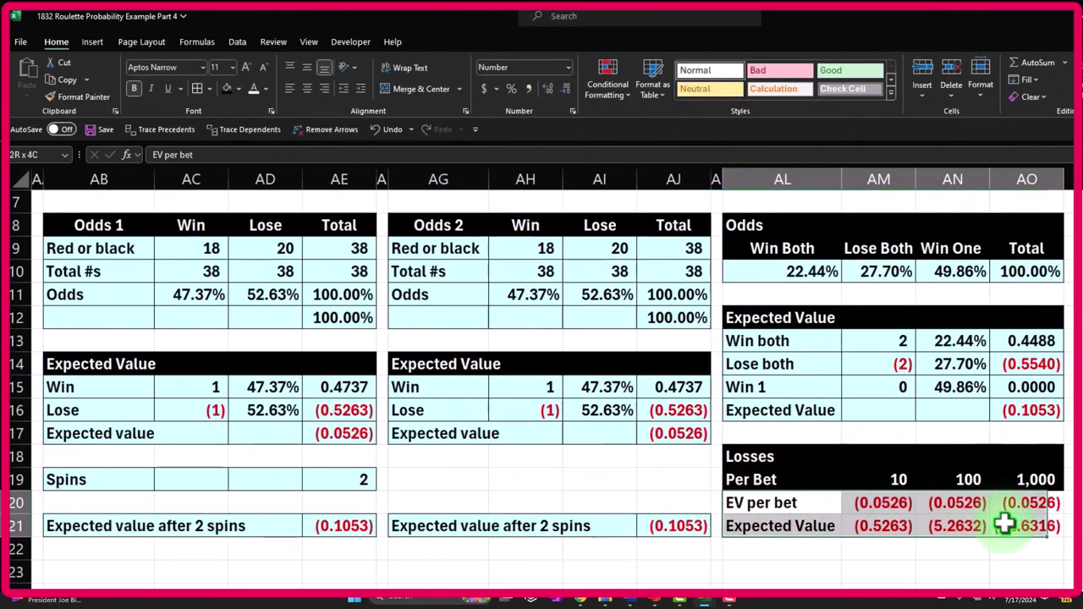
pyautogui.moveTo(1006, 525); pyautogui.dragTo(1009, 522)
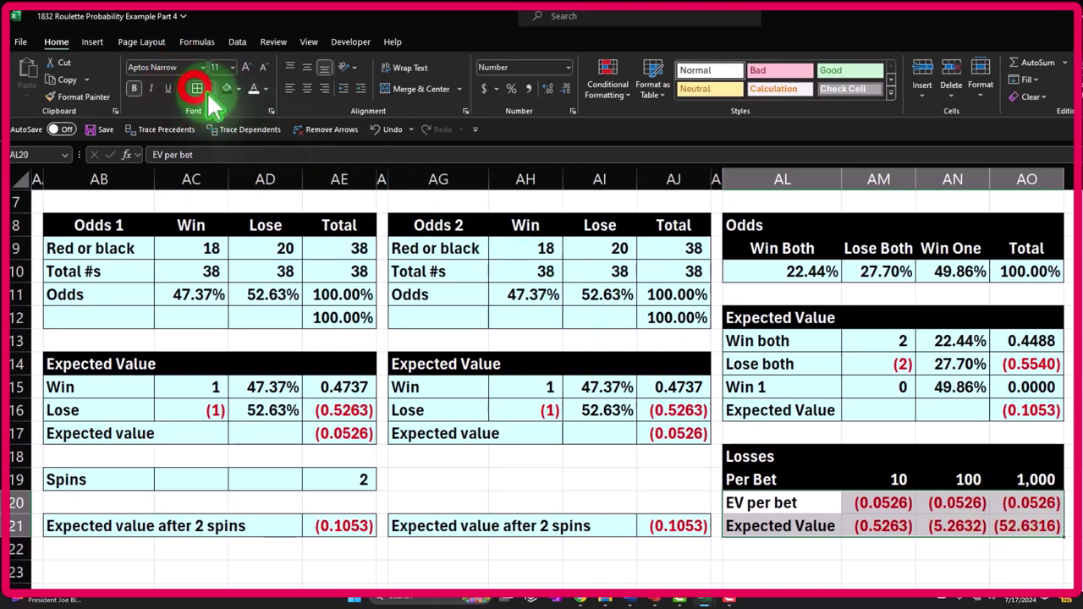
pyautogui.click(238, 89)
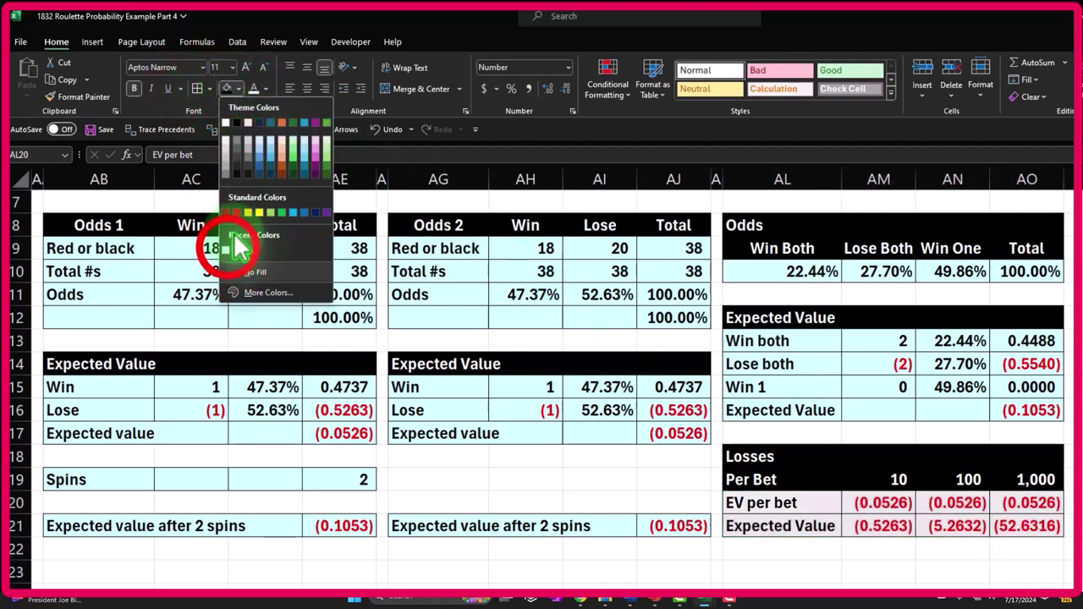
pyautogui.click(225, 249)
pyautogui.click(231, 315)
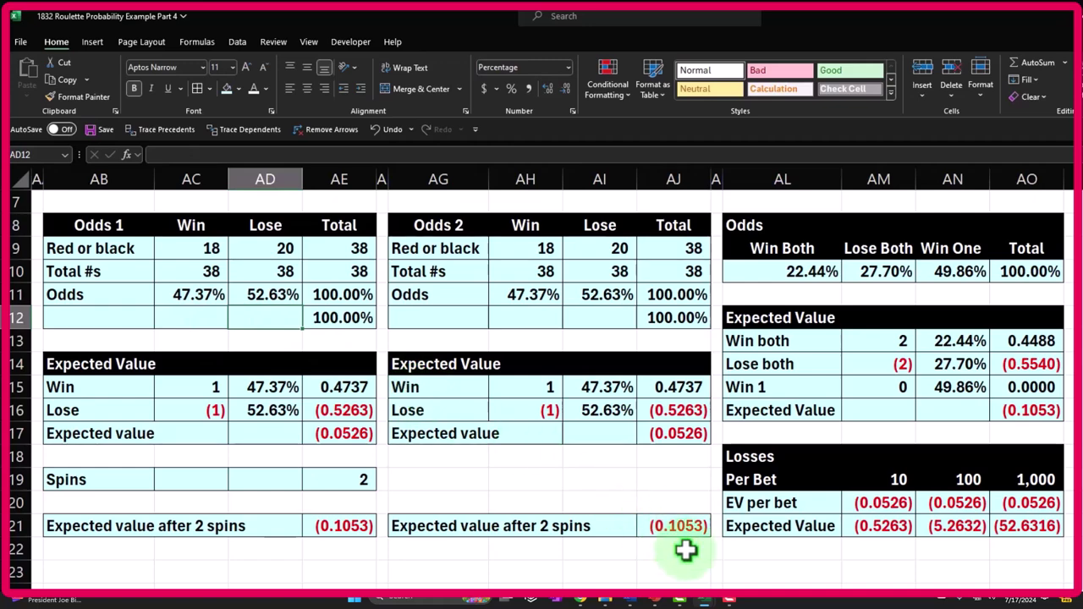
pyautogui.scroll(2, 686, 551)
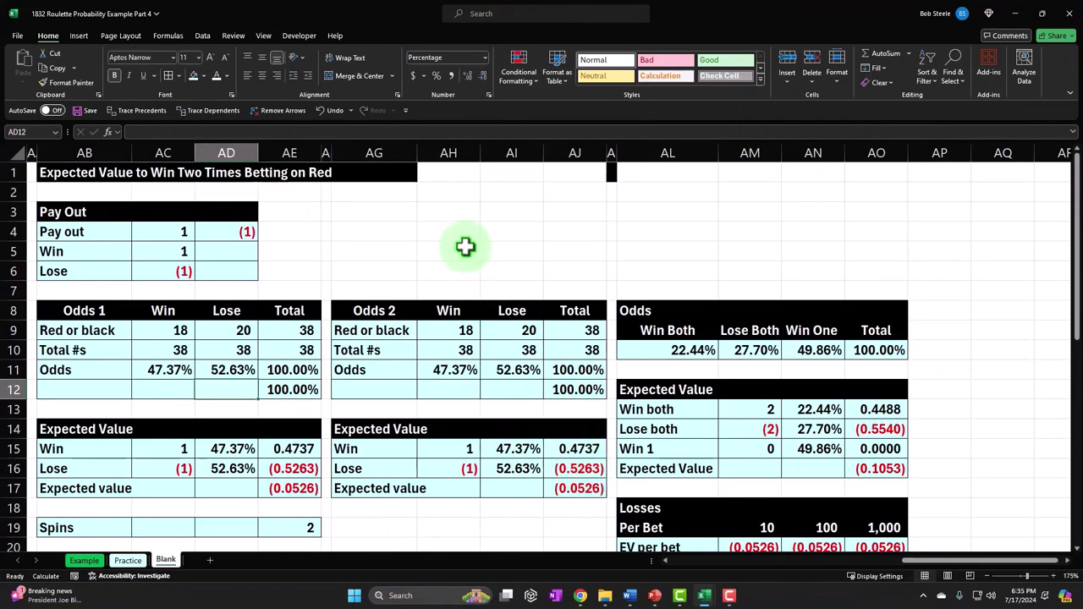
pyautogui.scroll(-2, 466, 246)
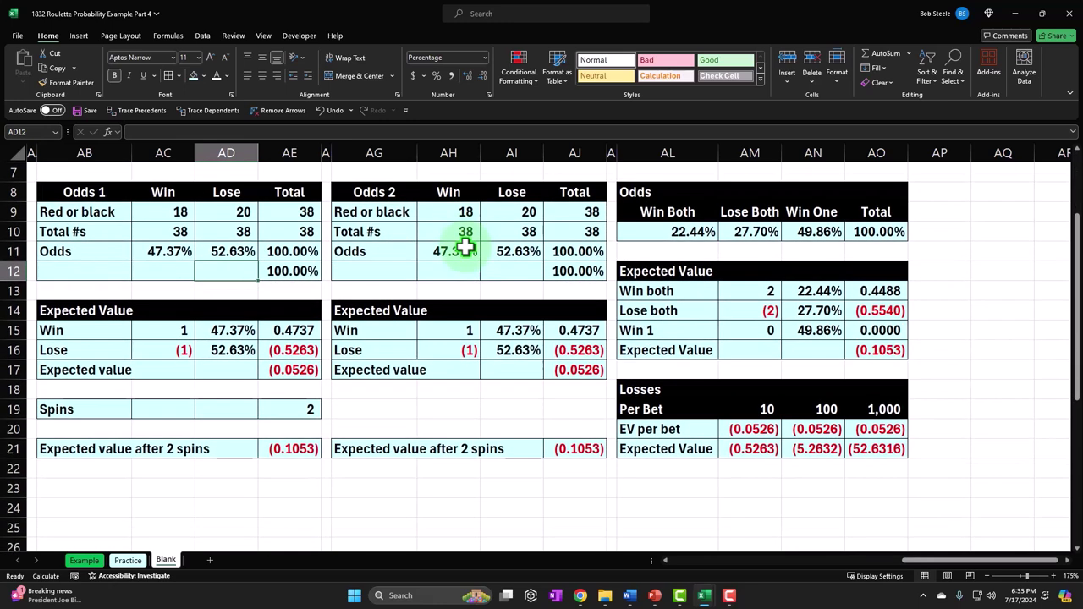